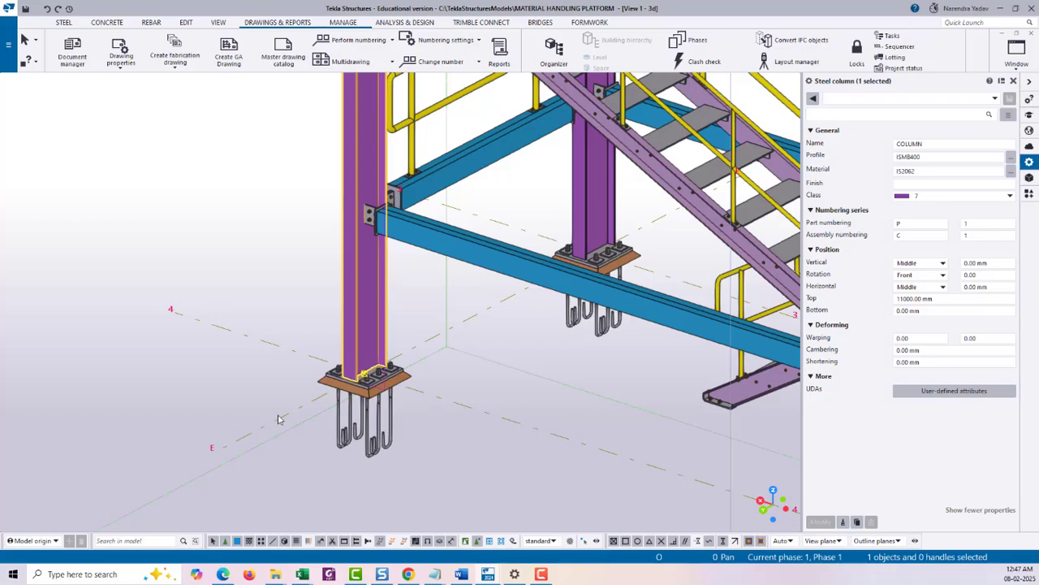
Create a multidrawing of type assembly drawings for the selected ISMB400 steel column.
{"action": "middle_click_drag", "start_coordinate": [311, 408], "coordinate": [332, 400], "text": "ctrl"}
{"action": "scroll", "coordinate": [332, 401], "scroll_direction": "down", "scroll_amount": 5}
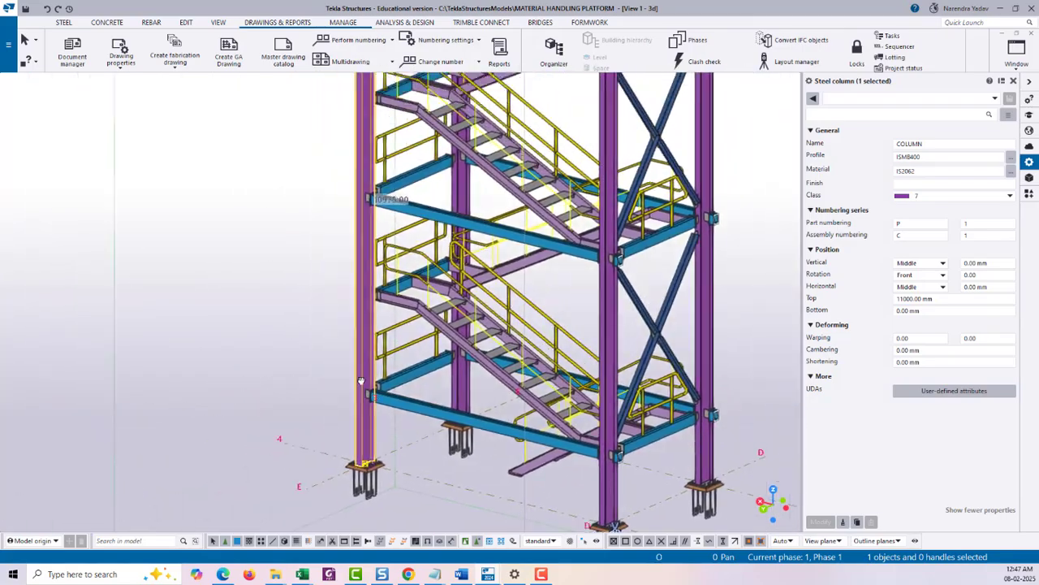
{"action": "scroll", "coordinate": [363, 380], "scroll_direction": "up", "scroll_amount": 4}
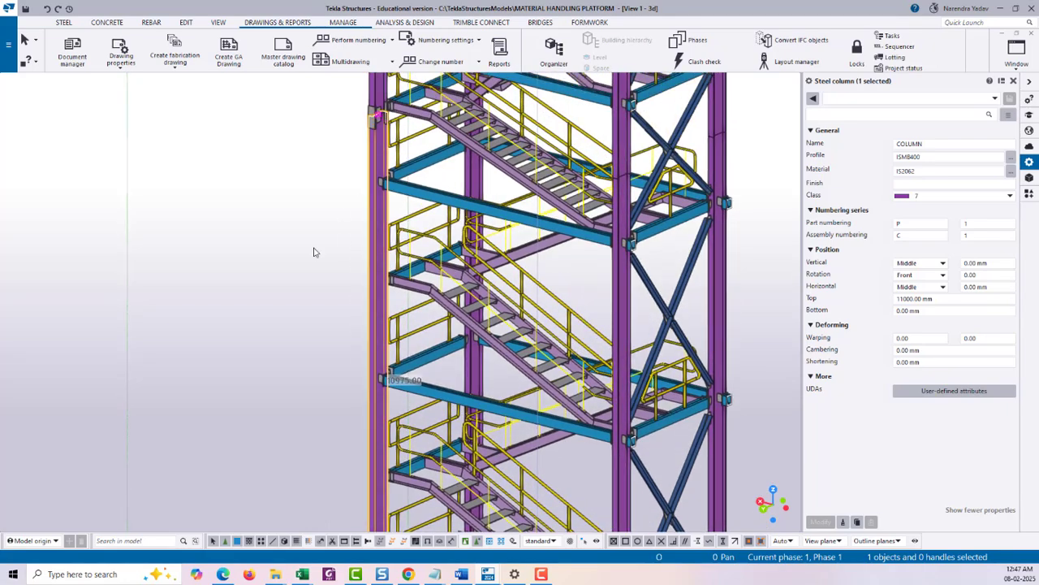
{"action": "middle_click_drag", "start_coordinate": [316, 358], "coordinate": [292, 298]}
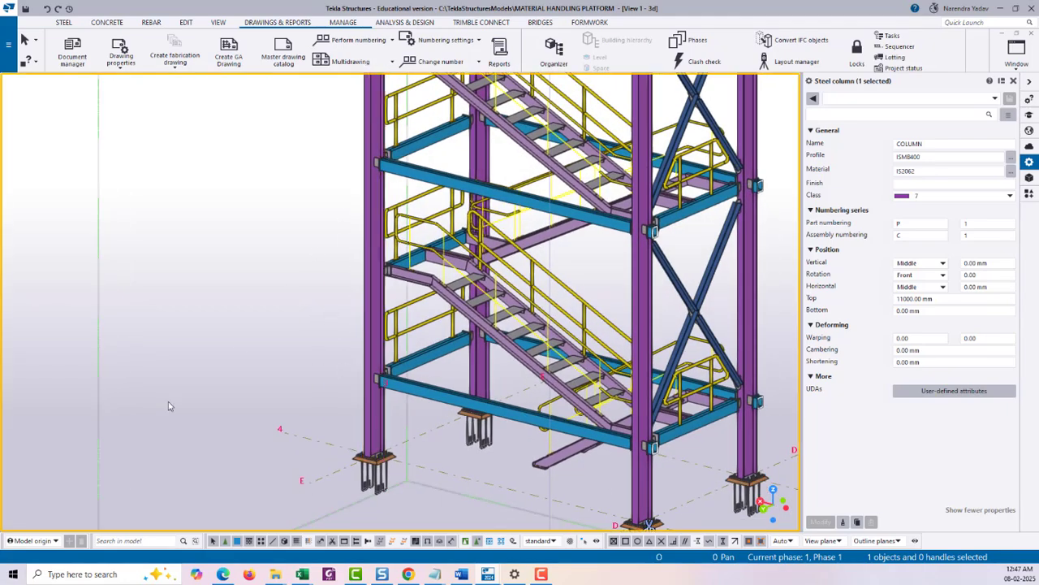
{"action": "scroll", "coordinate": [390, 320], "scroll_direction": "up", "scroll_amount": 3}
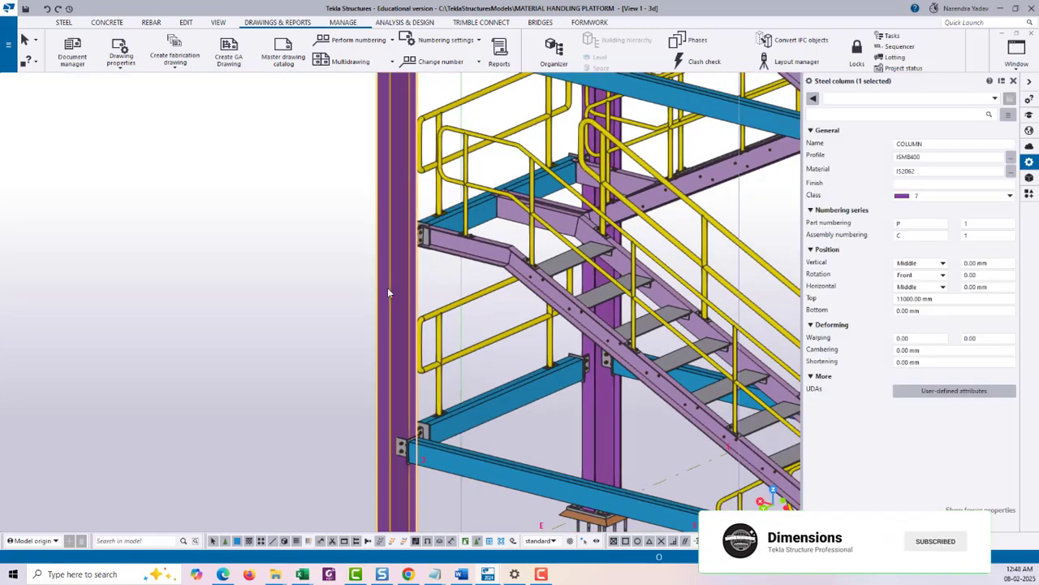
{"action": "right_click", "coordinate": [388, 292]}
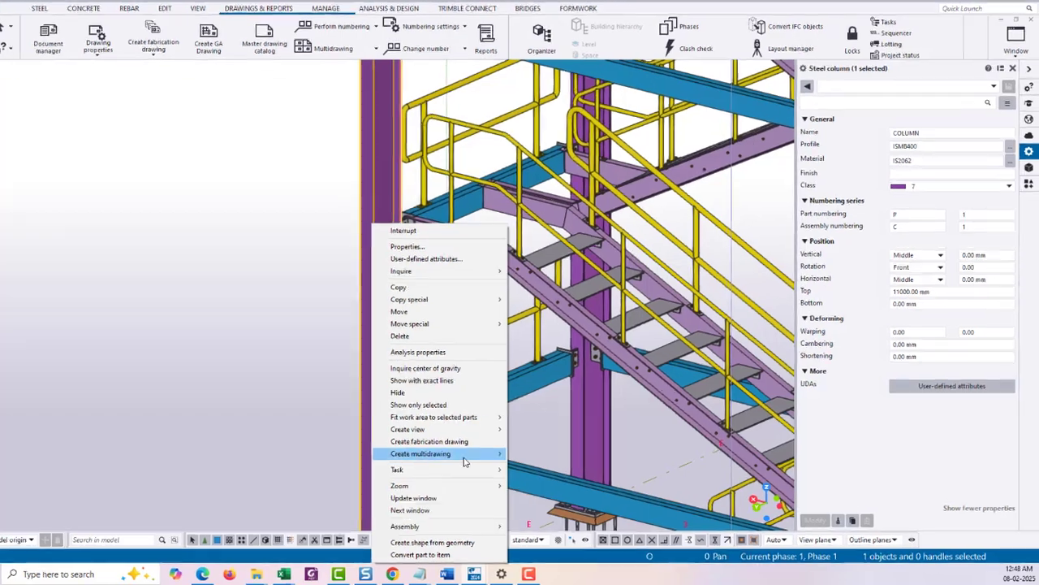
{"action": "mouse_move", "coordinate": [478, 463]}
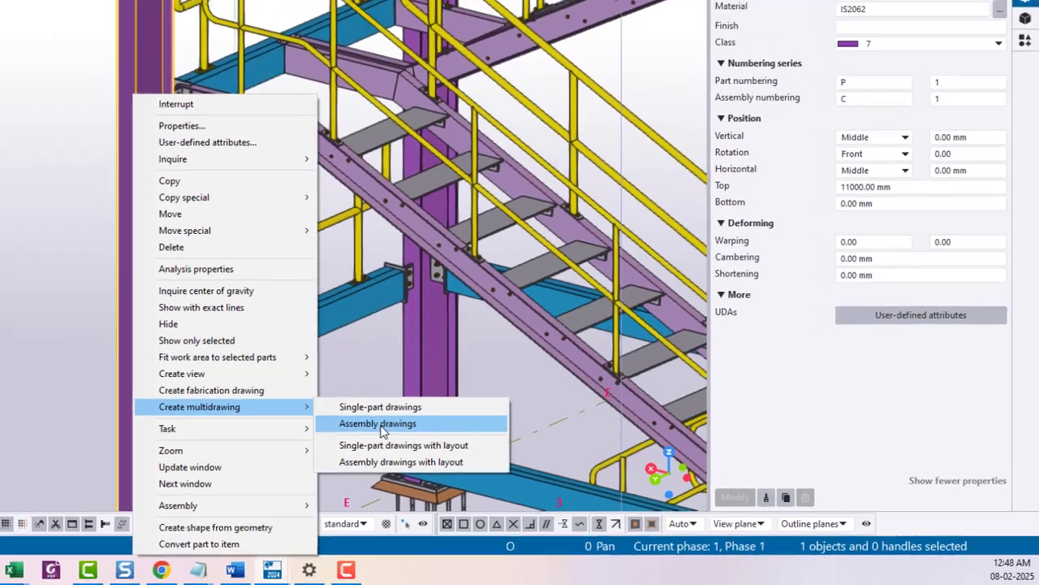
{"action": "left_click", "coordinate": [352, 418]}
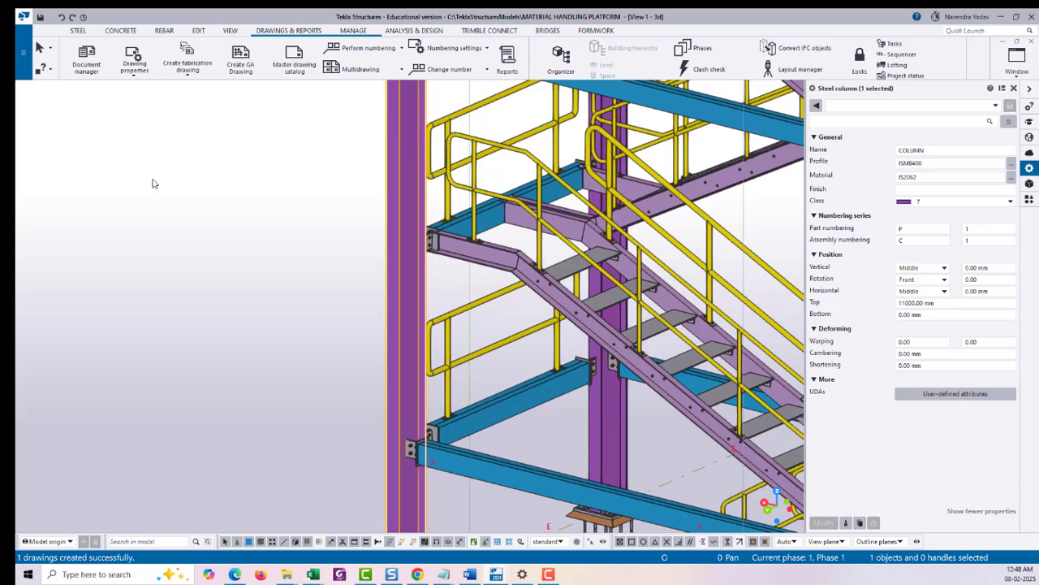
Open the column's assembly drawing 101C14 from the Document manager and minimize the manager window.
{"action": "left_click", "coordinate": [86, 65]}
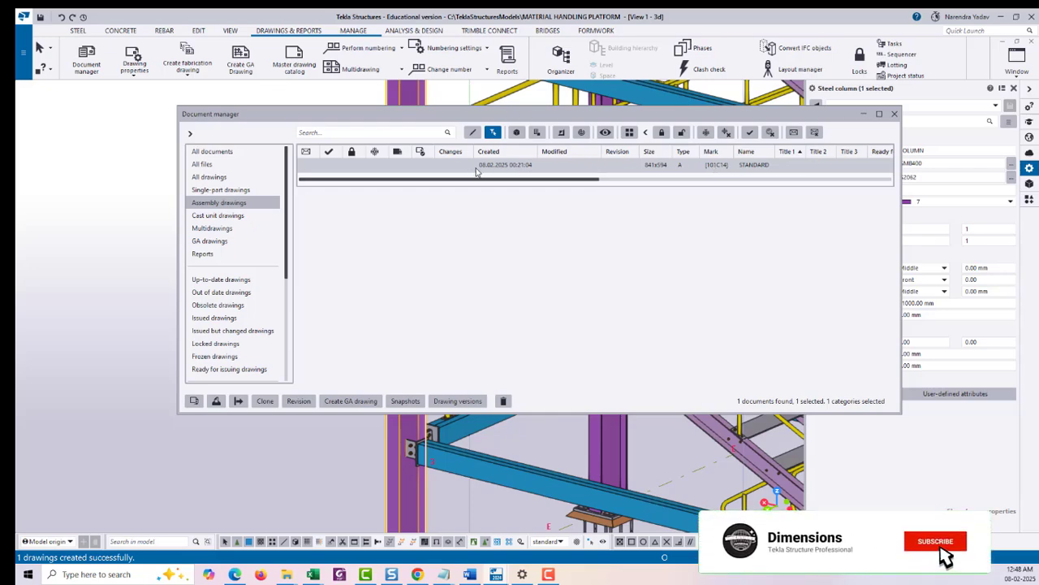
{"action": "double_click", "coordinate": [524, 166]}
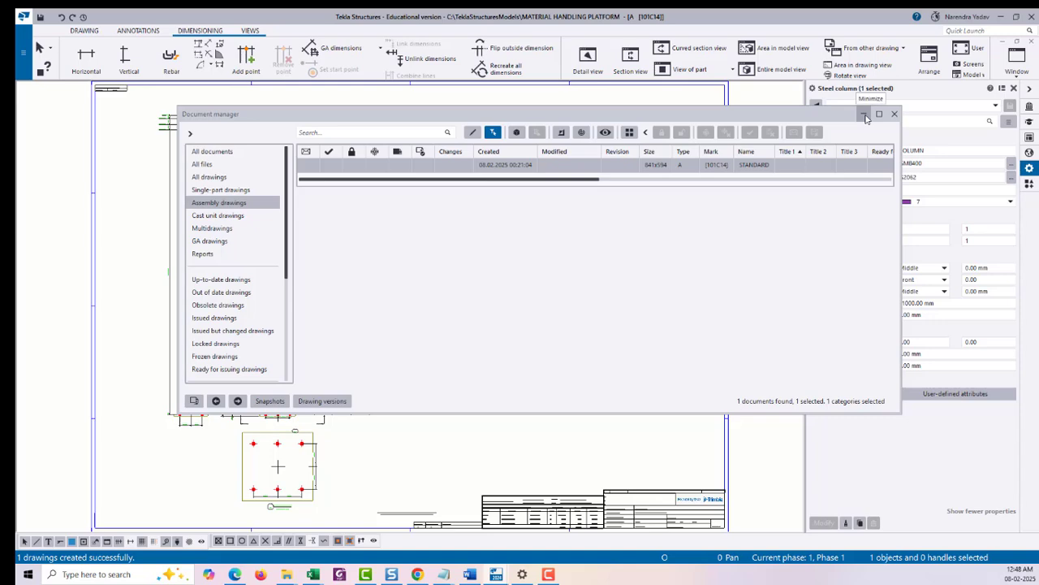
{"action": "left_click", "coordinate": [865, 116]}
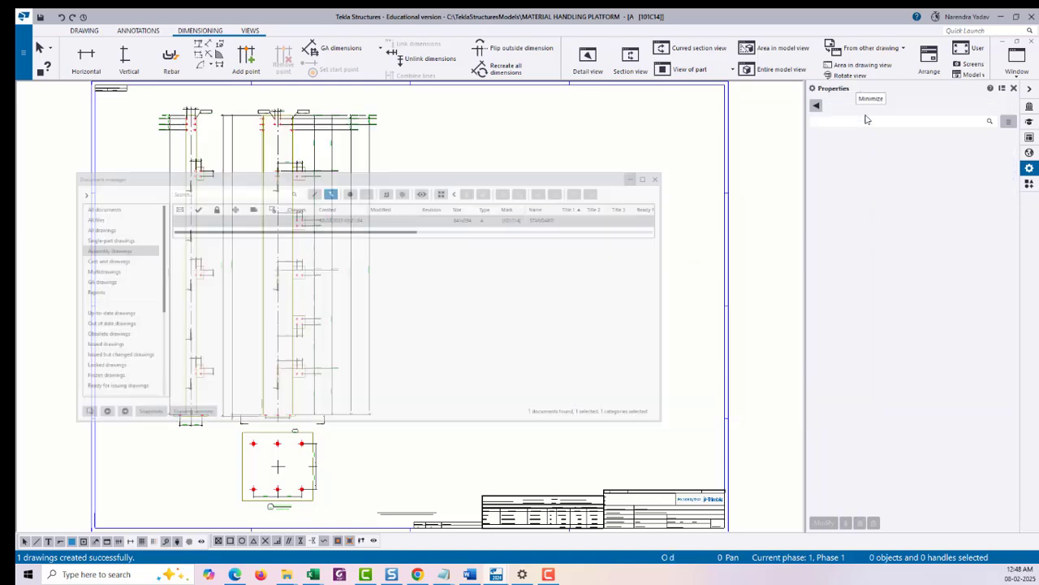
Delete the base plate section view A below the column's front view.
{"action": "middle_click_drag", "start_coordinate": [457, 327], "coordinate": [598, 306]}
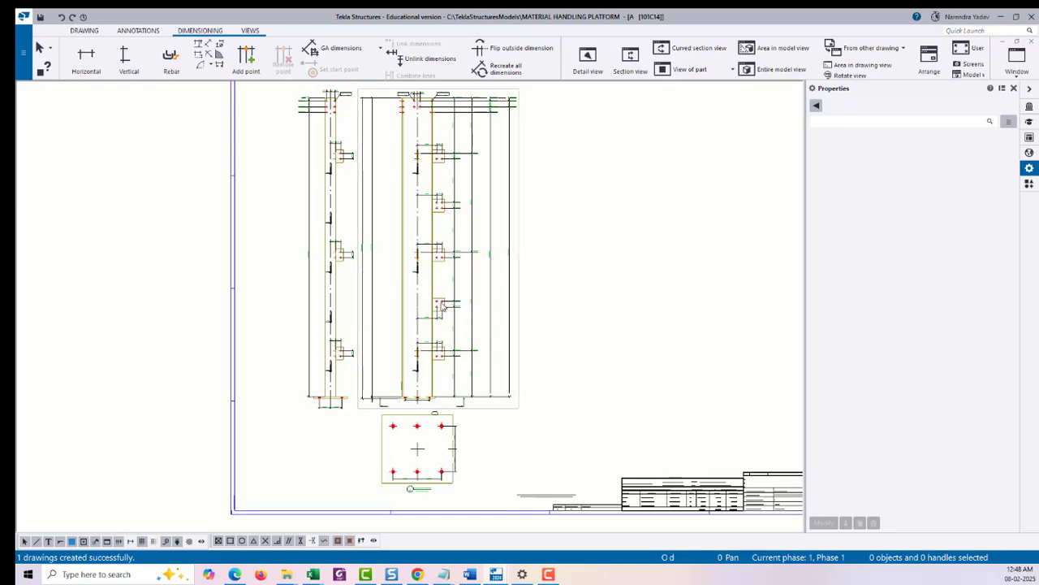
{"action": "scroll", "coordinate": [416, 395], "scroll_direction": "up", "scroll_amount": 4}
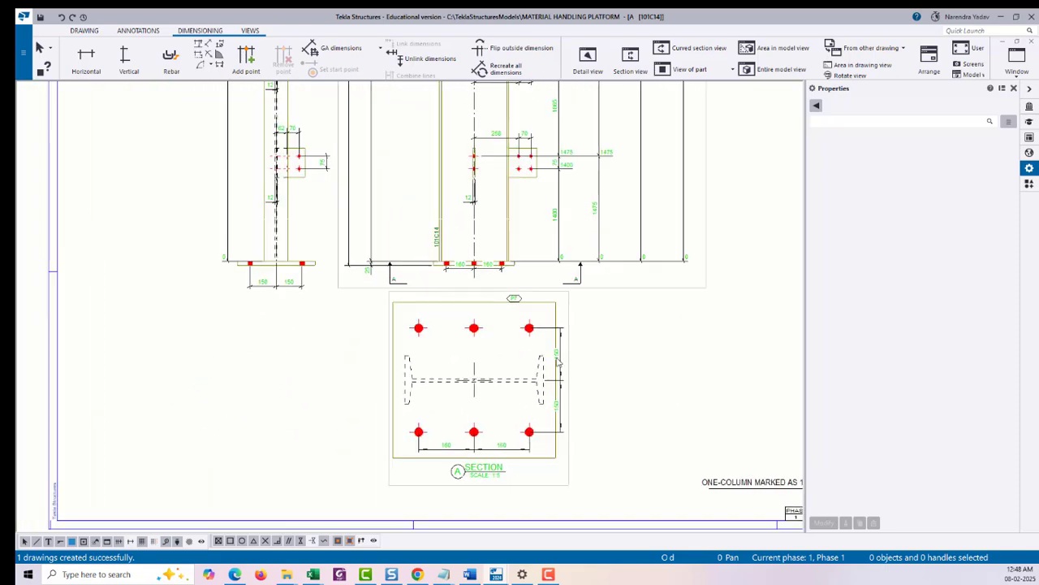
{"action": "left_click", "coordinate": [569, 311]}
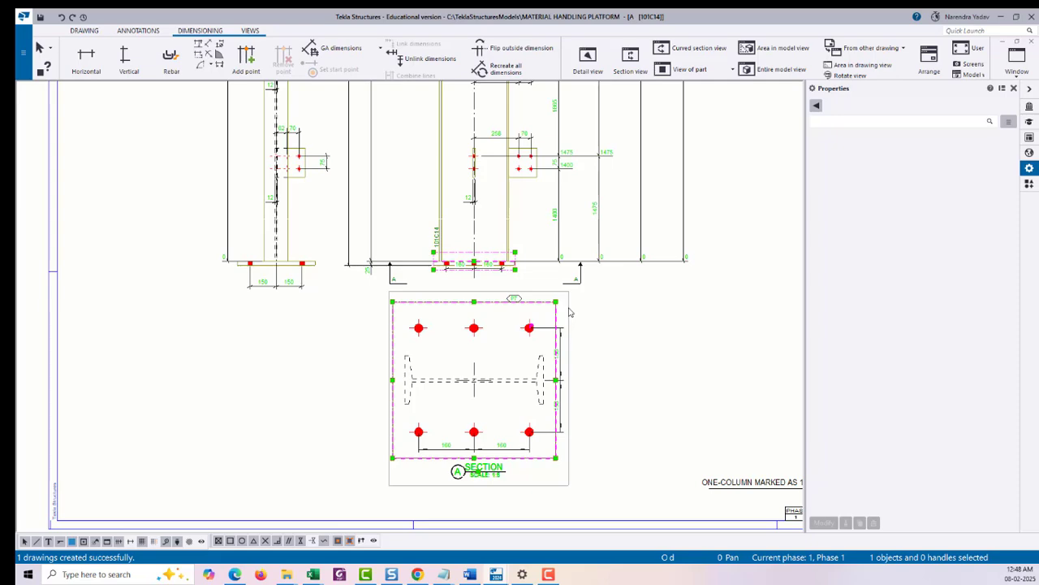
{"action": "key", "text": "Delete"}
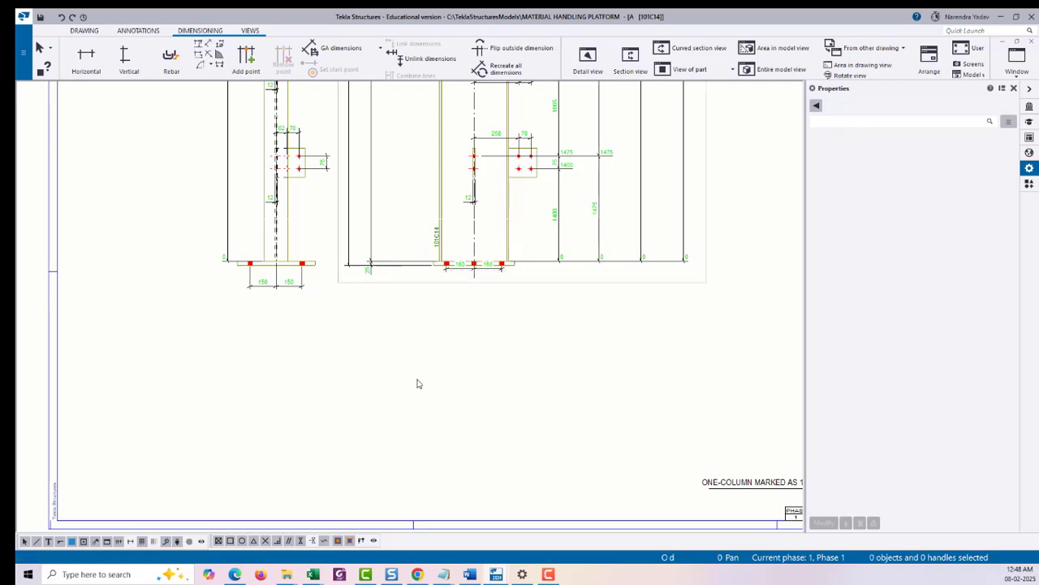
Restrict selection to dimensions and delete all the automatic dimensions in both column views.
{"action": "scroll", "coordinate": [551, 321], "scroll_direction": "down", "scroll_amount": 5}
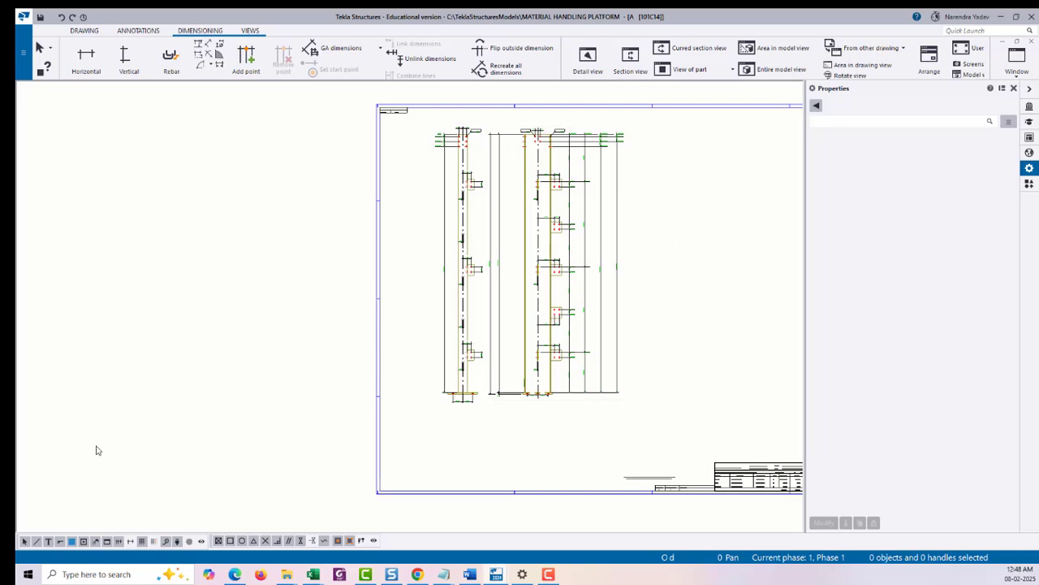
{"action": "left_click", "coordinate": [118, 541]}
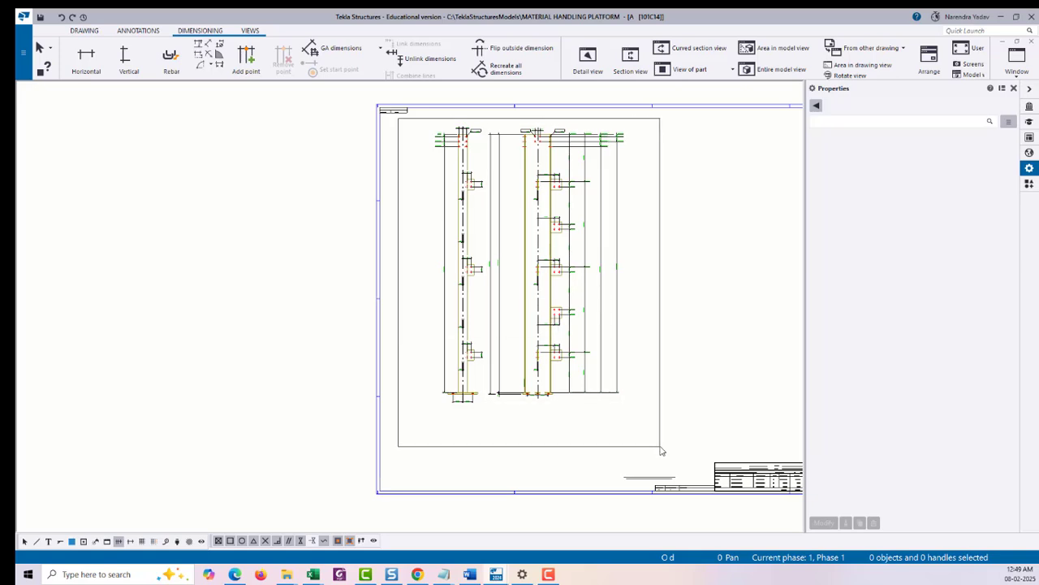
{"action": "key", "text": "ctrl+a"}
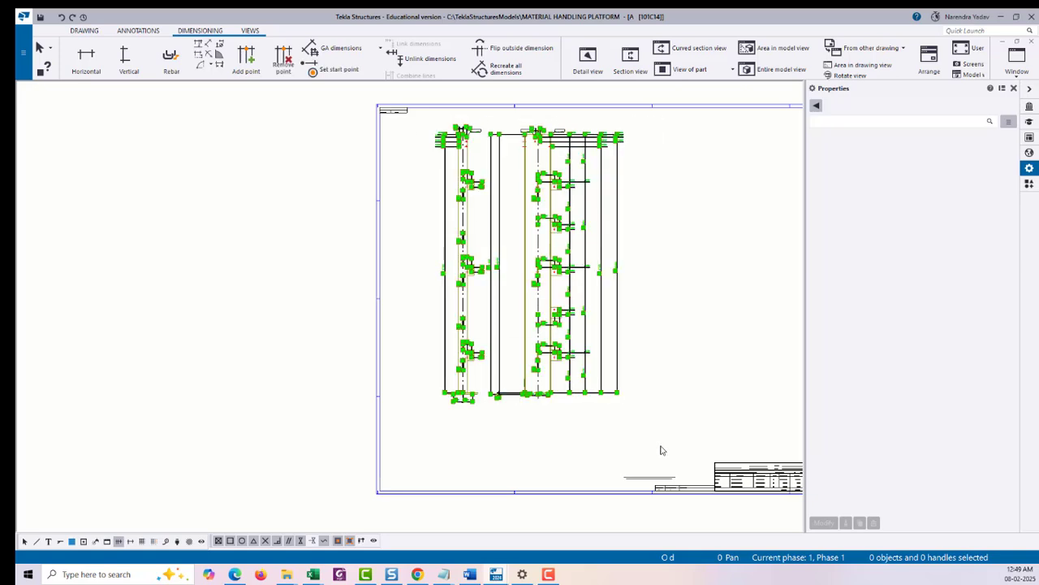
{"action": "key", "text": "Delete"}
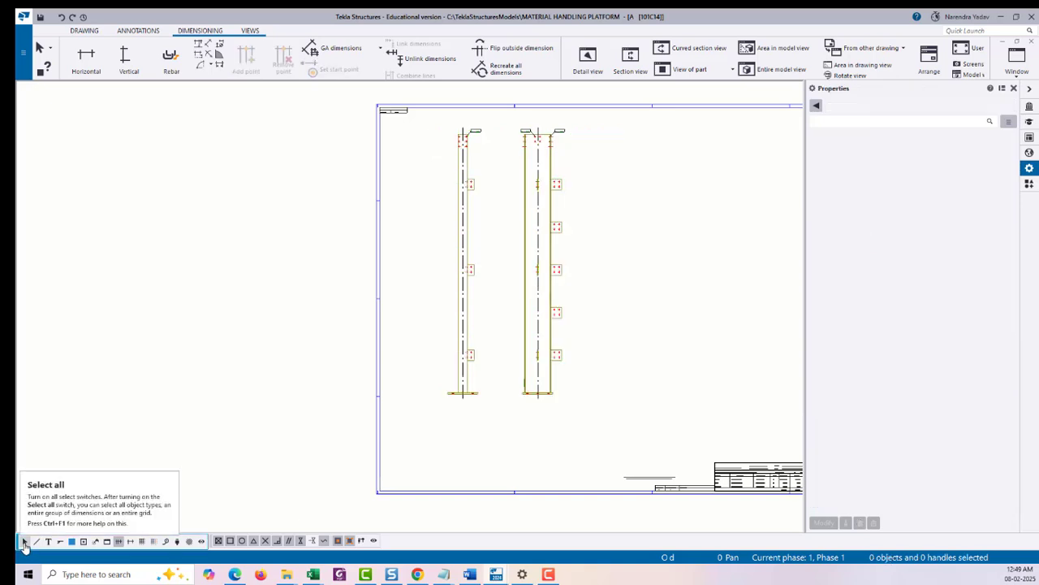
Restore selection of all object types and delete the 18 mm bolt marks at the top of both column views.
{"action": "middle_click_drag", "start_coordinate": [639, 341], "coordinate": [625, 348]}
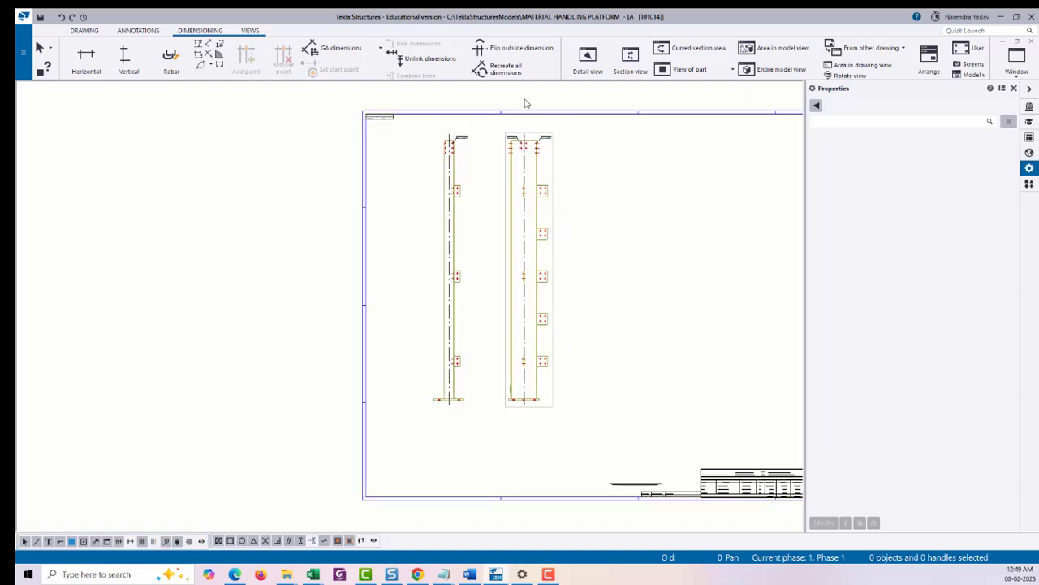
{"action": "scroll", "coordinate": [520, 122], "scroll_direction": "up", "scroll_amount": 8}
{"action": "left_click", "coordinate": [747, 154]}
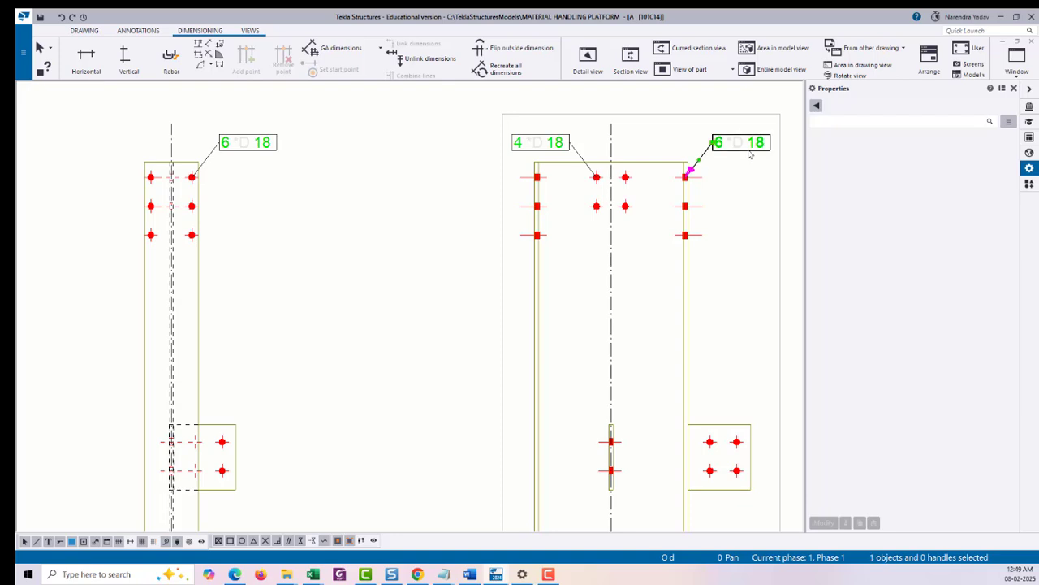
{"action": "key", "text": "Delete"}
{"action": "left_click", "coordinate": [557, 150]}
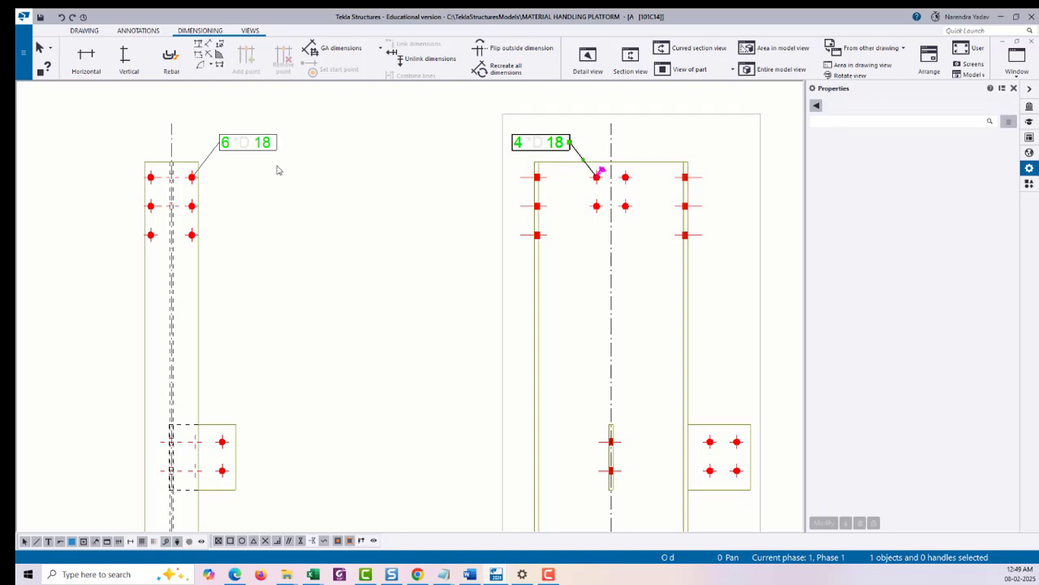
{"action": "key", "text": "Delete"}
Delete the 101C14 part mark beside the column near the base plate in the front view.
{"action": "scroll", "coordinate": [338, 202], "scroll_direction": "down", "scroll_amount": 5}
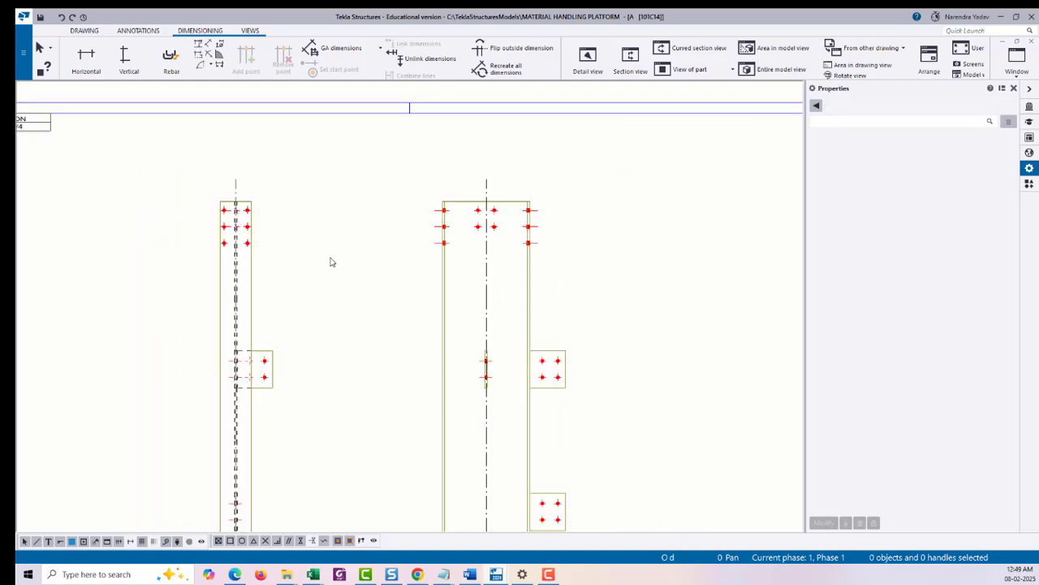
{"action": "scroll", "coordinate": [327, 342], "scroll_direction": "down", "scroll_amount": 2}
{"action": "middle_click_drag", "start_coordinate": [396, 410], "coordinate": [394, 269]}
{"action": "middle_click_drag", "start_coordinate": [422, 424], "coordinate": [425, 291]}
{"action": "scroll", "coordinate": [302, 386], "scroll_direction": "up", "scroll_amount": 5}
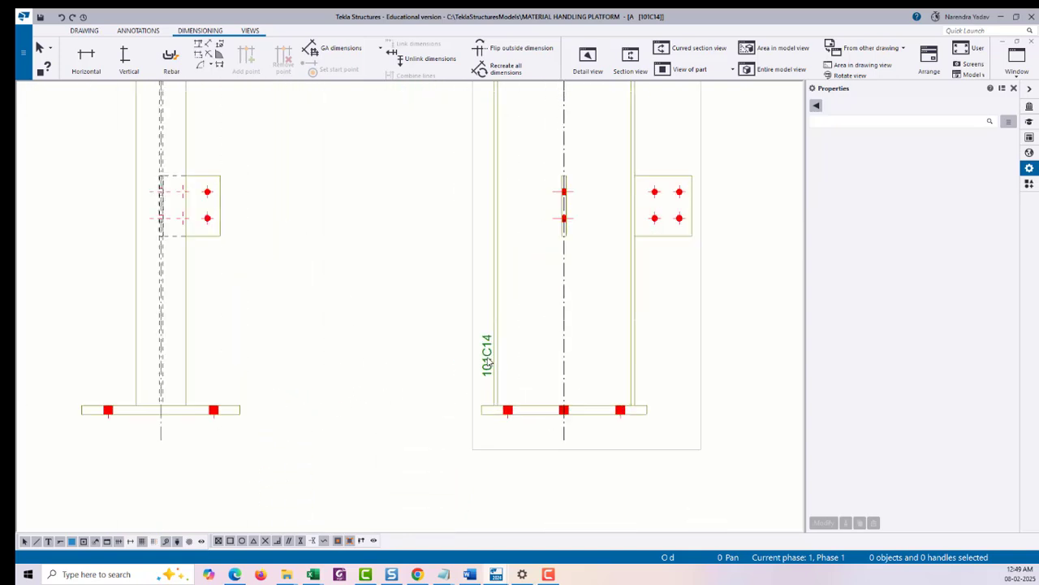
{"action": "key", "text": "Delete"}
Add a vertical overall dimension to the narrow side view from the base plate's underside to the column's top edge.
{"action": "scroll", "coordinate": [415, 346], "scroll_direction": "down", "scroll_amount": 1}
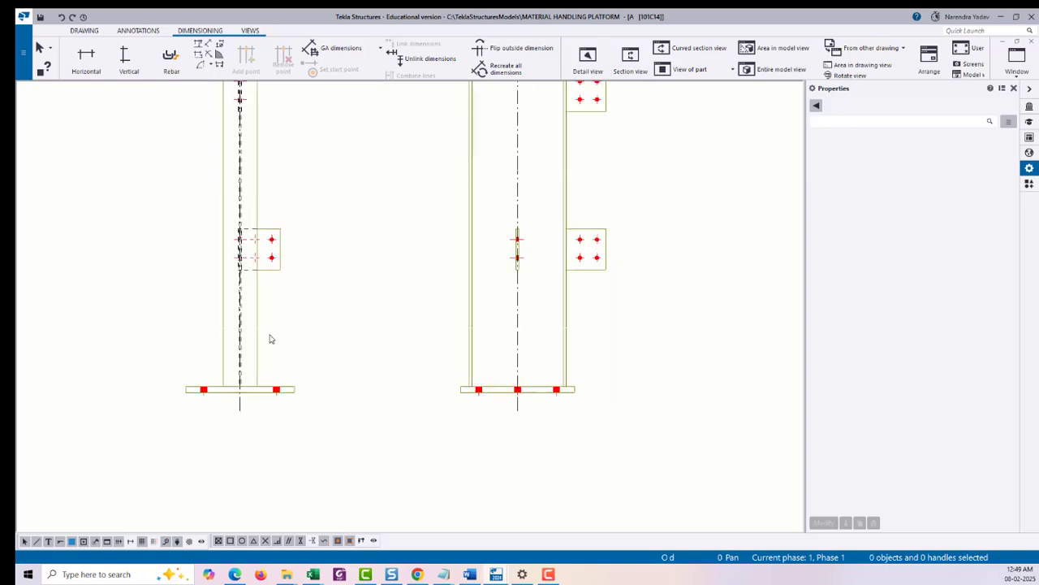
{"action": "middle_click_drag", "start_coordinate": [272, 339], "coordinate": [302, 382]}
{"action": "scroll", "coordinate": [333, 354], "scroll_direction": "down", "scroll_amount": 2}
{"action": "left_click", "coordinate": [126, 59]}
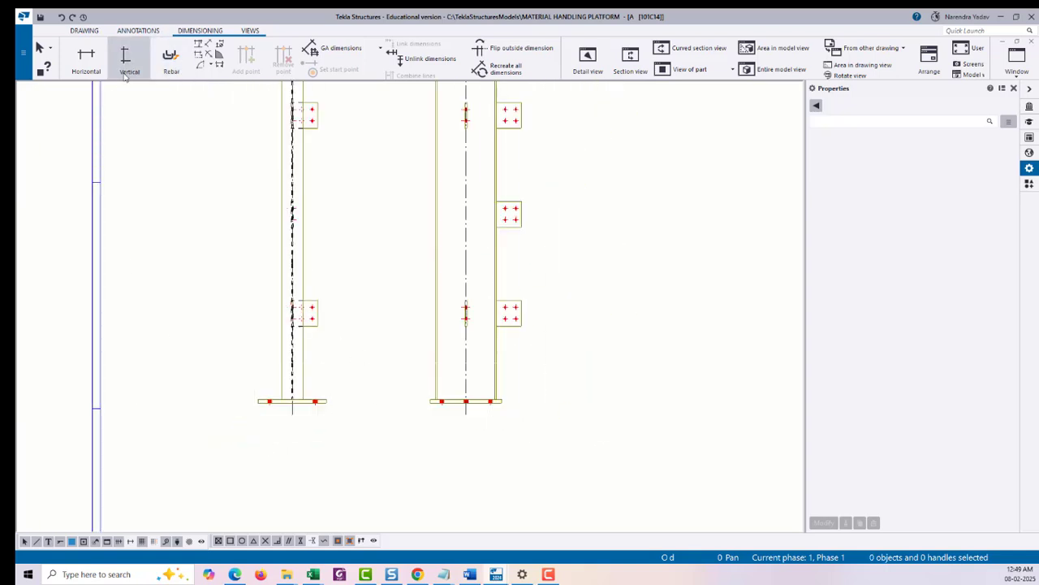
{"action": "scroll", "coordinate": [264, 406], "scroll_direction": "up", "scroll_amount": 3}
{"action": "scroll", "coordinate": [249, 390], "scroll_direction": "up", "scroll_amount": 3}
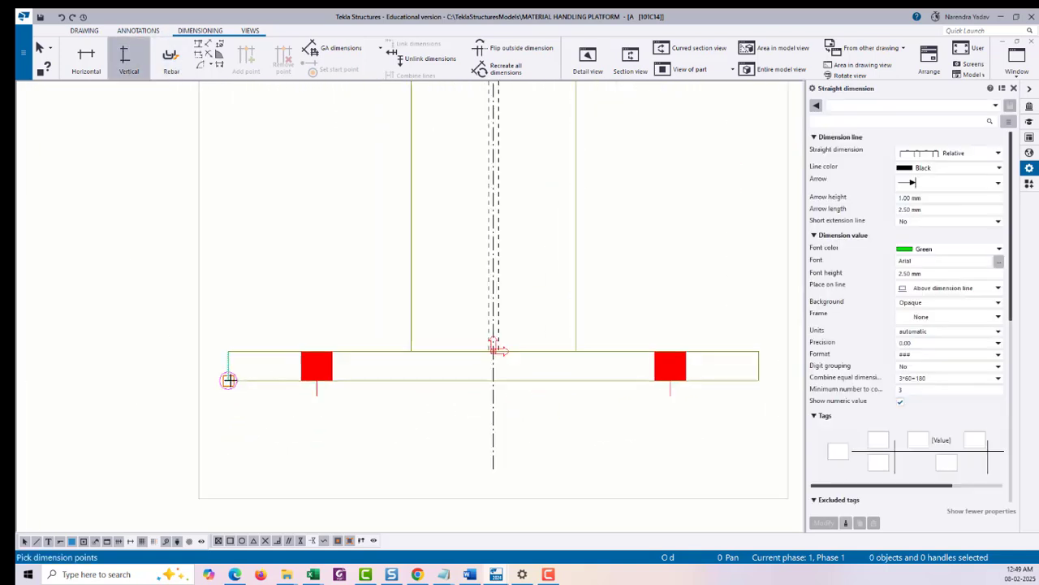
{"action": "left_click", "coordinate": [230, 379]}
{"action": "scroll", "coordinate": [264, 438], "scroll_direction": "down", "scroll_amount": 2}
{"action": "scroll", "coordinate": [268, 425], "scroll_direction": "down", "scroll_amount": 5}
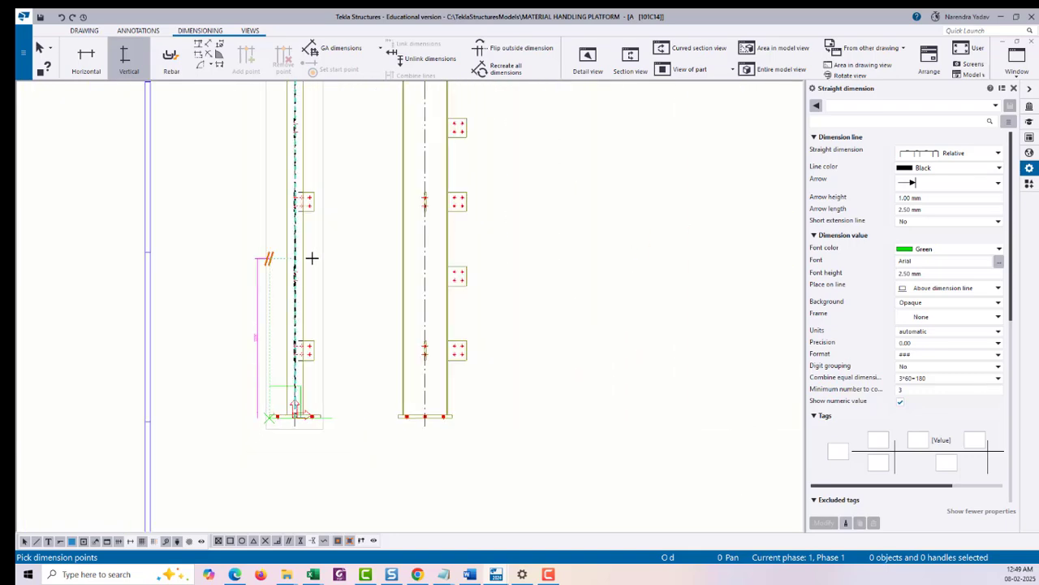
{"action": "scroll", "coordinate": [372, 259], "scroll_direction": "up", "scroll_amount": 4}
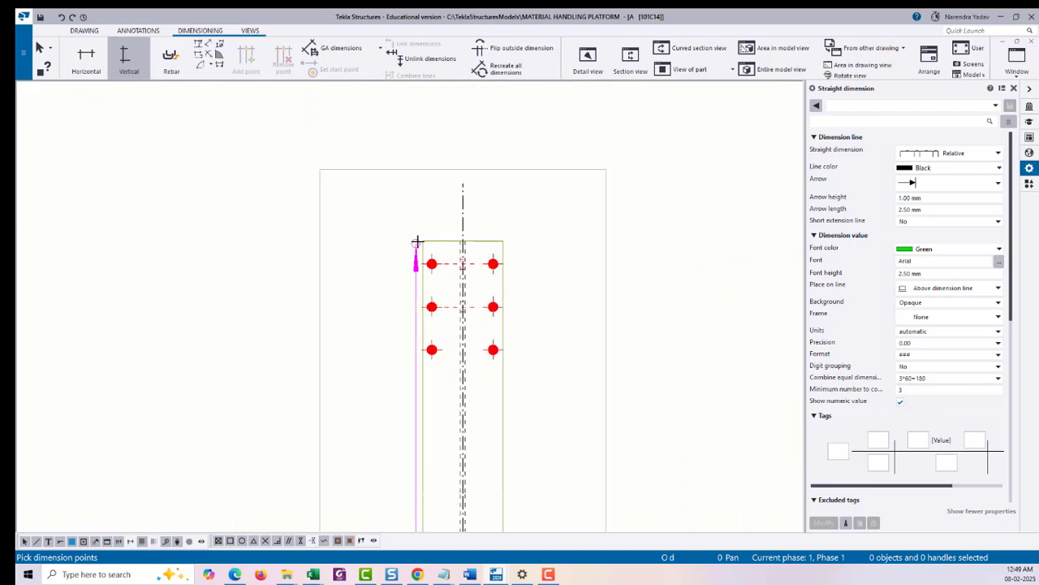
{"action": "scroll", "coordinate": [389, 244], "scroll_direction": "down", "scroll_amount": 3}
{"action": "middle_click_drag", "start_coordinate": [366, 405], "coordinate": [365, 220]}
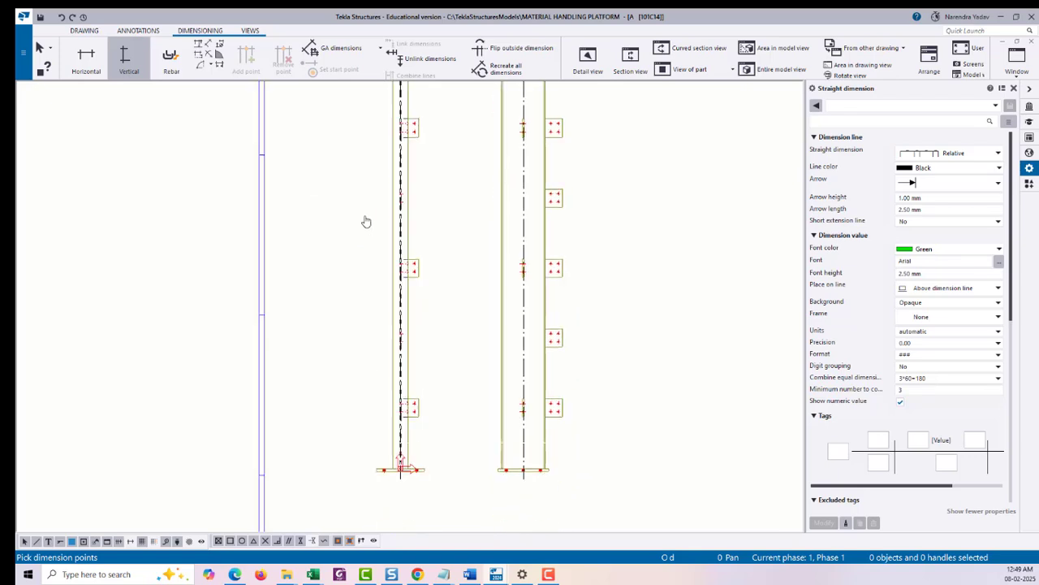
{"action": "left_click", "coordinate": [354, 267]}
{"action": "scroll", "coordinate": [355, 252], "scroll_direction": "up", "scroll_amount": 5}
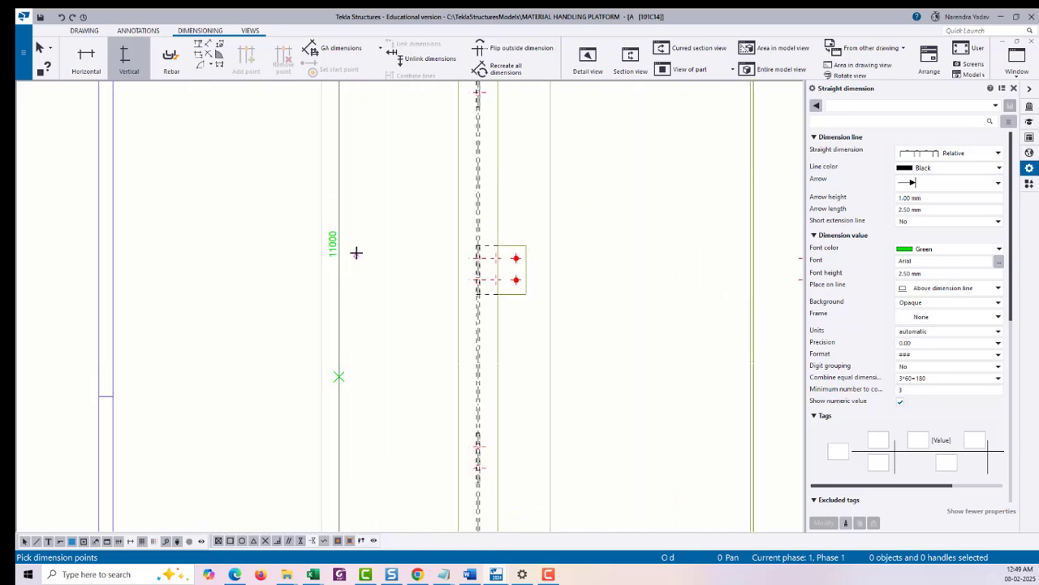
Start a vertical dimension chain in the wide column view, picking the base plate's underside and upper face at its outer edge.
{"action": "scroll", "coordinate": [444, 390], "scroll_direction": "down", "scroll_amount": 3}
{"action": "scroll", "coordinate": [395, 333], "scroll_direction": "up", "scroll_amount": 6}
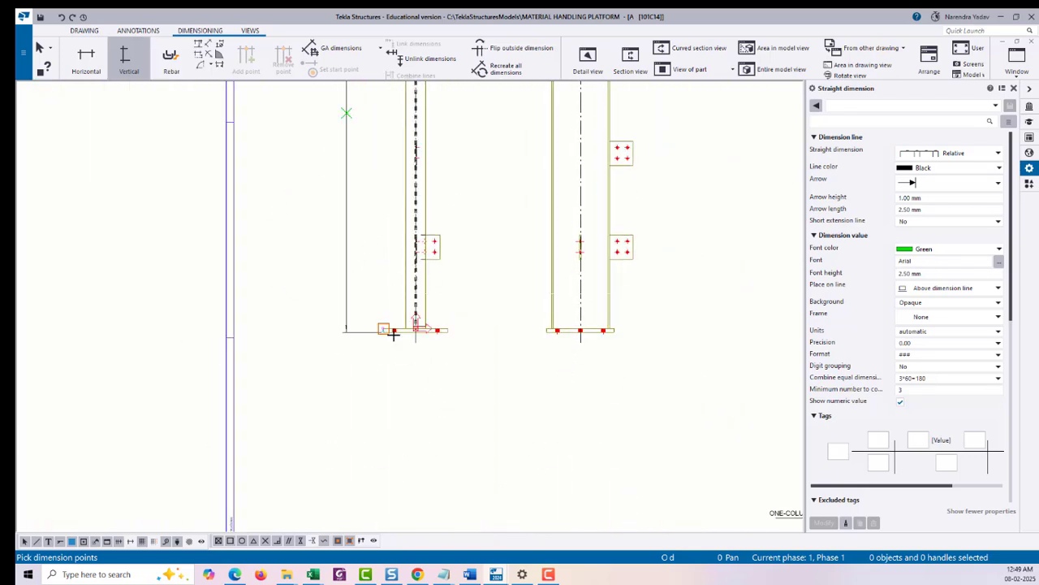
{"action": "scroll", "coordinate": [479, 319], "scroll_direction": "up", "scroll_amount": 3}
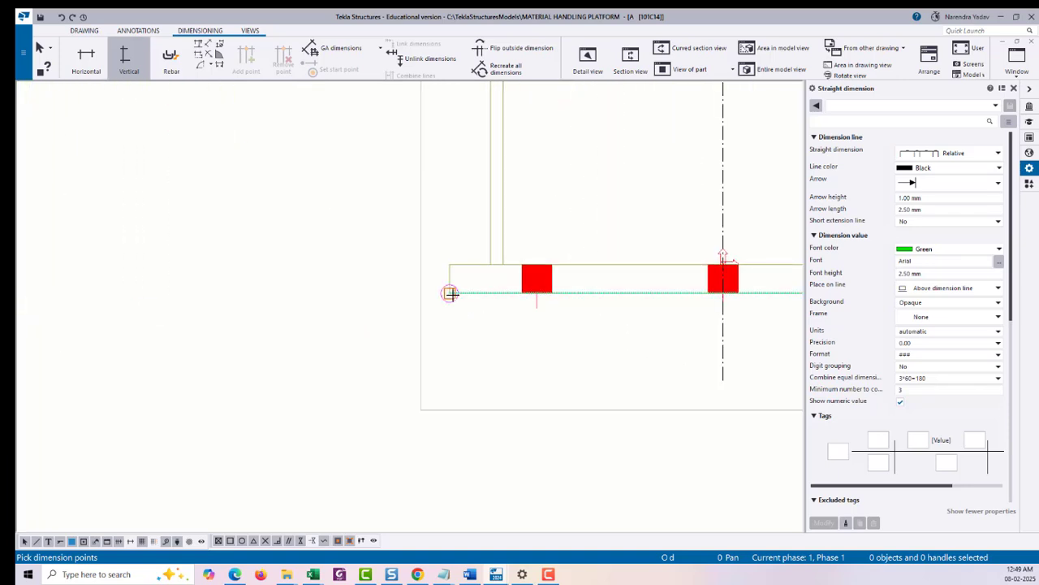
{"action": "left_click", "coordinate": [449, 292]}
{"action": "left_click", "coordinate": [449, 264]}
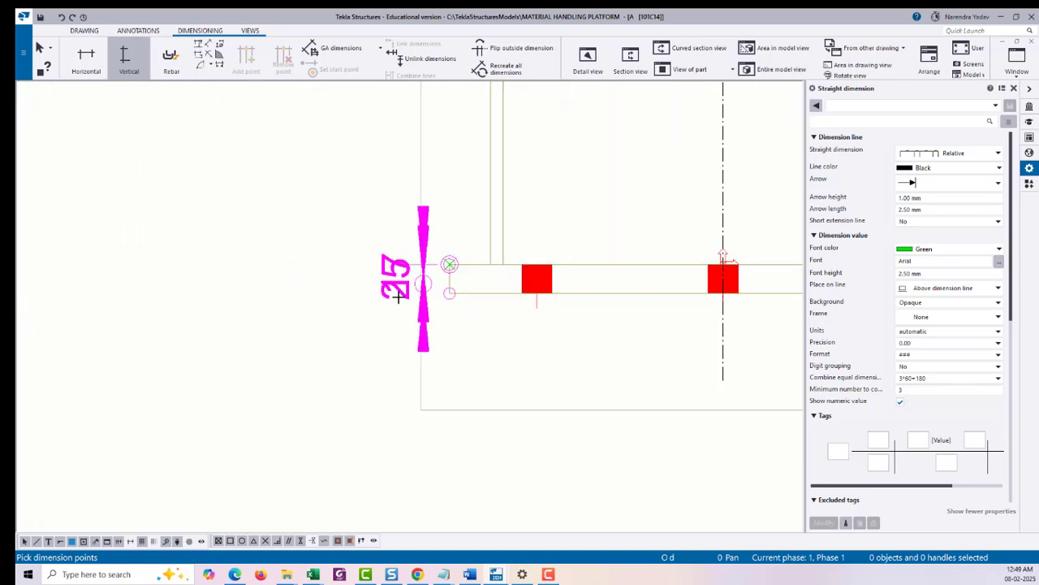
Extend the wide view's vertical chain to the column's top edge and place it beside the column, between the two views.
{"action": "scroll", "coordinate": [390, 382], "scroll_direction": "down", "scroll_amount": 6}
{"action": "middle_click_drag", "start_coordinate": [532, 262], "coordinate": [555, 421]}
{"action": "middle_click_drag", "start_coordinate": [466, 244], "coordinate": [496, 431]}
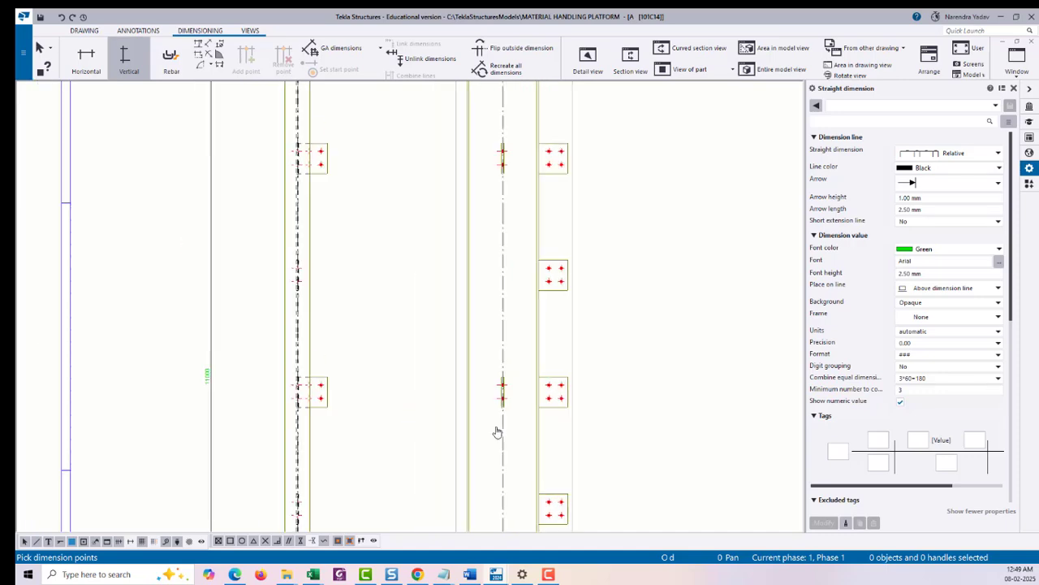
{"action": "middle_click_drag", "start_coordinate": [459, 224], "coordinate": [497, 334]}
{"action": "scroll", "coordinate": [516, 130], "scroll_direction": "up", "scroll_amount": 5}
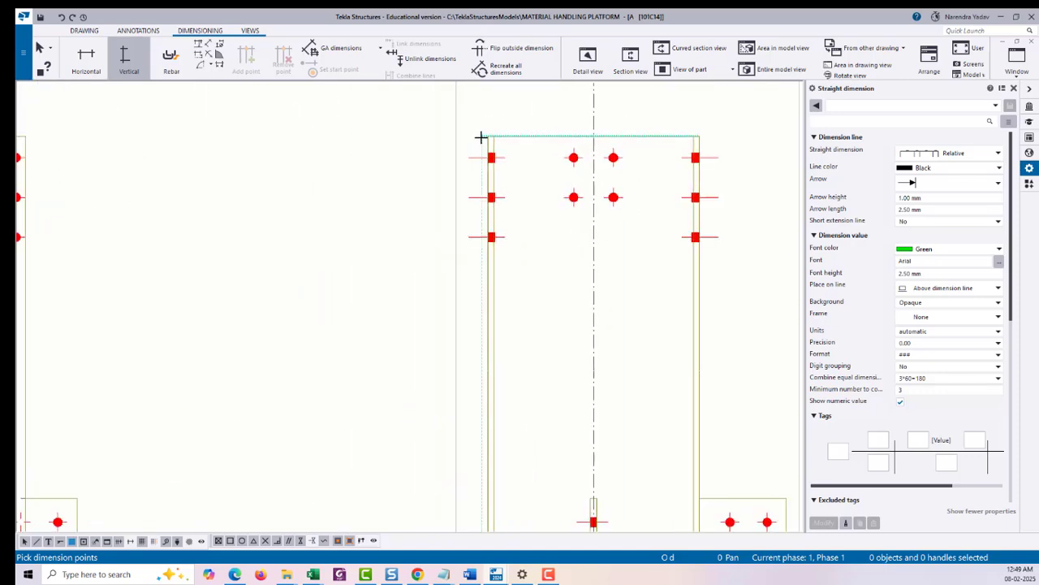
{"action": "left_click", "coordinate": [489, 136]}
{"action": "scroll", "coordinate": [494, 190], "scroll_direction": "down", "scroll_amount": 5}
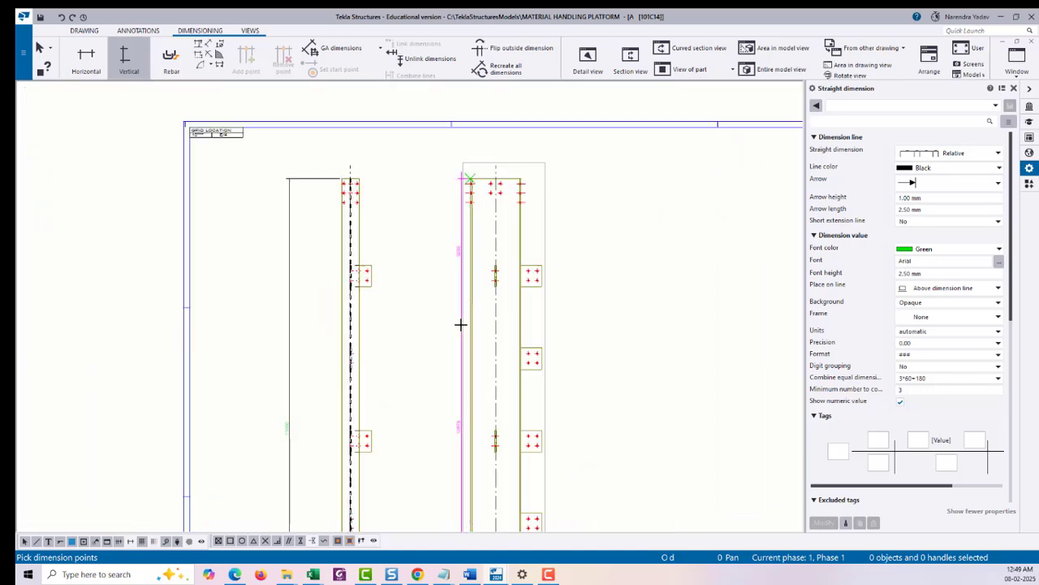
{"action": "scroll", "coordinate": [441, 220], "scroll_direction": "up", "scroll_amount": 3}
{"action": "scroll", "coordinate": [443, 268], "scroll_direction": "up", "scroll_amount": 5}
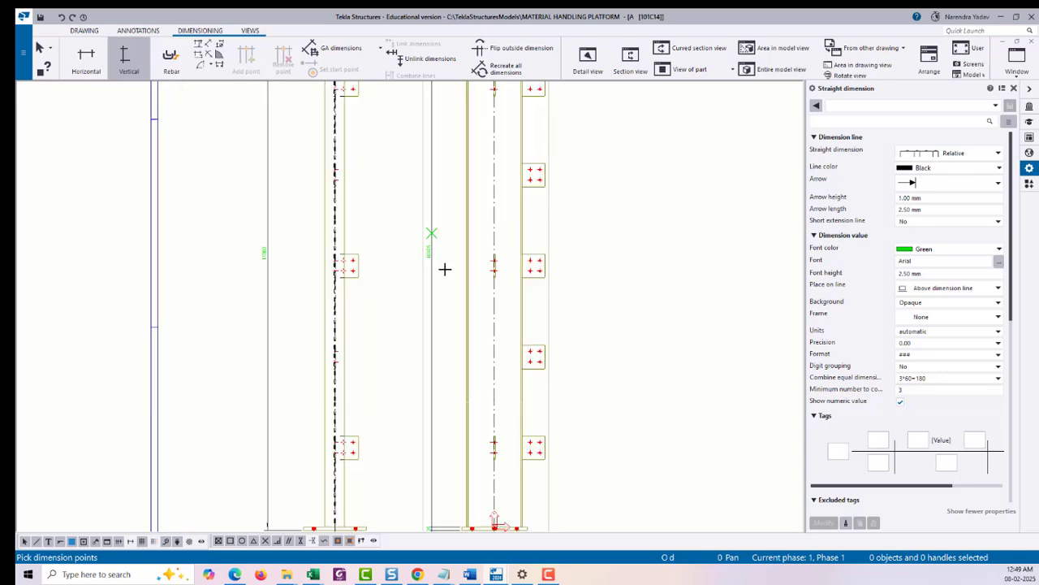
{"action": "right_click", "coordinate": [467, 203]}
{"action": "left_click", "coordinate": [486, 200]}
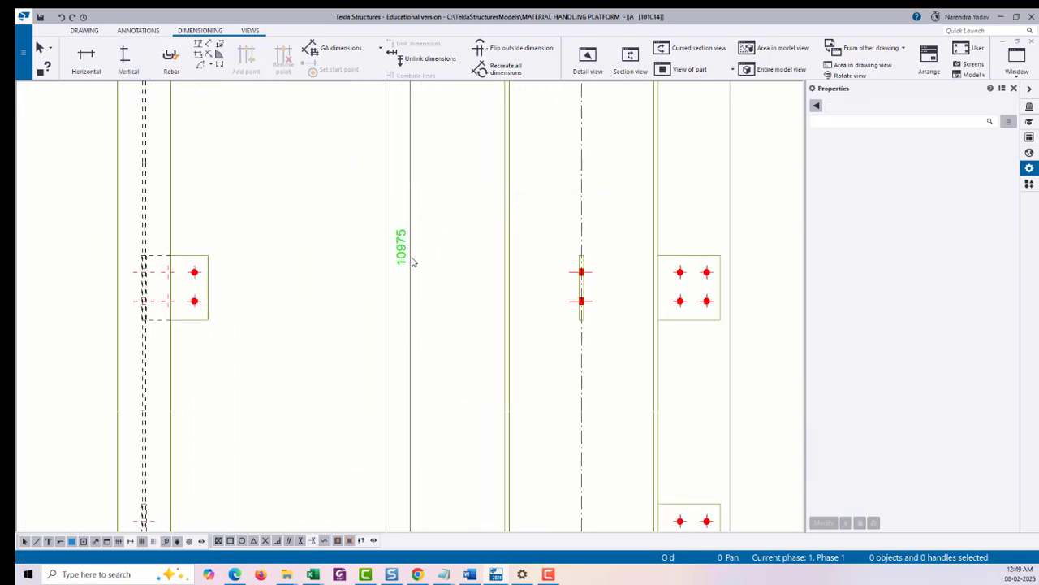
Start a vertical dimension chain on the cleat side of the narrow view, picking the base plate's underside and upper face.
{"action": "scroll", "coordinate": [433, 253], "scroll_direction": "down", "scroll_amount": 5}
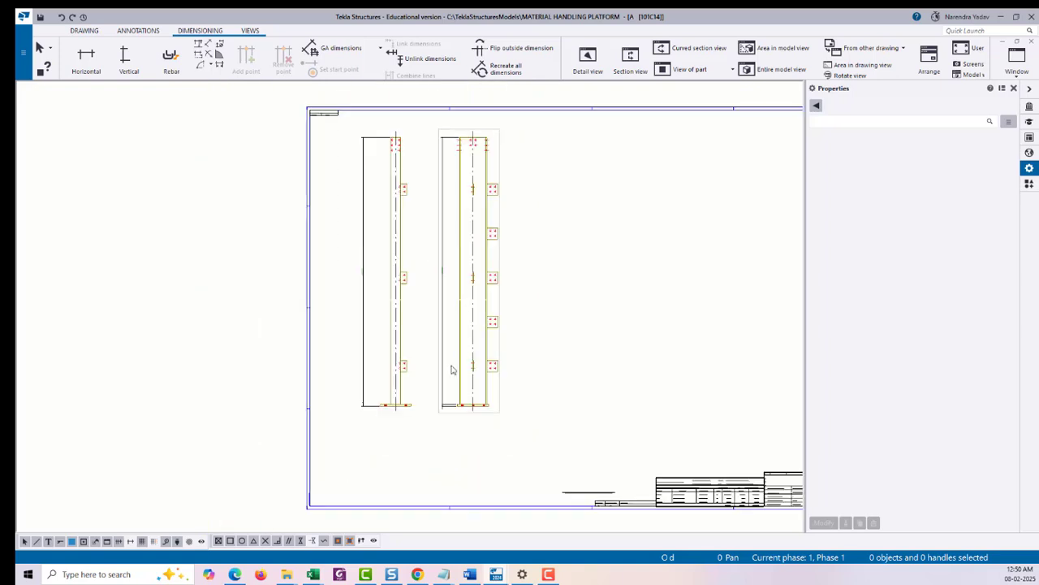
{"action": "scroll", "coordinate": [453, 365], "scroll_direction": "up", "scroll_amount": 3}
{"action": "scroll", "coordinate": [436, 305], "scroll_direction": "up", "scroll_amount": 1}
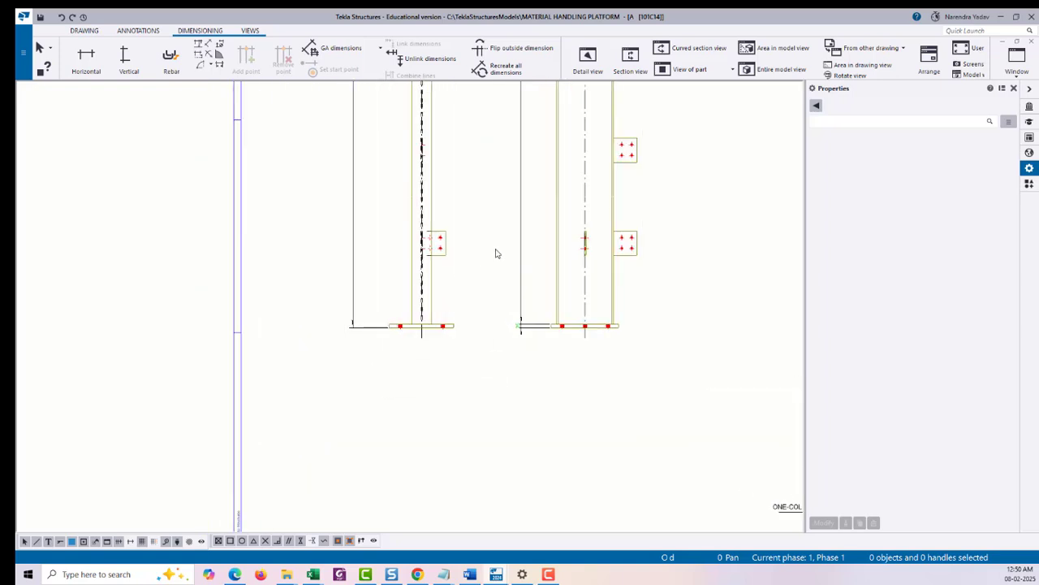
{"action": "scroll", "coordinate": [460, 295], "scroll_direction": "up", "scroll_amount": 1}
{"action": "middle_click_drag", "start_coordinate": [431, 262], "coordinate": [400, 311]}
{"action": "middle_click_drag", "start_coordinate": [473, 243], "coordinate": [470, 357]}
{"action": "middle_click_drag", "start_coordinate": [410, 153], "coordinate": [427, 311]}
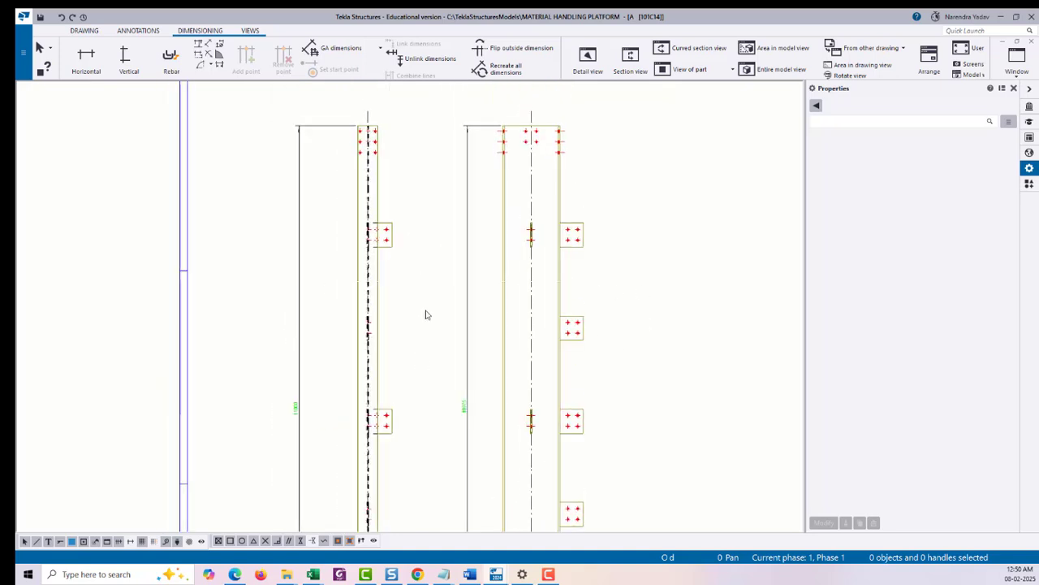
{"action": "left_click", "coordinate": [127, 61]}
{"action": "middle_click_drag", "start_coordinate": [370, 418], "coordinate": [390, 245]}
{"action": "left_click", "coordinate": [130, 70]}
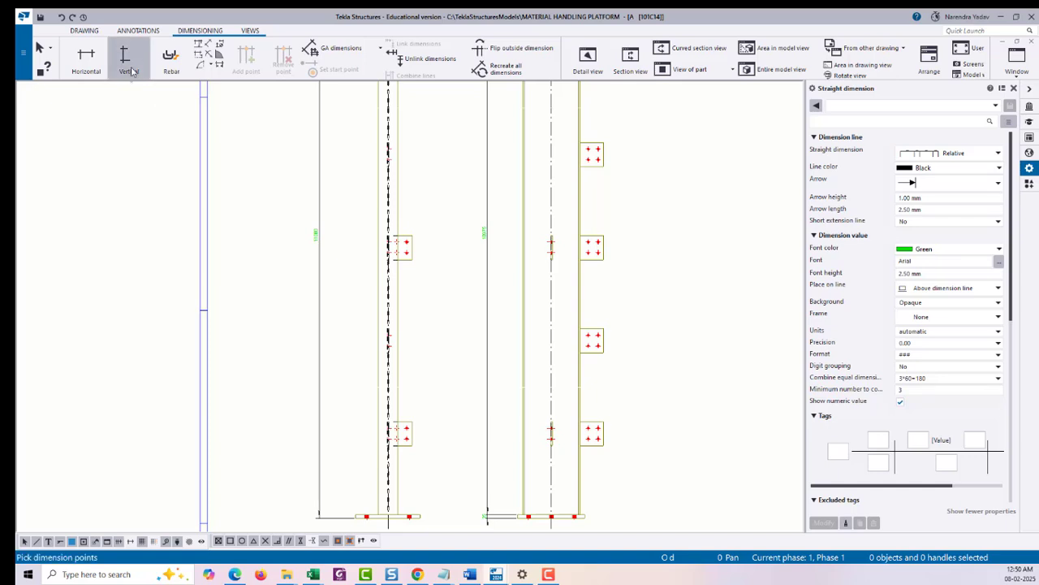
{"action": "middle_click_drag", "start_coordinate": [429, 440], "coordinate": [434, 267]}
{"action": "scroll", "coordinate": [427, 355], "scroll_direction": "up", "scroll_amount": 8}
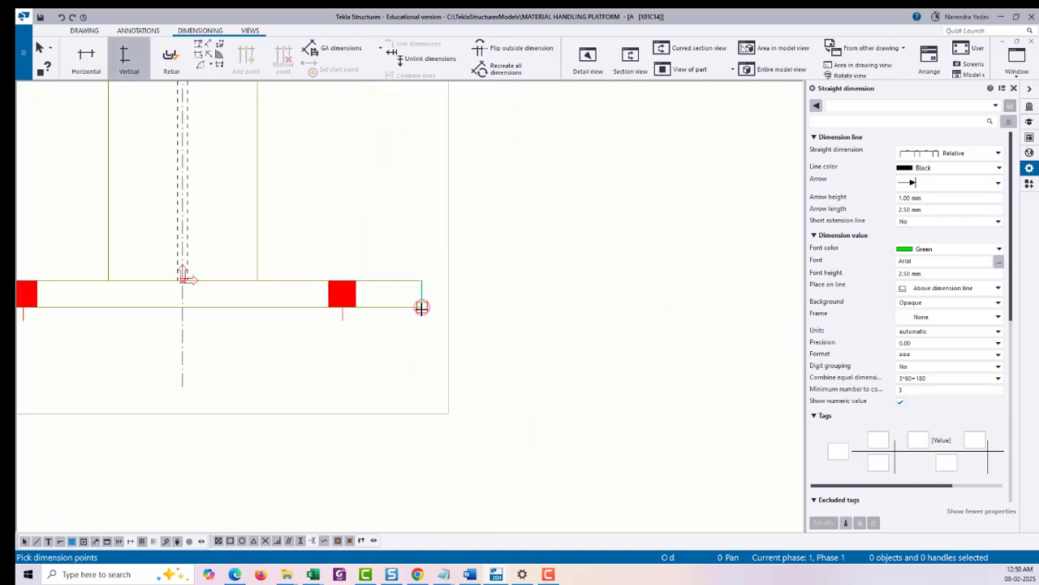
{"action": "left_click", "coordinate": [423, 306]}
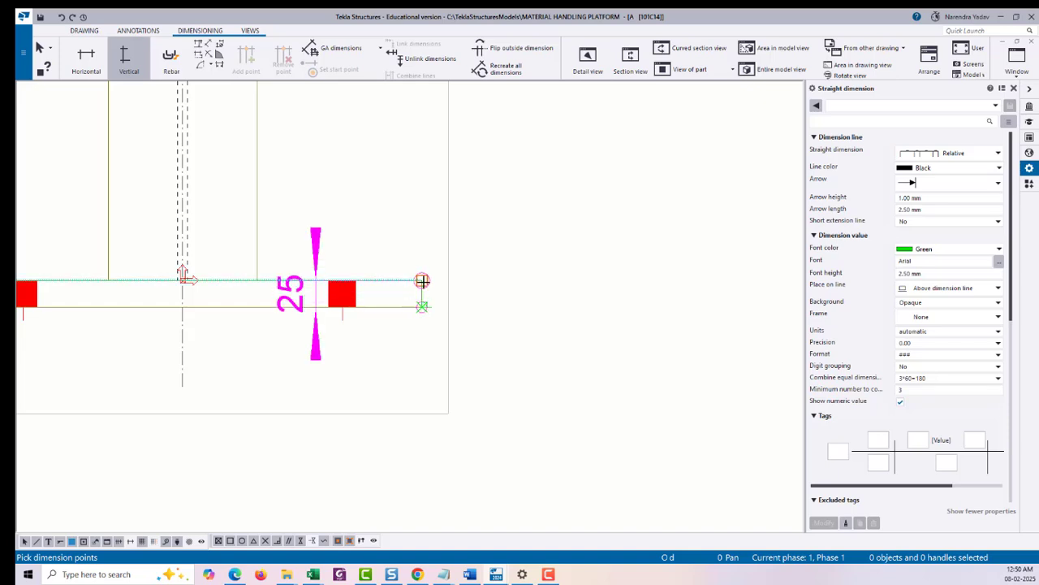
{"action": "left_click", "coordinate": [422, 281]}
Continue the narrow view's vertical chain through both bolt rows of the lowest cleat plate.
{"action": "scroll", "coordinate": [419, 378], "scroll_direction": "down", "scroll_amount": 5}
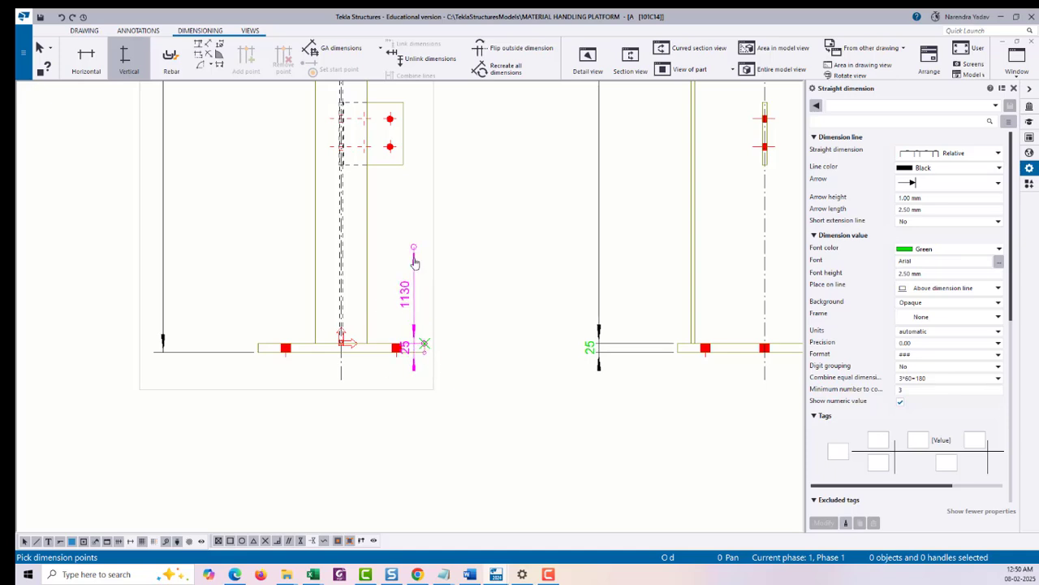
{"action": "middle_click_drag", "start_coordinate": [415, 258], "coordinate": [407, 375]}
{"action": "scroll", "coordinate": [390, 258], "scroll_direction": "up", "scroll_amount": 3}
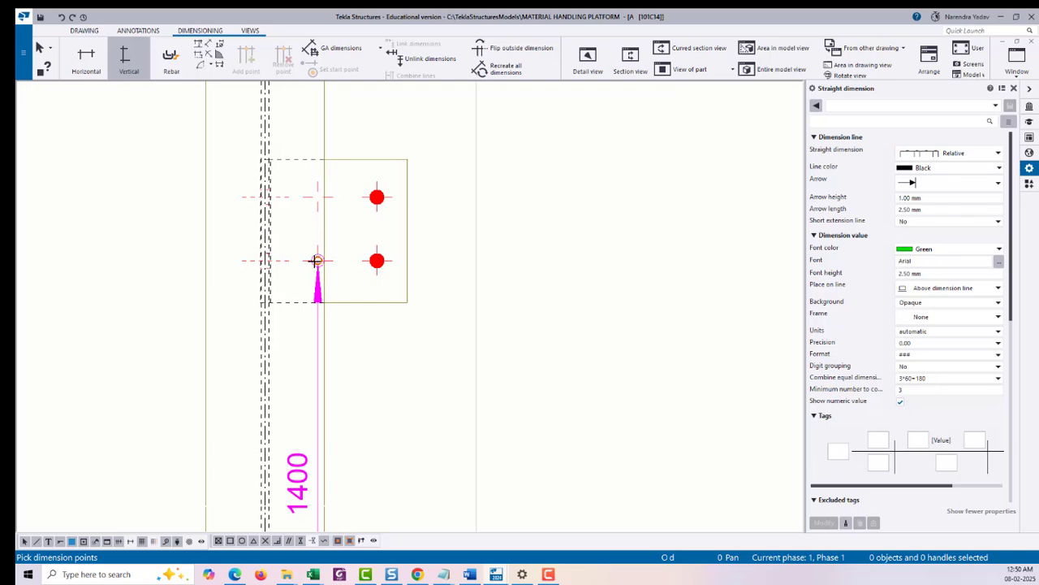
{"action": "left_click", "coordinate": [317, 257]}
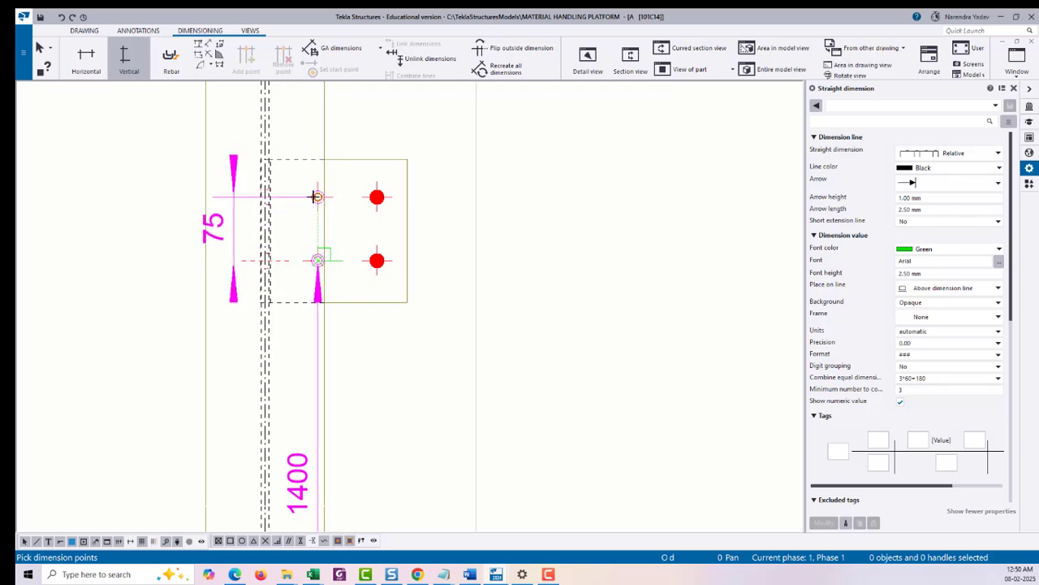
{"action": "left_click", "coordinate": [316, 196]}
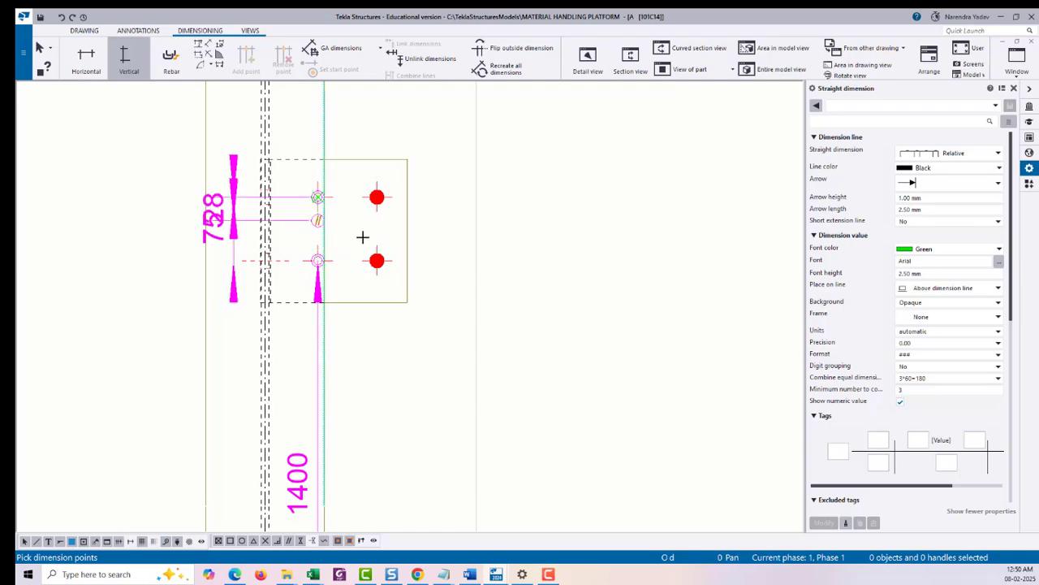
Continue the narrow view's vertical chain through both bolt rows of the middle cleat plate.
{"action": "scroll", "coordinate": [352, 331], "scroll_direction": "down", "scroll_amount": 4}
{"action": "middle_click_drag", "start_coordinate": [392, 270], "coordinate": [398, 308]}
{"action": "scroll", "coordinate": [398, 308], "scroll_direction": "up", "scroll_amount": 8}
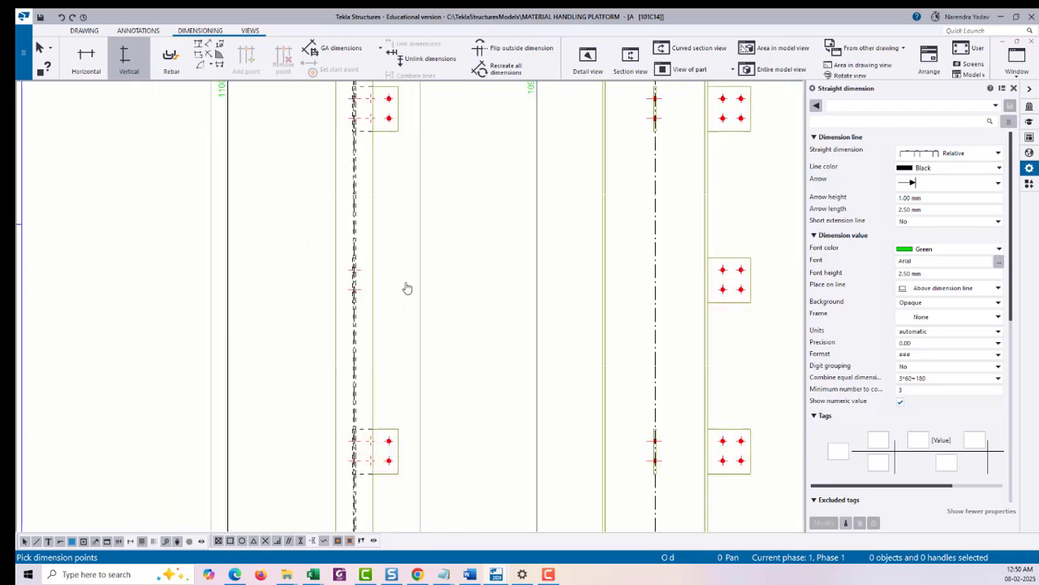
{"action": "scroll", "coordinate": [315, 284], "scroll_direction": "up", "scroll_amount": 1}
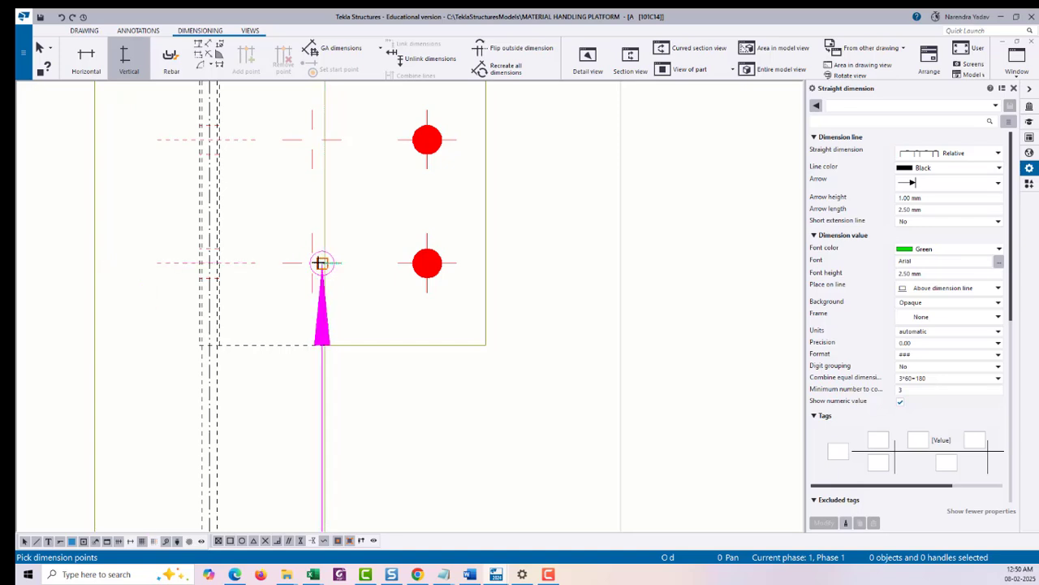
{"action": "left_click", "coordinate": [324, 263]}
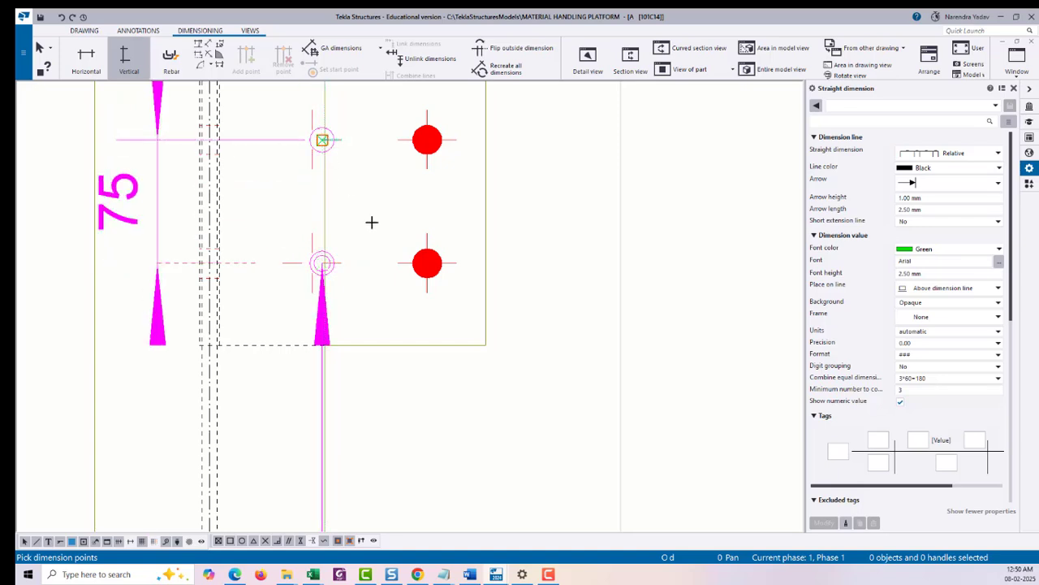
Continue the narrow view's vertical chain through both bolt rows of the uppermost cleat plate.
{"action": "scroll", "coordinate": [371, 222], "scroll_direction": "down", "scroll_amount": 8}
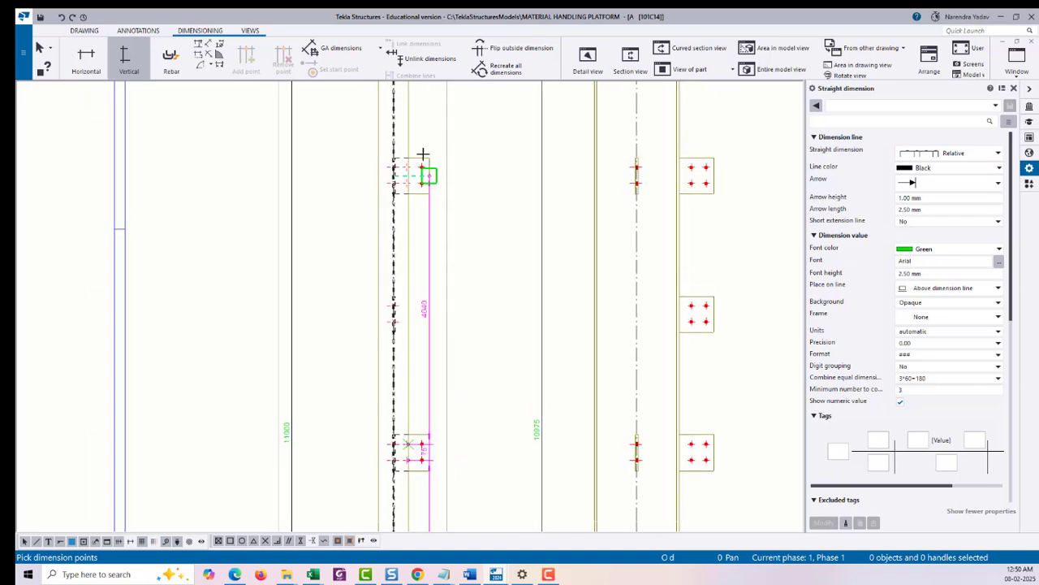
{"action": "scroll", "coordinate": [416, 172], "scroll_direction": "up", "scroll_amount": 8}
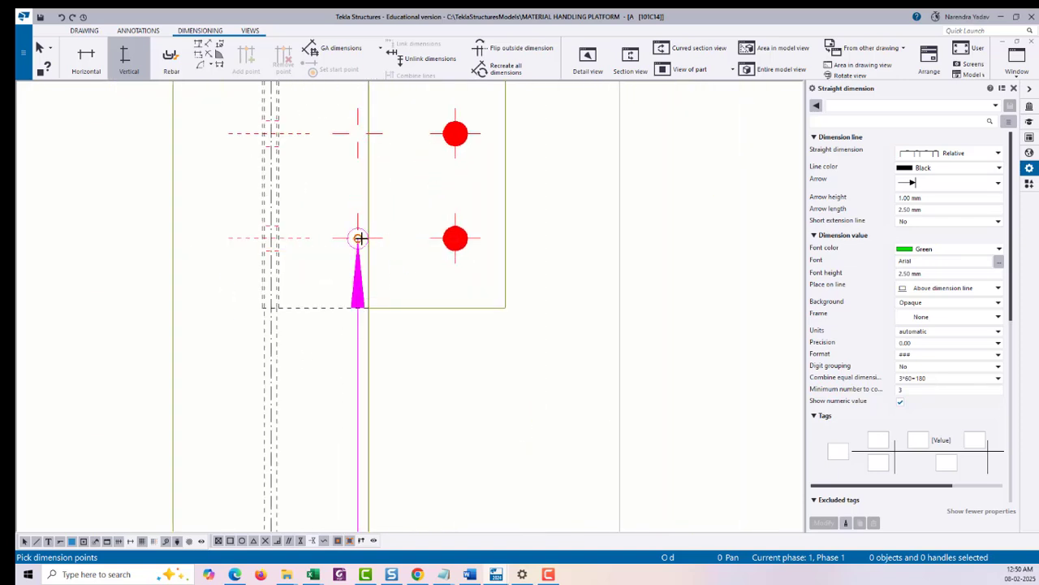
{"action": "left_click", "coordinate": [359, 238]}
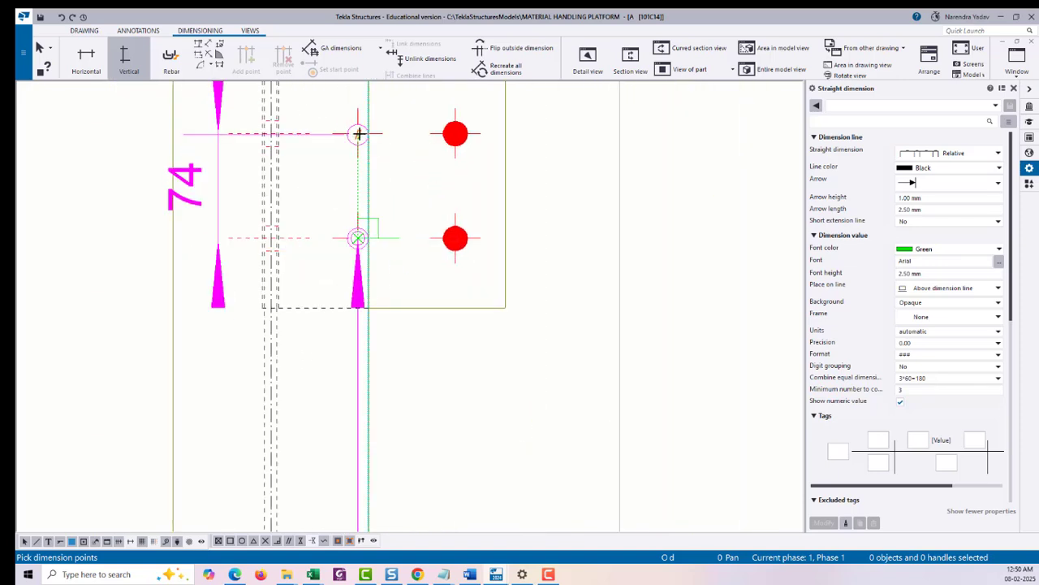
{"action": "left_click", "coordinate": [359, 133]}
Finish the narrow view's vertical chain at the column's top corner and place it between the two views.
{"action": "scroll", "coordinate": [297, 352], "scroll_direction": "down", "scroll_amount": 6}
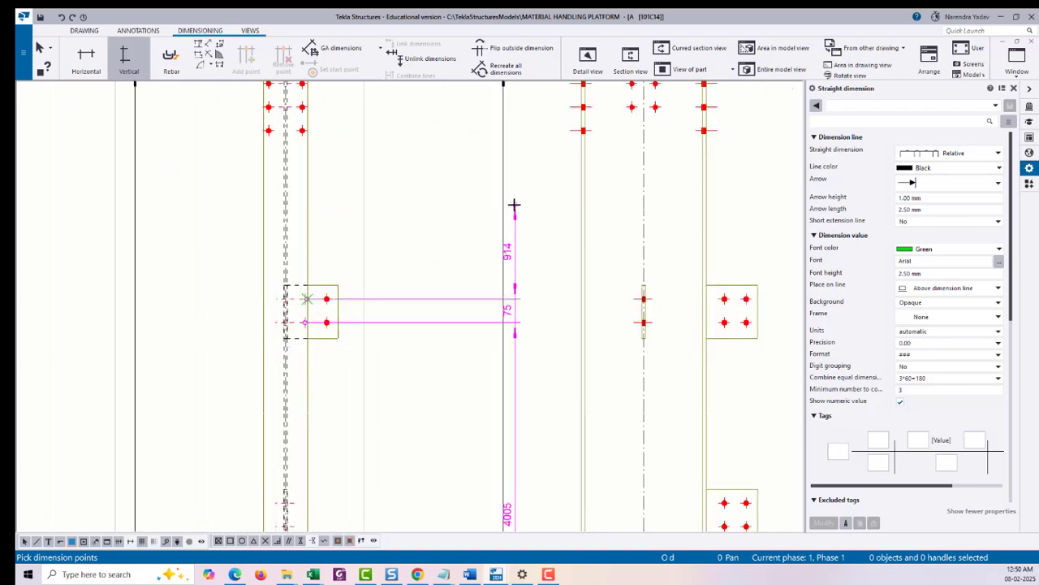
{"action": "middle_click_drag", "start_coordinate": [402, 125], "coordinate": [445, 320]}
{"action": "scroll", "coordinate": [353, 289], "scroll_direction": "up", "scroll_amount": 5}
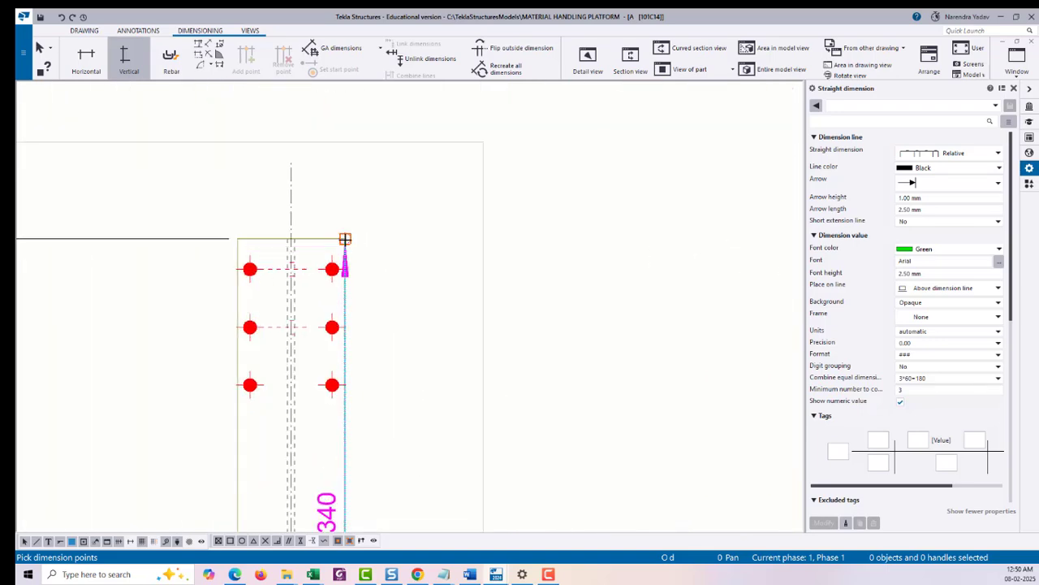
{"action": "scroll", "coordinate": [311, 251], "scroll_direction": "down", "scroll_amount": 5}
{"action": "middle_click_drag", "start_coordinate": [348, 341], "coordinate": [410, 152]}
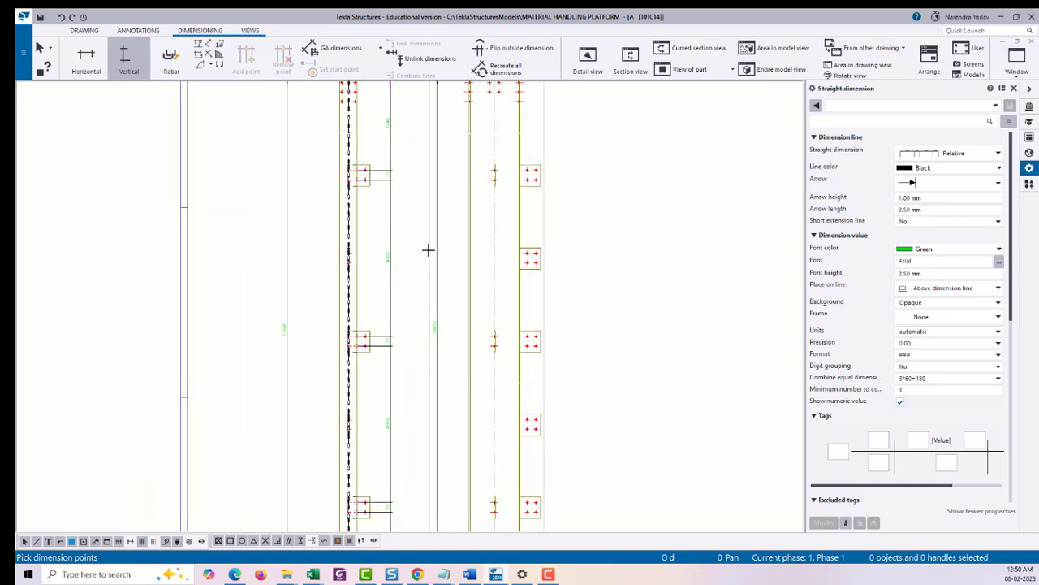
{"action": "scroll", "coordinate": [424, 248], "scroll_direction": "down", "scroll_amount": 1}
{"action": "right_click", "coordinate": [295, 232]}
{"action": "left_click", "coordinate": [312, 235]}
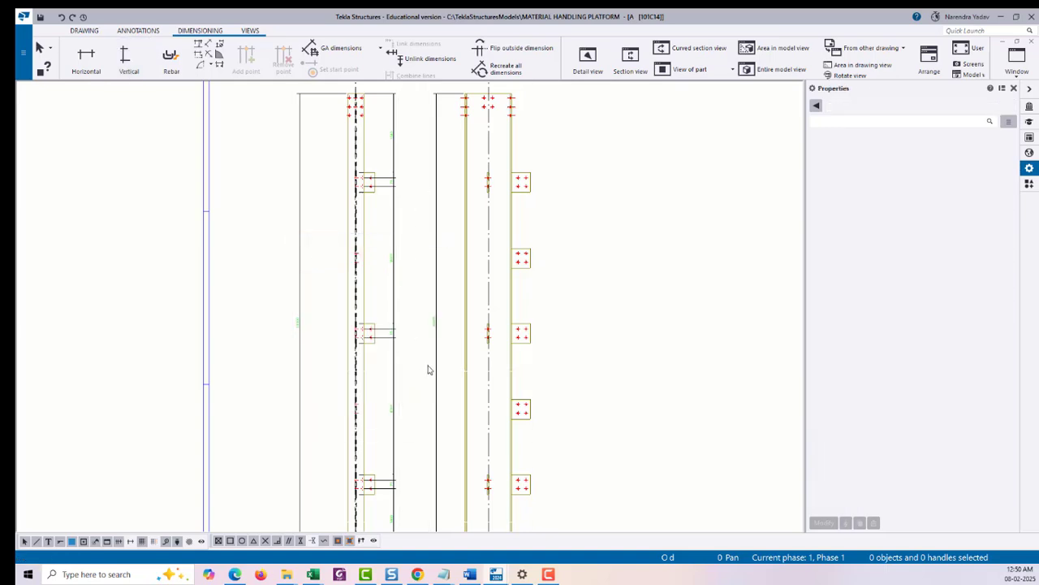
Dimension the lowest cleat's two bolt columns horizontally from the column centreline in the narrow view, placing the chain above the plate.
{"action": "scroll", "coordinate": [434, 230], "scroll_direction": "up", "scroll_amount": 7}
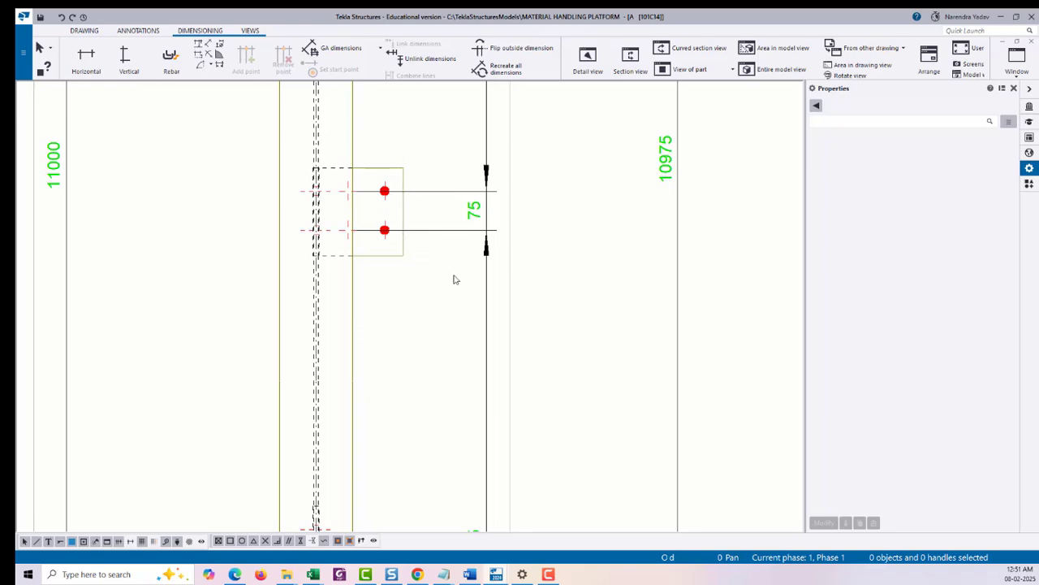
{"action": "scroll", "coordinate": [455, 280], "scroll_direction": "down", "scroll_amount": 5}
{"action": "scroll", "coordinate": [414, 293], "scroll_direction": "up", "scroll_amount": 4}
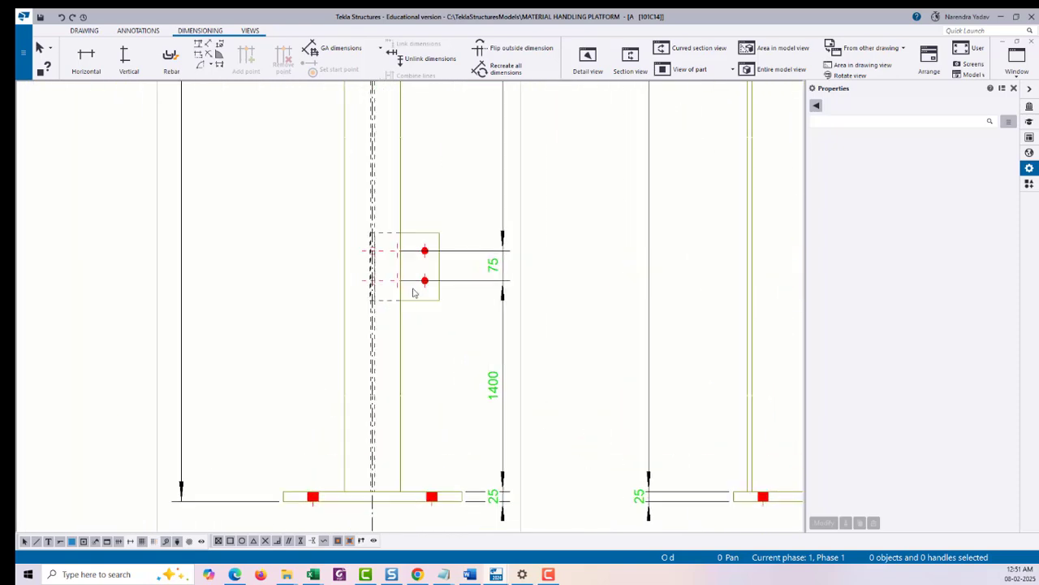
{"action": "scroll", "coordinate": [413, 293], "scroll_direction": "up", "scroll_amount": 2}
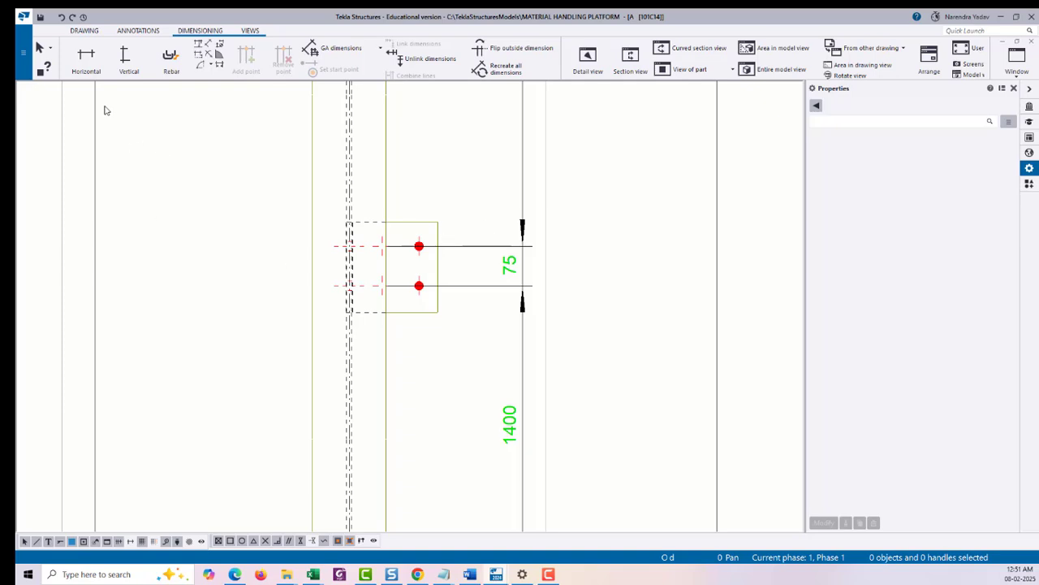
{"action": "left_click", "coordinate": [86, 57]}
{"action": "scroll", "coordinate": [320, 299], "scroll_direction": "down", "scroll_amount": 3}
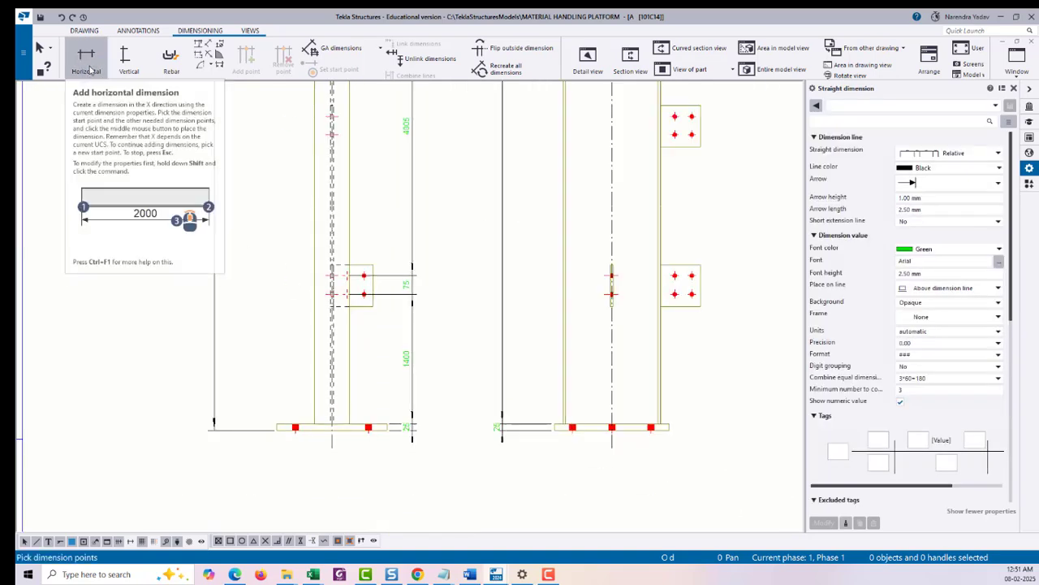
{"action": "scroll", "coordinate": [337, 276], "scroll_direction": "up", "scroll_amount": 5}
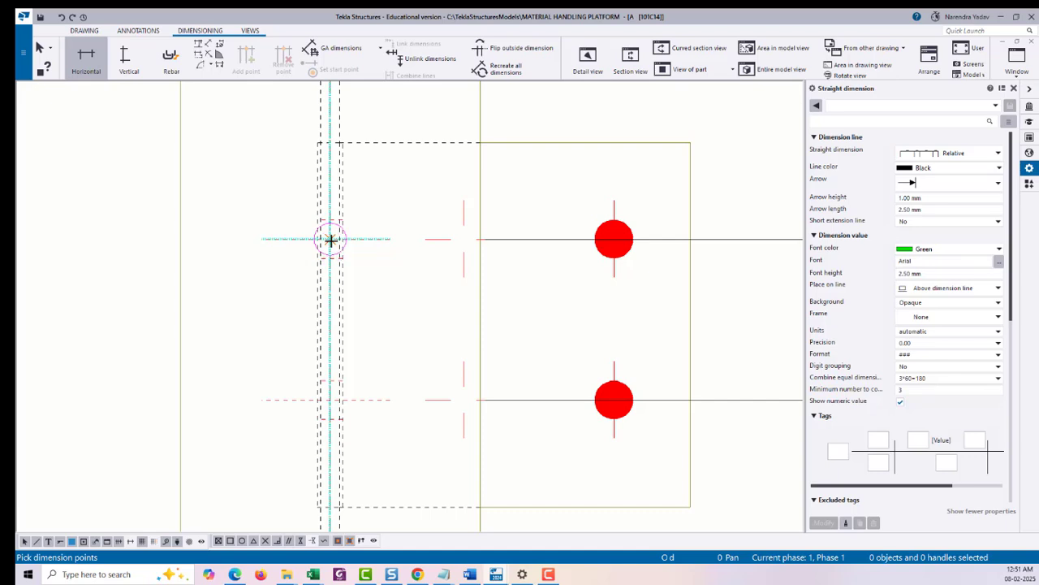
{"action": "left_click", "coordinate": [330, 239]}
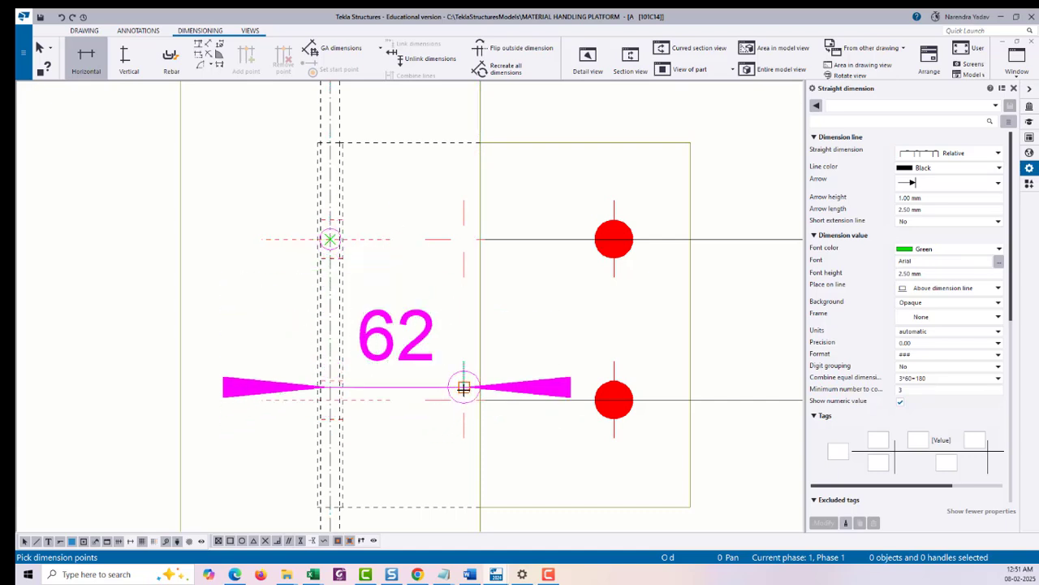
{"action": "left_click", "coordinate": [463, 388]}
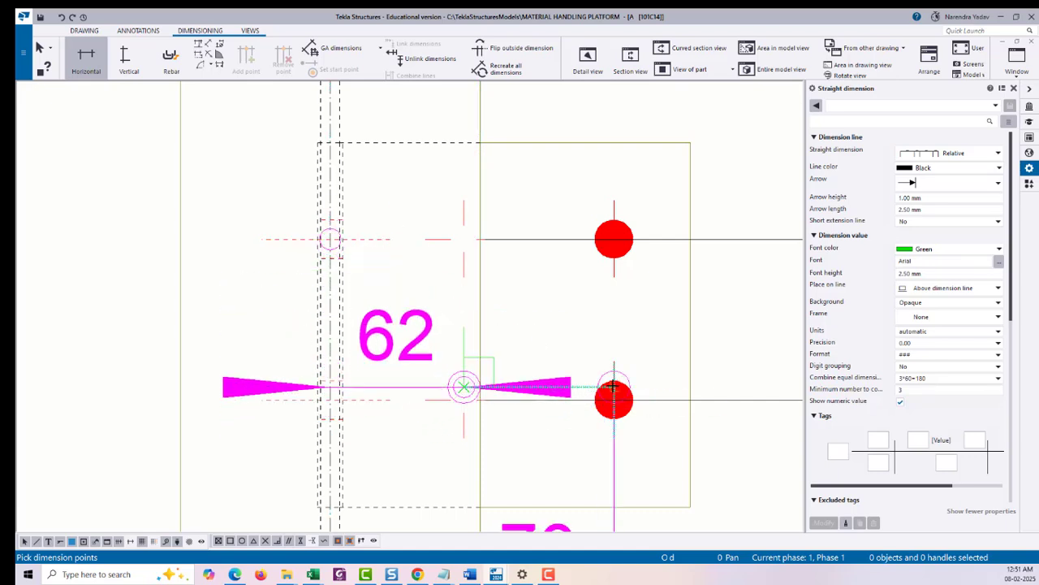
{"action": "left_click", "coordinate": [613, 406]}
{"action": "scroll", "coordinate": [595, 442], "scroll_direction": "down", "scroll_amount": 5}
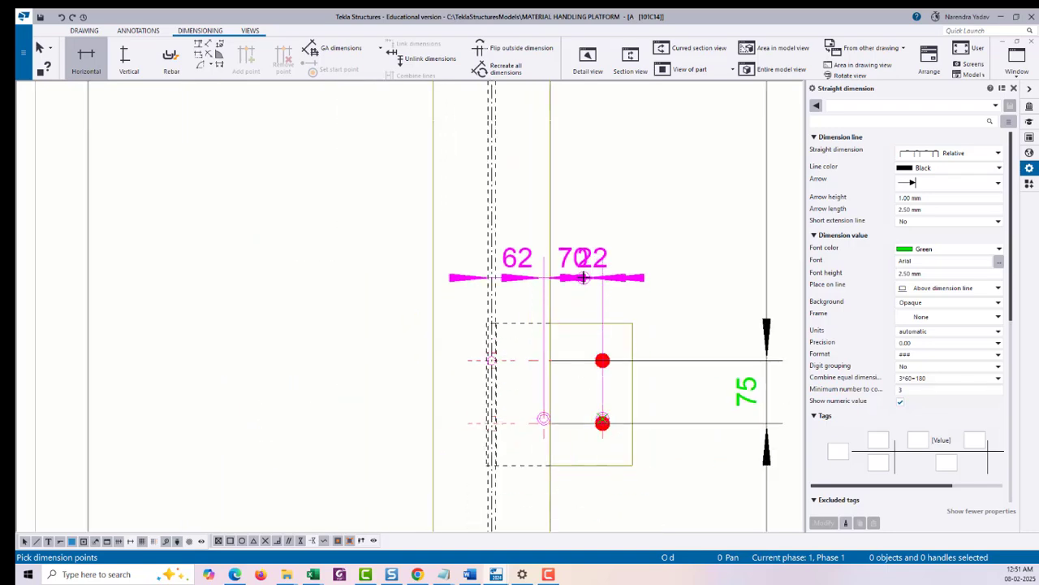
{"action": "middle_click", "coordinate": [583, 271]}
Dimension the middle cleat's two bolt columns horizontally from the column centreline, placing the chain above that plate.
{"action": "scroll", "coordinate": [511, 354], "scroll_direction": "down", "scroll_amount": 3}
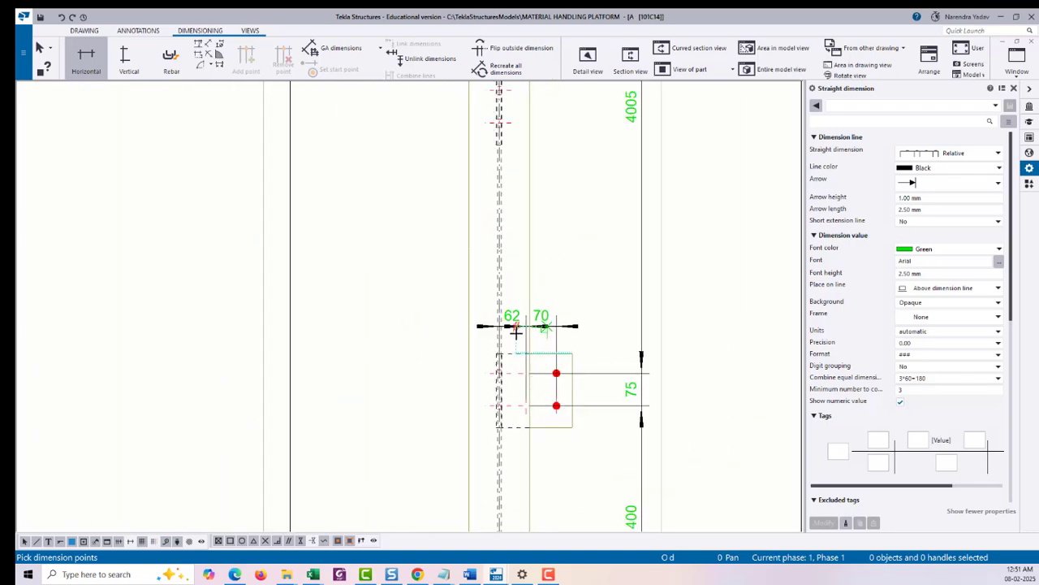
{"action": "scroll", "coordinate": [549, 402], "scroll_direction": "down", "scroll_amount": 2}
{"action": "middle_click_drag", "start_coordinate": [546, 256], "coordinate": [550, 447]}
{"action": "scroll", "coordinate": [538, 195], "scroll_direction": "up", "scroll_amount": 4}
{"action": "scroll", "coordinate": [504, 302], "scroll_direction": "up", "scroll_amount": 2}
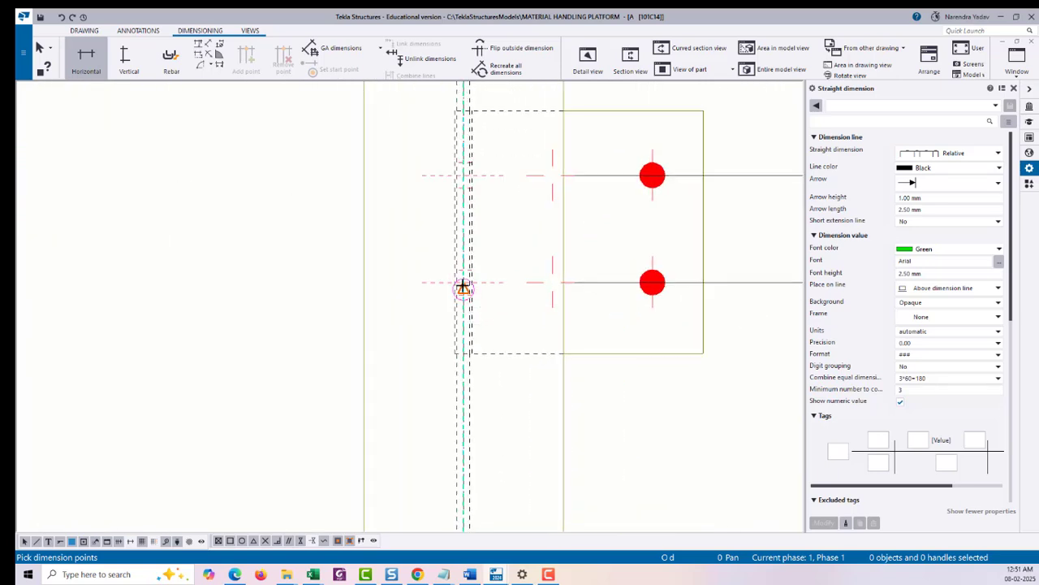
{"action": "left_click", "coordinate": [463, 288]}
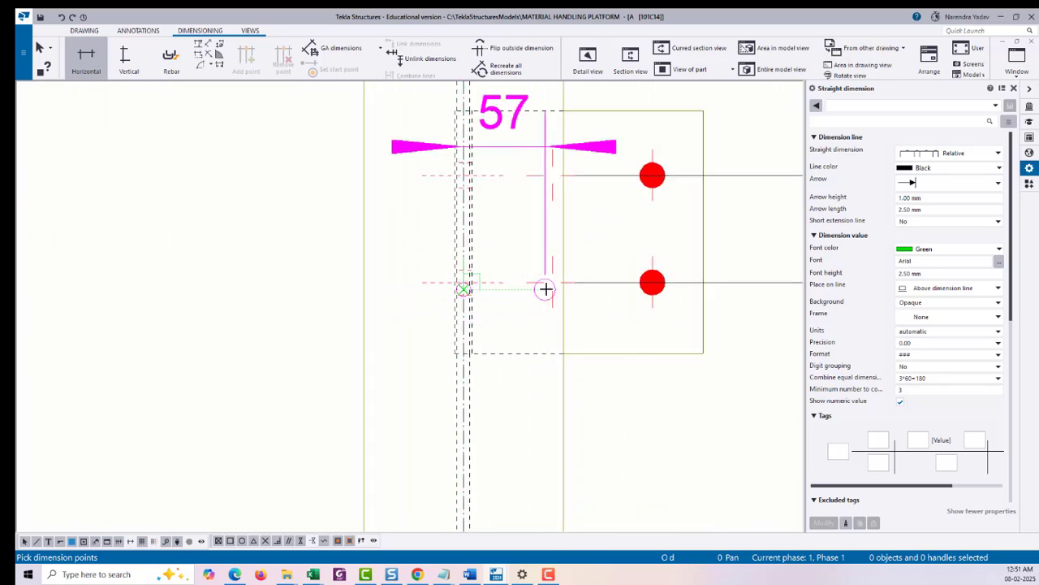
{"action": "left_click", "coordinate": [552, 289]}
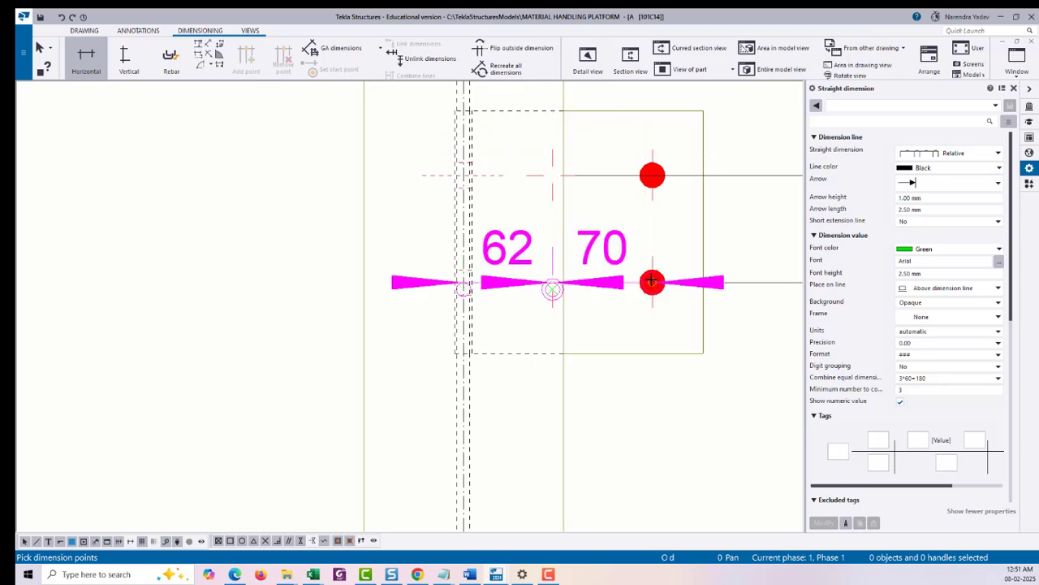
{"action": "left_click", "coordinate": [652, 281]}
{"action": "scroll", "coordinate": [641, 369], "scroll_direction": "down", "scroll_amount": 3}
{"action": "middle_click", "coordinate": [623, 187]}
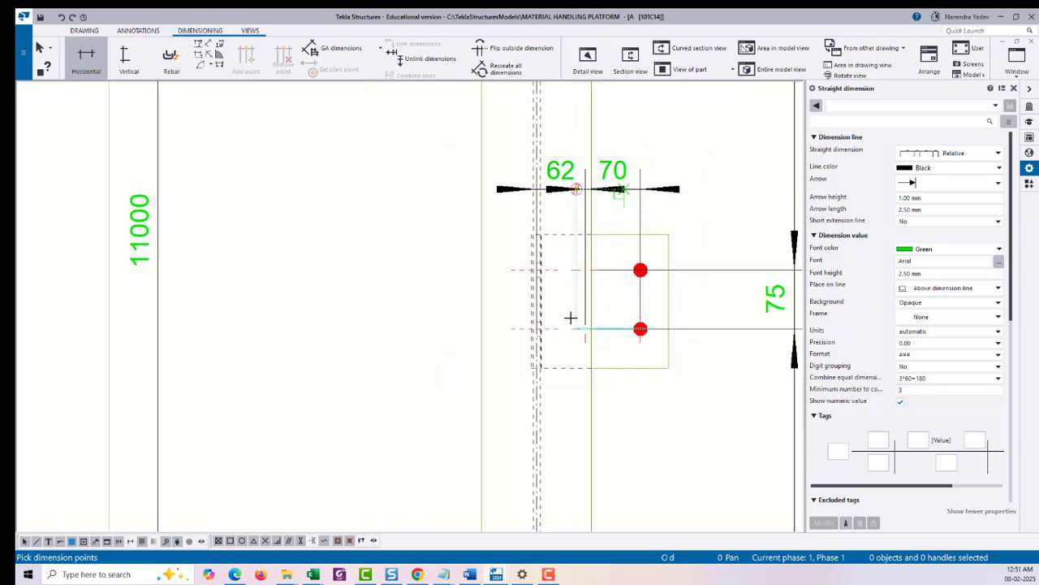
Dimension the uppermost cleat's two bolt columns horizontally from the column centreline, placing the chain above that plate.
{"action": "scroll", "coordinate": [571, 318], "scroll_direction": "down", "scroll_amount": 2}
{"action": "middle_click_drag", "start_coordinate": [624, 197], "coordinate": [618, 295]}
{"action": "scroll", "coordinate": [540, 325], "scroll_direction": "up", "scroll_amount": 6}
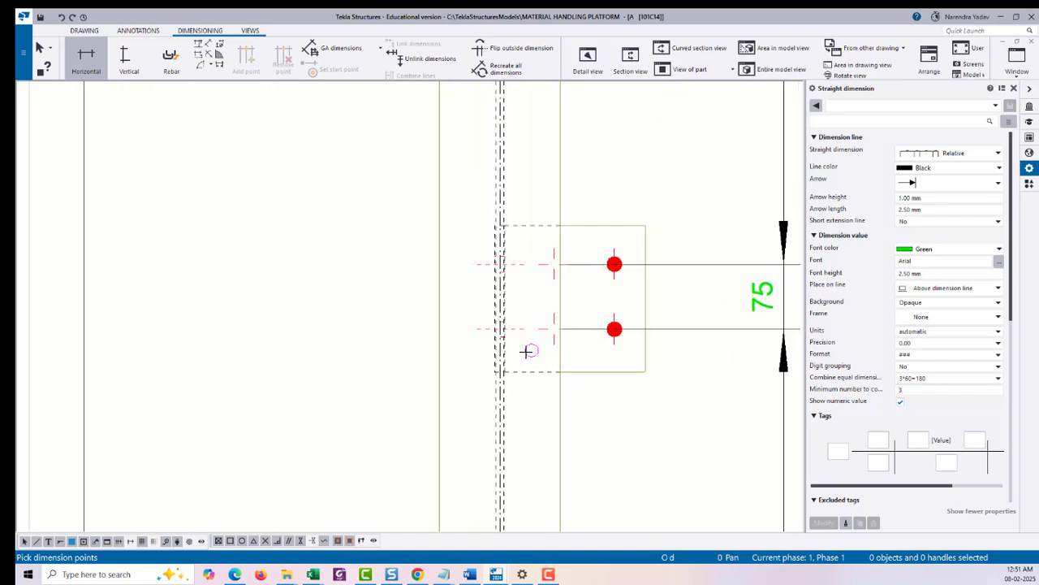
{"action": "left_click", "coordinate": [485, 208]}
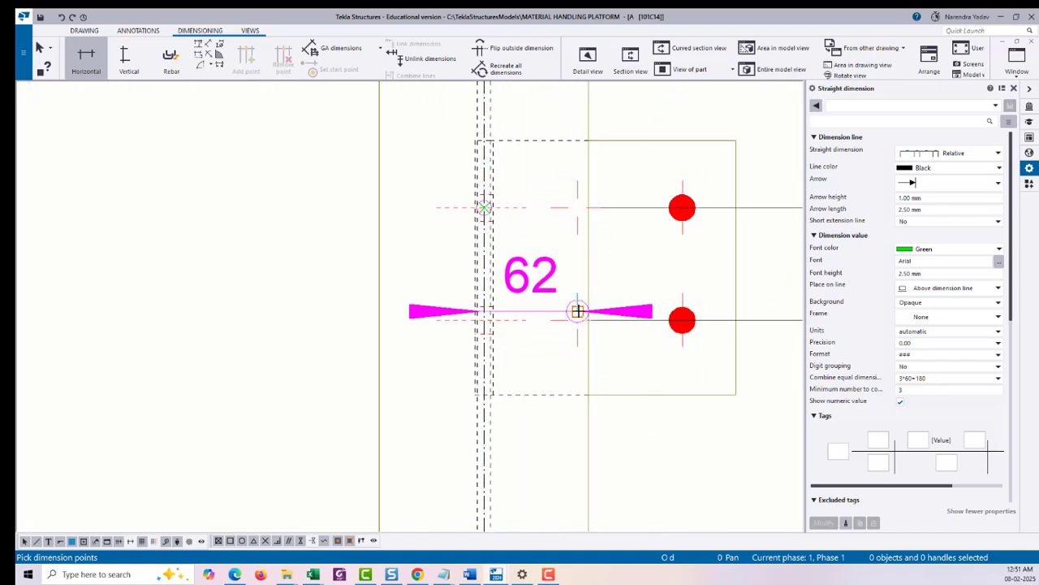
{"action": "left_click", "coordinate": [577, 310]}
{"action": "left_click", "coordinate": [684, 352]}
{"action": "scroll", "coordinate": [633, 447], "scroll_direction": "down", "scroll_amount": 3}
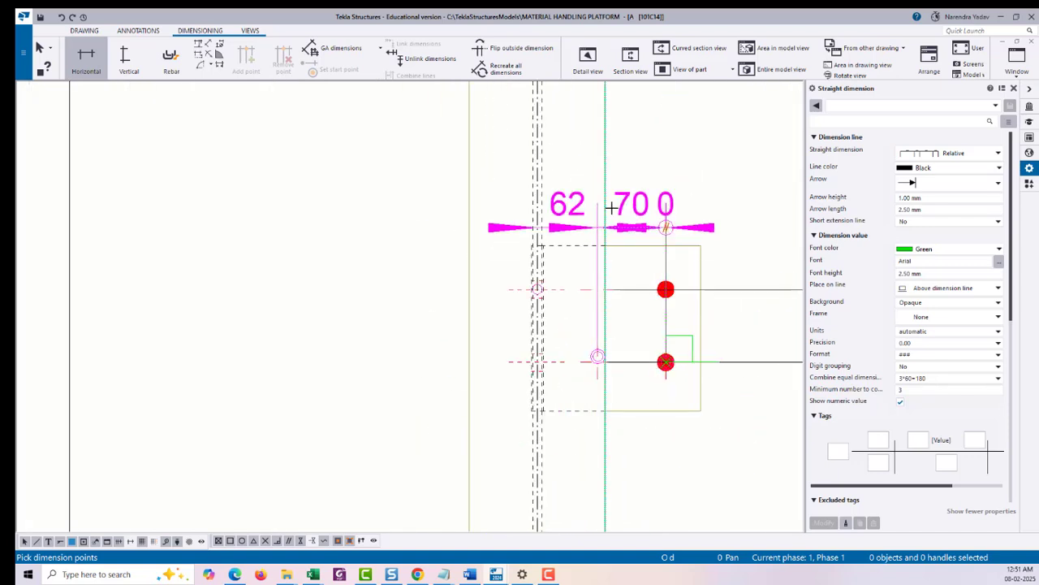
{"action": "middle_click", "coordinate": [611, 198]}
Dimension both bolt columns at the column's top horizontally to its centreline, place the chain above the column, and end the dimensioning command.
{"action": "scroll", "coordinate": [582, 333], "scroll_direction": "down", "scroll_amount": 5}
{"action": "middle_click_drag", "start_coordinate": [608, 143], "coordinate": [596, 331]}
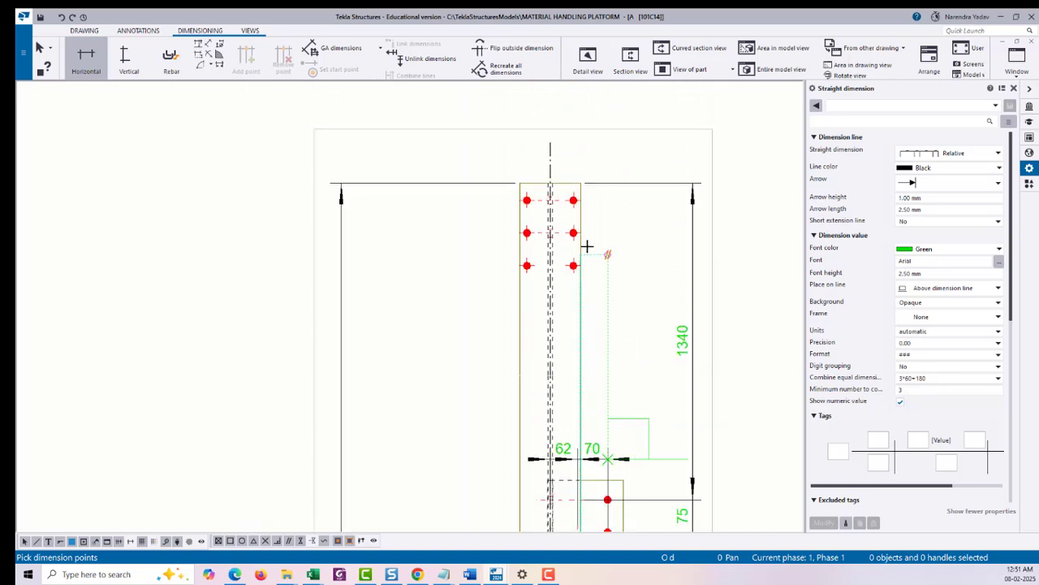
{"action": "scroll", "coordinate": [569, 230], "scroll_direction": "up", "scroll_amount": 4}
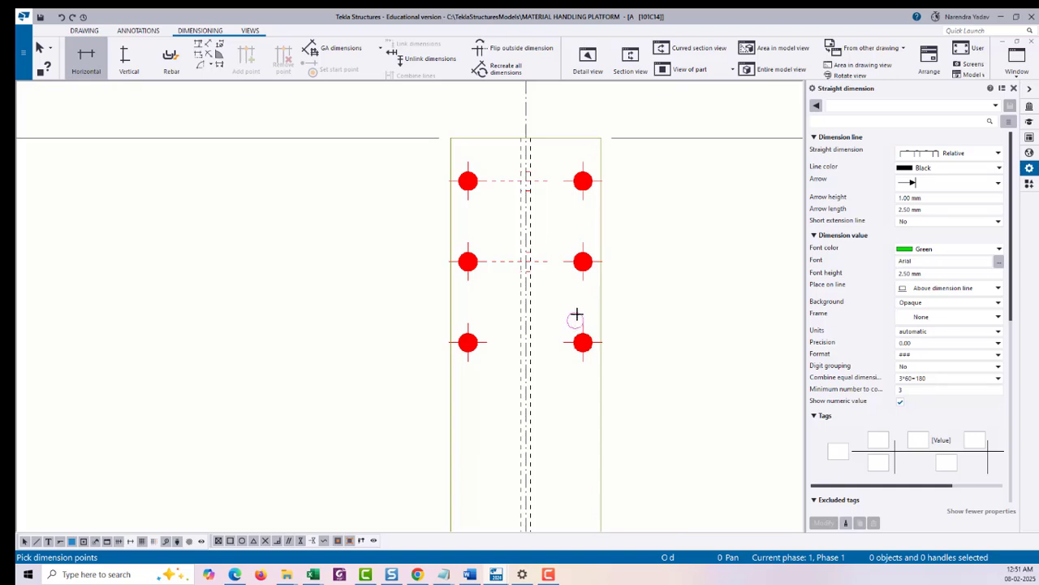
{"action": "left_click", "coordinate": [468, 342]}
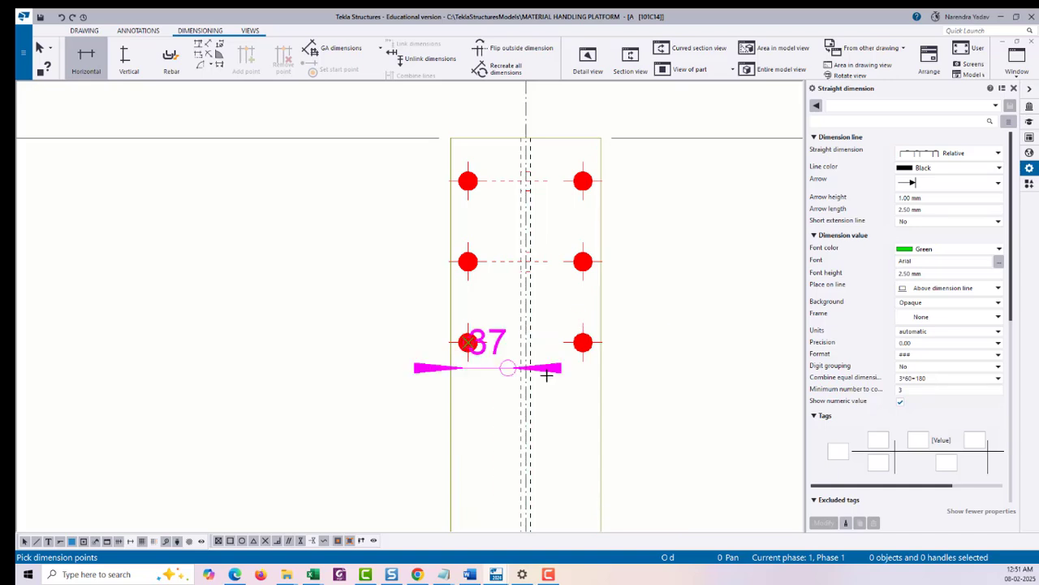
{"action": "left_click", "coordinate": [583, 342]}
{"action": "middle_click_drag", "start_coordinate": [548, 214], "coordinate": [548, 355]}
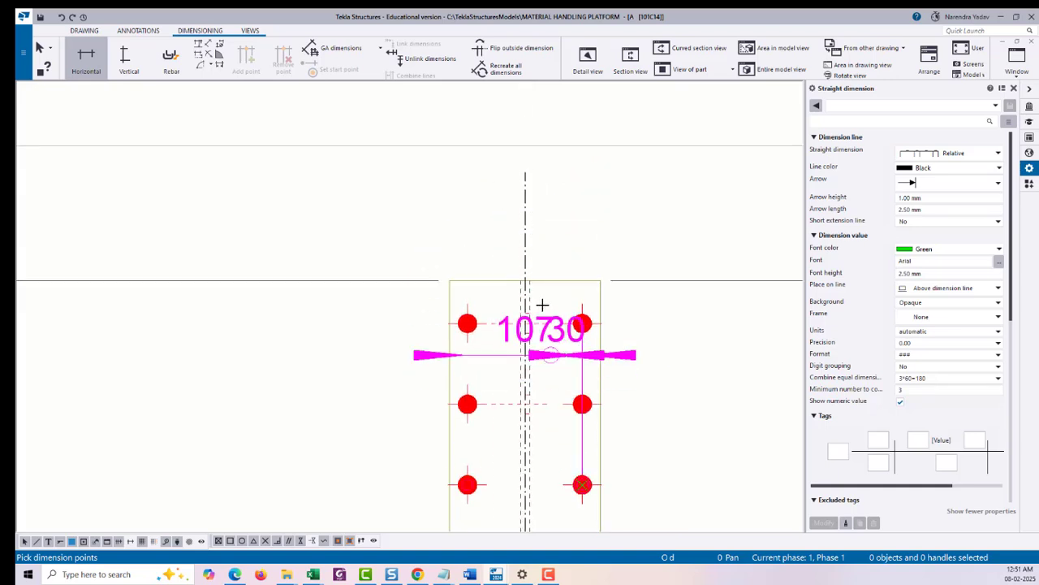
{"action": "scroll", "coordinate": [542, 268], "scroll_direction": "up", "scroll_amount": 3}
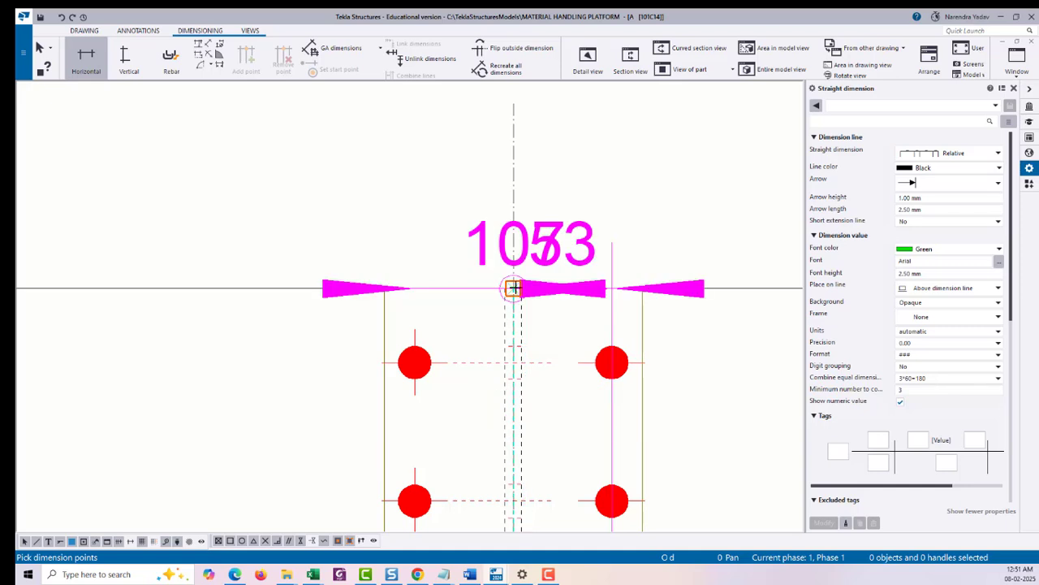
{"action": "scroll", "coordinate": [514, 288], "scroll_direction": "down", "scroll_amount": 2}
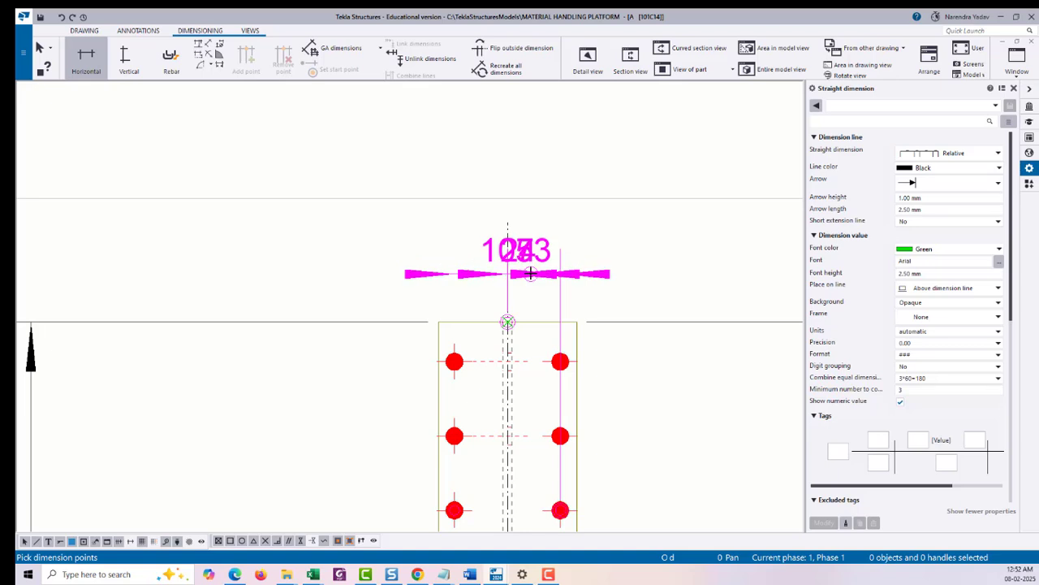
{"action": "left_click", "coordinate": [532, 274]}
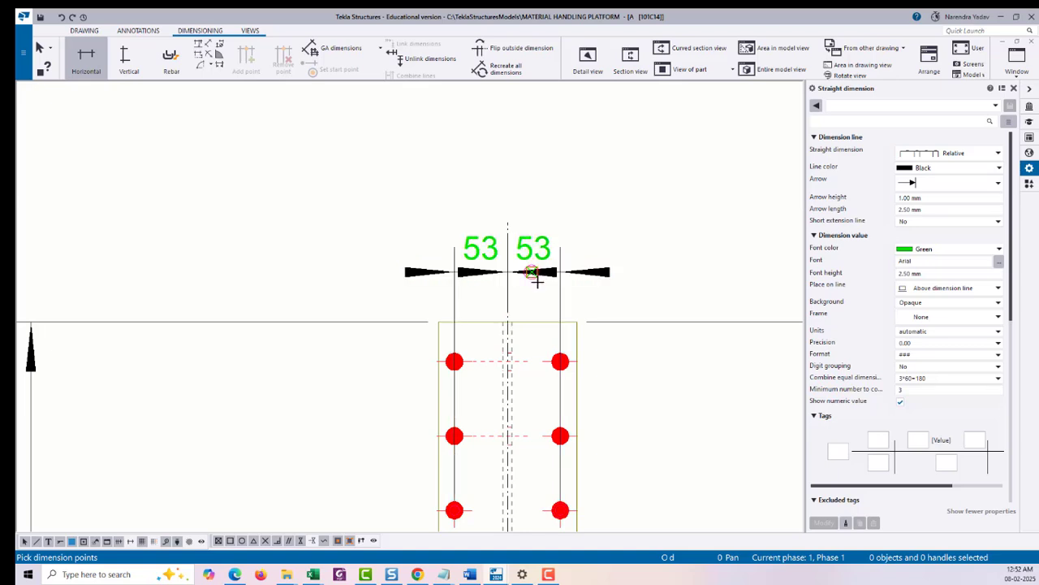
{"action": "right_click", "coordinate": [582, 194]}
{"action": "left_click", "coordinate": [605, 200]}
Change the arrow style of the horizontal bolt dimension above the column's top to the oblique tick.
{"action": "left_click", "coordinate": [548, 254]}
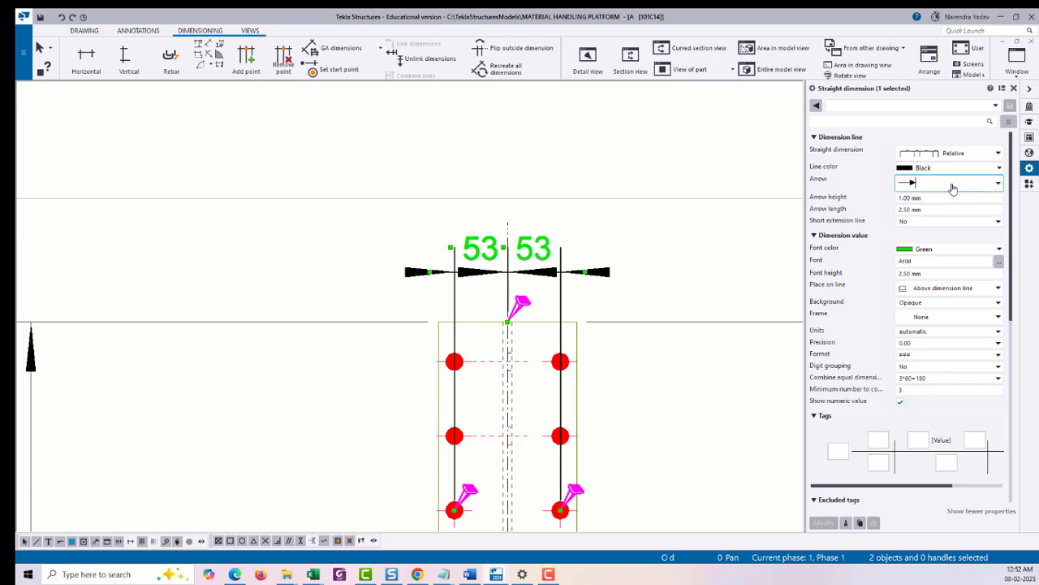
{"action": "left_click", "coordinate": [954, 184]}
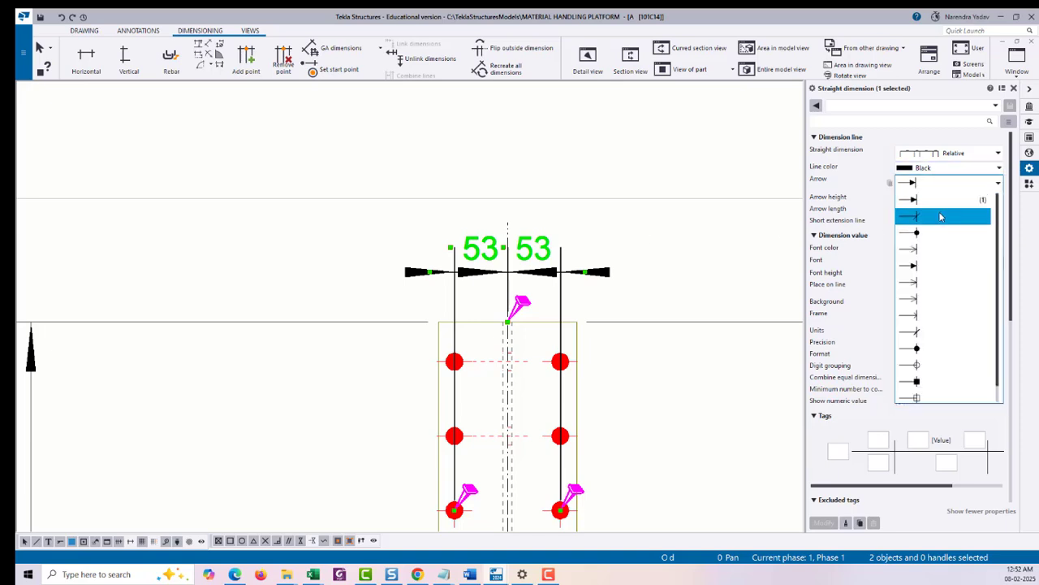
{"action": "left_click", "coordinate": [941, 216]}
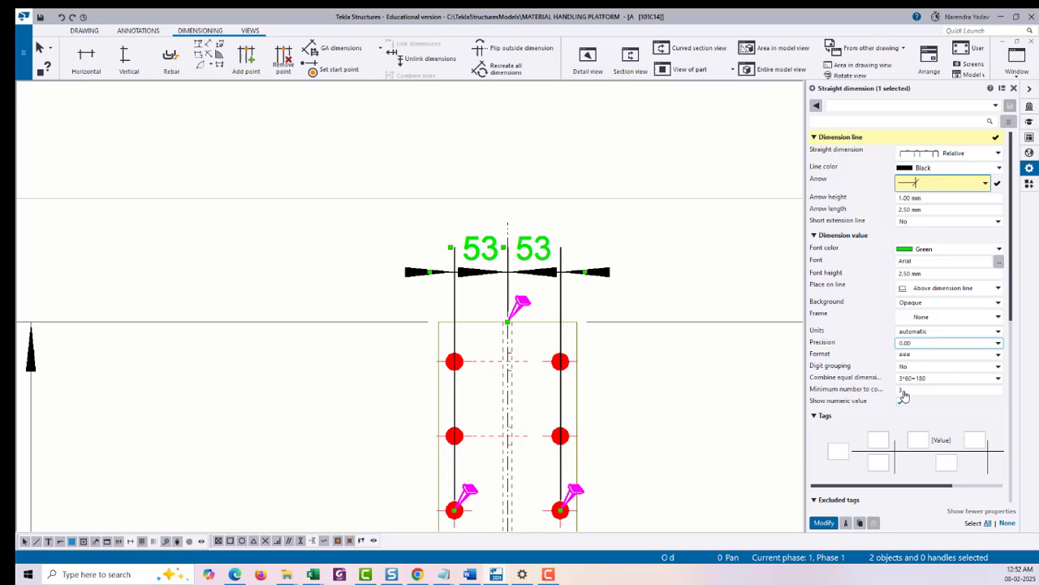
{"action": "left_click", "coordinate": [824, 523]}
Add the narrow view's vertical chain and the uppermost and middle cleats' horizontal dimensions to the current selection.
{"action": "scroll", "coordinate": [605, 273], "scroll_direction": "down", "scroll_amount": 3}
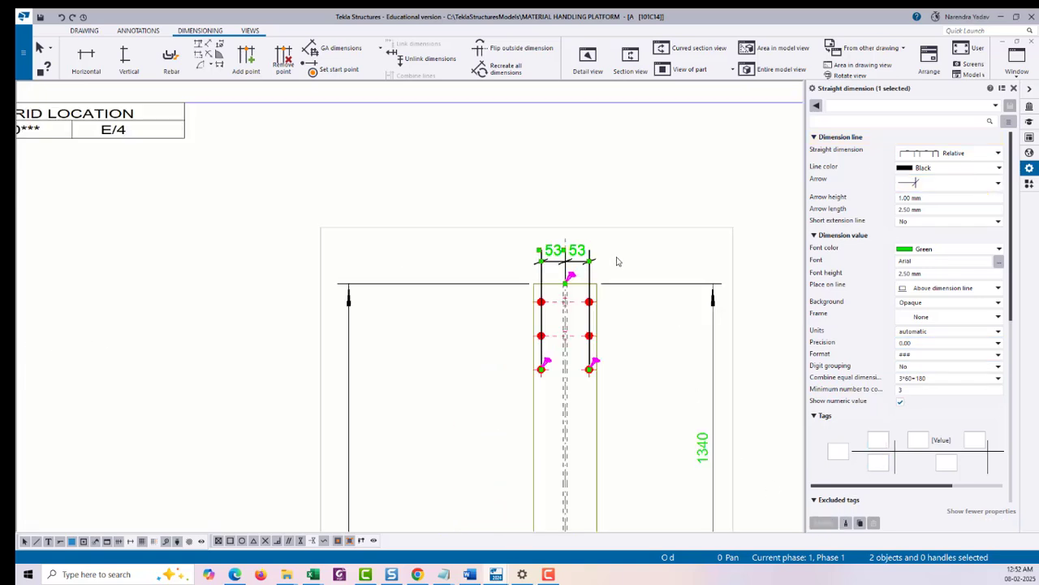
{"action": "scroll", "coordinate": [631, 116], "scroll_direction": "up", "scroll_amount": 4}
{"action": "scroll", "coordinate": [614, 154], "scroll_direction": "up", "scroll_amount": 1}
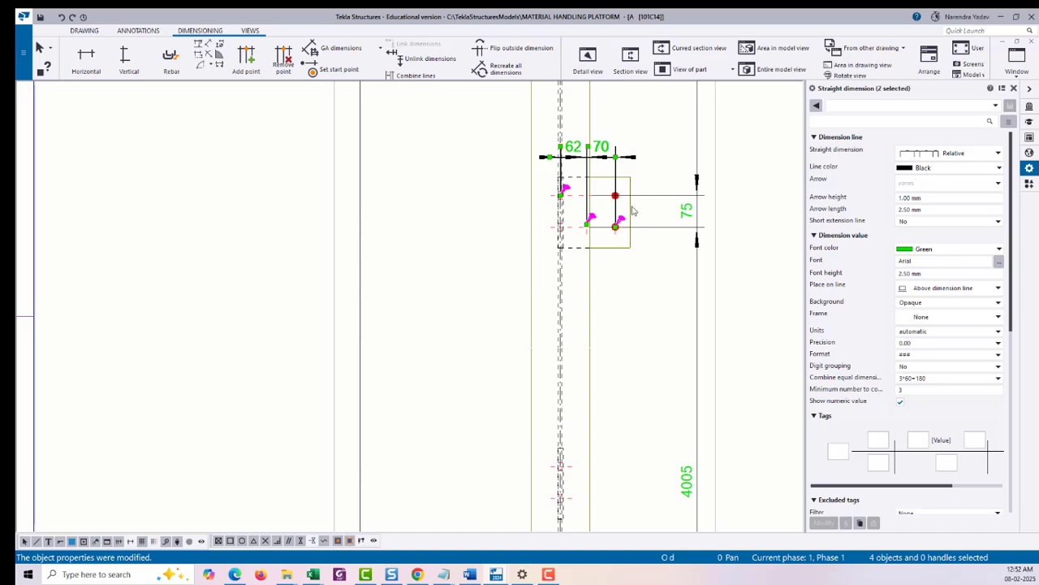
{"action": "scroll", "coordinate": [634, 211], "scroll_direction": "down", "scroll_amount": 1}
{"action": "scroll", "coordinate": [639, 338], "scroll_direction": "down", "scroll_amount": 1}
{"action": "middle_click_drag", "start_coordinate": [640, 349], "coordinate": [636, 195]}
{"action": "middle_click_drag", "start_coordinate": [645, 316], "coordinate": [622, 128]}
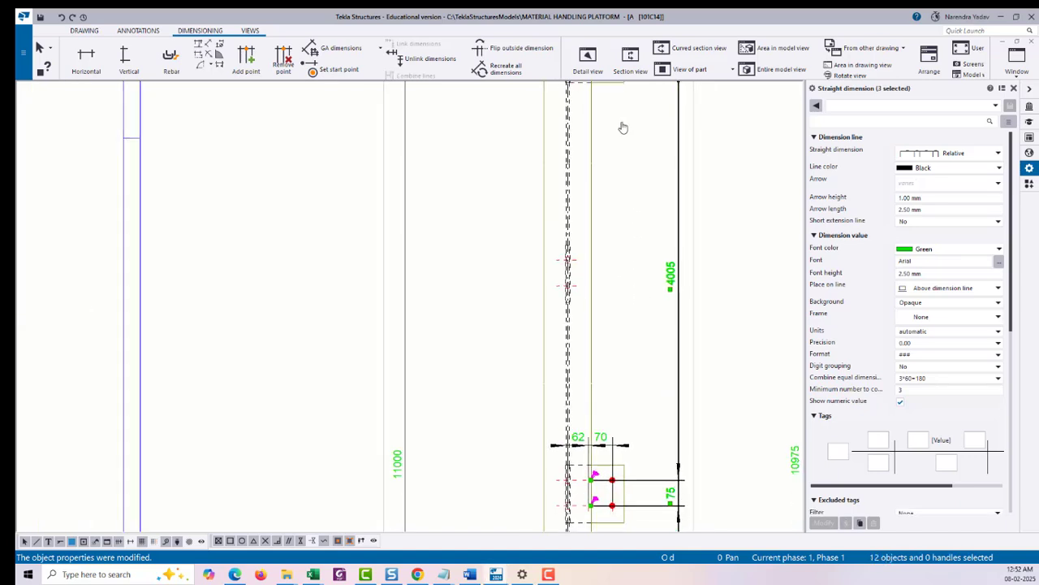
{"action": "scroll", "coordinate": [591, 269], "scroll_direction": "up", "scroll_amount": 3}
{"action": "left_click", "coordinate": [571, 230], "text": "ctrl"}
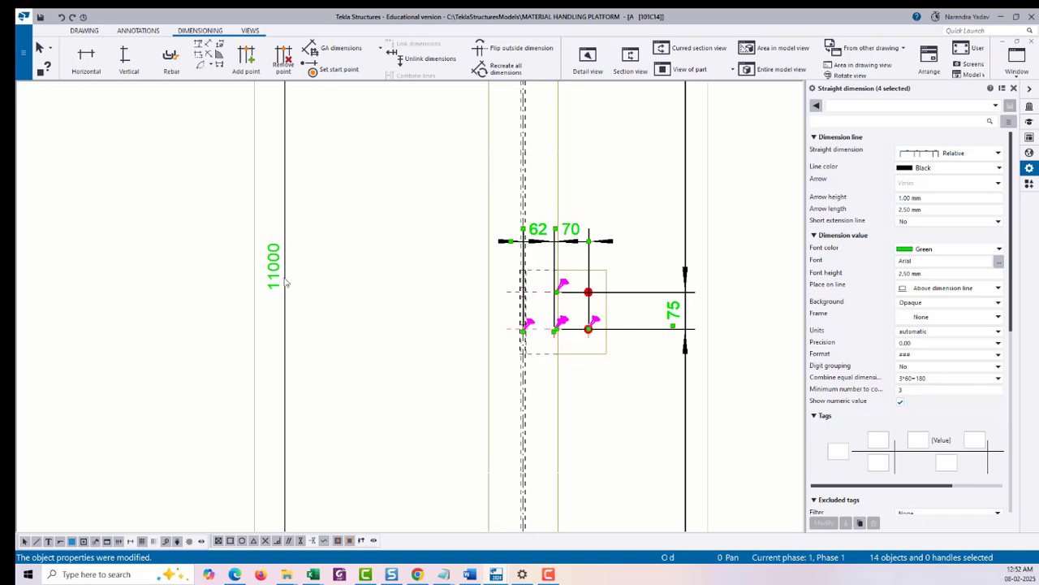
Add both views' overall height dimensions and the narrow view's lowest cleat dimension to the selection, and change all selected arrows to the oblique tick.
{"action": "left_click", "coordinate": [386, 260], "text": "ctrl"}
{"action": "scroll", "coordinate": [386, 260], "scroll_direction": "down", "scroll_amount": 3}
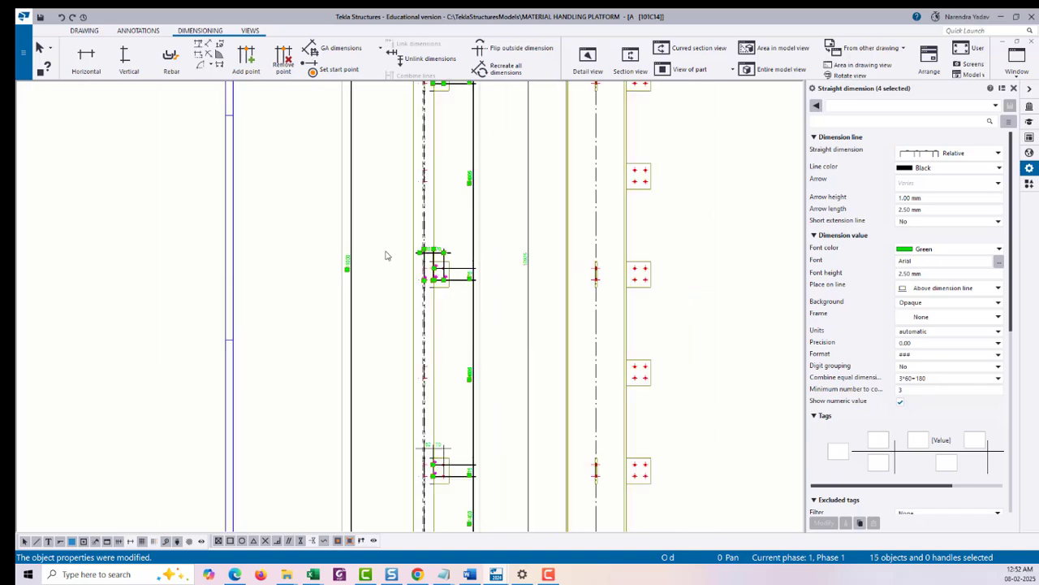
{"action": "left_click", "coordinate": [513, 262], "text": "ctrl"}
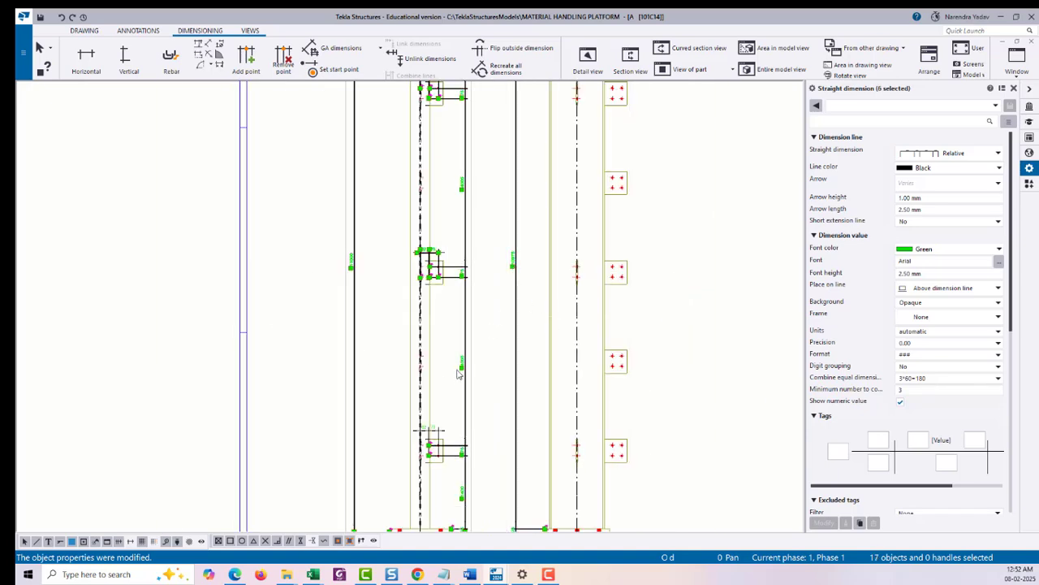
{"action": "middle_click_drag", "start_coordinate": [476, 406], "coordinate": [508, 148]}
{"action": "scroll", "coordinate": [441, 179], "scroll_direction": "up", "scroll_amount": 4}
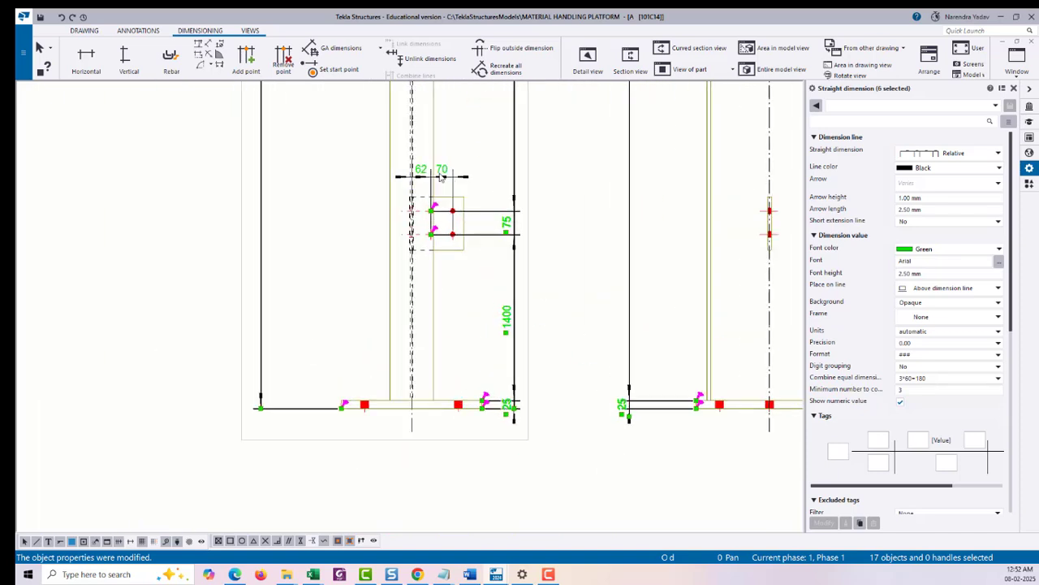
{"action": "left_click", "coordinate": [498, 221], "text": "ctrl"}
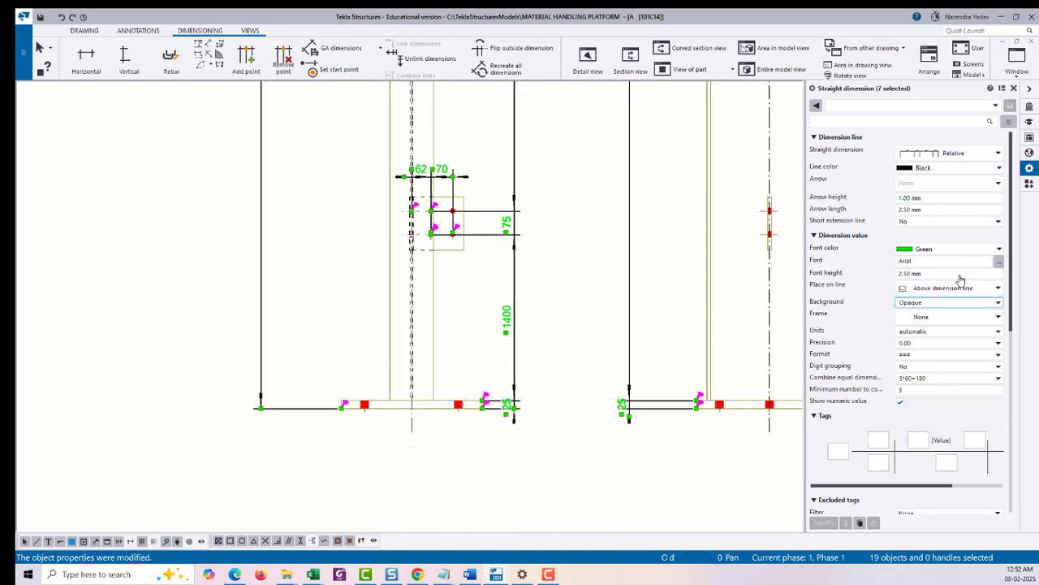
{"action": "left_click", "coordinate": [940, 189]}
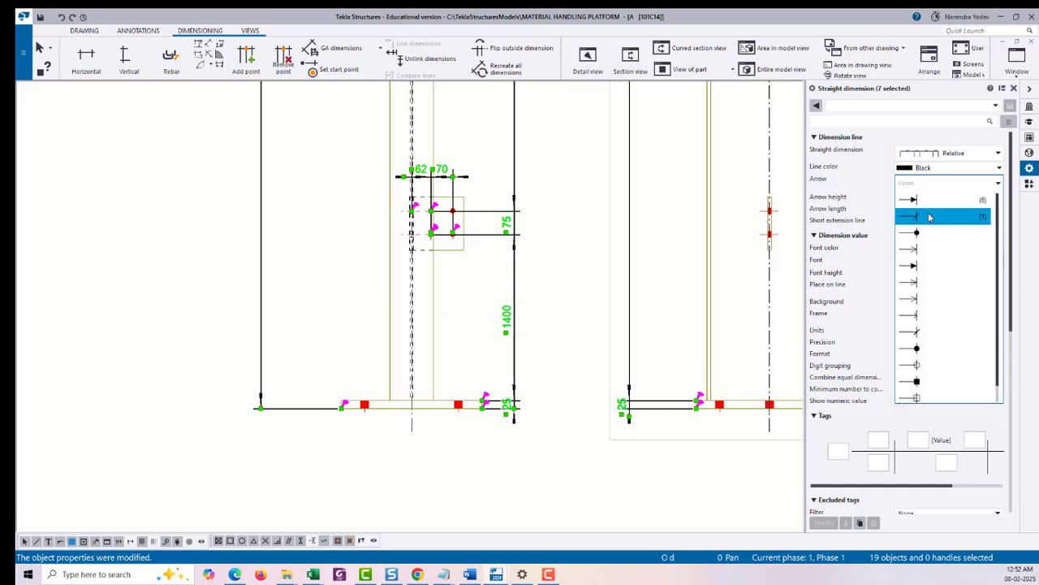
{"action": "left_click", "coordinate": [934, 217]}
{"action": "left_click", "coordinate": [822, 524]}
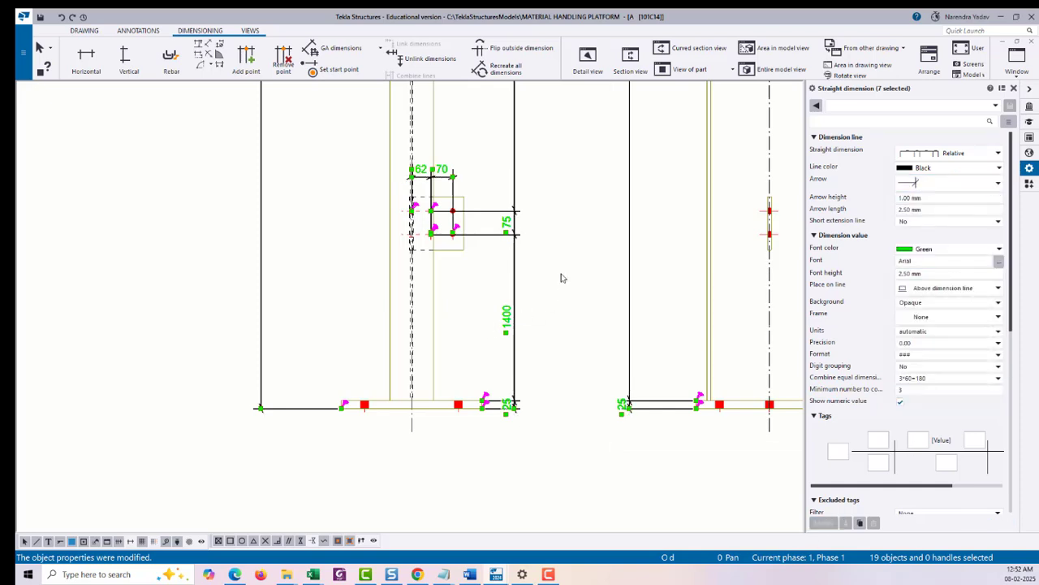
{"action": "left_click", "coordinate": [557, 314]}
Start a vertical dimension chain in the wide view across the base plate thickness and both bolt rows of the lowest side cleat.
{"action": "scroll", "coordinate": [550, 290], "scroll_direction": "down", "scroll_amount": 5}
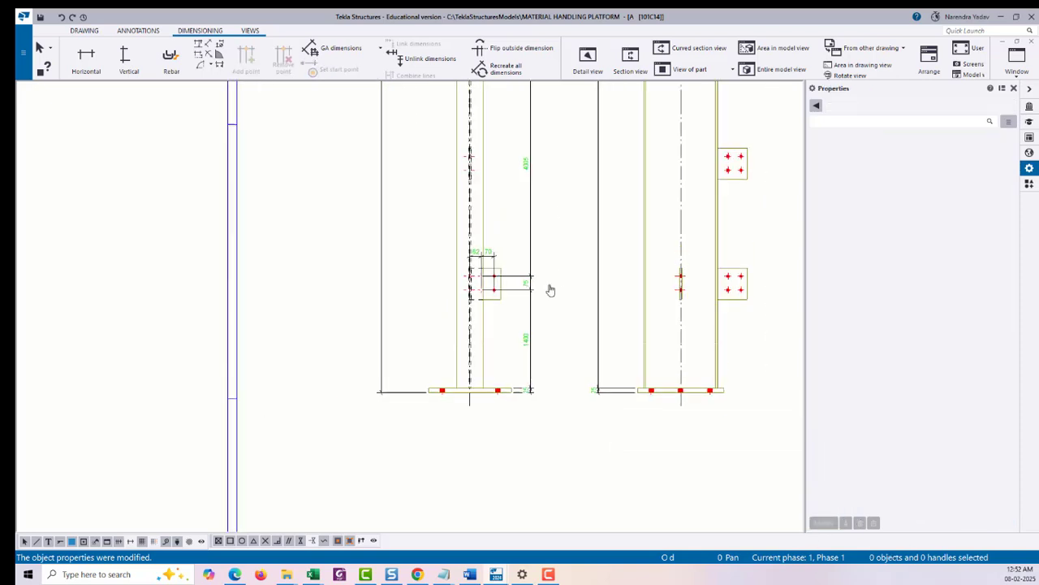
{"action": "scroll", "coordinate": [559, 304], "scroll_direction": "down", "scroll_amount": 5}
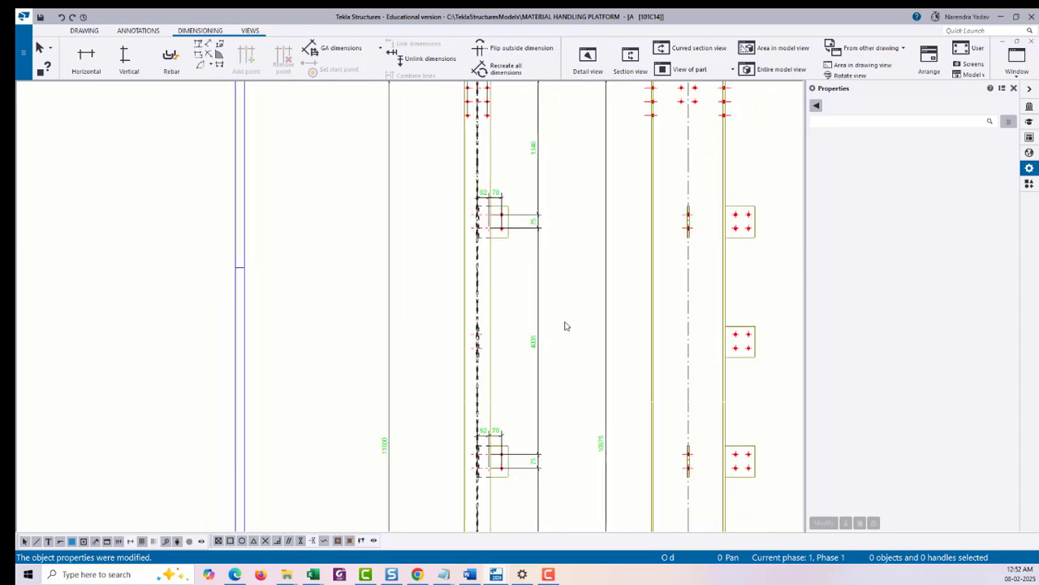
{"action": "middle_click_drag", "start_coordinate": [550, 225], "coordinate": [548, 231]}
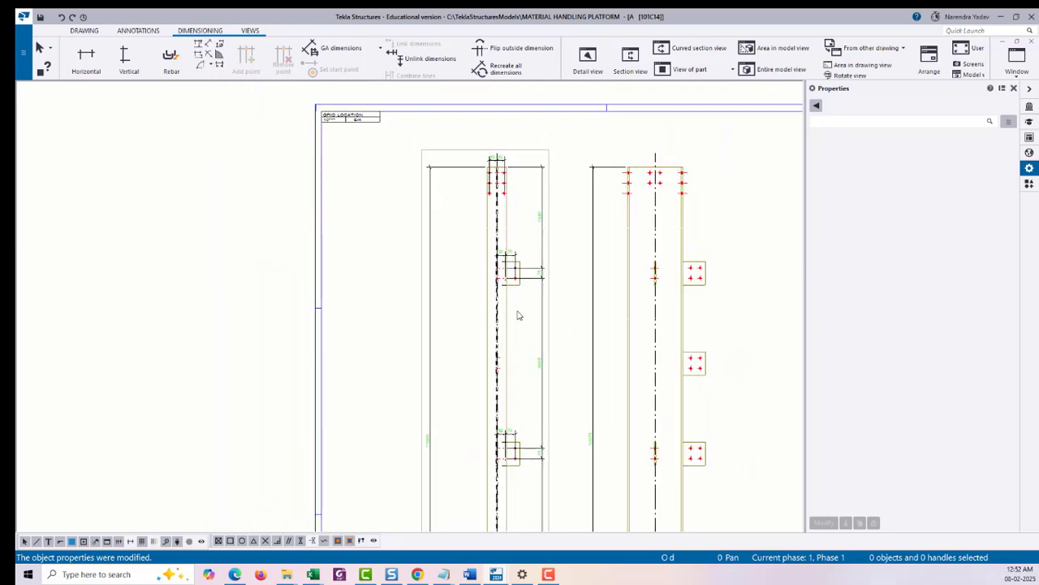
{"action": "middle_click_drag", "start_coordinate": [562, 342], "coordinate": [414, 208]}
{"action": "middle_click_drag", "start_coordinate": [575, 312], "coordinate": [568, 267]}
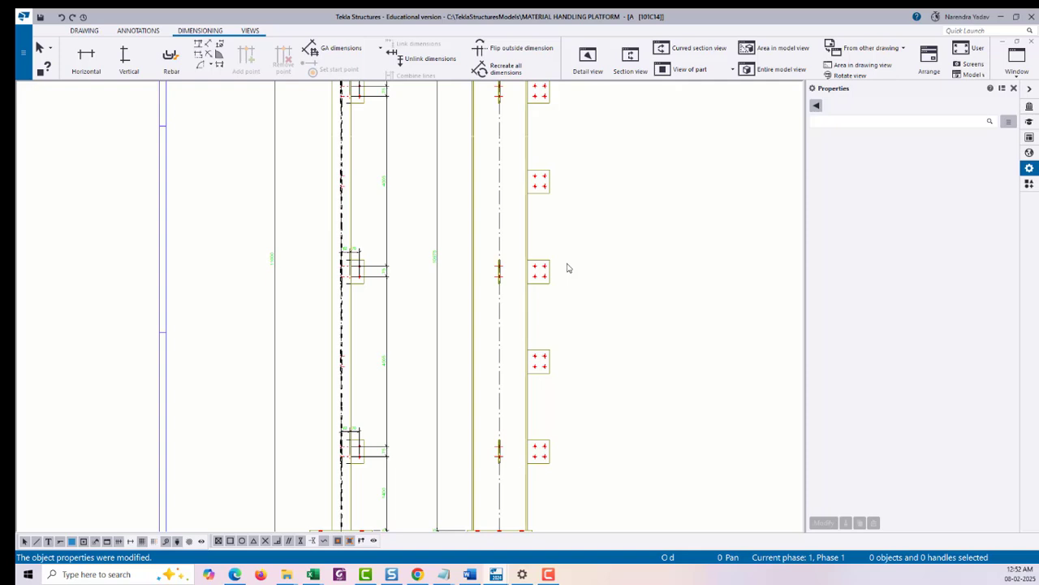
{"action": "middle_click_drag", "start_coordinate": [602, 326], "coordinate": [596, 242]}
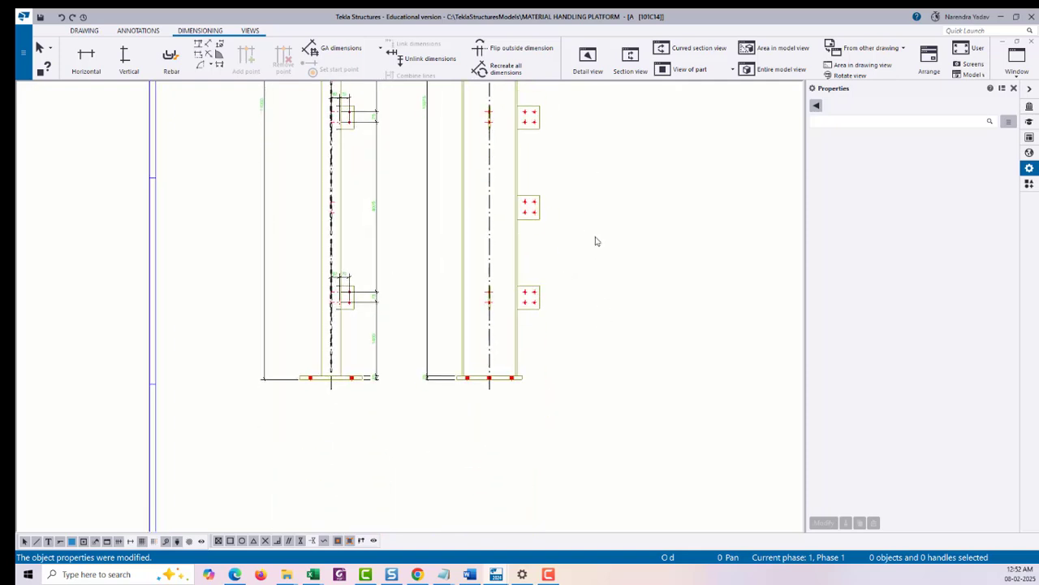
{"action": "left_click", "coordinate": [124, 58]}
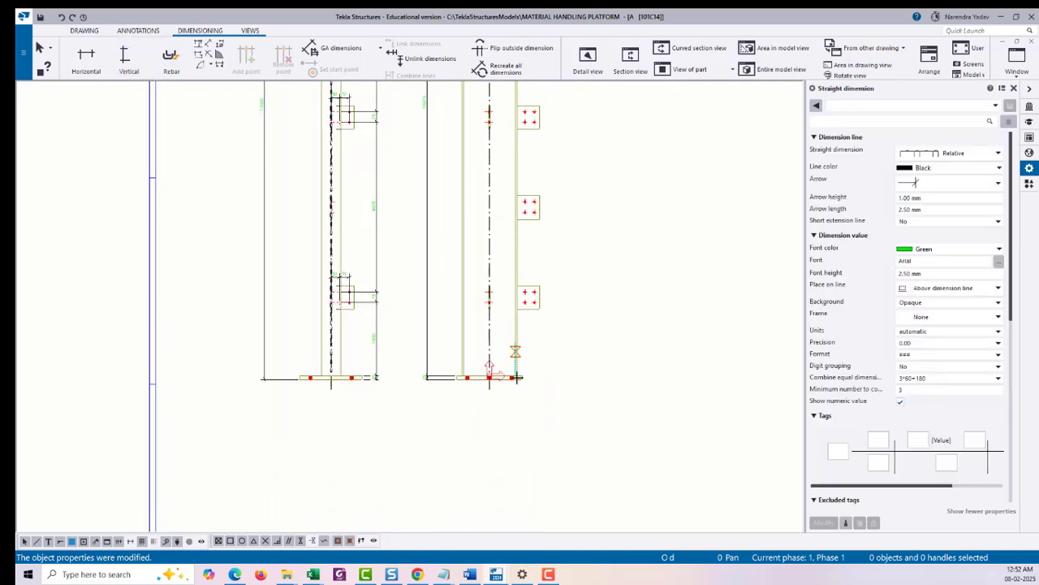
{"action": "scroll", "coordinate": [524, 381], "scroll_direction": "up", "scroll_amount": 5}
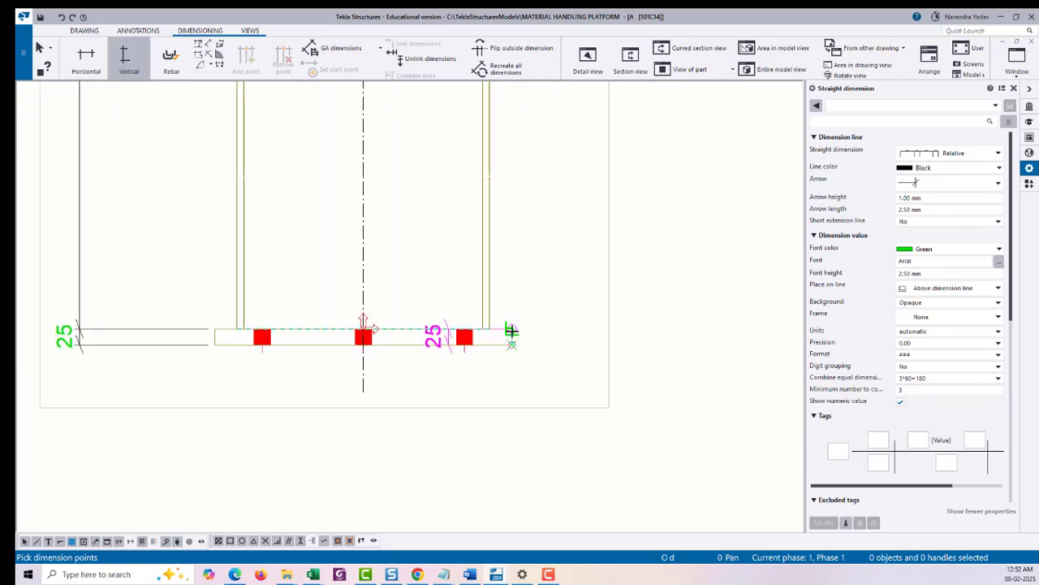
{"action": "scroll", "coordinate": [510, 328], "scroll_direction": "down", "scroll_amount": 3}
{"action": "scroll", "coordinate": [512, 260], "scroll_direction": "up", "scroll_amount": 4}
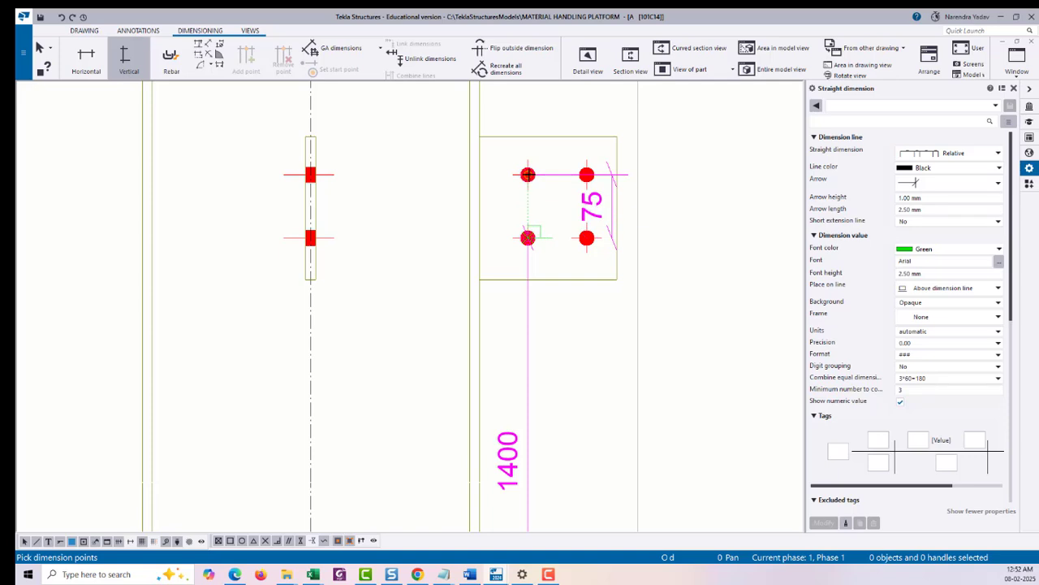
{"action": "left_click", "coordinate": [528, 175]}
Continue the wide view's vertical chain through both bolt rows of the second side cleat from the base.
{"action": "scroll", "coordinate": [548, 356], "scroll_direction": "down", "scroll_amount": 3}
{"action": "middle_click_drag", "start_coordinate": [577, 232], "coordinate": [593, 348]}
{"action": "scroll", "coordinate": [568, 245], "scroll_direction": "up", "scroll_amount": 2}
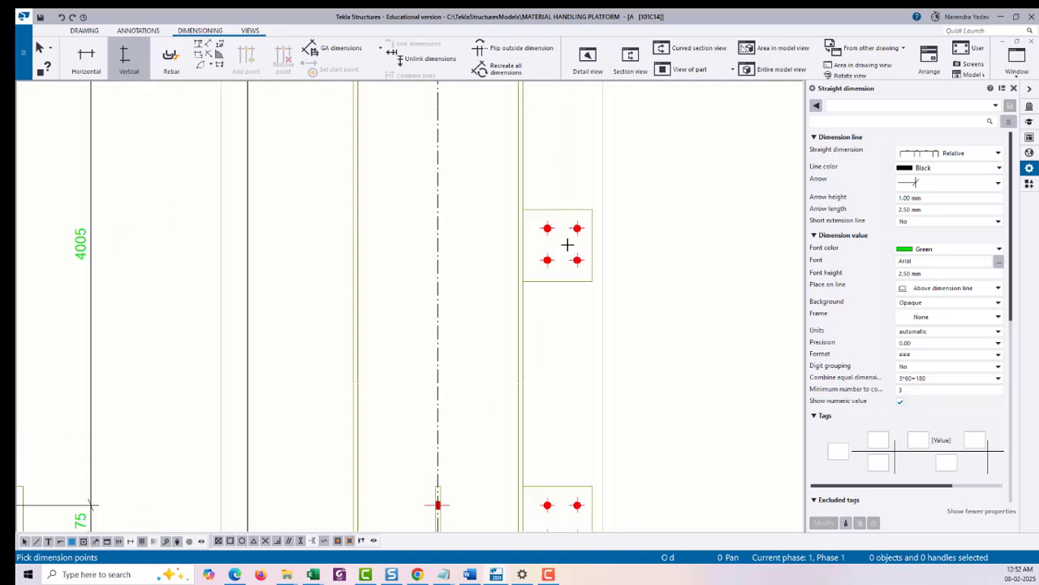
{"action": "scroll", "coordinate": [567, 245], "scroll_direction": "up", "scroll_amount": 2}
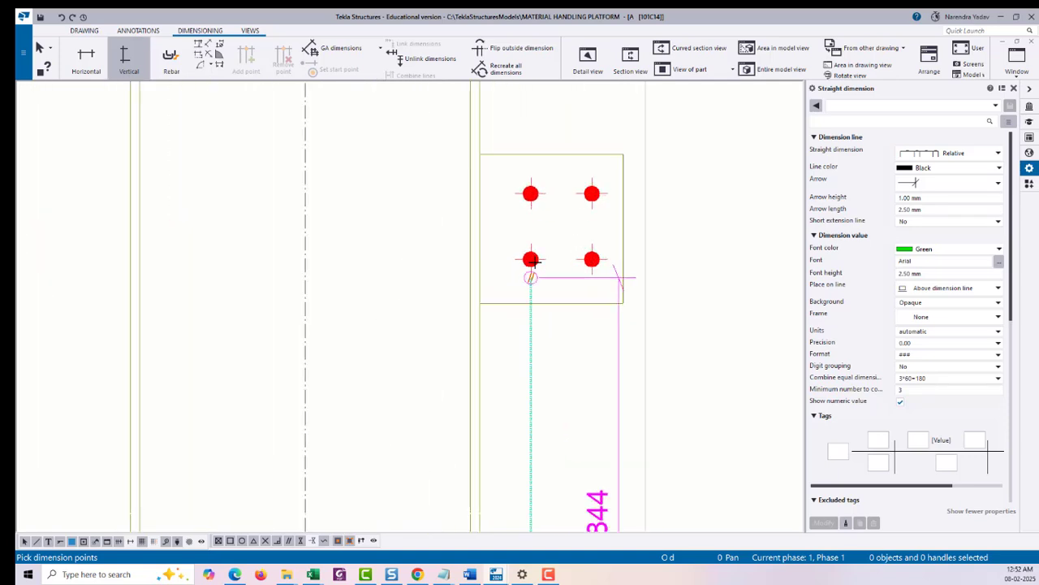
{"action": "left_click", "coordinate": [531, 194]}
Extend the vertical chain through both bolt rows of the third and fourth side cleats from the base.
{"action": "scroll", "coordinate": [568, 368], "scroll_direction": "down", "scroll_amount": 3}
{"action": "middle_click_drag", "start_coordinate": [574, 165], "coordinate": [559, 325]}
{"action": "scroll", "coordinate": [536, 258], "scroll_direction": "up", "scroll_amount": 3}
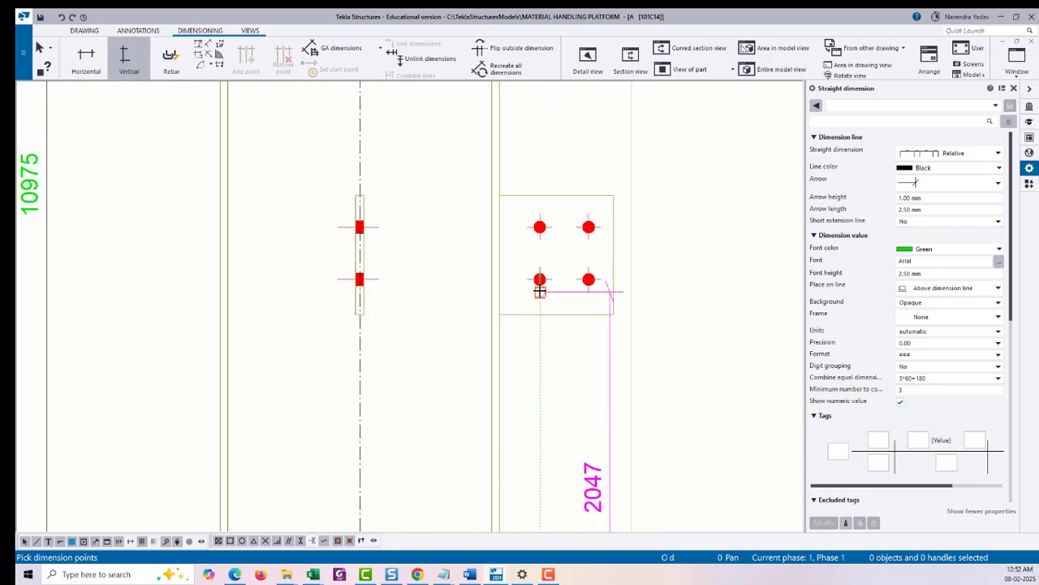
{"action": "scroll", "coordinate": [584, 378], "scroll_direction": "down", "scroll_amount": 3}
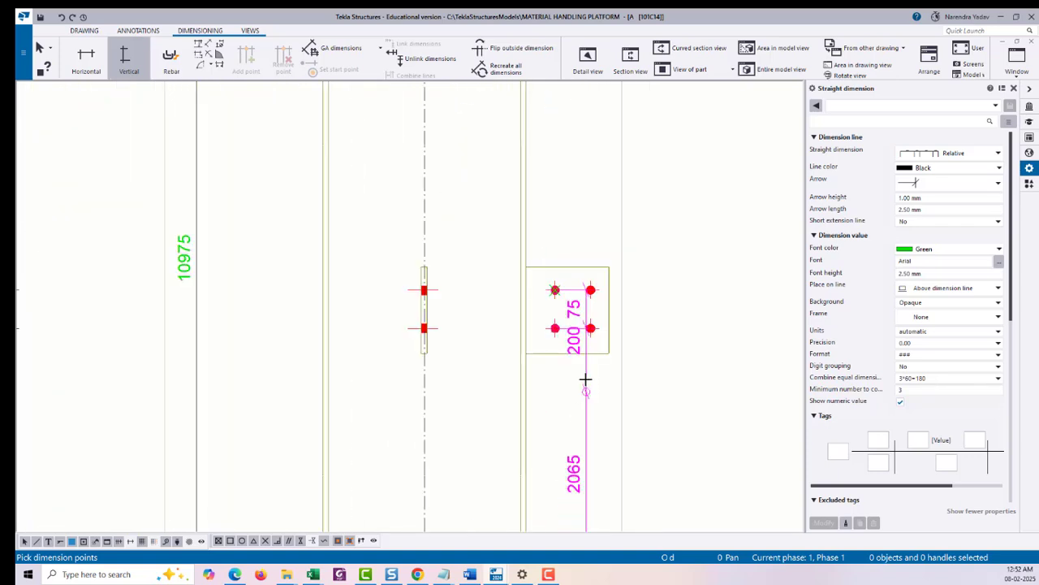
{"action": "scroll", "coordinate": [560, 308], "scroll_direction": "up", "scroll_amount": 3}
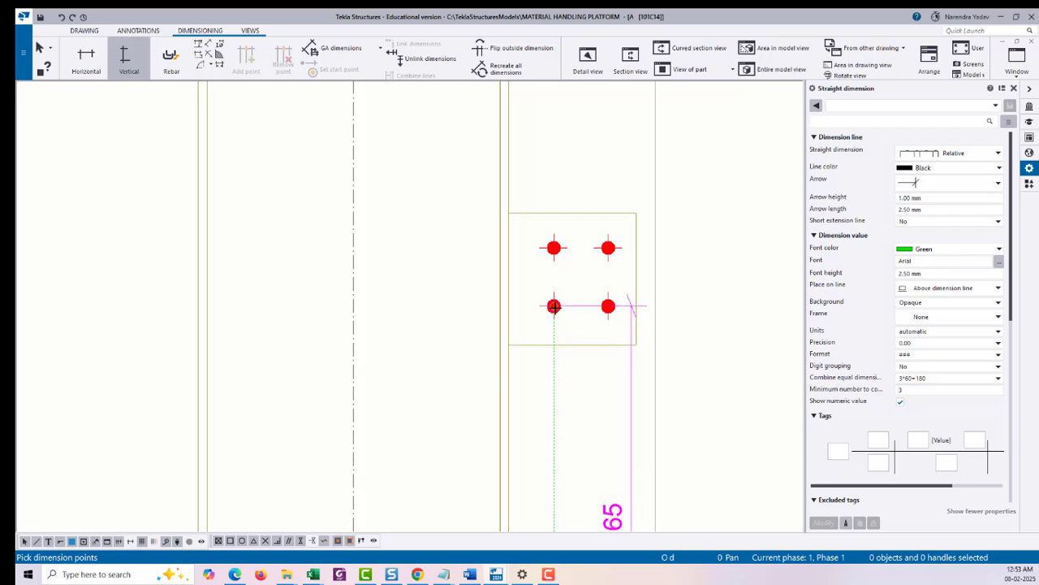
{"action": "left_click", "coordinate": [554, 247]}
Add both bolt rows of the uppermost side cleat to the wide view's vertical chain.
{"action": "scroll", "coordinate": [584, 408], "scroll_direction": "down", "scroll_amount": 4}
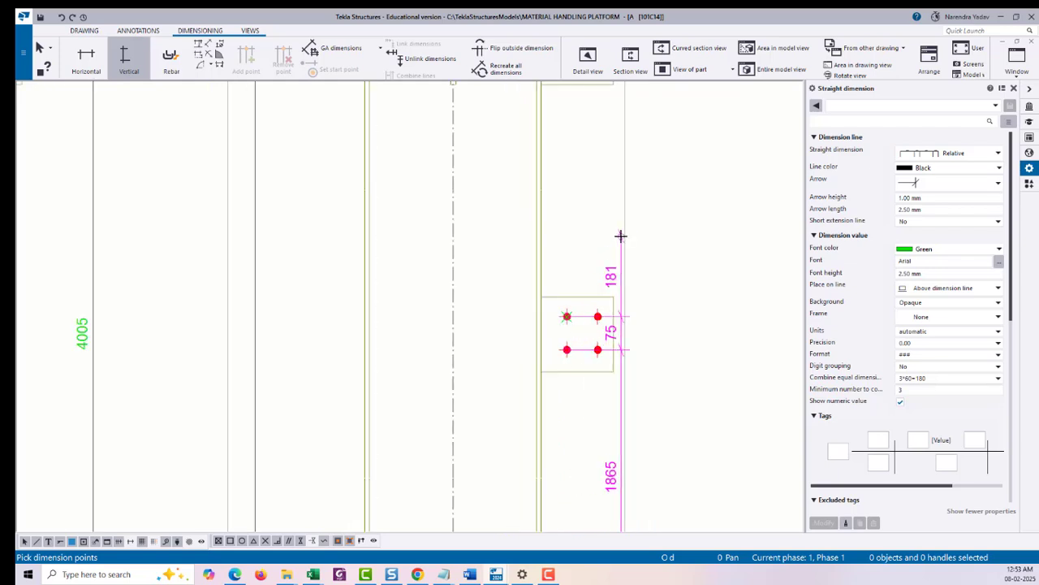
{"action": "scroll", "coordinate": [595, 276], "scroll_direction": "up", "scroll_amount": 4}
{"action": "scroll", "coordinate": [583, 279], "scroll_direction": "up", "scroll_amount": 1}
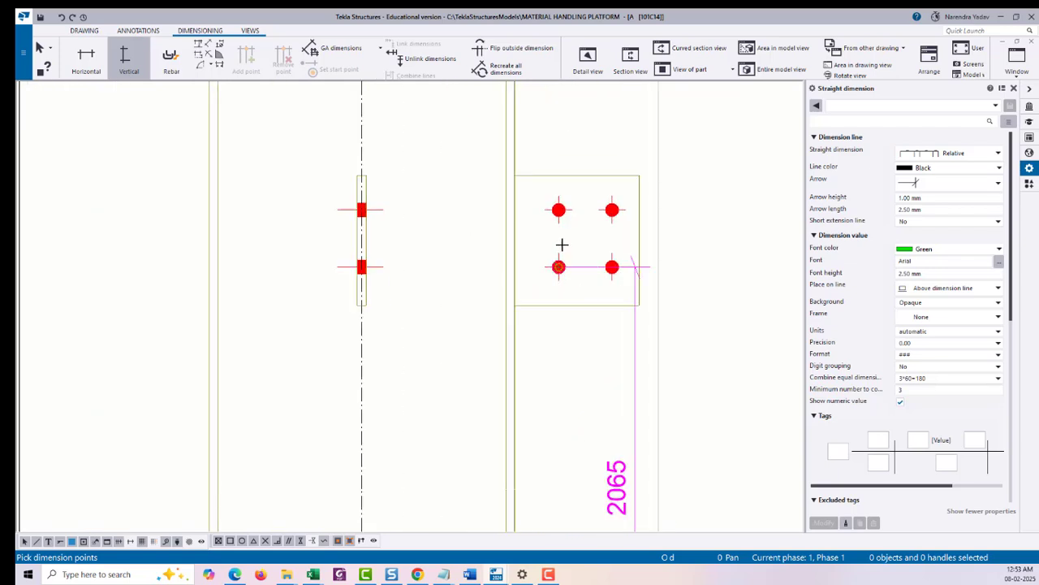
{"action": "left_click", "coordinate": [559, 209]}
Finish the vertical chain at the column's top corner, place it outside the side cleats, and end the dimensioning command.
{"action": "scroll", "coordinate": [596, 309], "scroll_direction": "down", "scroll_amount": 4}
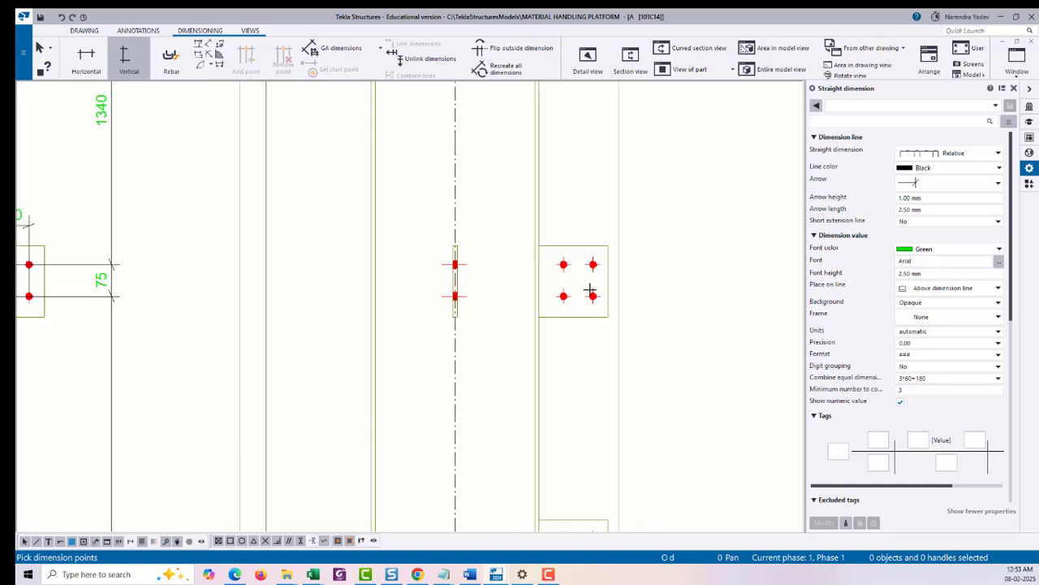
{"action": "scroll", "coordinate": [569, 197], "scroll_direction": "up", "scroll_amount": 4}
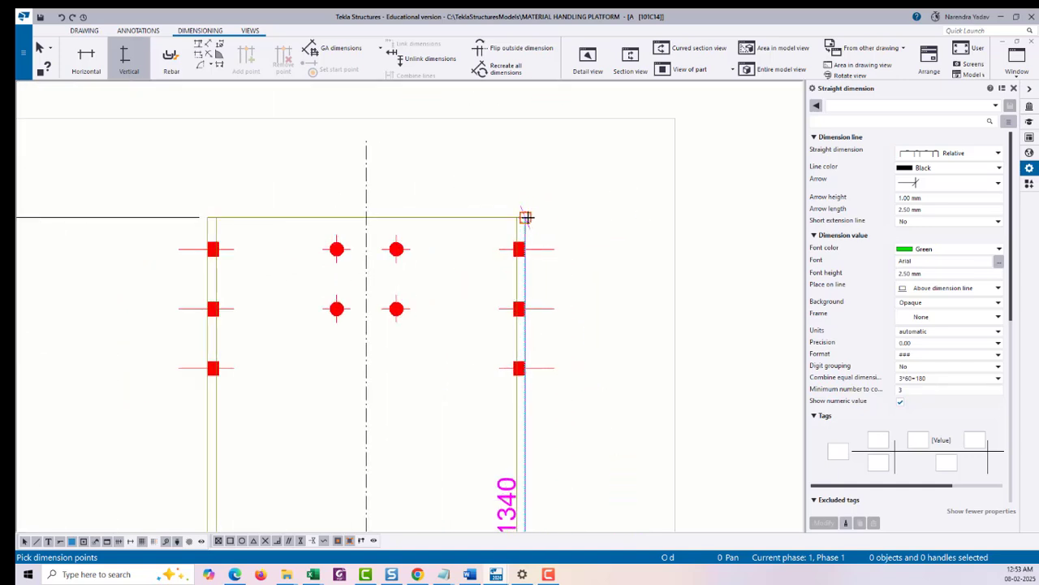
{"action": "scroll", "coordinate": [427, 205], "scroll_direction": "down", "scroll_amount": 4}
{"action": "middle_click_drag", "start_coordinate": [561, 343], "coordinate": [540, 152]}
{"action": "scroll", "coordinate": [576, 269], "scroll_direction": "down", "scroll_amount": 1}
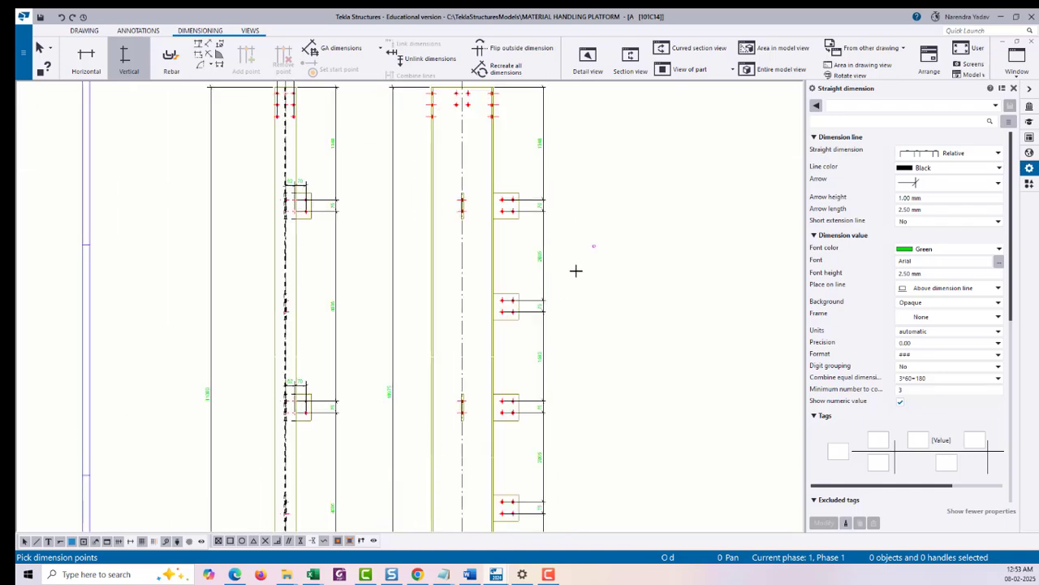
{"action": "scroll", "coordinate": [601, 333], "scroll_direction": "down", "scroll_amount": 1}
{"action": "scroll", "coordinate": [634, 357], "scroll_direction": "down", "scroll_amount": 1}
{"action": "scroll", "coordinate": [638, 285], "scroll_direction": "down", "scroll_amount": 1}
{"action": "right_click", "coordinate": [626, 225]}
{"action": "left_click", "coordinate": [637, 229]}
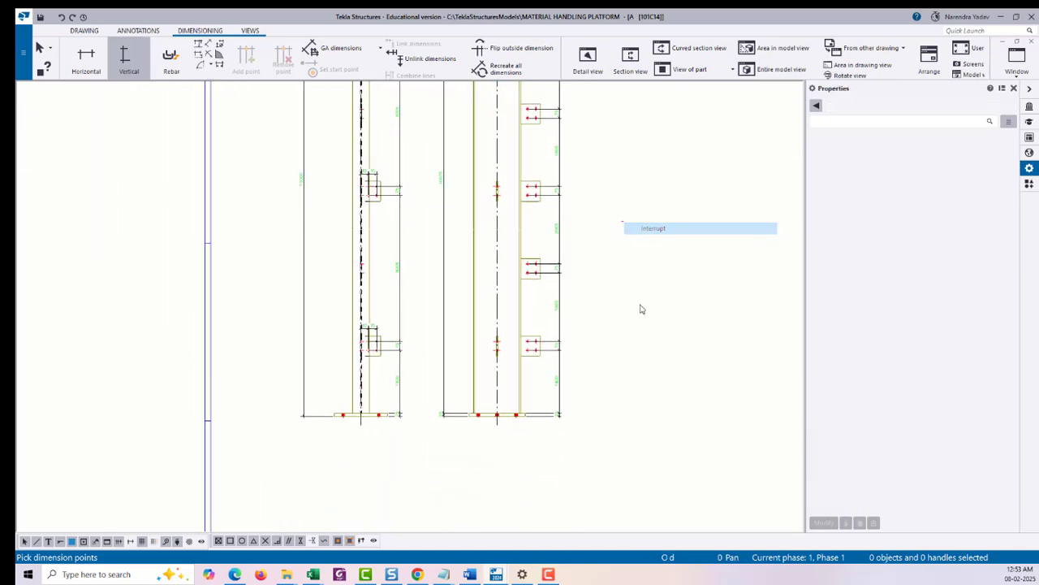
Dimension the wide view's lowest side cleat horizontally from the column centreline to both bolt columns, placing the chain above the plate.
{"action": "scroll", "coordinate": [528, 306], "scroll_direction": "up", "scroll_amount": 3}
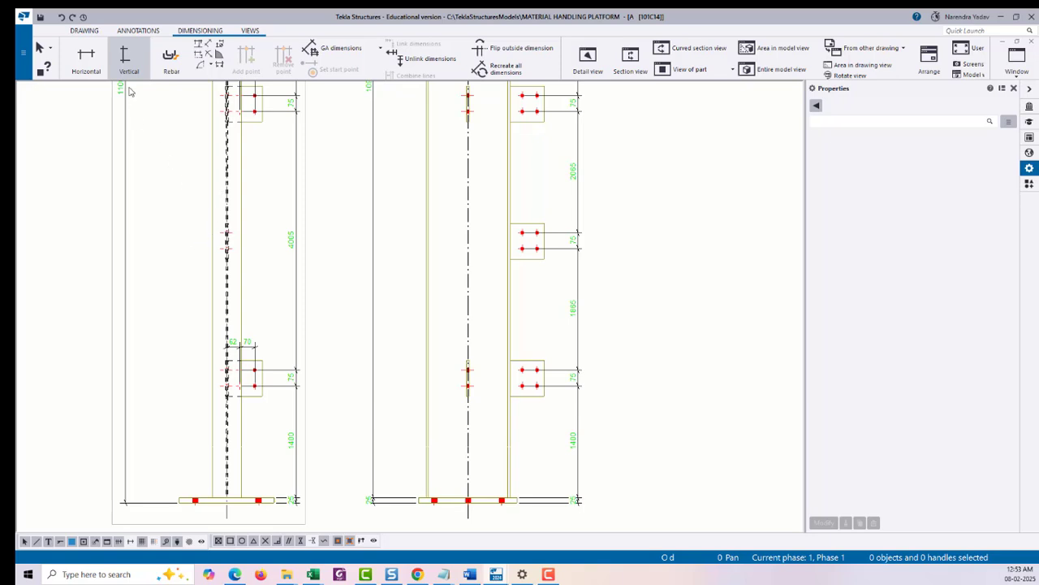
{"action": "left_click", "coordinate": [91, 63]}
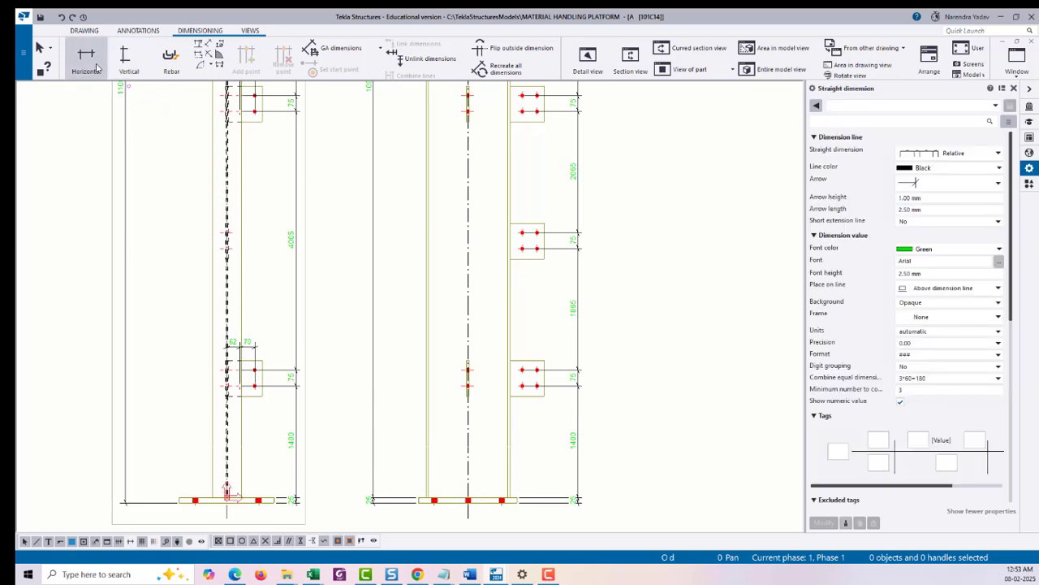
{"action": "scroll", "coordinate": [536, 357], "scroll_direction": "up", "scroll_amount": 5}
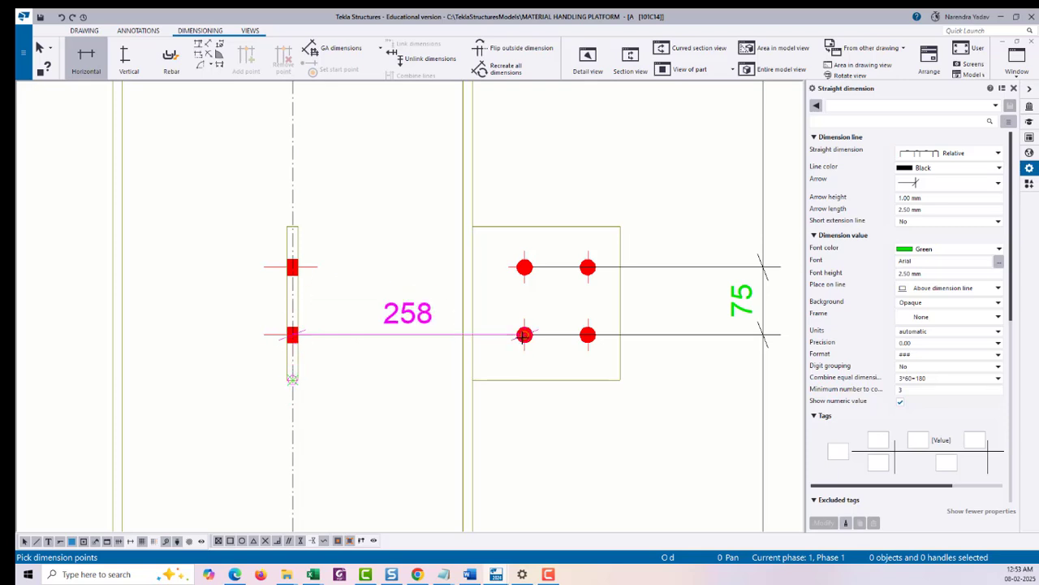
{"action": "left_click", "coordinate": [525, 334]}
{"action": "left_click", "coordinate": [588, 334]}
{"action": "middle_click", "coordinate": [566, 204]}
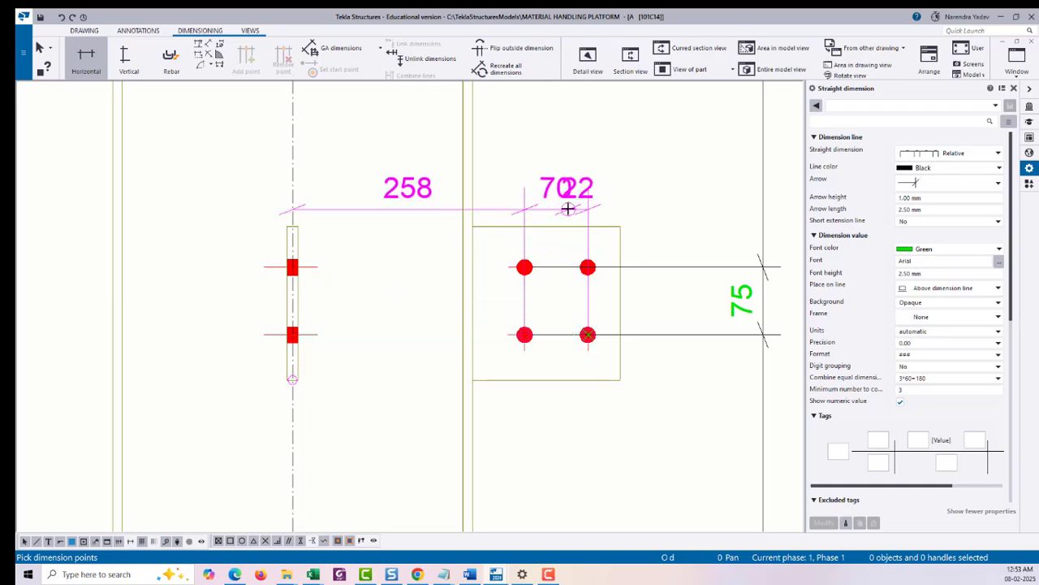
{"action": "left_click", "coordinate": [562, 167]}
{"action": "scroll", "coordinate": [560, 175], "scroll_direction": "down", "scroll_amount": 4}
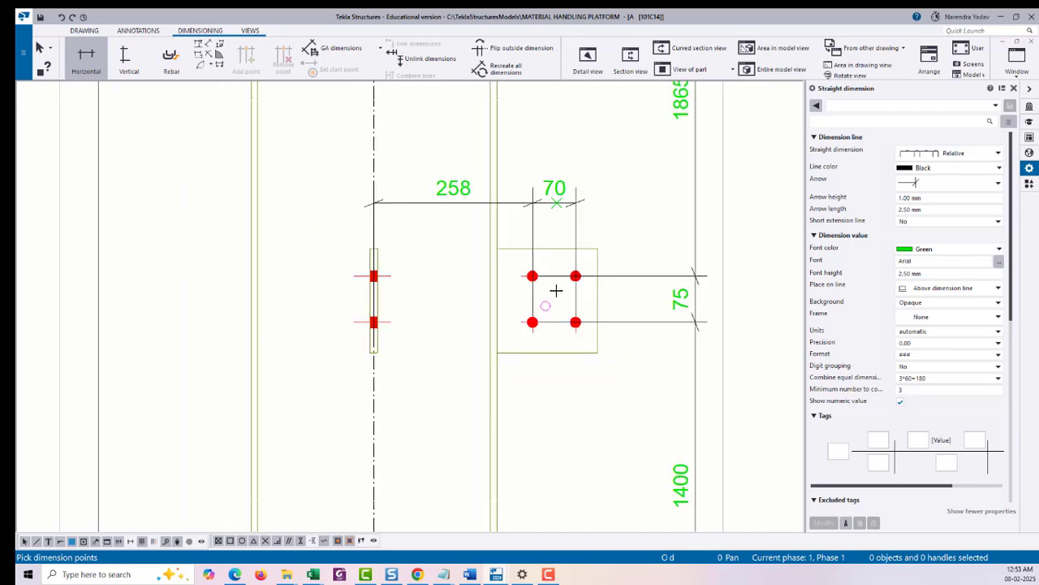
{"action": "middle_click_drag", "start_coordinate": [554, 169], "coordinate": [569, 320]}
{"action": "scroll", "coordinate": [508, 294], "scroll_direction": "up", "scroll_amount": 5}
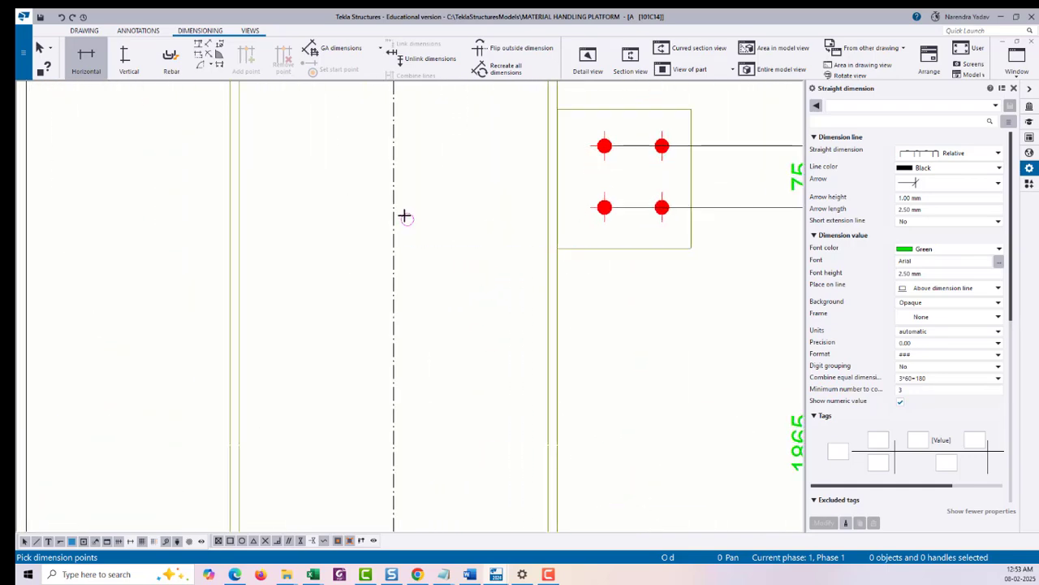
{"action": "left_click", "coordinate": [394, 198]}
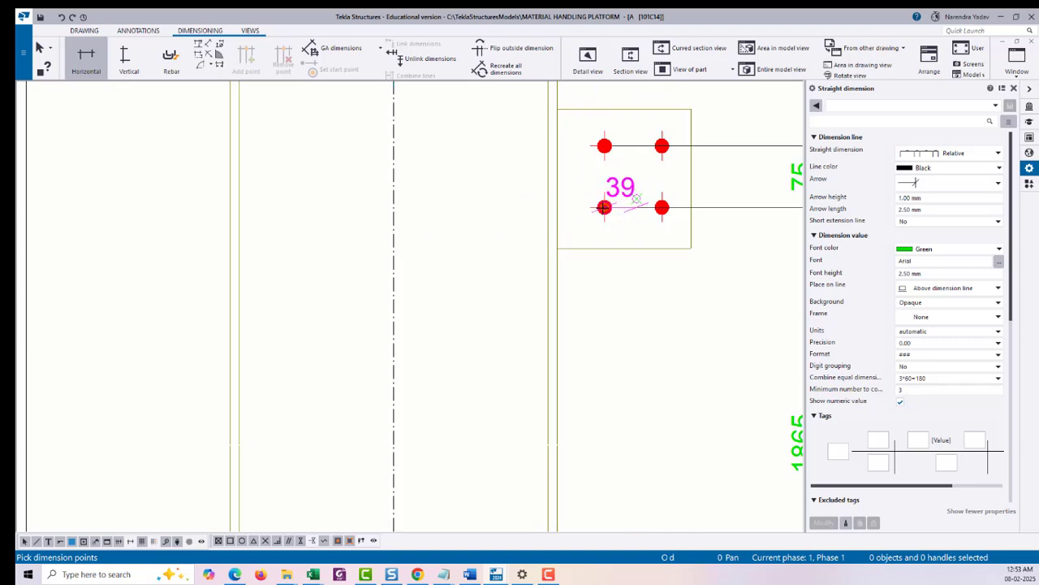
{"action": "left_click", "coordinate": [662, 207]}
{"action": "middle_click", "coordinate": [661, 207]}
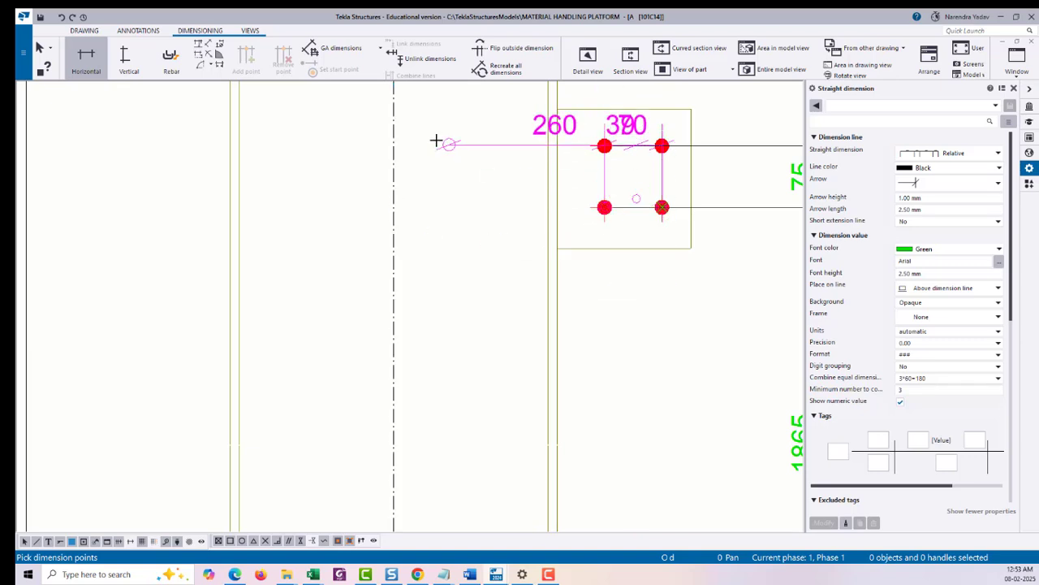
{"action": "scroll", "coordinate": [514, 151], "scroll_direction": "down", "scroll_amount": 2}
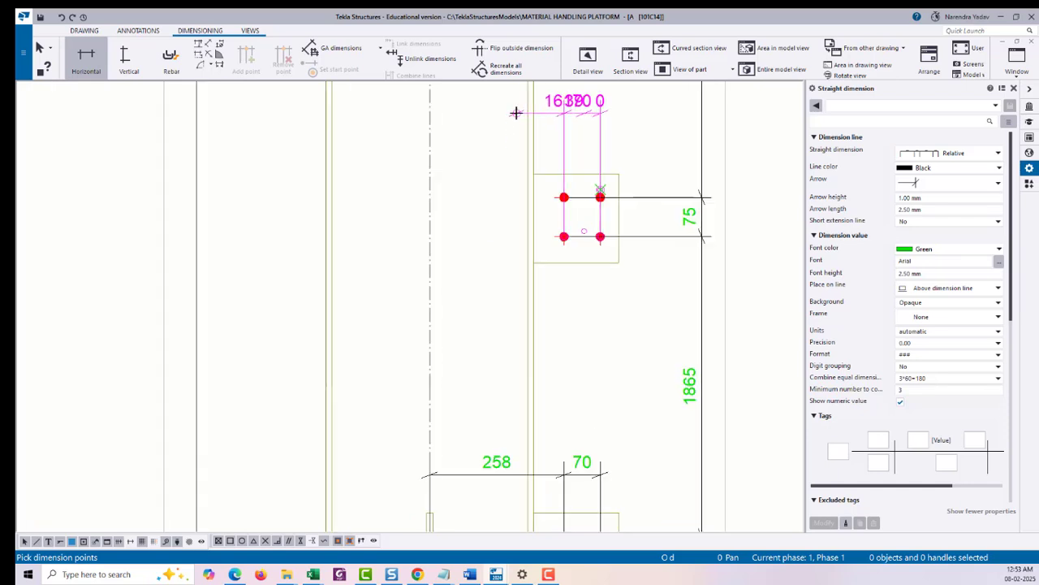
{"action": "left_click", "coordinate": [482, 120]}
{"action": "right_click", "coordinate": [478, 141]}
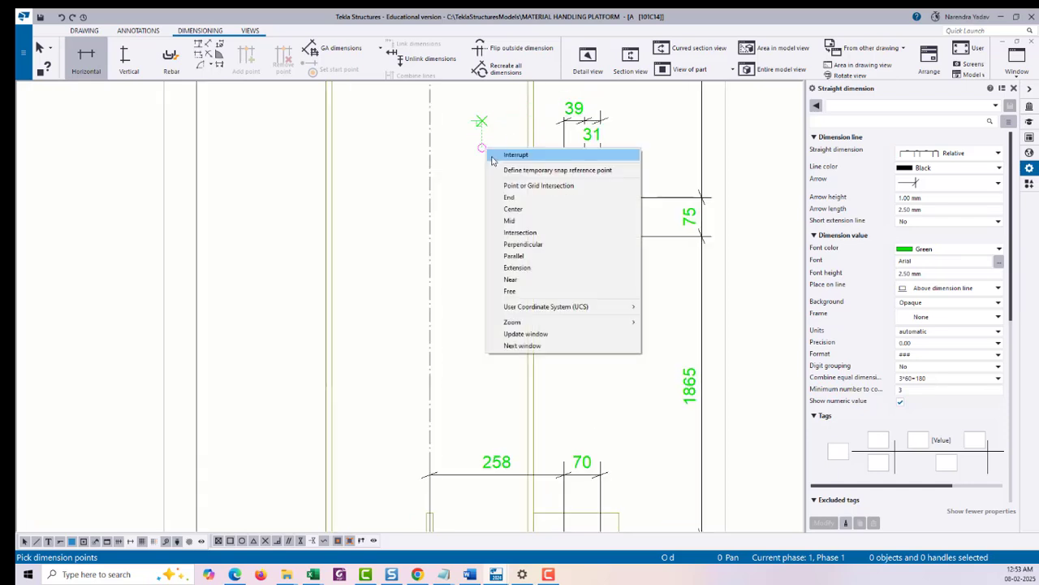
{"action": "left_click", "coordinate": [504, 153]}
{"action": "left_click", "coordinate": [579, 115]}
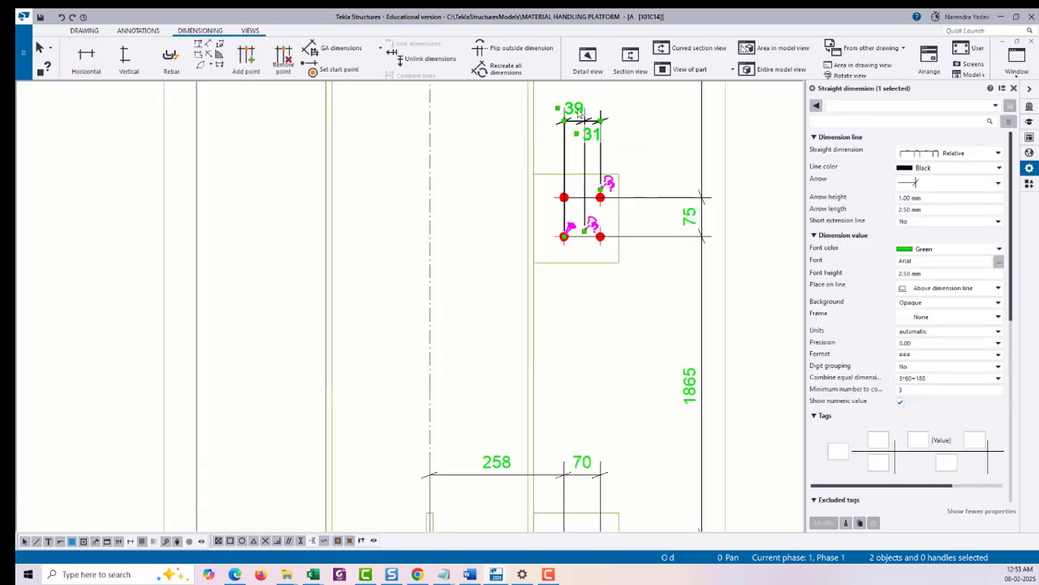
{"action": "key", "text": "Delete"}
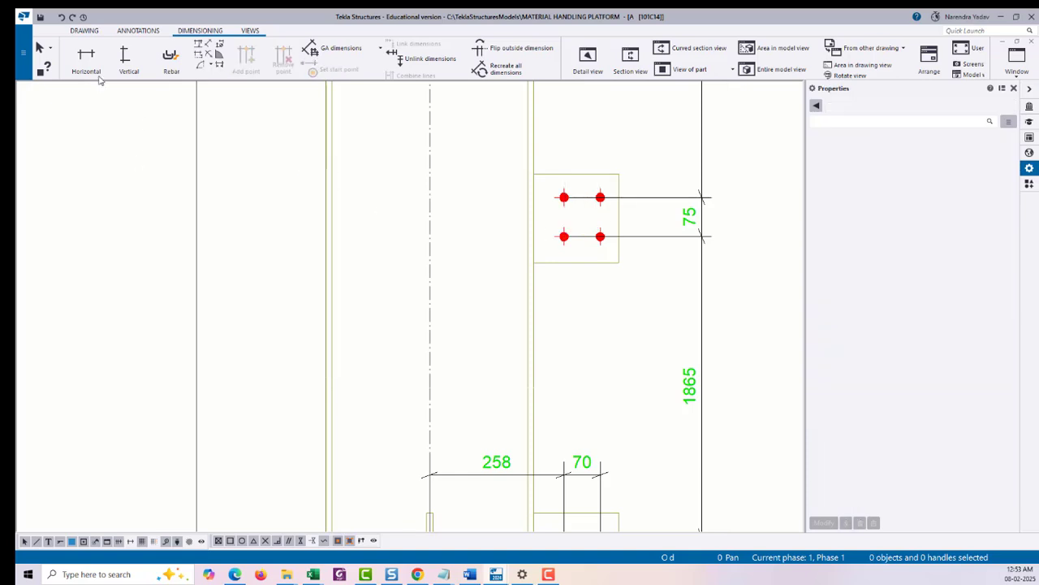
Dimension the wide view's second side cleat horizontally between its two bolt columns, placing the dimension above the plate, and end the command.
{"action": "key", "text": "Return"}
{"action": "scroll", "coordinate": [619, 246], "scroll_direction": "up", "scroll_amount": 3}
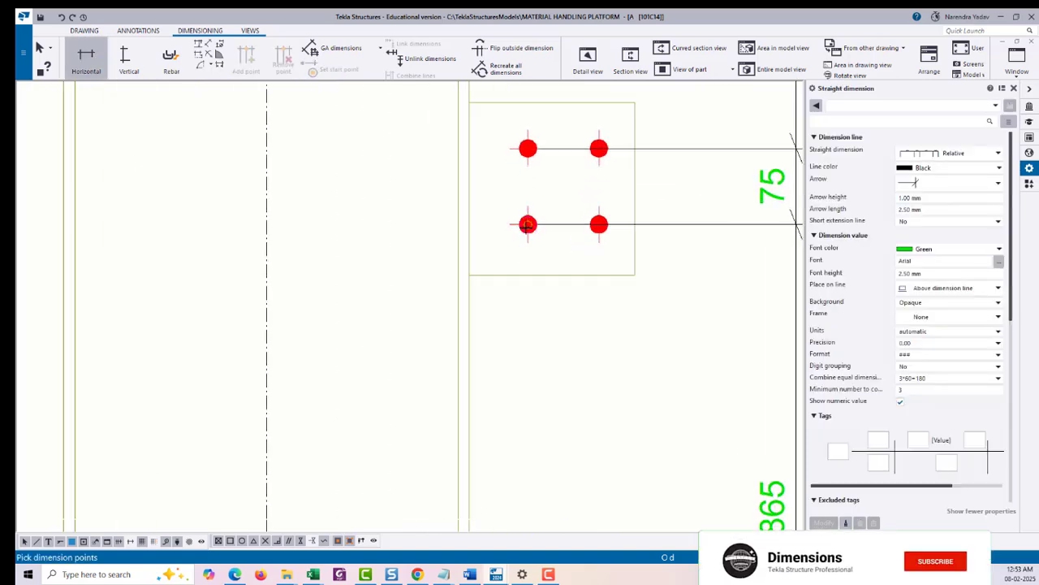
{"action": "left_click", "coordinate": [527, 225]}
{"action": "left_click", "coordinate": [599, 224]}
{"action": "scroll", "coordinate": [569, 227], "scroll_direction": "down", "scroll_amount": 1}
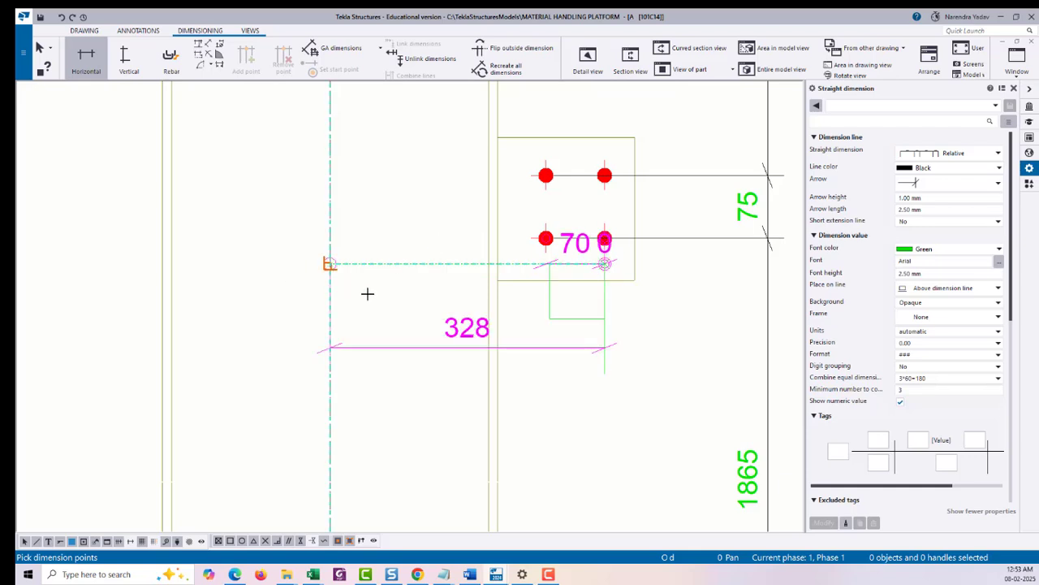
{"action": "scroll", "coordinate": [390, 350], "scroll_direction": "down", "scroll_amount": 2}
{"action": "middle_click", "coordinate": [415, 185]}
{"action": "right_click", "coordinate": [394, 158]}
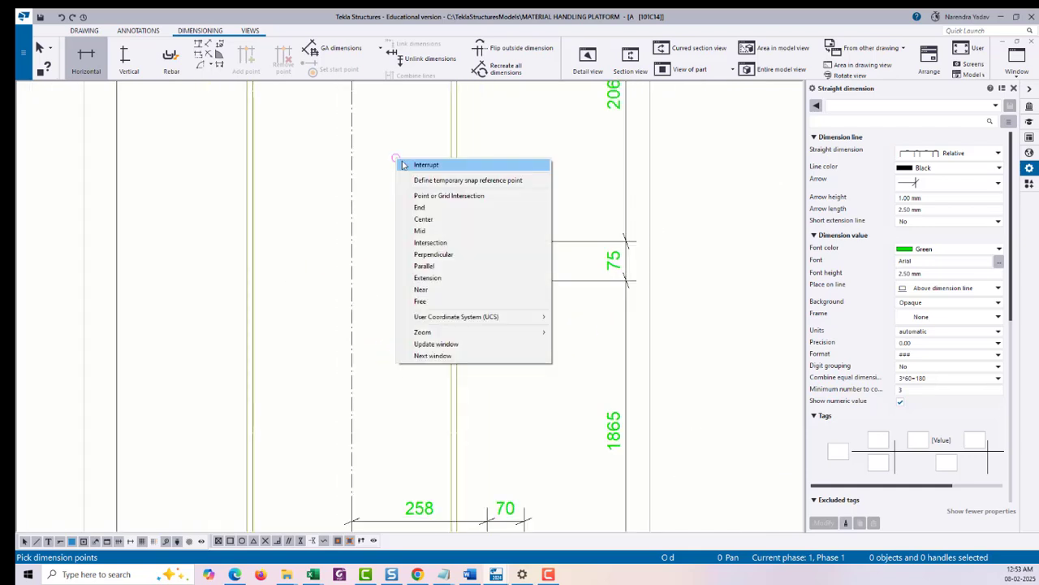
{"action": "left_click", "coordinate": [425, 164]}
Extend the second side cleat's horizontal dimension with an added point on the column centreline, and end the command.
{"action": "right_click", "coordinate": [505, 172]}
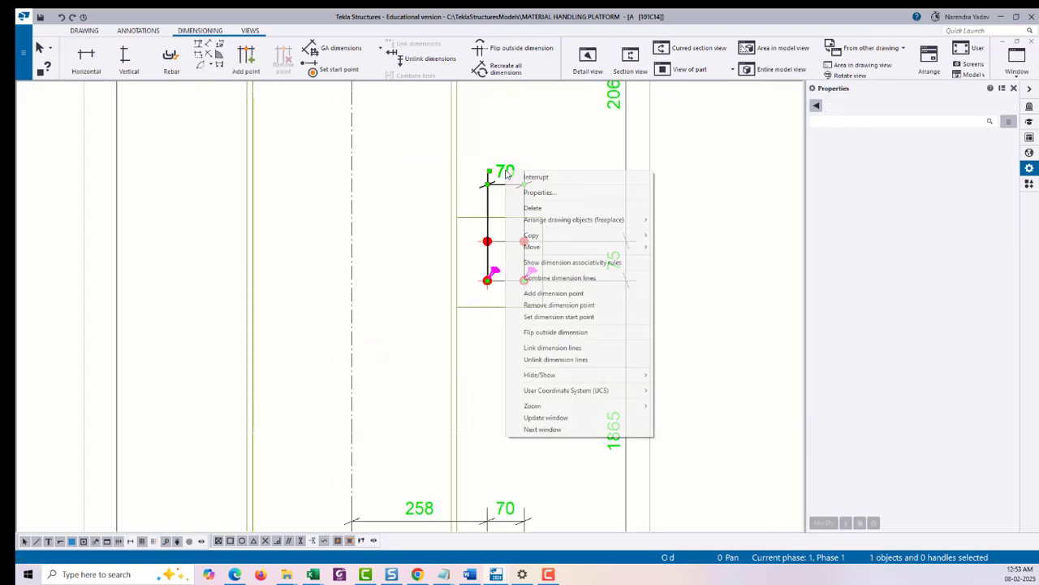
{"action": "left_click", "coordinate": [553, 294]}
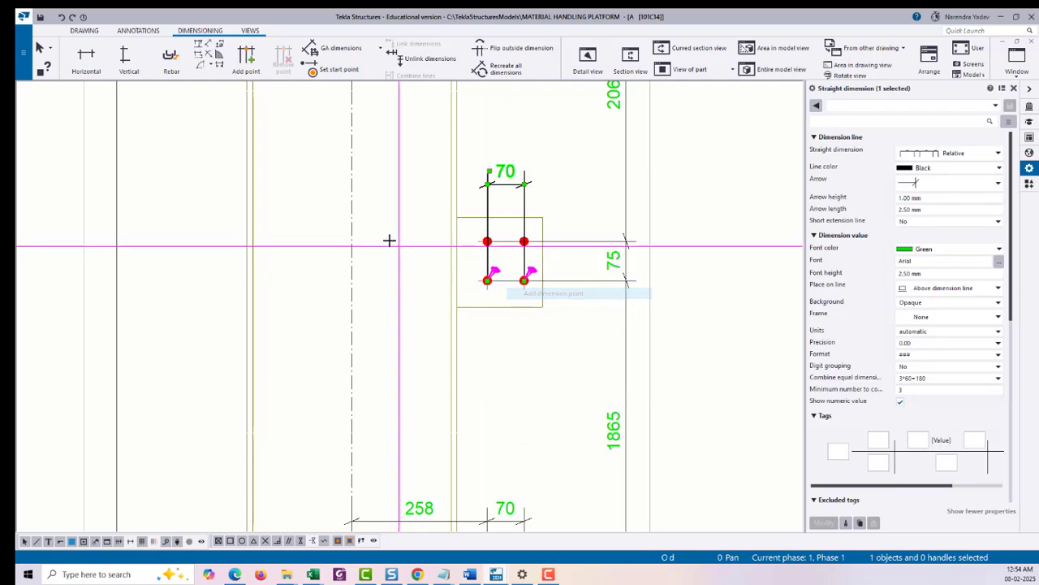
{"action": "left_click", "coordinate": [352, 208]}
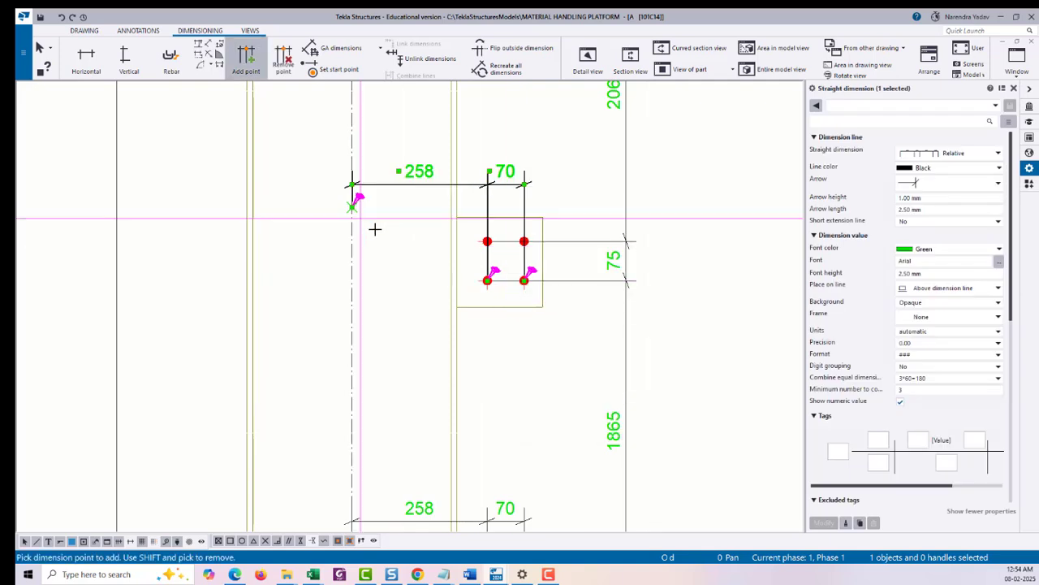
{"action": "right_click", "coordinate": [529, 155]}
{"action": "left_click", "coordinate": [583, 160]}
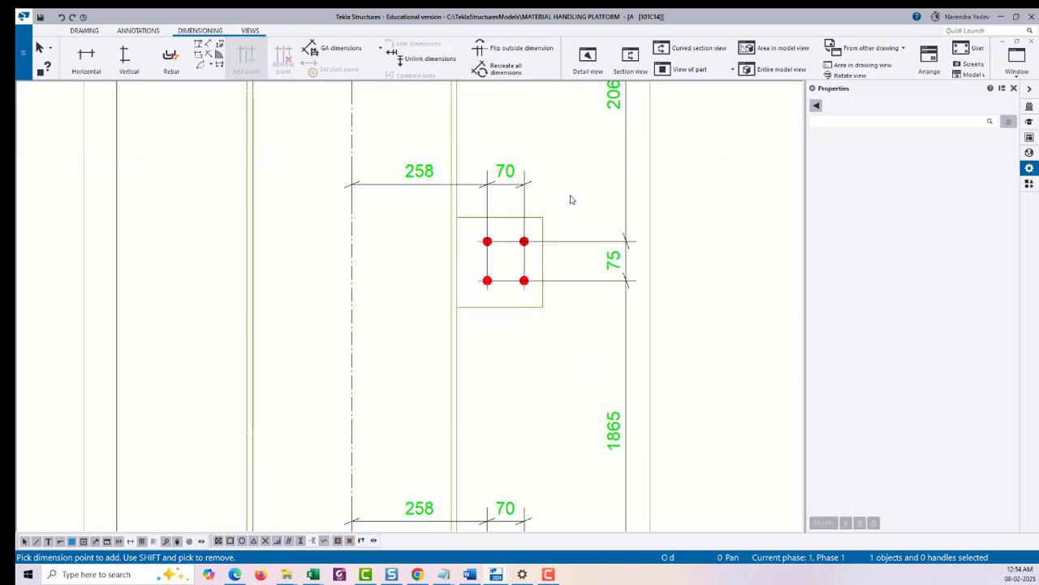
Dimension the wide view's third side cleat horizontally from both bolt columns to the column centreline, placing the chain above the plate.
{"action": "scroll", "coordinate": [552, 320], "scroll_direction": "down", "scroll_amount": 5}
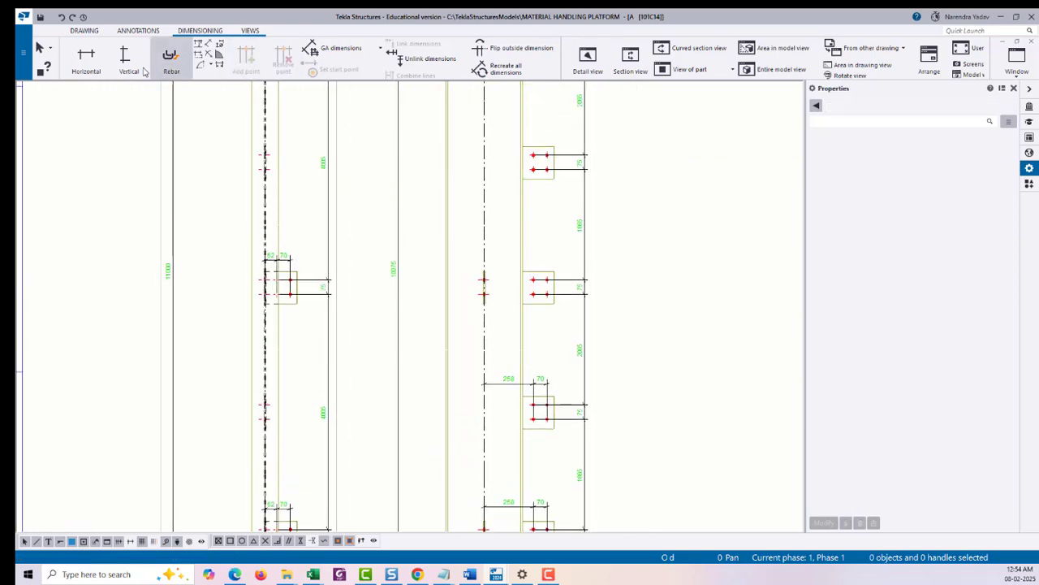
{"action": "left_click", "coordinate": [86, 56]}
{"action": "scroll", "coordinate": [532, 297], "scroll_direction": "up", "scroll_amount": 3}
{"action": "scroll", "coordinate": [527, 312], "scroll_direction": "up", "scroll_amount": 2}
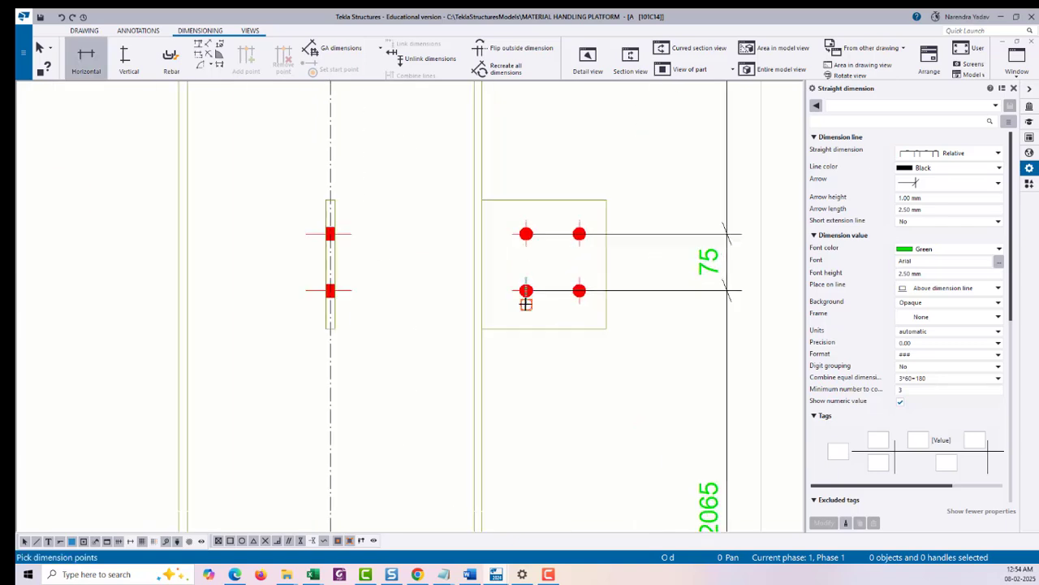
{"action": "left_click", "coordinate": [579, 289]}
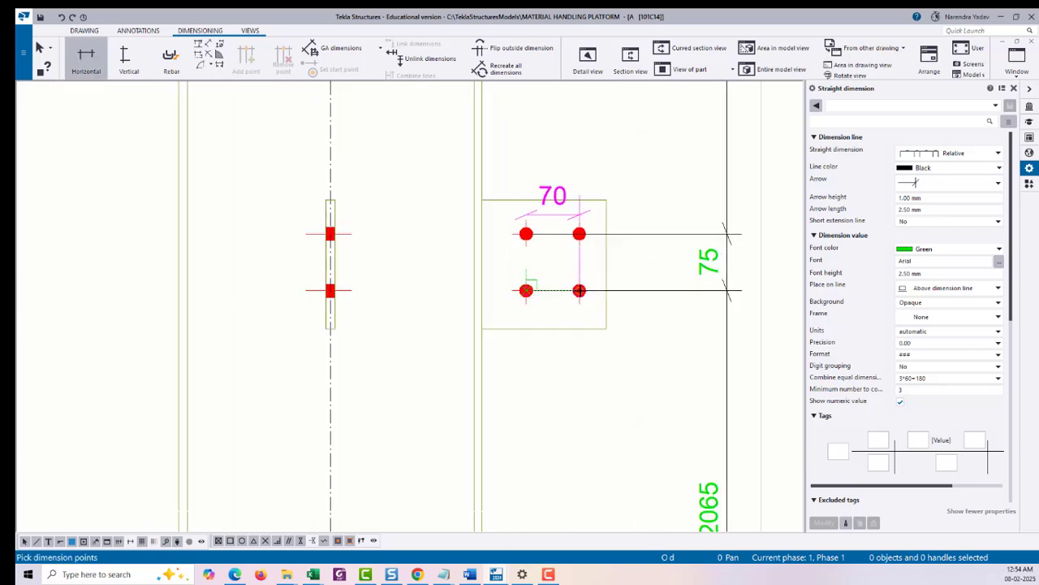
{"action": "left_click", "coordinate": [330, 198]}
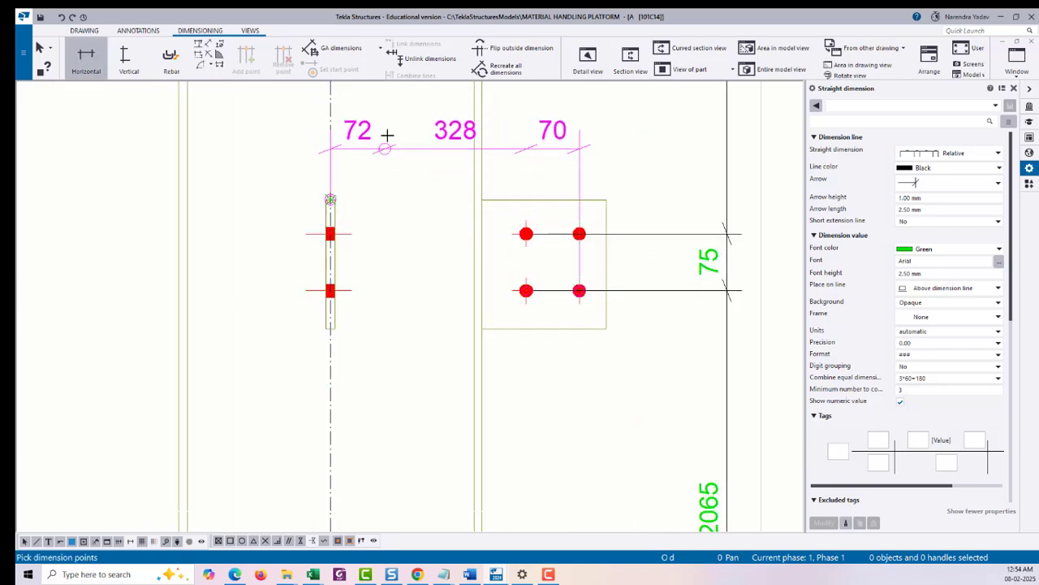
{"action": "middle_click", "coordinate": [392, 123]}
Dimension the fourth side cleat's two bolt columns horizontally above the plate in the wide view, and end the command.
{"action": "scroll", "coordinate": [443, 222], "scroll_direction": "down", "scroll_amount": 3}
{"action": "scroll", "coordinate": [499, 353], "scroll_direction": "up", "scroll_amount": 4}
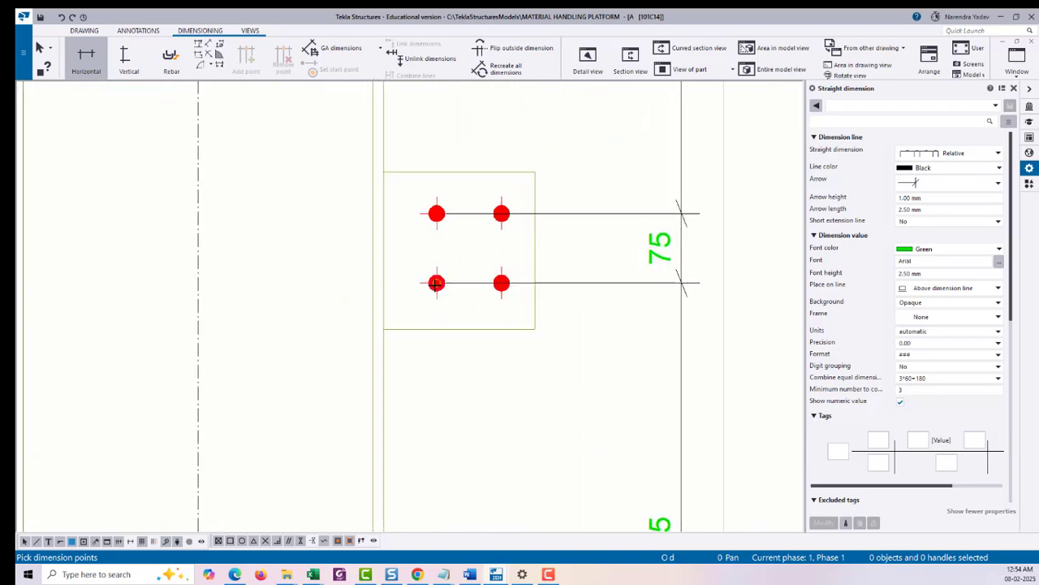
{"action": "left_click", "coordinate": [436, 283]}
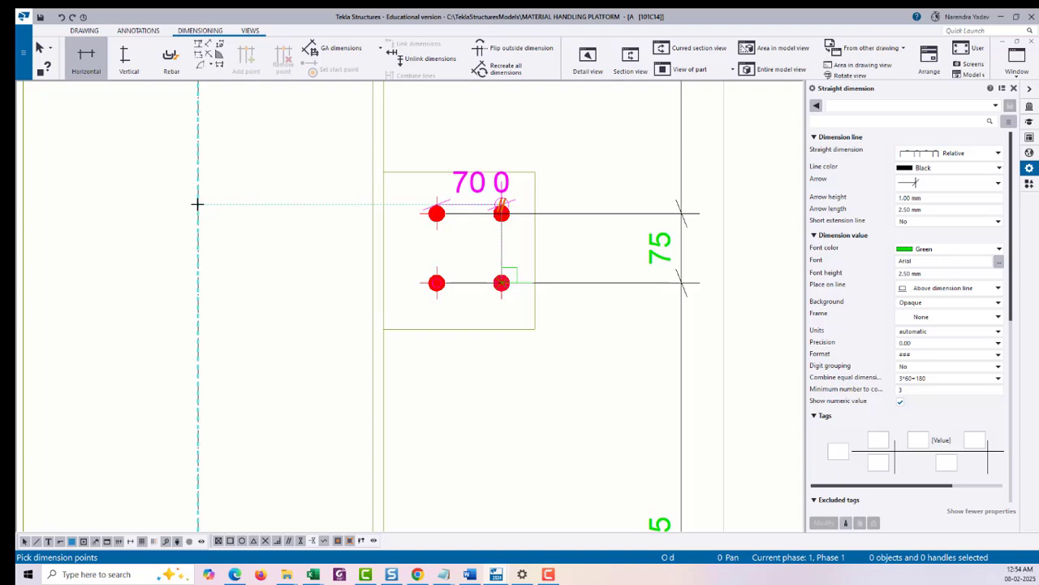
{"action": "left_click", "coordinate": [277, 128]}
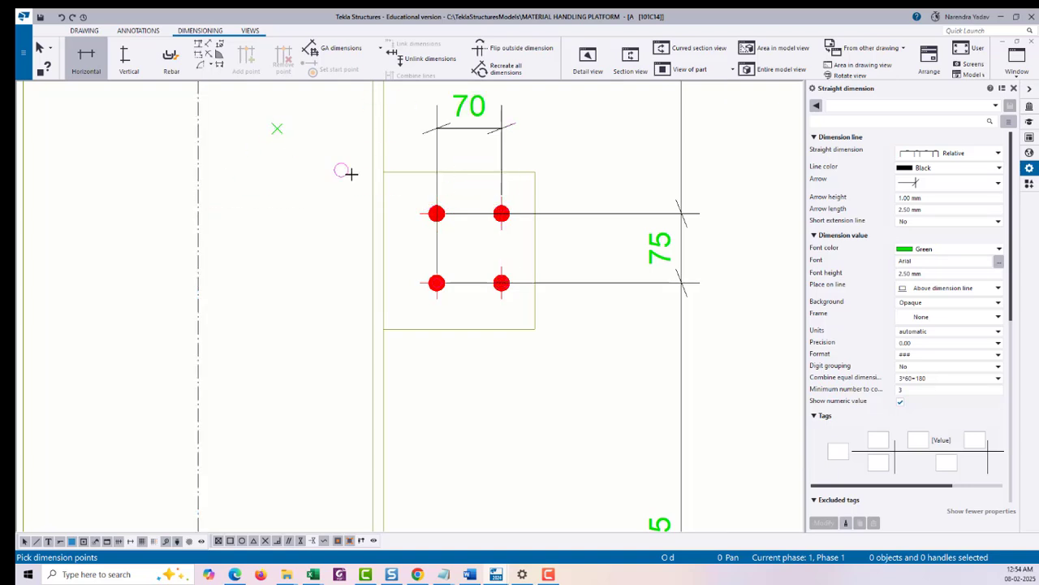
{"action": "middle_click_drag", "start_coordinate": [321, 199], "coordinate": [338, 300]}
{"action": "right_click", "coordinate": [318, 198]}
{"action": "left_click", "coordinate": [332, 204]}
Add a dimension point on the column centreline to the fourth side cleat's horizontal dimension.
{"action": "right_click", "coordinate": [497, 199]}
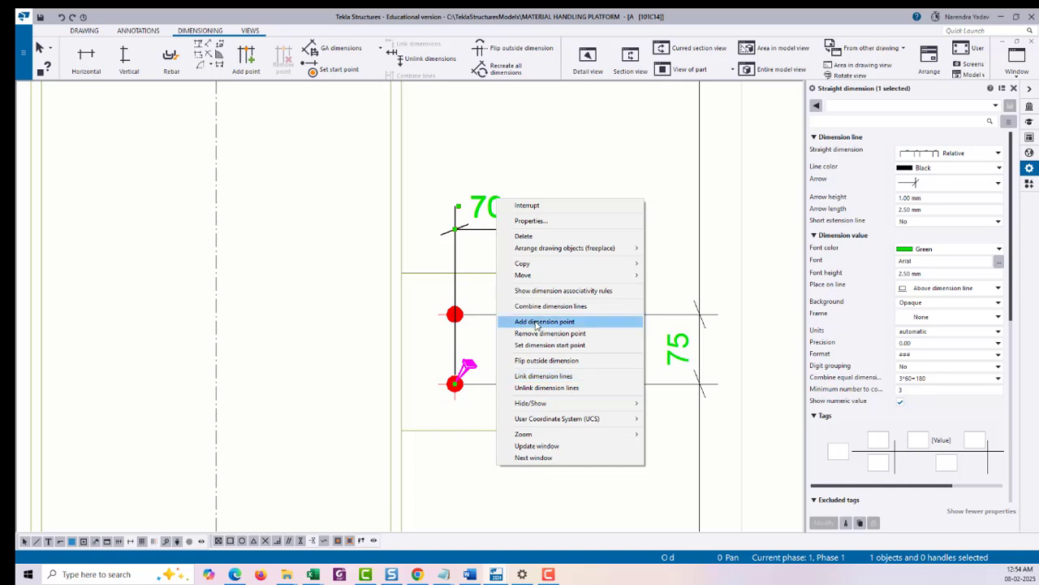
{"action": "left_click", "coordinate": [535, 321]}
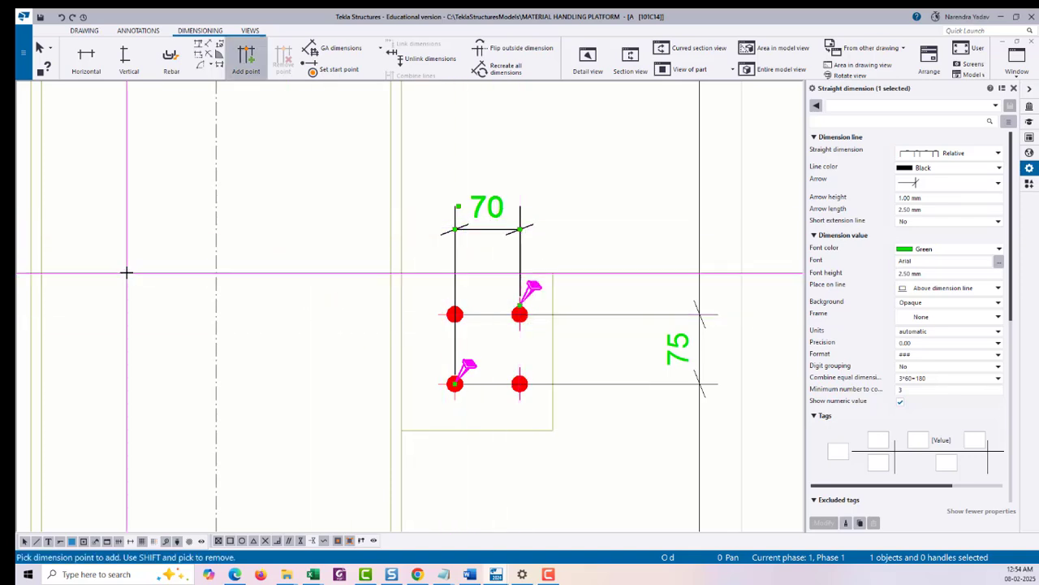
{"action": "left_click", "coordinate": [303, 306]}
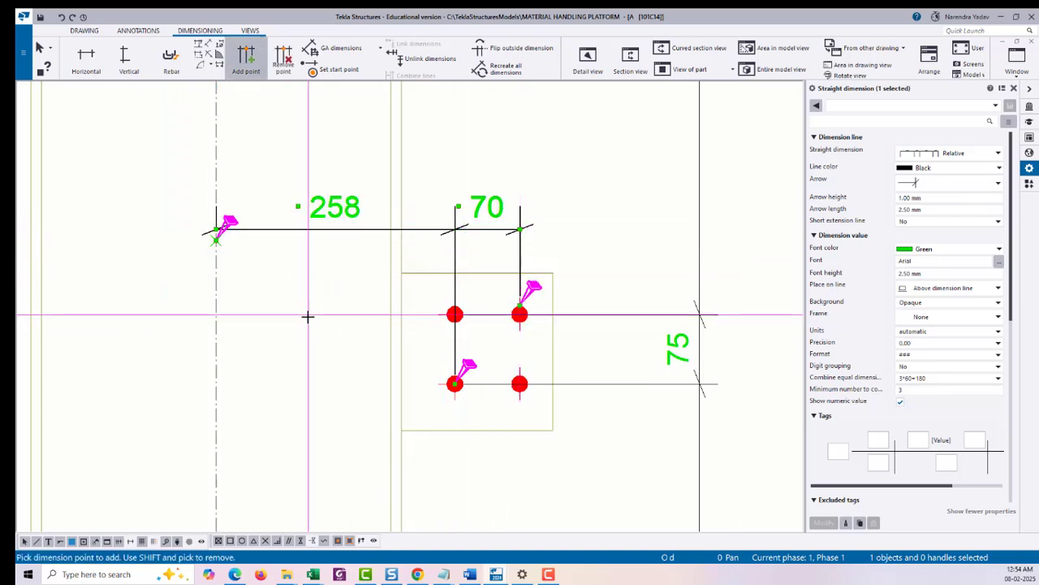
{"action": "scroll", "coordinate": [404, 332], "scroll_direction": "down", "scroll_amount": 6}
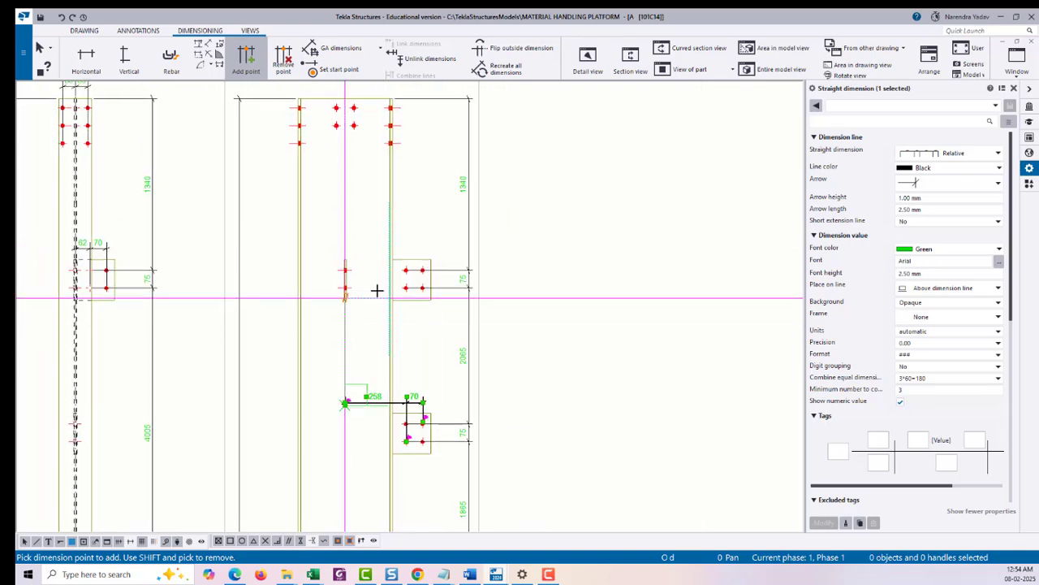
{"action": "scroll", "coordinate": [387, 324], "scroll_direction": "up", "scroll_amount": 4}
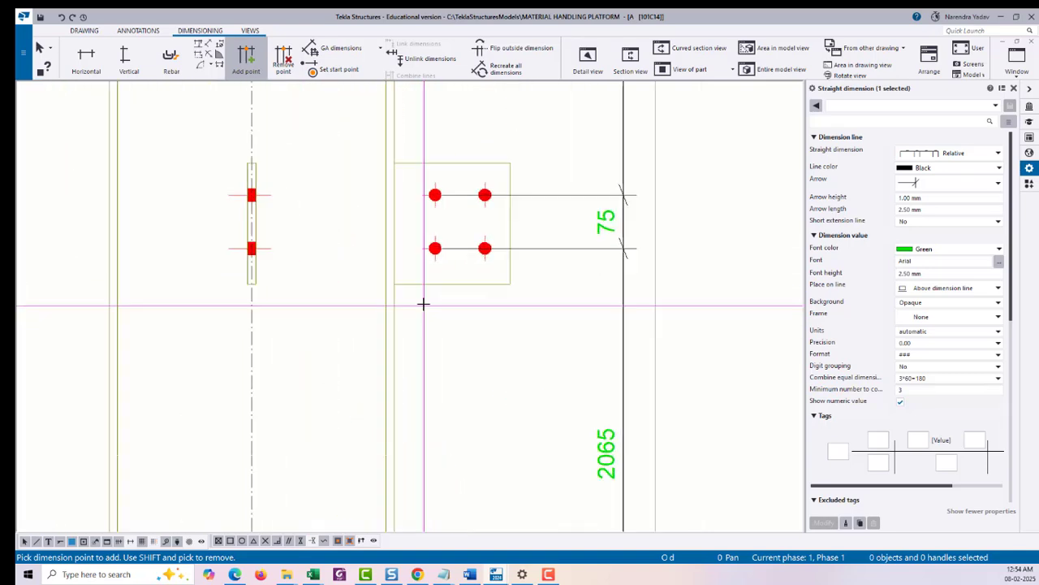
{"action": "left_click", "coordinate": [438, 245]}
{"action": "left_click", "coordinate": [485, 248]}
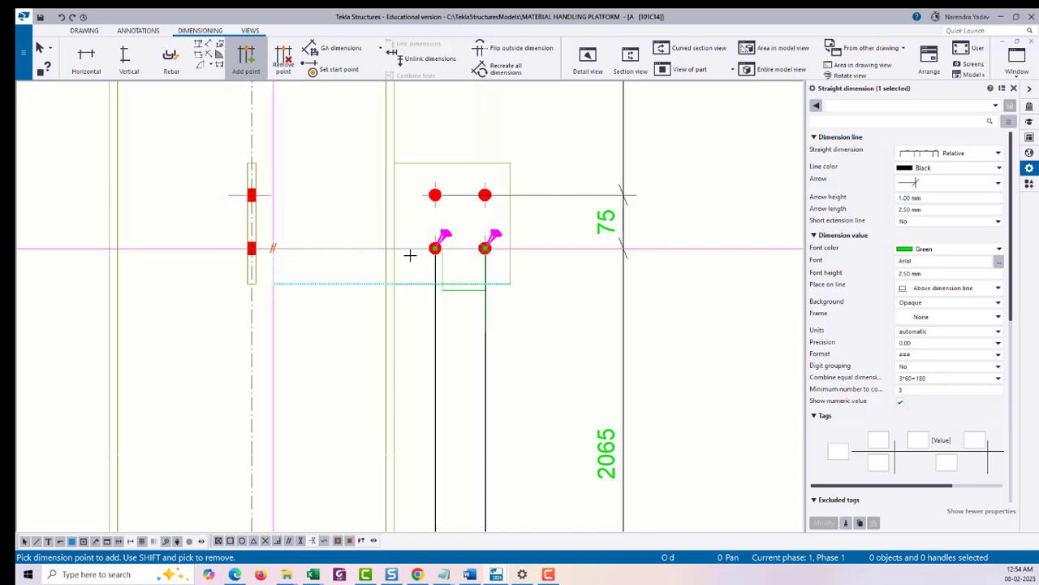
{"action": "right_click", "coordinate": [358, 213]}
{"action": "left_click", "coordinate": [361, 209]}
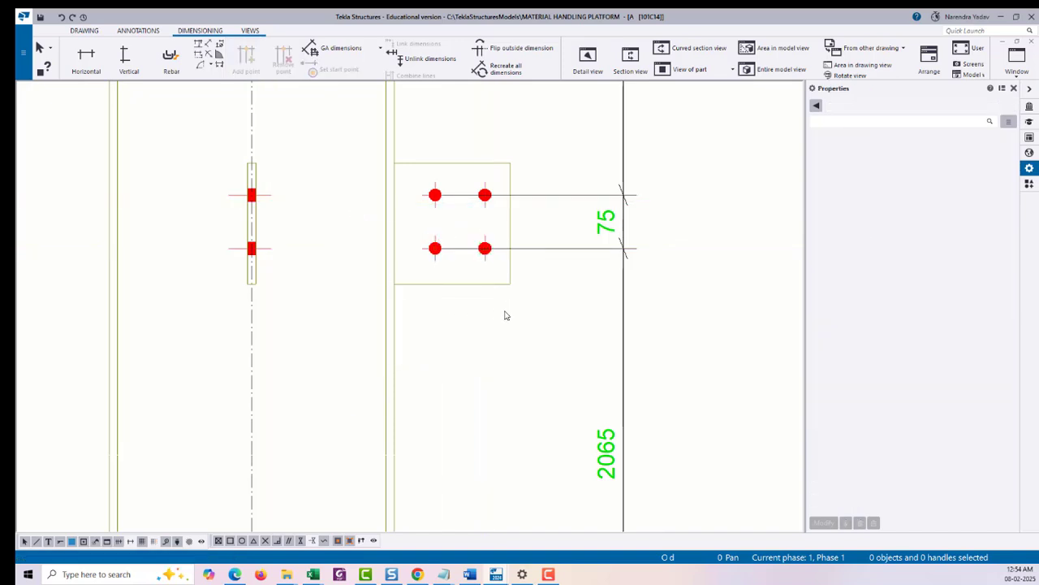
Dimension the wide view's uppermost side cleat horizontally from both bolt columns to the column centreline, place the chain above the plate, and end the command.
{"action": "left_click", "coordinate": [87, 57]}
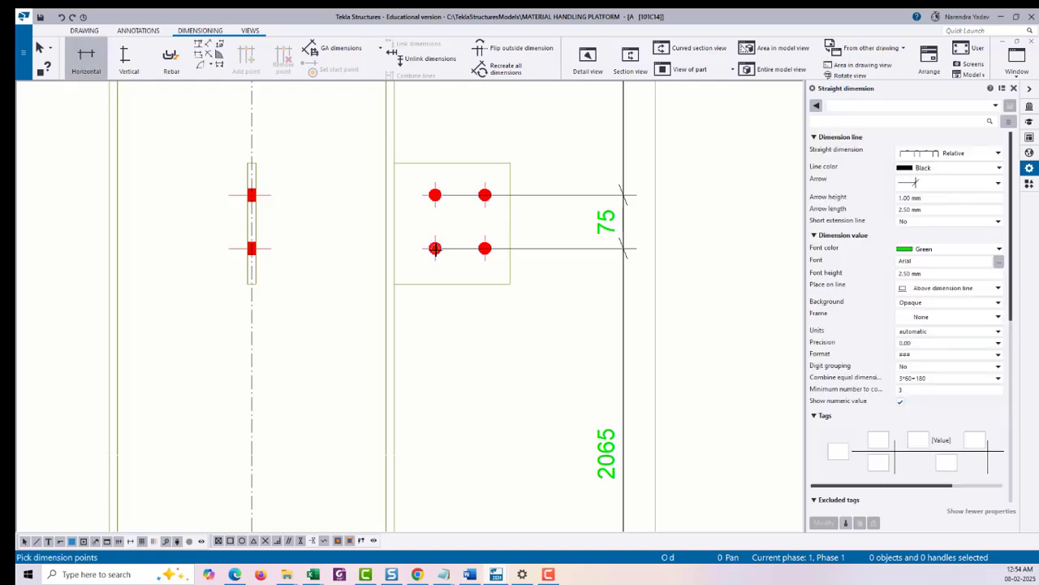
{"action": "left_click", "coordinate": [485, 249]}
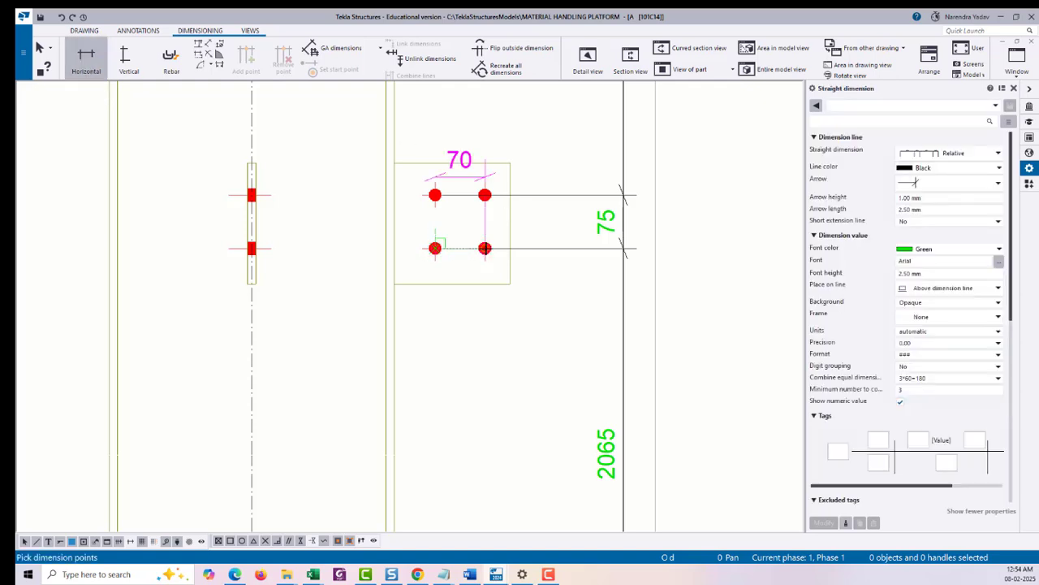
{"action": "left_click", "coordinate": [262, 150]}
{"action": "middle_click_drag", "start_coordinate": [332, 151], "coordinate": [343, 251]}
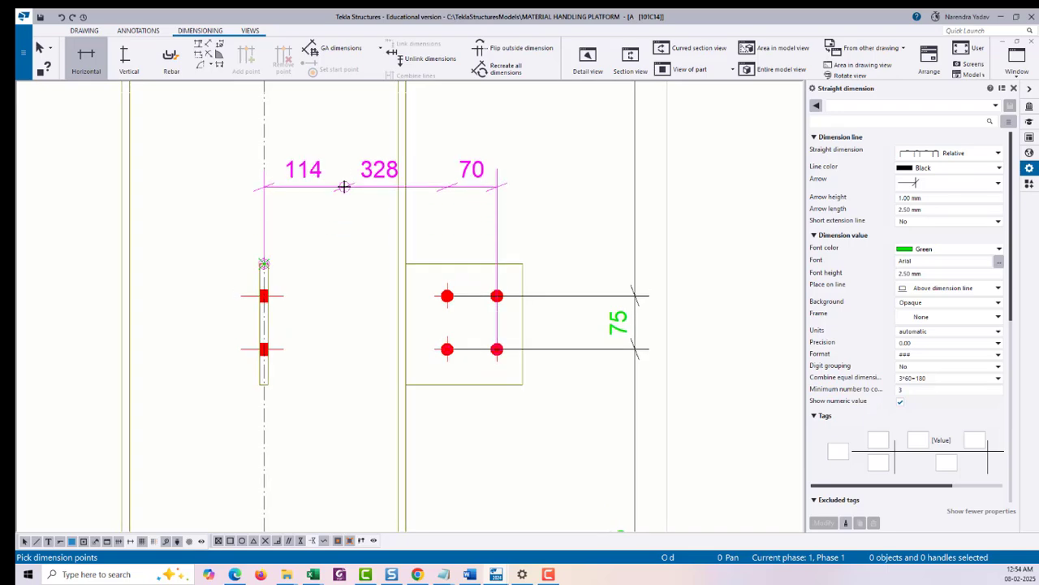
{"action": "middle_click", "coordinate": [344, 186]}
{"action": "scroll", "coordinate": [423, 241], "scroll_direction": "down", "scroll_amount": 2}
{"action": "scroll", "coordinate": [437, 282], "scroll_direction": "down", "scroll_amount": 3}
{"action": "right_click", "coordinate": [419, 139]}
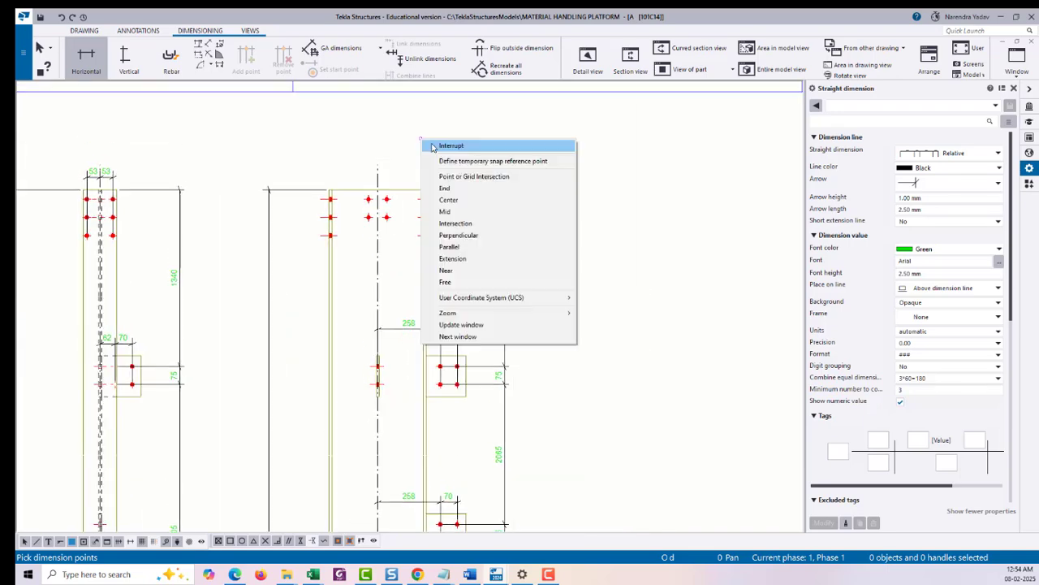
{"action": "left_click", "coordinate": [436, 149]}
Dimension the two web bolt columns at the top of the wide view horizontally to the column centreline, placing the chain above the column.
{"action": "key", "text": "Return"}
{"action": "scroll", "coordinate": [360, 225], "scroll_direction": "up", "scroll_amount": 5}
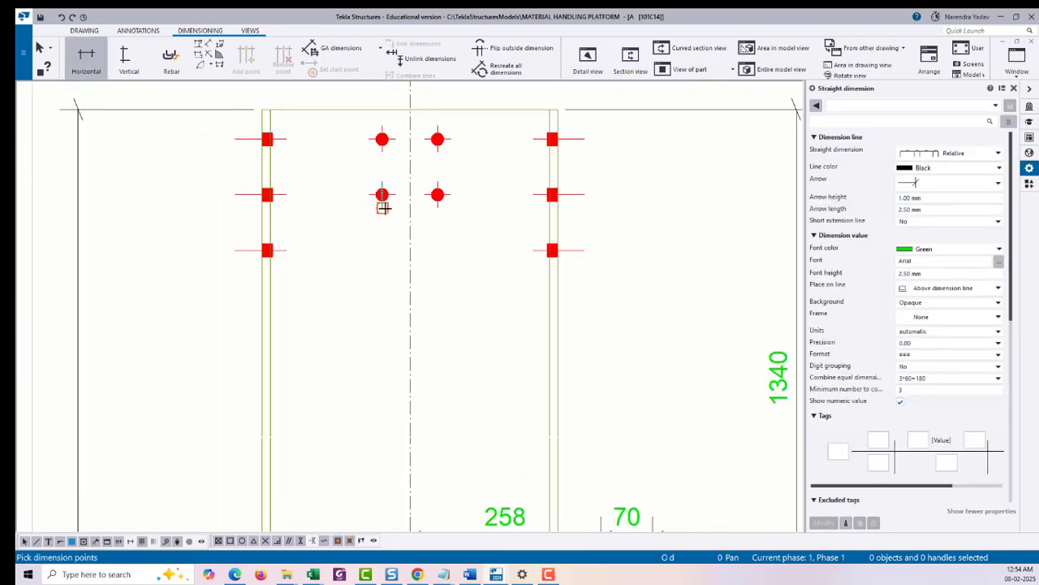
{"action": "left_click", "coordinate": [382, 195]}
{"action": "left_click", "coordinate": [437, 195]}
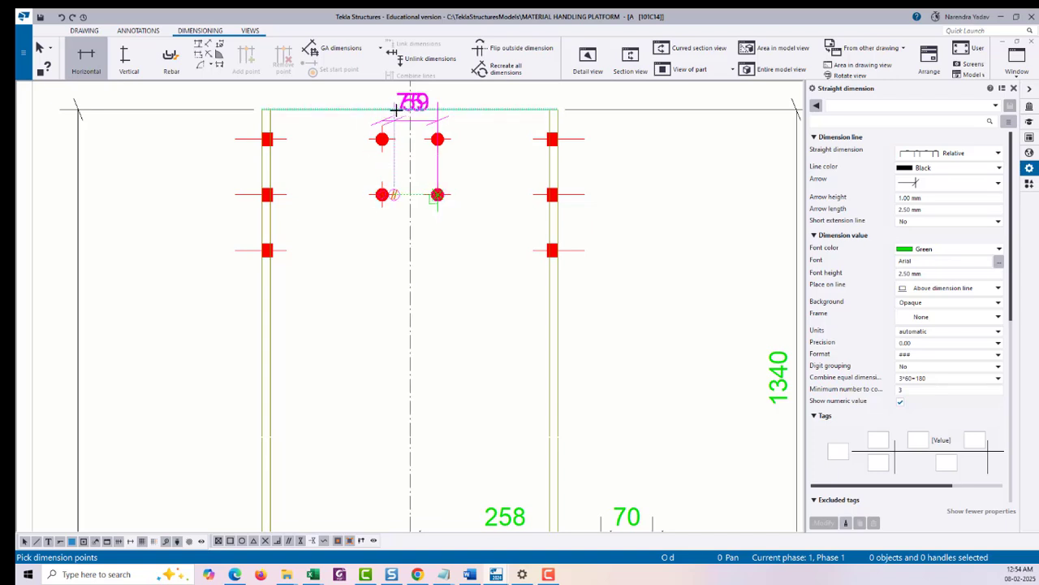
{"action": "left_click", "coordinate": [410, 109]}
{"action": "middle_click_drag", "start_coordinate": [382, 184], "coordinate": [385, 296]}
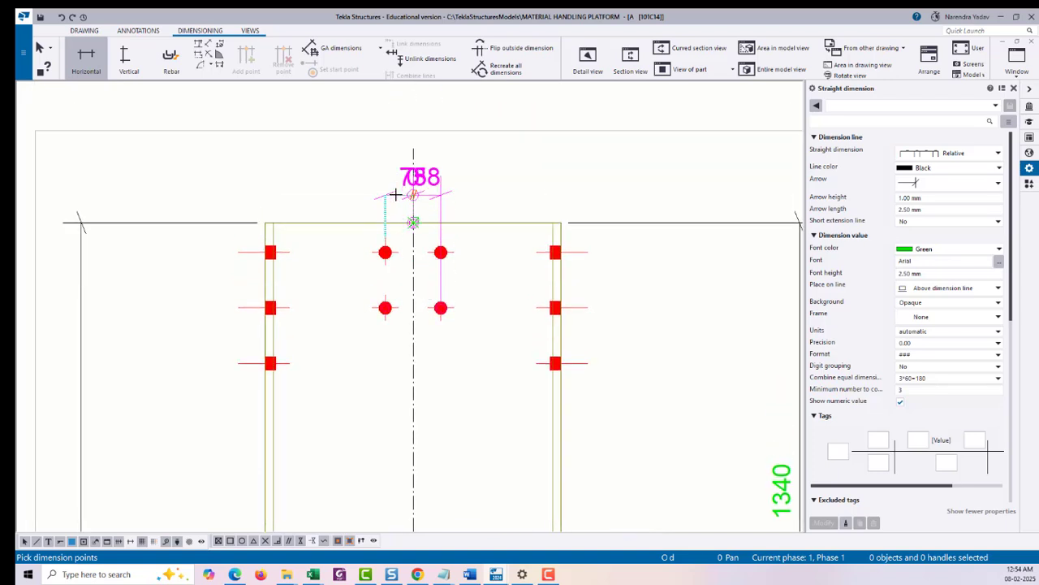
{"action": "left_click", "coordinate": [396, 198]}
{"action": "middle_click", "coordinate": [396, 198]}
{"action": "right_click", "coordinate": [343, 155]}
{"action": "left_click", "coordinate": [361, 161]}
Move the web bolts' horizontal dimension chain farther above the column top in the wide view.
{"action": "left_click", "coordinate": [397, 198]}
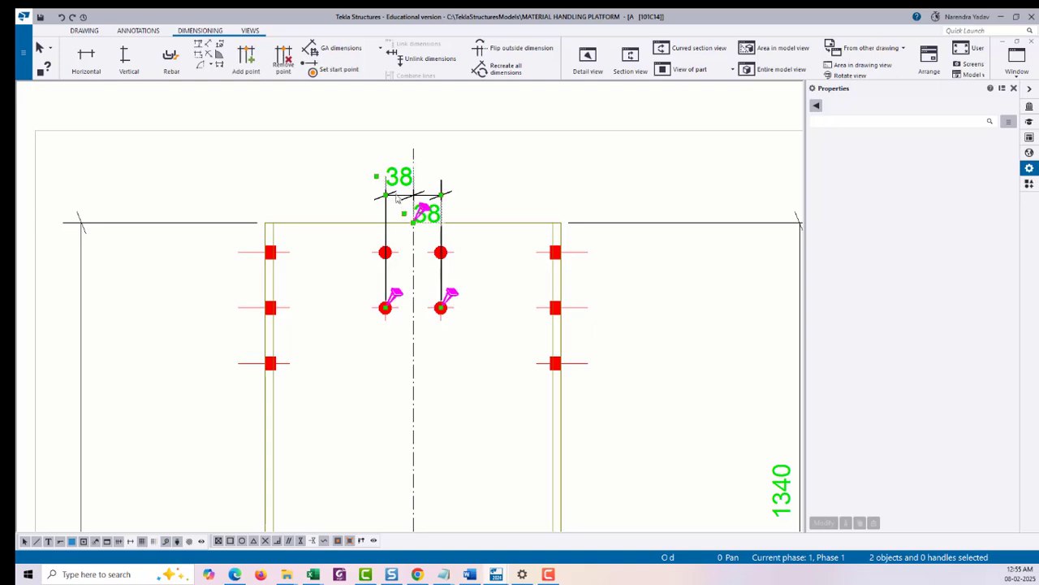
{"action": "left_click_drag", "start_coordinate": [397, 168], "coordinate": [398, 153]}
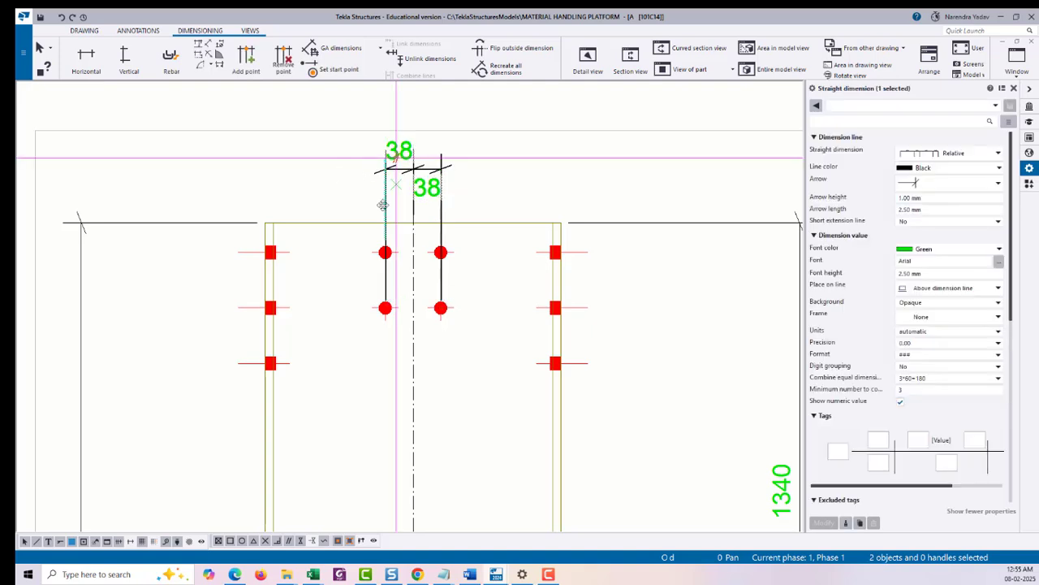
{"action": "key", "text": "Escape"}
{"action": "scroll", "coordinate": [388, 227], "scroll_direction": "down", "scroll_amount": 3}
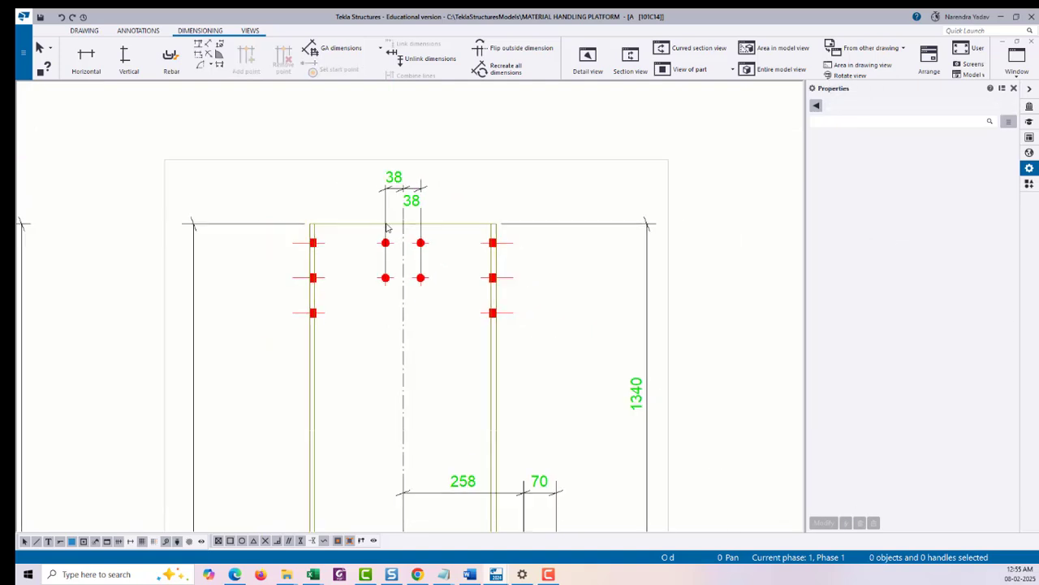
Set the web bolts' horizontal dimension at the wide view's column top to precision 0.50 and format ###.#.
{"action": "middle_click_drag", "start_coordinate": [427, 262], "coordinate": [497, 238]}
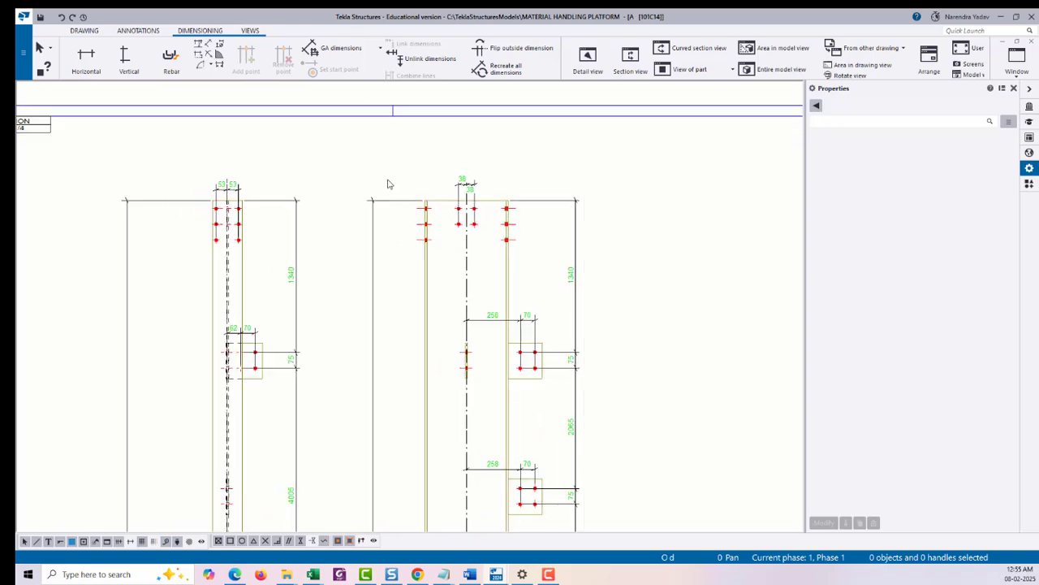
{"action": "scroll", "coordinate": [462, 187], "scroll_direction": "up", "scroll_amount": 3}
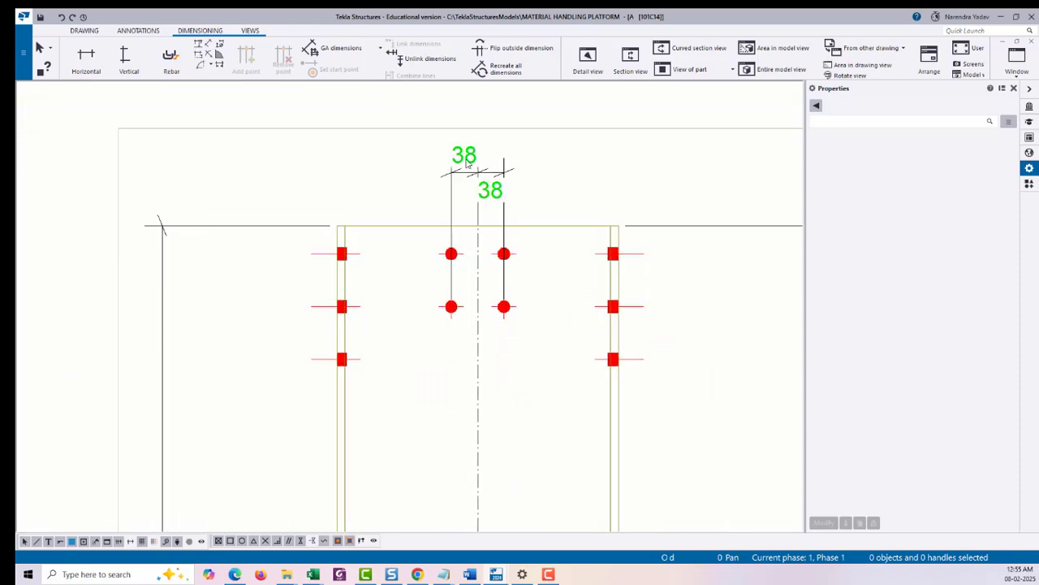
{"action": "left_click", "coordinate": [467, 165]}
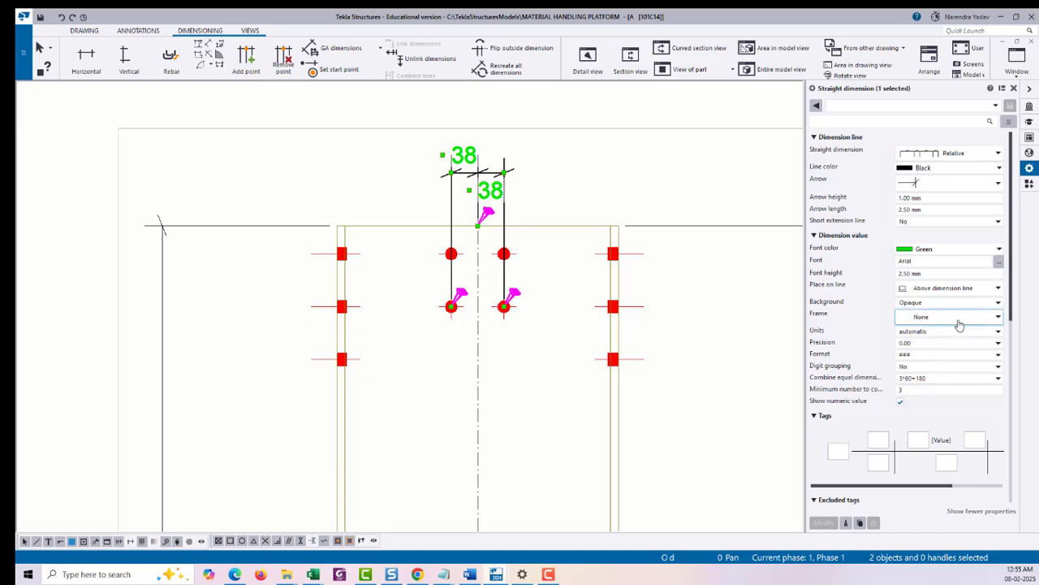
{"action": "left_click", "coordinate": [936, 344]}
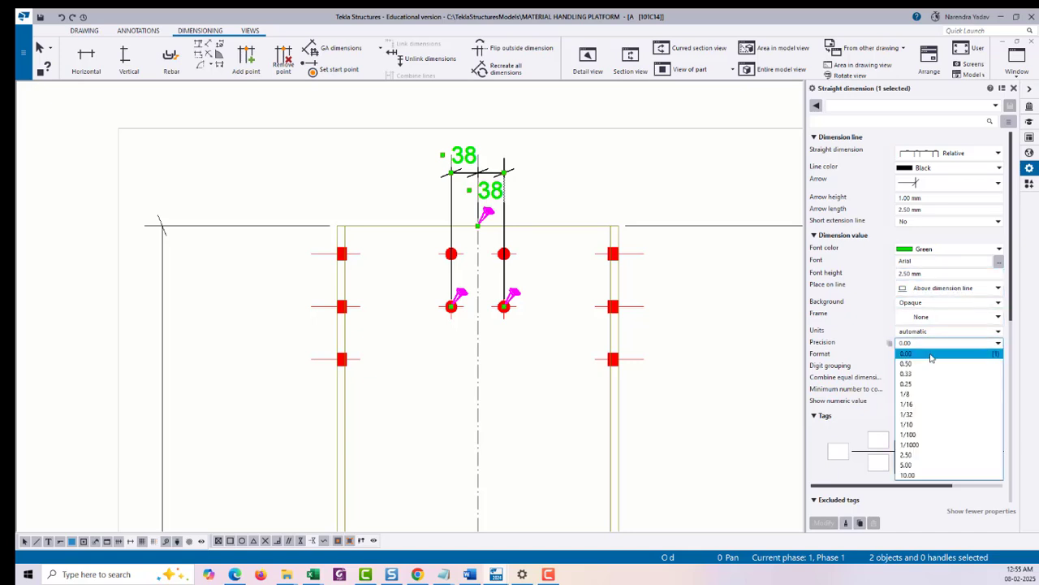
{"action": "left_click", "coordinate": [923, 367]}
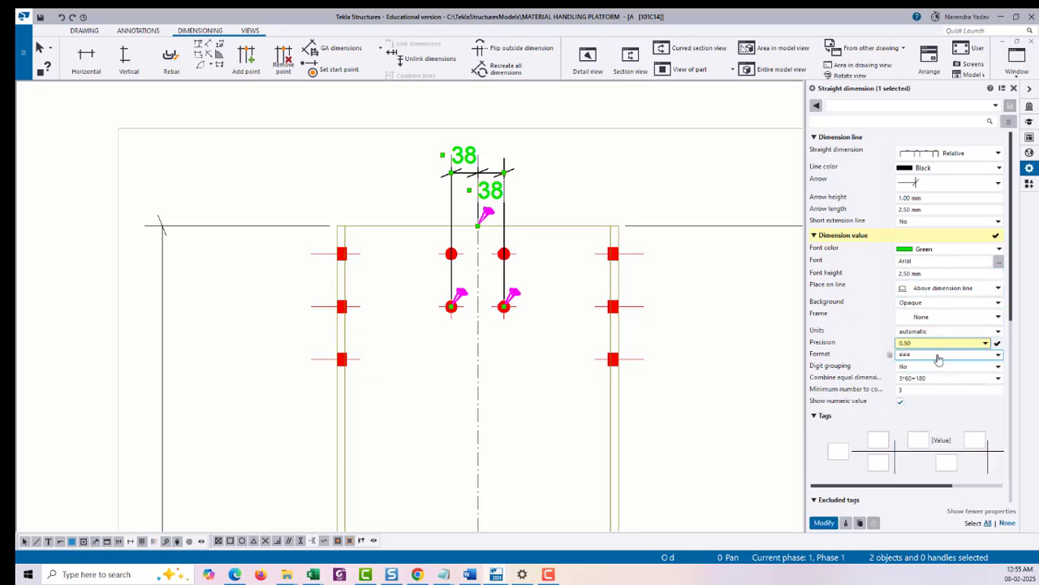
{"action": "left_click", "coordinate": [937, 355]}
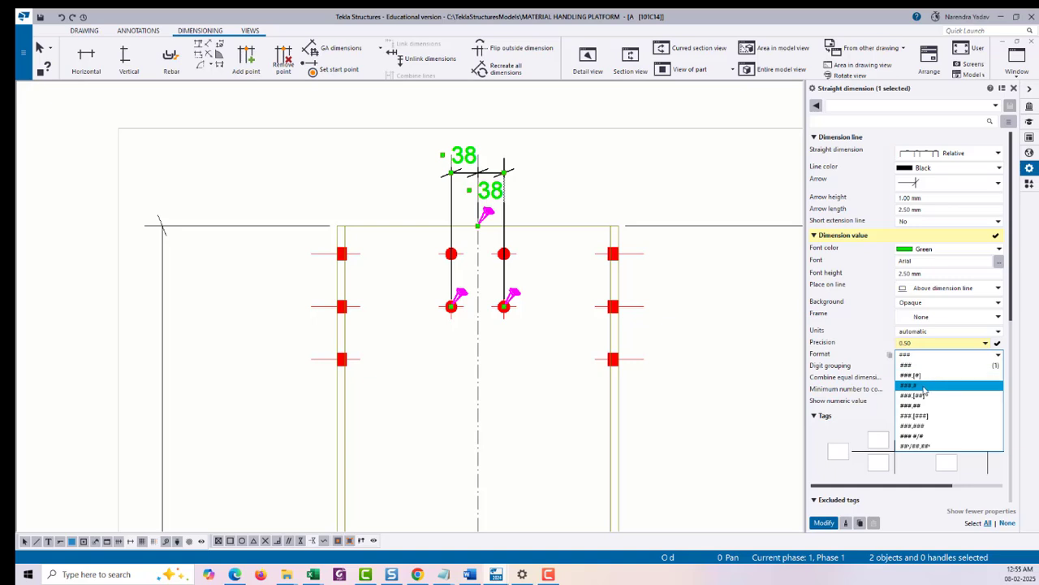
{"action": "left_click", "coordinate": [923, 386]}
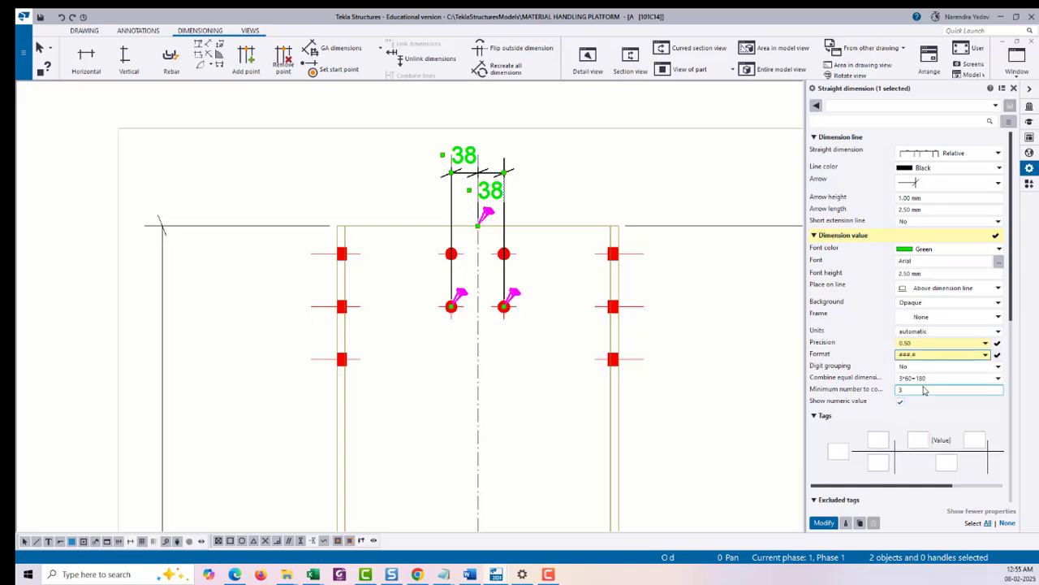
{"action": "left_click", "coordinate": [824, 524]}
{"action": "scroll", "coordinate": [696, 336], "scroll_direction": "down", "scroll_amount": 4}
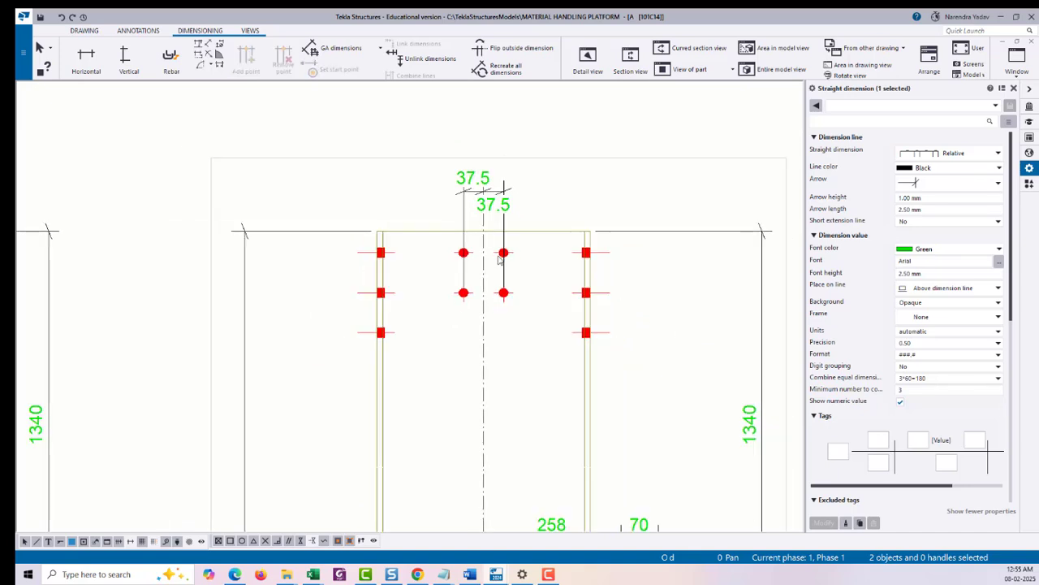
{"action": "left_click", "coordinate": [645, 357]}
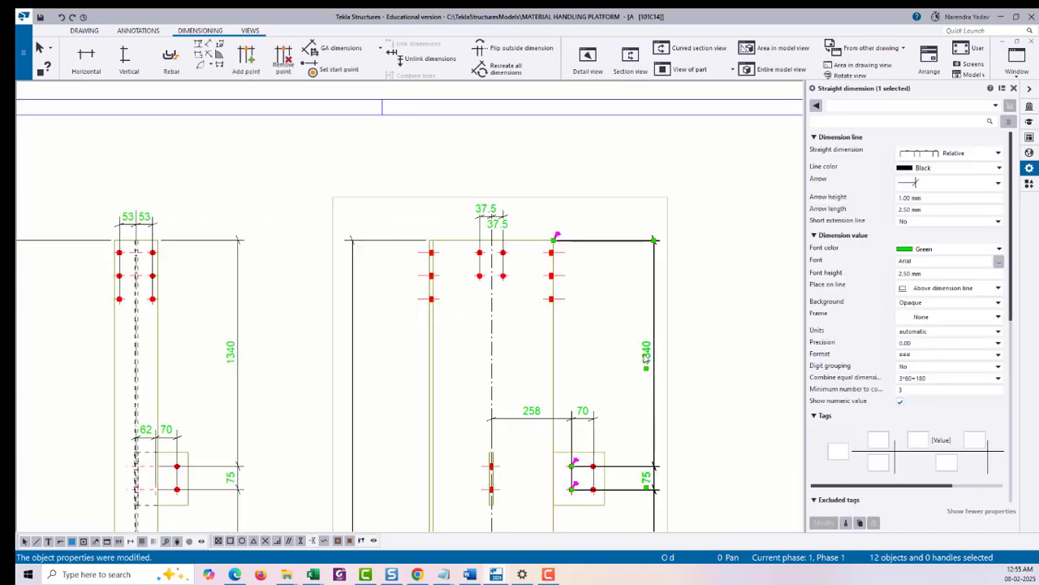
{"action": "left_click", "coordinate": [846, 524]}
{"action": "middle_click_drag", "start_coordinate": [613, 351], "coordinate": [586, 235]}
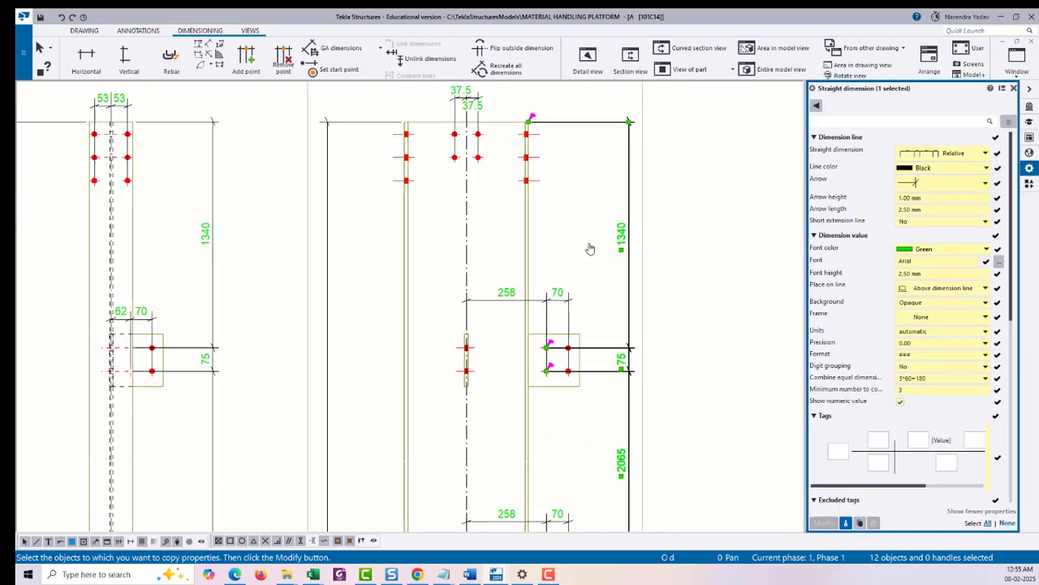
{"action": "left_click", "coordinate": [563, 296]}
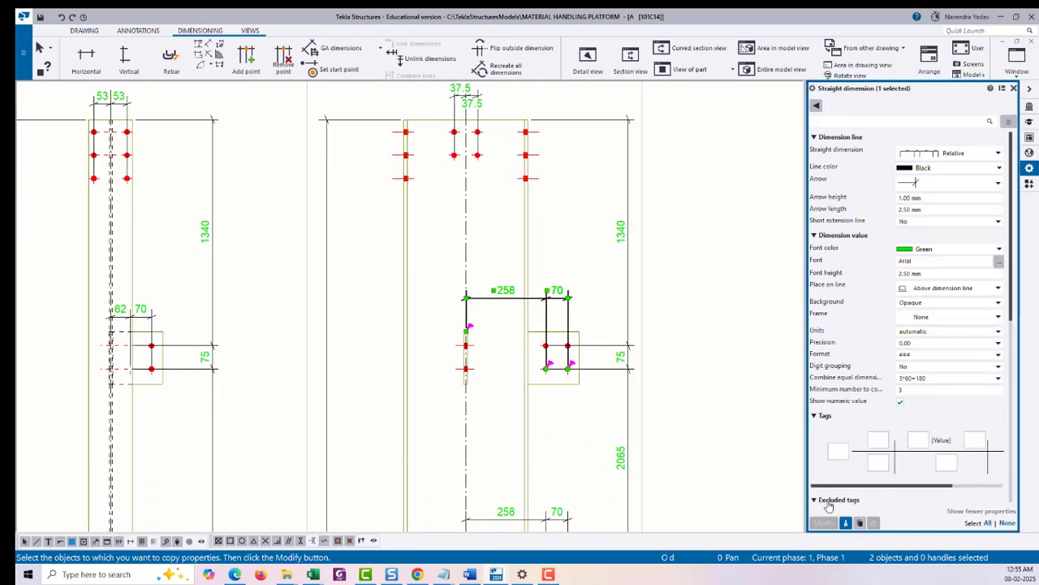
{"action": "left_click", "coordinate": [731, 425]}
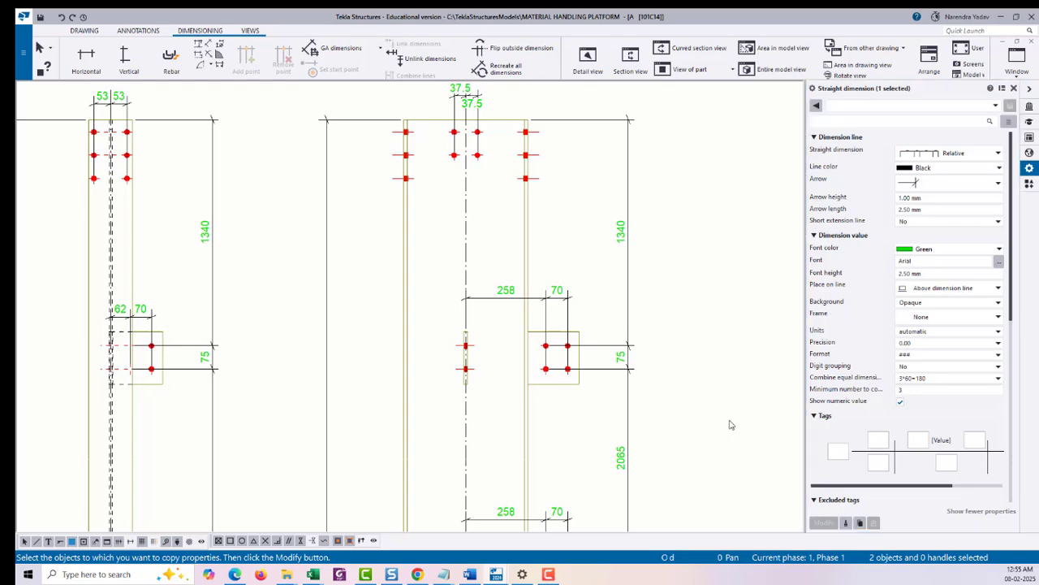
Place a level mark on the underside of the narrow view's base plate, with its text above the plate, and end the command.
{"action": "scroll", "coordinate": [570, 321], "scroll_direction": "down", "scroll_amount": 4}
{"action": "middle_click_drag", "start_coordinate": [615, 319], "coordinate": [603, 225]}
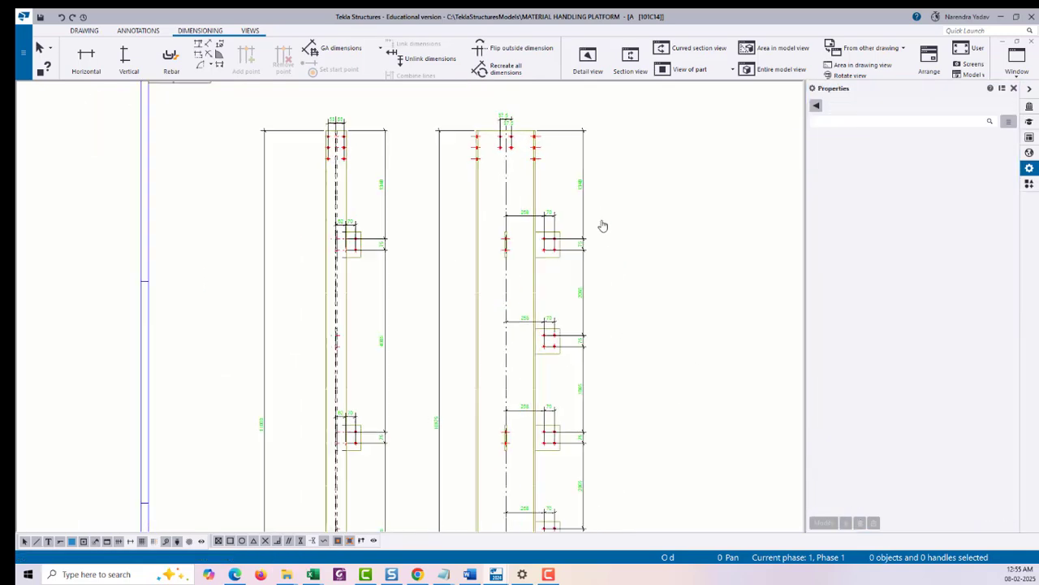
{"action": "middle_click_drag", "start_coordinate": [632, 351], "coordinate": [622, 213]}
{"action": "middle_click_drag", "start_coordinate": [631, 400], "coordinate": [640, 302]}
{"action": "mouse_move", "coordinate": [633, 367]}
{"action": "middle_mouse_down"}
{"action": "mouse_move", "coordinate": [619, 284]}
{"action": "mouse_move", "coordinate": [628, 260]}
{"action": "middle_mouse_up"}
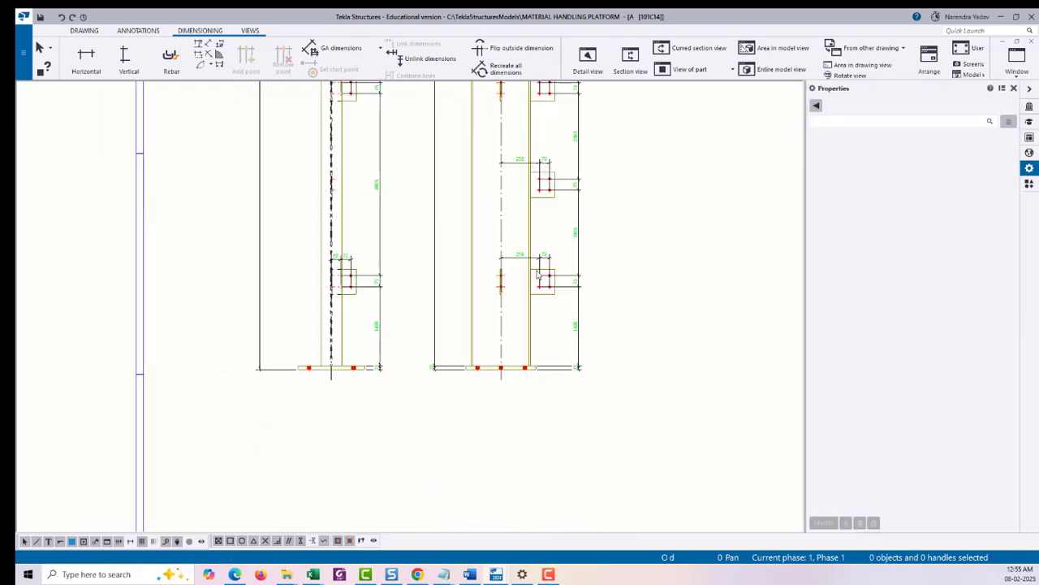
{"action": "middle_click_drag", "start_coordinate": [571, 346], "coordinate": [571, 399]}
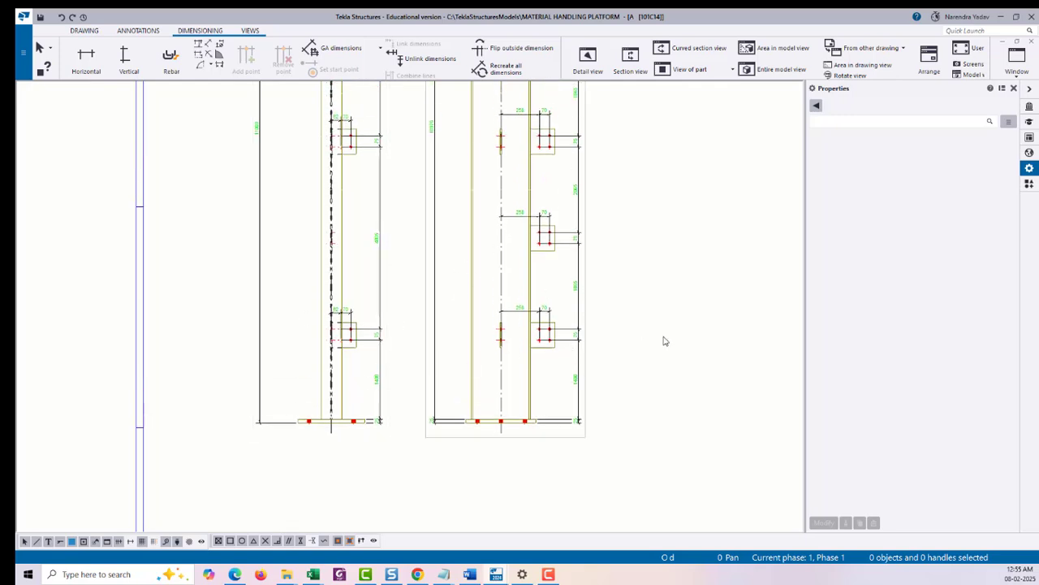
{"action": "middle_click_drag", "start_coordinate": [352, 464], "coordinate": [369, 426]}
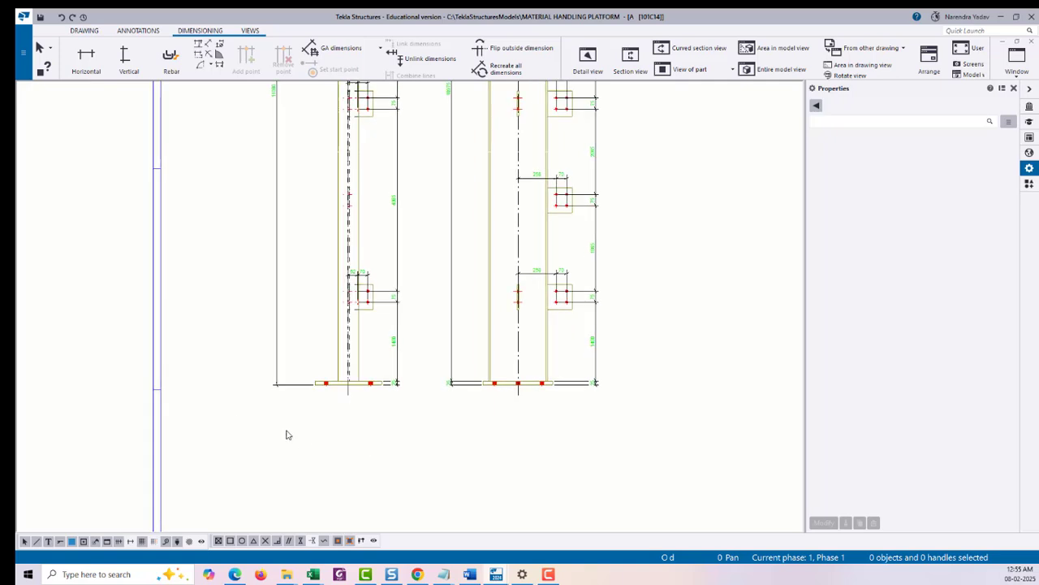
{"action": "left_click", "coordinate": [140, 31]}
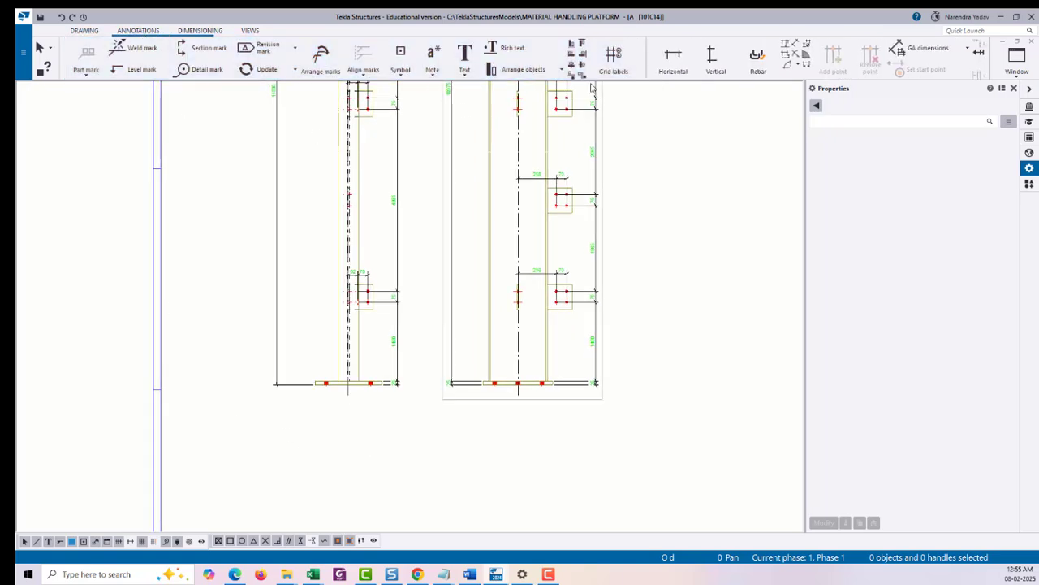
{"action": "left_click", "coordinate": [134, 69]}
{"action": "scroll", "coordinate": [325, 378], "scroll_direction": "up", "scroll_amount": 8}
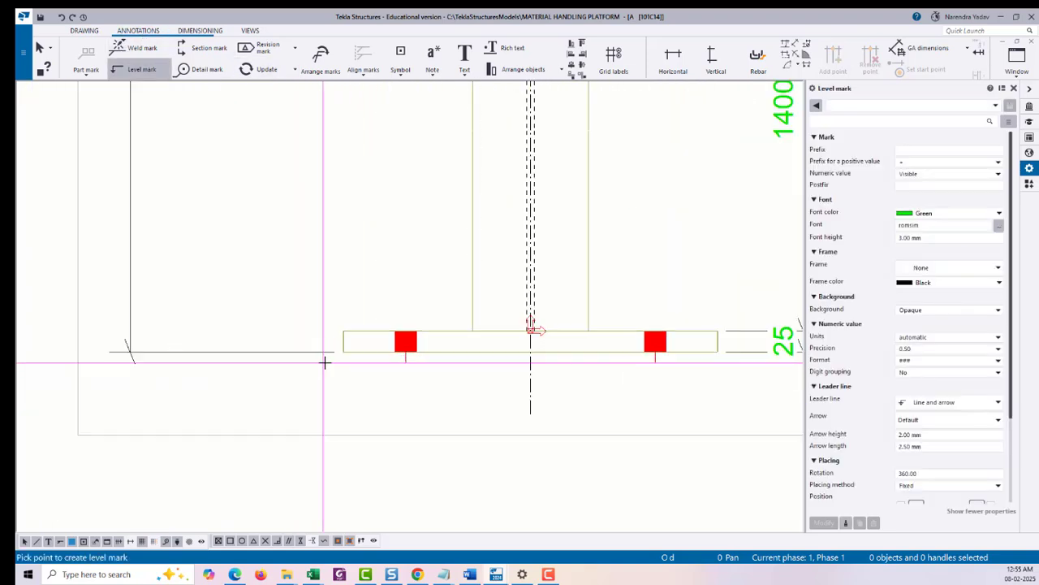
{"action": "left_click", "coordinate": [364, 350]}
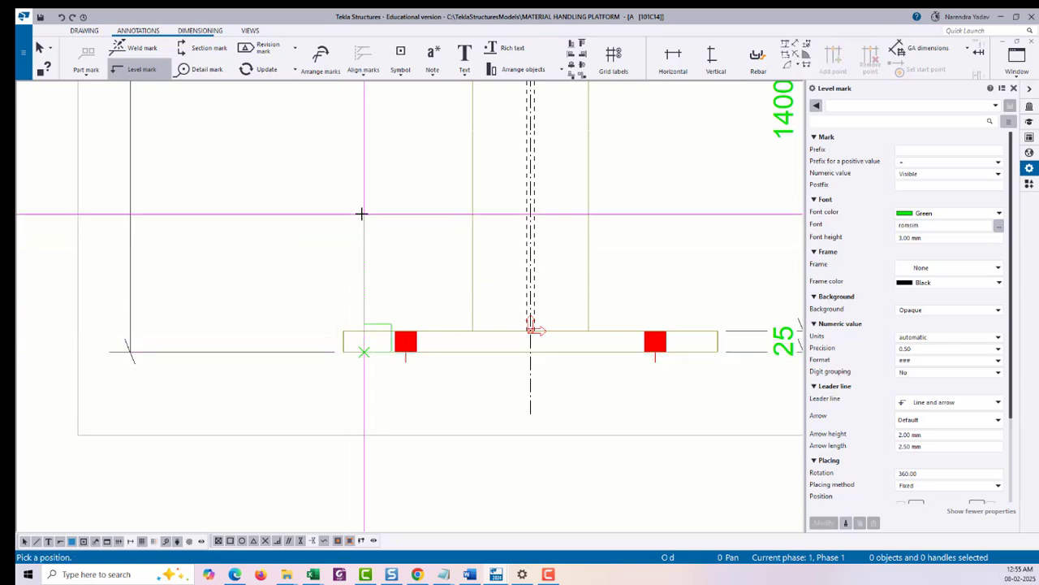
{"action": "left_click", "coordinate": [364, 214]}
{"action": "right_click", "coordinate": [327, 184]}
{"action": "left_click", "coordinate": [355, 191]}
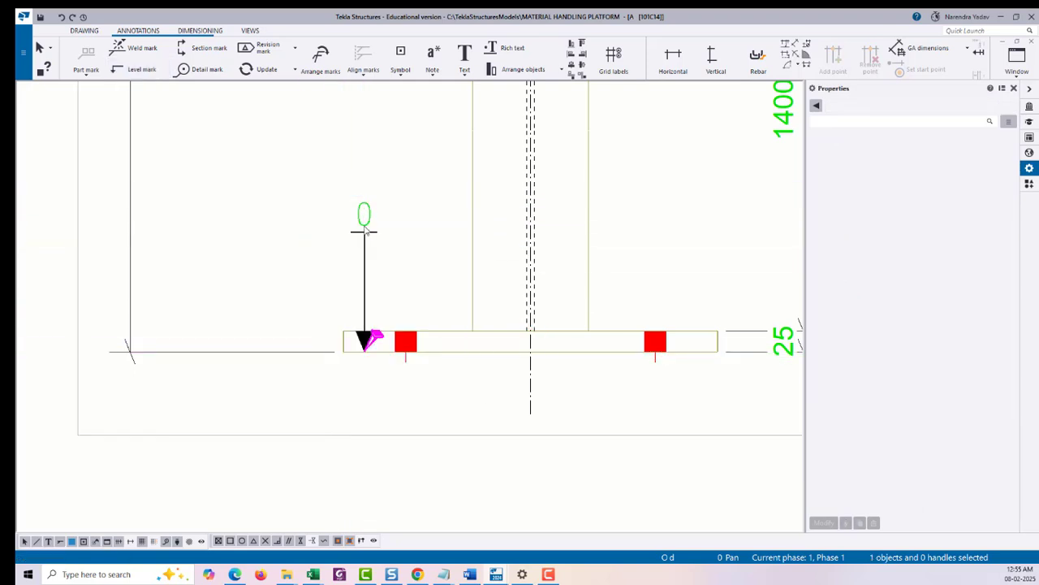
Move the base plate's level mark off the plate onto the extension line of the narrow view's overall height dimension.
{"action": "mouse_move", "coordinate": [366, 231]}
{"action": "left_mouse_down"}
{"action": "mouse_move", "coordinate": [309, 211]}
{"action": "mouse_move", "coordinate": [320, 211]}
{"action": "mouse_move", "coordinate": [341, 214]}
{"action": "mouse_move", "coordinate": [235, 224]}
{"action": "left_mouse_up"}
{"action": "left_click", "coordinate": [324, 232]}
{"action": "scroll", "coordinate": [381, 345], "scroll_direction": "down", "scroll_amount": 2}
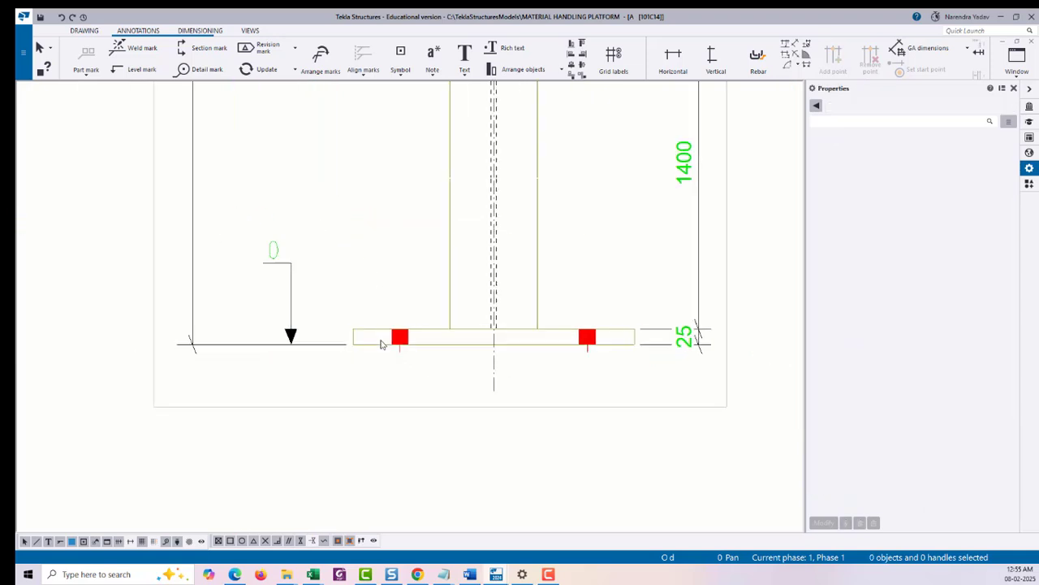
Place a level mark on the top corner of the column in the narrow view, with its text above, and end the command.
{"action": "scroll", "coordinate": [413, 342], "scroll_direction": "down", "scroll_amount": 6}
{"action": "middle_click_drag", "start_coordinate": [437, 225], "coordinate": [438, 357]}
{"action": "middle_click_drag", "start_coordinate": [439, 97], "coordinate": [446, 264]}
{"action": "middle_click_drag", "start_coordinate": [454, 114], "coordinate": [458, 259]}
{"action": "scroll", "coordinate": [458, 260], "scroll_direction": "up", "scroll_amount": 8}
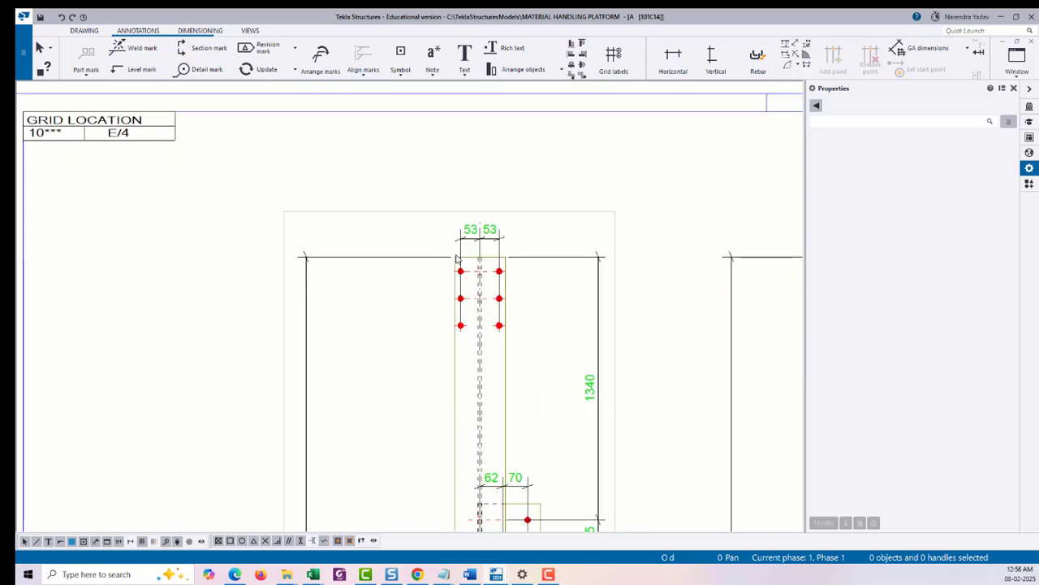
{"action": "left_click", "coordinate": [140, 71]}
{"action": "scroll", "coordinate": [479, 308], "scroll_direction": "up", "scroll_amount": 3}
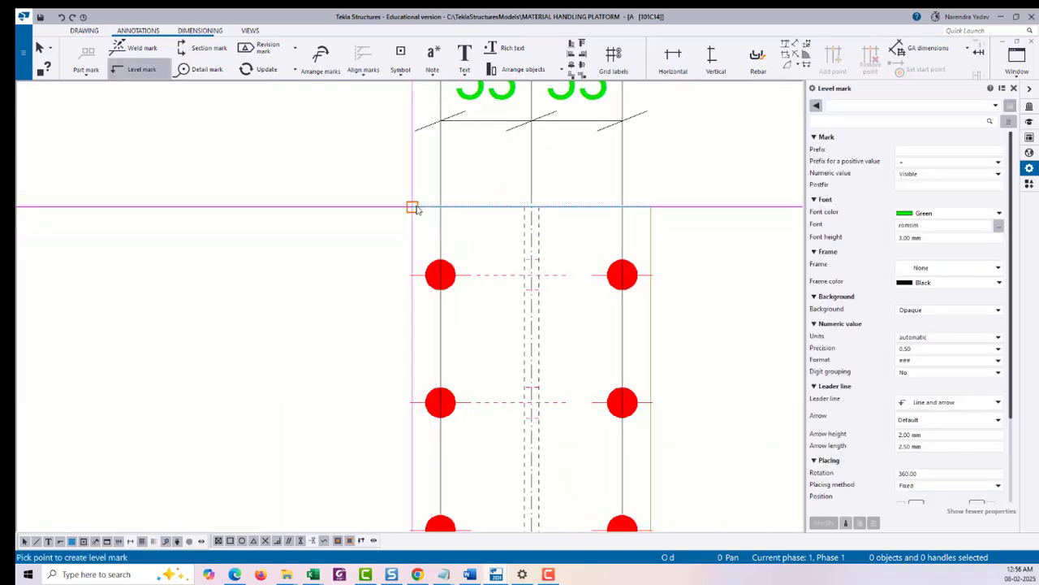
{"action": "scroll", "coordinate": [410, 219], "scroll_direction": "down", "scroll_amount": 3}
{"action": "middle_click_drag", "start_coordinate": [399, 108], "coordinate": [429, 195]}
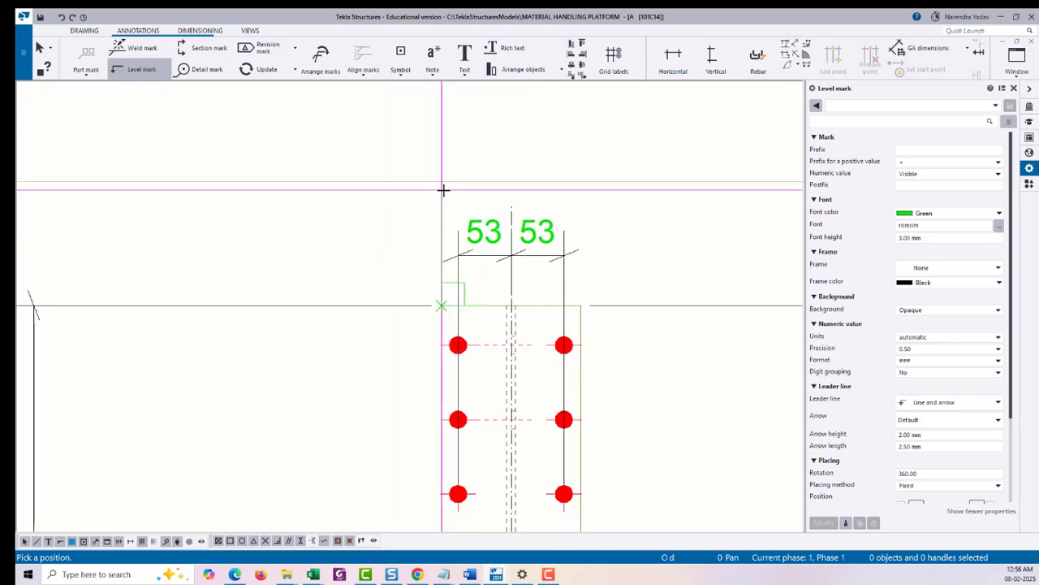
{"action": "left_click", "coordinate": [443, 190]}
{"action": "right_click", "coordinate": [412, 166]}
{"action": "left_click", "coordinate": [426, 173]}
Move the column top's level mark clear of the bolt dimensions onto the overall height dimension's extension line.
{"action": "left_click", "coordinate": [454, 196]}
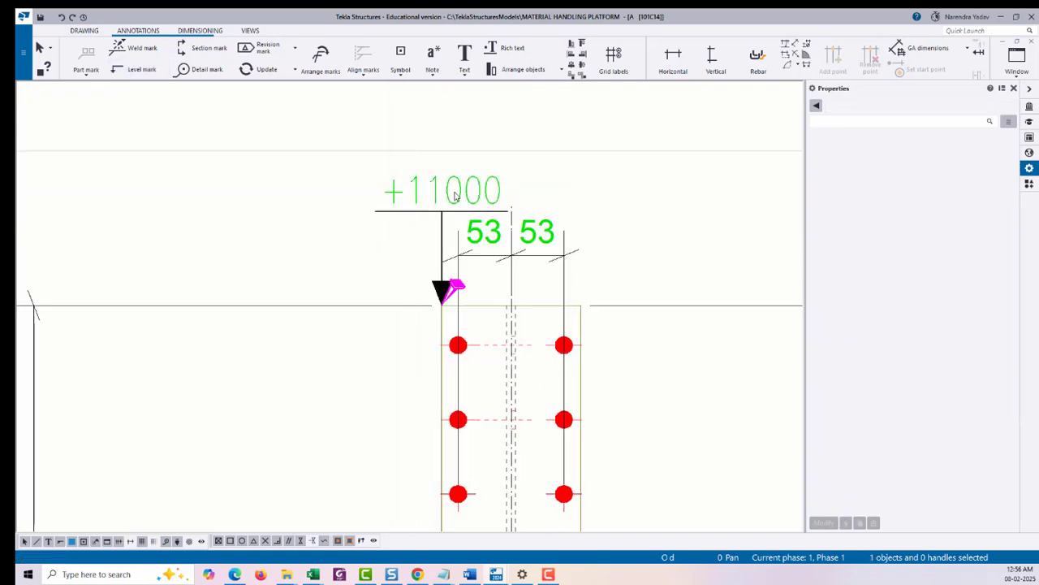
{"action": "mouse_move", "coordinate": [455, 196]}
{"action": "left_mouse_down"}
{"action": "mouse_move", "coordinate": [213, 180]}
{"action": "mouse_move", "coordinate": [232, 221]}
{"action": "left_mouse_up"}
{"action": "left_click", "coordinate": [387, 230]}
{"action": "scroll", "coordinate": [379, 267], "scroll_direction": "down", "scroll_amount": 2}
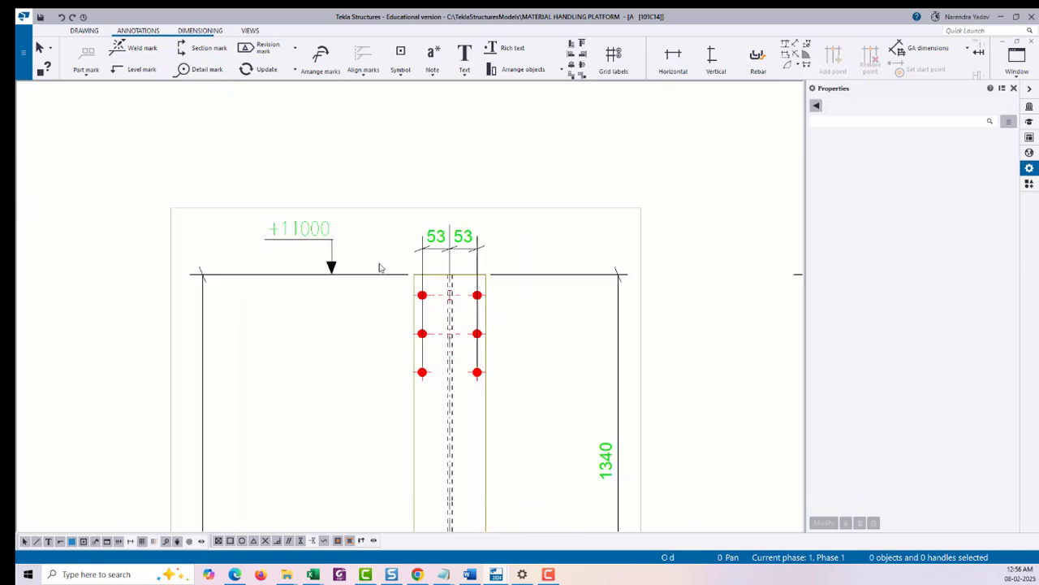
Review the dimensions and level marks of both column views from the column top to the base plates.
{"action": "scroll", "coordinate": [349, 260], "scroll_direction": "down", "scroll_amount": 2}
{"action": "scroll", "coordinate": [355, 267], "scroll_direction": "down", "scroll_amount": 2}
{"action": "middle_click_drag", "start_coordinate": [449, 348], "coordinate": [427, 287]}
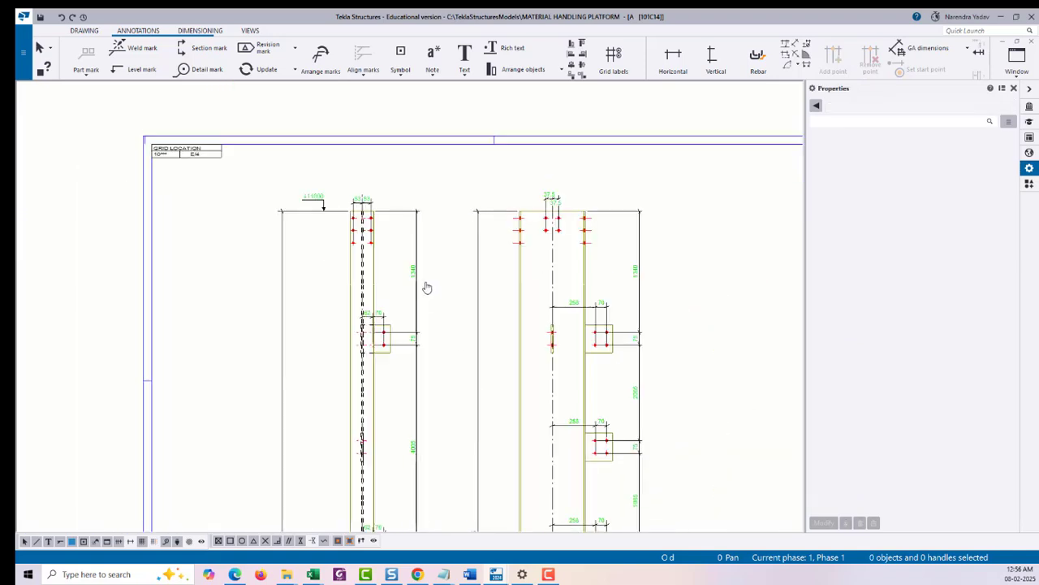
{"action": "middle_click_drag", "start_coordinate": [580, 390], "coordinate": [533, 297]}
{"action": "middle_click_drag", "start_coordinate": [564, 347], "coordinate": [550, 283]}
{"action": "middle_click_drag", "start_coordinate": [601, 385], "coordinate": [589, 230]}
{"action": "middle_click_drag", "start_coordinate": [614, 430], "coordinate": [617, 311]}
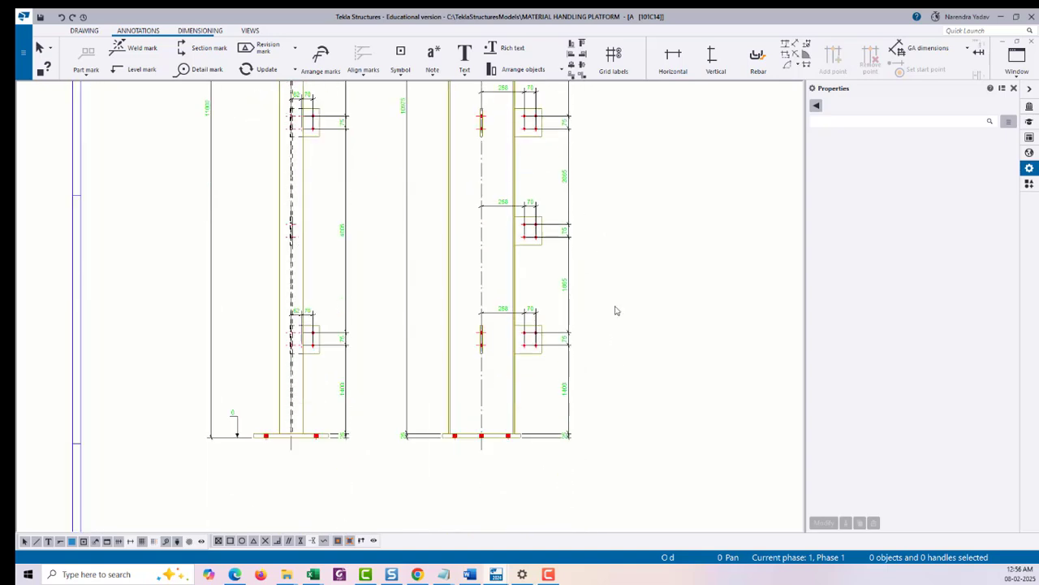
{"action": "mouse_move", "coordinate": [621, 378]}
{"action": "middle_mouse_down"}
{"action": "mouse_move", "coordinate": [642, 303]}
{"action": "mouse_move", "coordinate": [606, 367]}
{"action": "middle_mouse_up"}
{"action": "scroll", "coordinate": [606, 367], "scroll_direction": "down", "scroll_amount": 3}
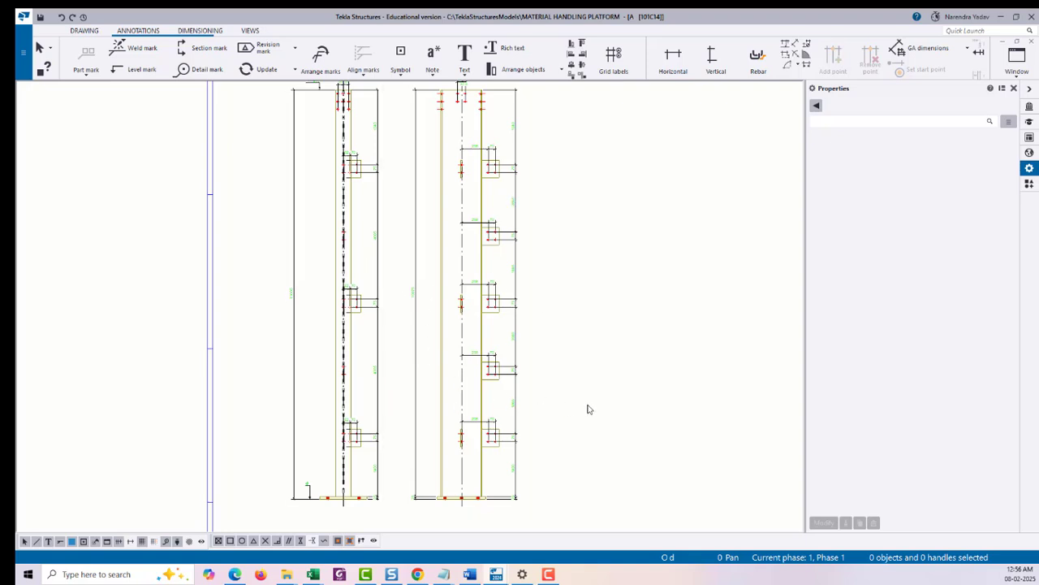
Try to dimension the lowest centreline cleat's thickness horizontally about the column axis in the wide view.
{"action": "scroll", "coordinate": [557, 426], "scroll_direction": "up", "scroll_amount": 8}
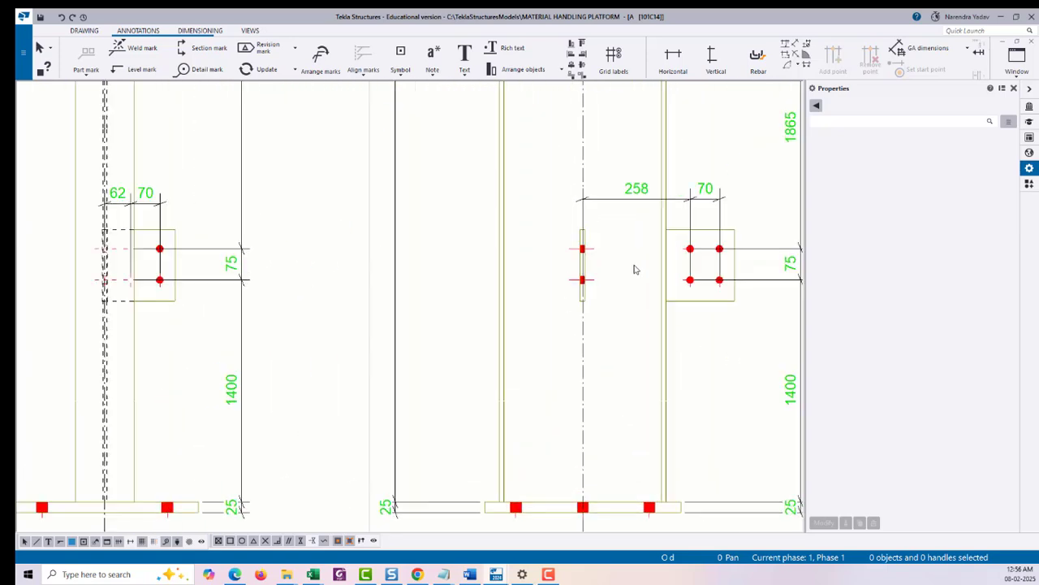
{"action": "scroll", "coordinate": [564, 237], "scroll_direction": "up", "scroll_amount": 1}
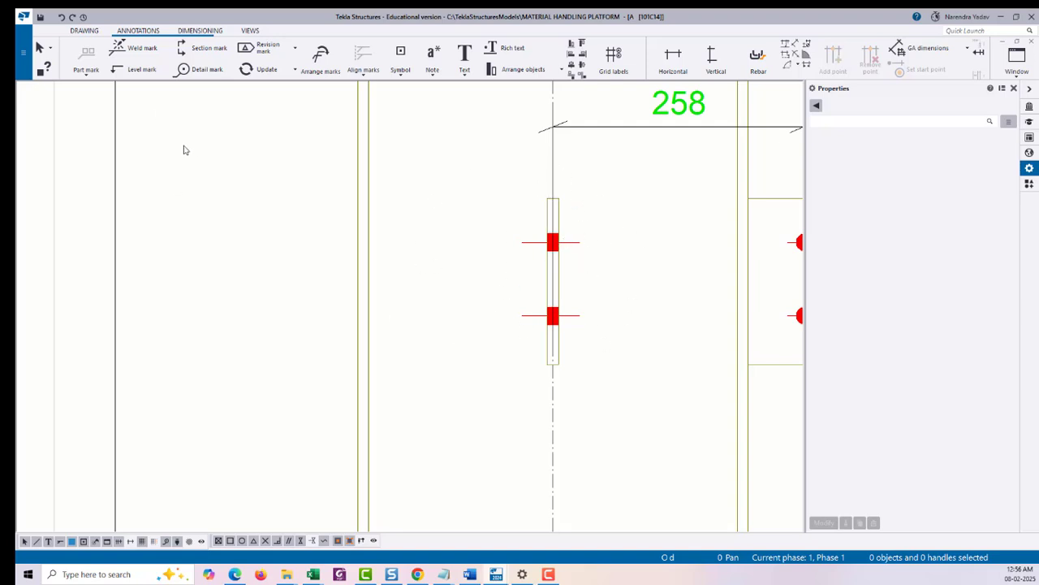
{"action": "left_click", "coordinate": [200, 30]}
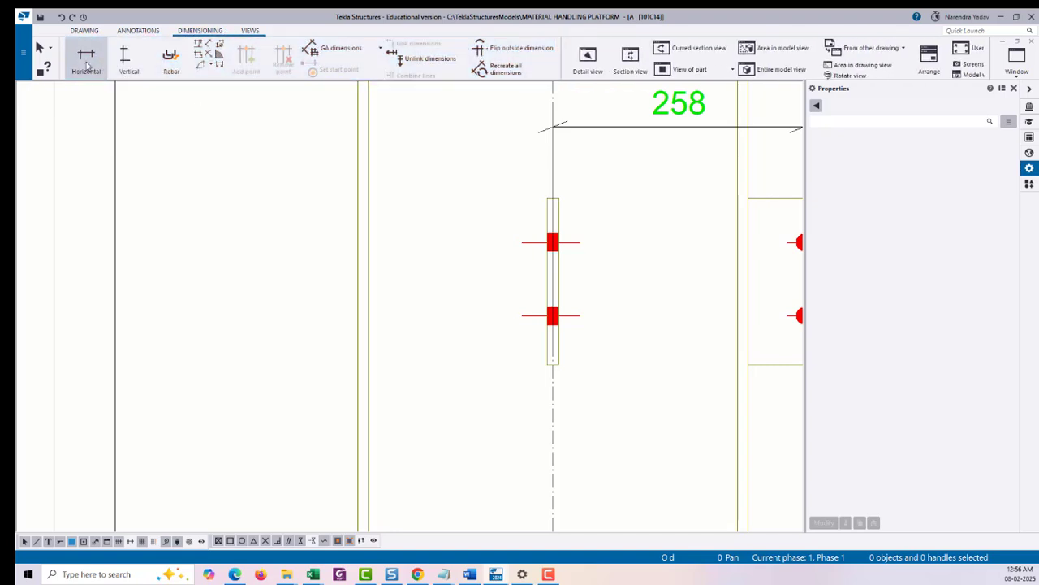
{"action": "left_click", "coordinate": [87, 65]}
{"action": "scroll", "coordinate": [561, 203], "scroll_direction": "up", "scroll_amount": 5}
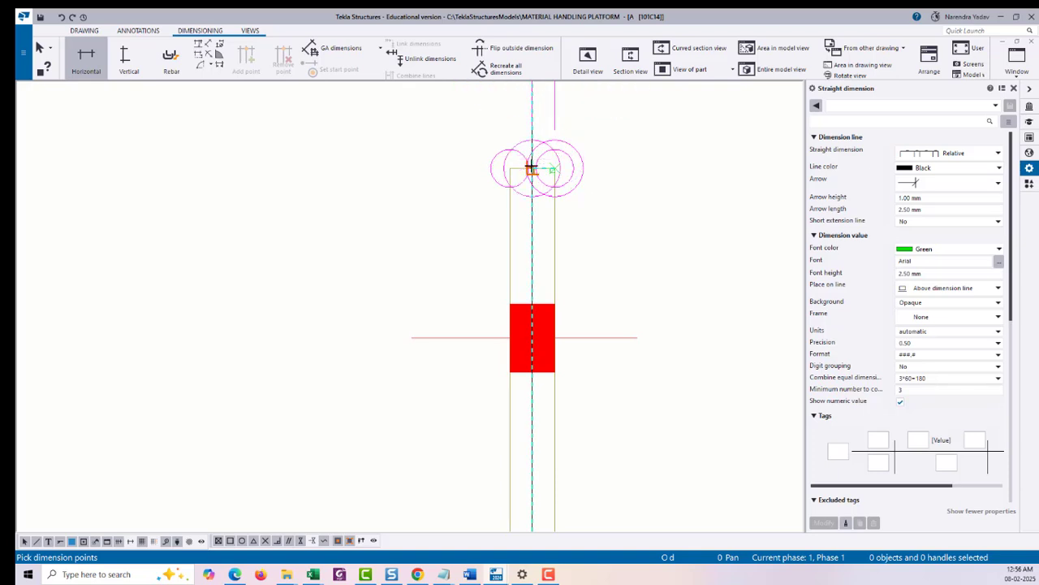
{"action": "left_click", "coordinate": [531, 169]}
{"action": "scroll", "coordinate": [544, 338], "scroll_direction": "down", "scroll_amount": 2}
{"action": "middle_click", "coordinate": [537, 188]}
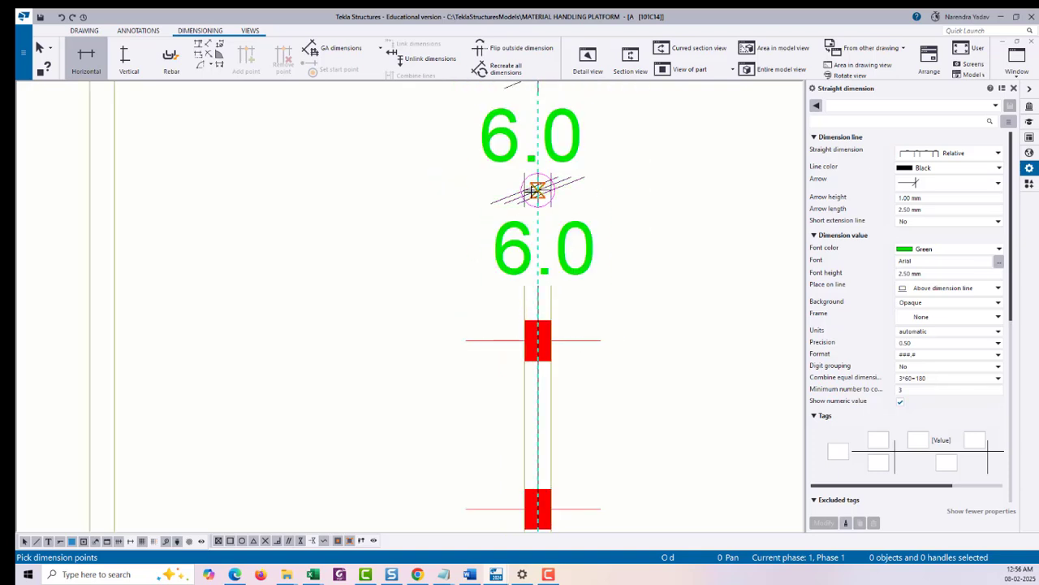
End the dimension command and delete the thickness dimension from the centreline cleat.
{"action": "right_click", "coordinate": [454, 172]}
{"action": "left_click", "coordinate": [483, 179]}
{"action": "left_click", "coordinate": [502, 156]}
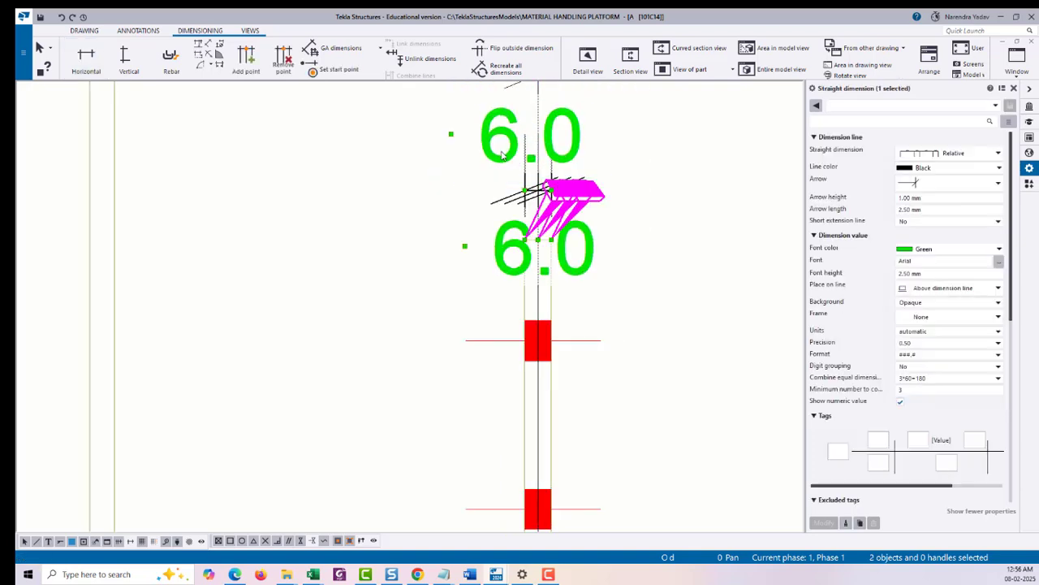
{"action": "key", "text": "Delete"}
{"action": "scroll", "coordinate": [451, 233], "scroll_direction": "down", "scroll_amount": 5}
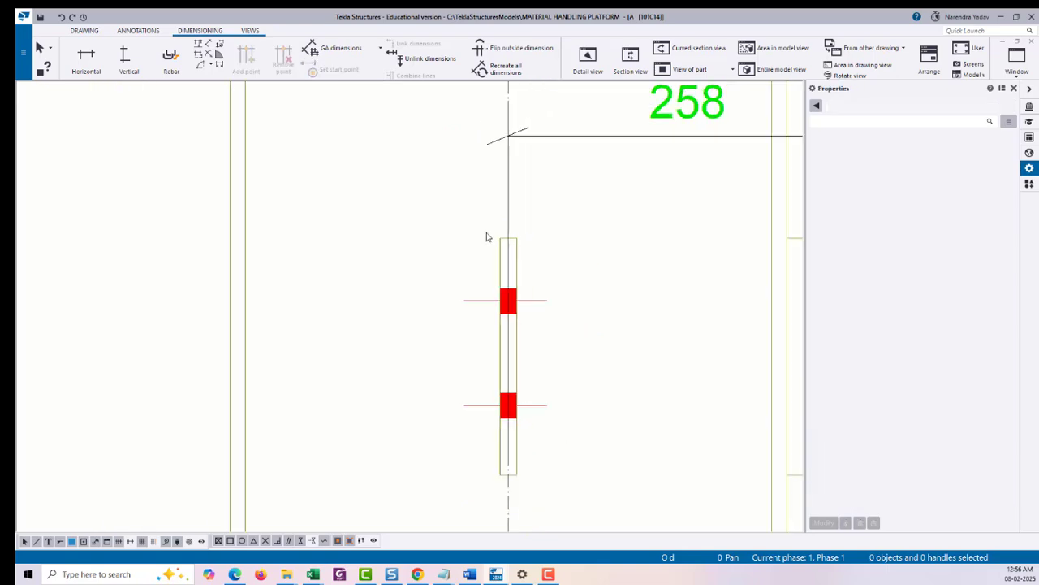
Add a part mark to the column profile in the narrow view using the applied mark properties, and inspect the mark's content elements.
{"action": "scroll", "coordinate": [572, 220], "scroll_direction": "down", "scroll_amount": 2}
{"action": "middle_click_drag", "start_coordinate": [281, 237], "coordinate": [373, 264]}
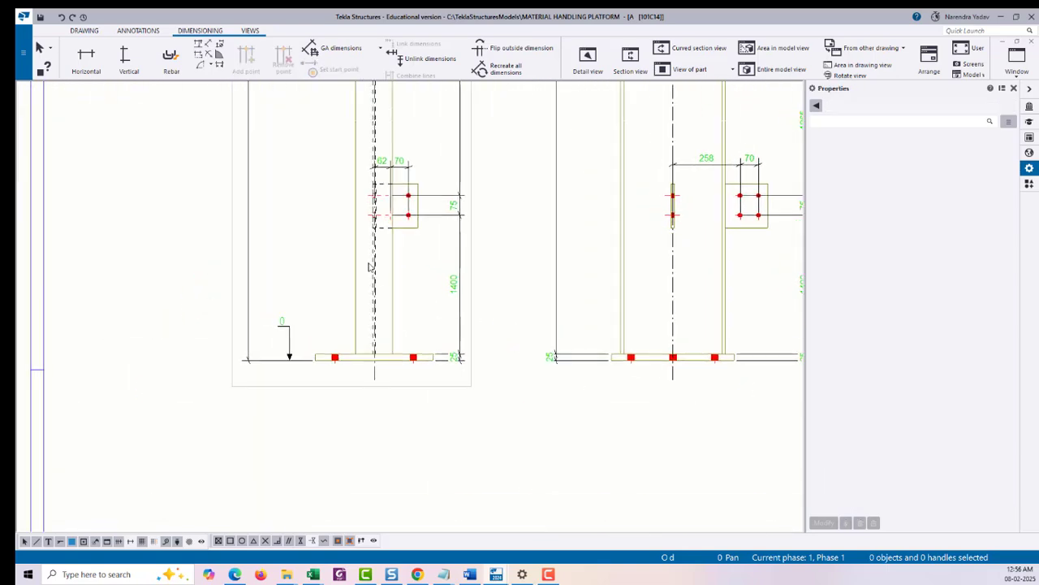
{"action": "scroll", "coordinate": [376, 260], "scroll_direction": "up", "scroll_amount": 3}
{"action": "right_click", "coordinate": [412, 219]}
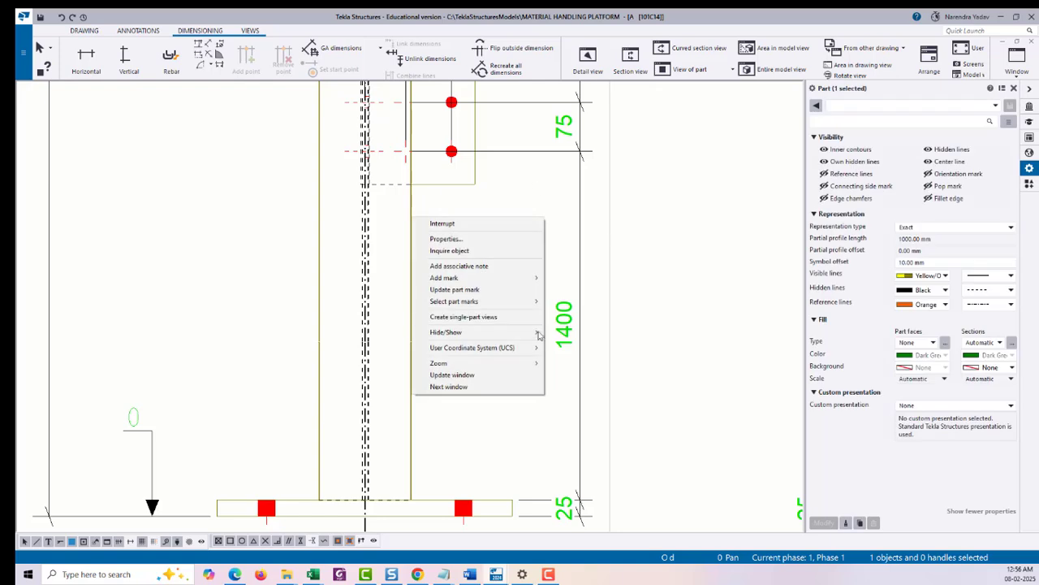
{"action": "mouse_move", "coordinate": [520, 278]}
{"action": "left_click", "coordinate": [617, 290]}
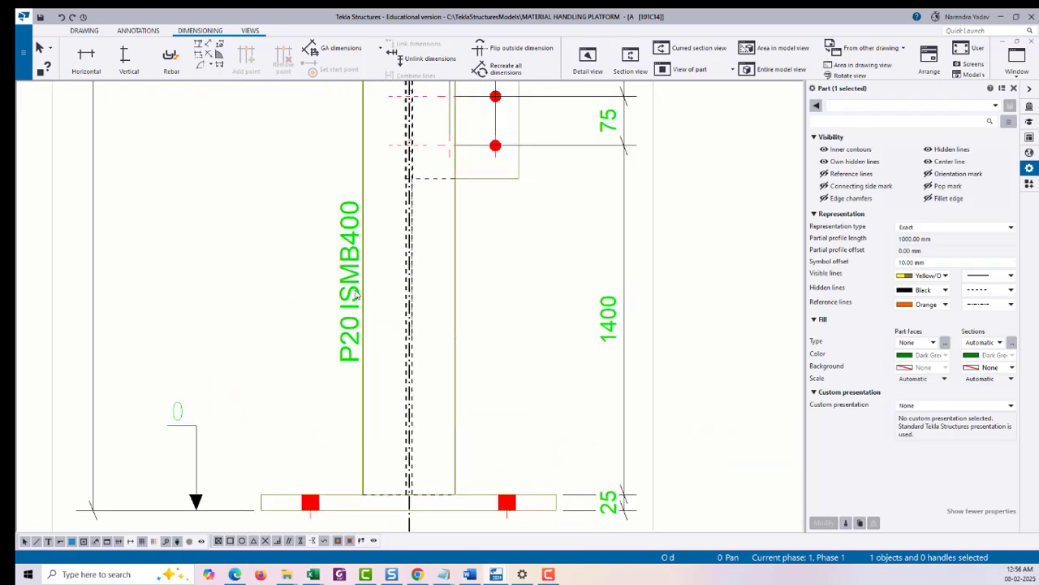
{"action": "left_click", "coordinate": [355, 280]}
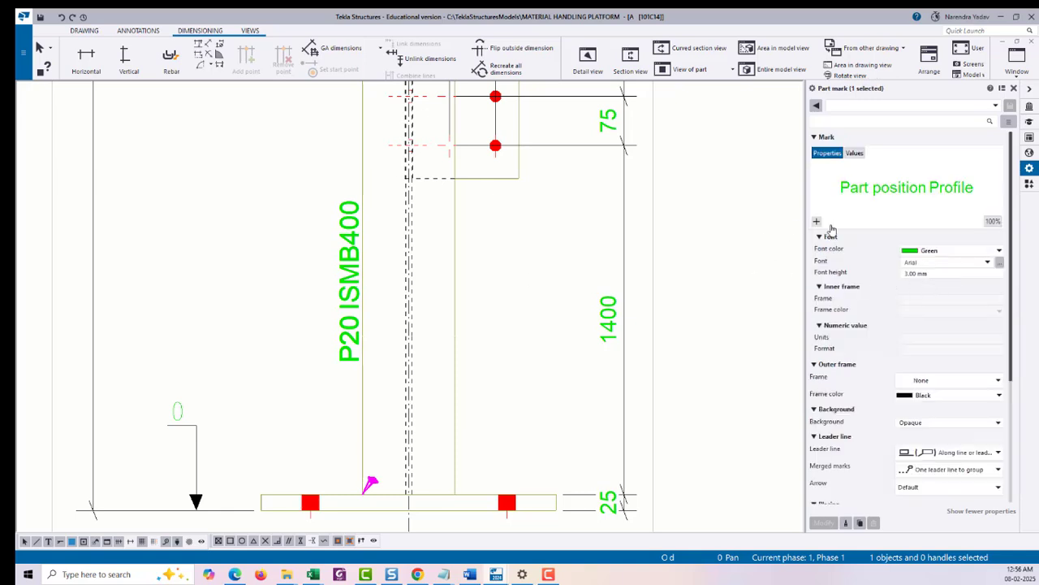
{"action": "left_click", "coordinate": [890, 191]}
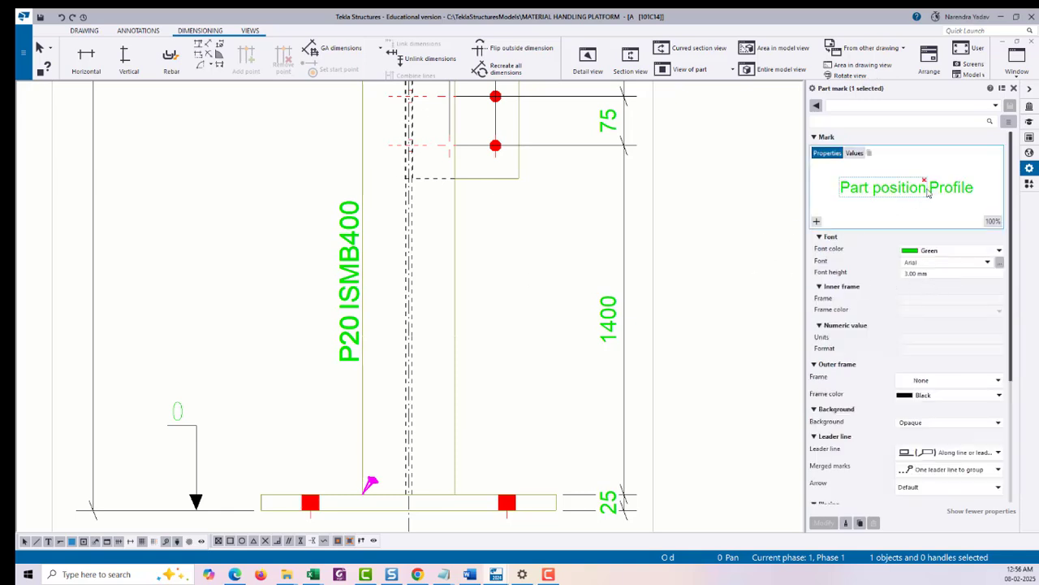
{"action": "scroll", "coordinate": [483, 252], "scroll_direction": "down", "scroll_amount": 3}
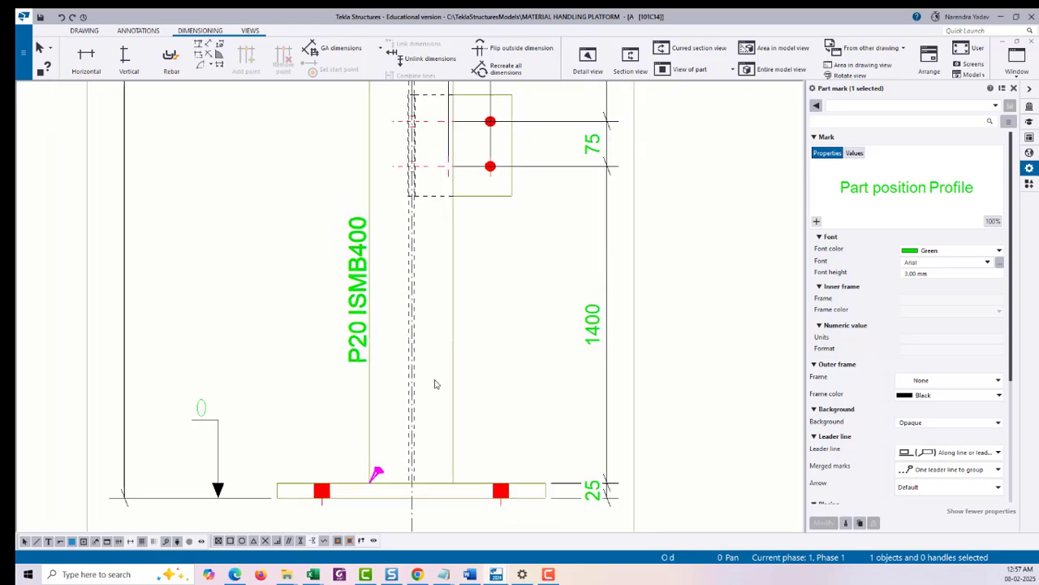
{"action": "scroll", "coordinate": [382, 300], "scroll_direction": "down", "scroll_amount": 2}
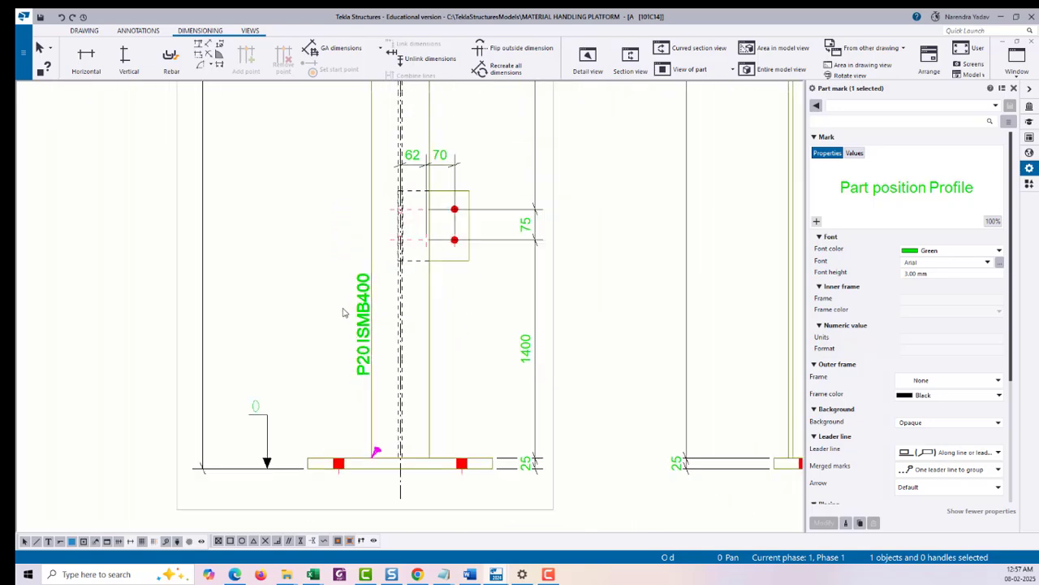
Add a part mark to the column profile in the wide view using the applied mark properties.
{"action": "middle_click_drag", "start_coordinate": [720, 308], "coordinate": [614, 266]}
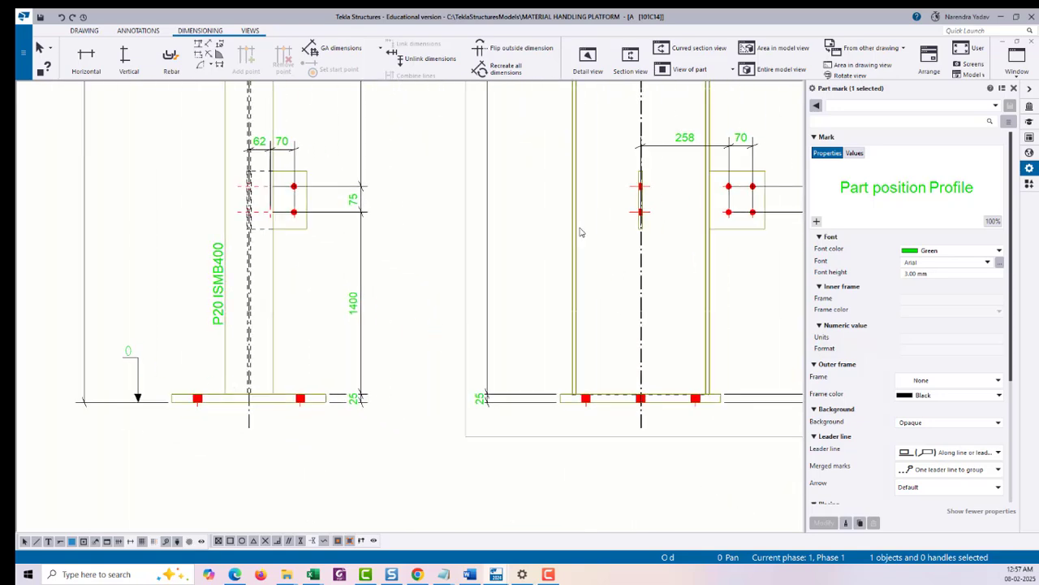
{"action": "right_click", "coordinate": [623, 326]}
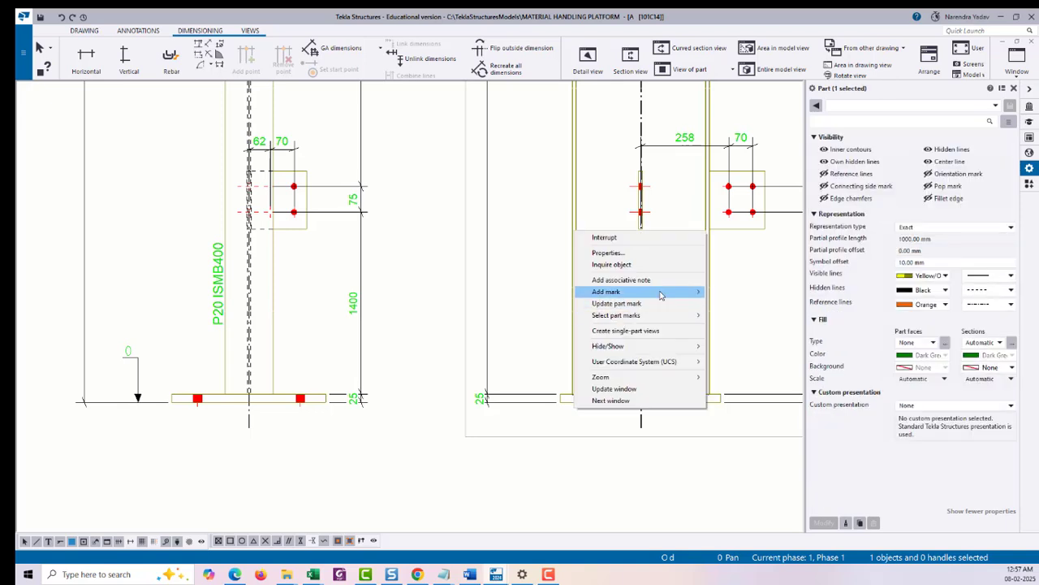
{"action": "mouse_move", "coordinate": [660, 293]}
{"action": "left_click", "coordinate": [758, 305]}
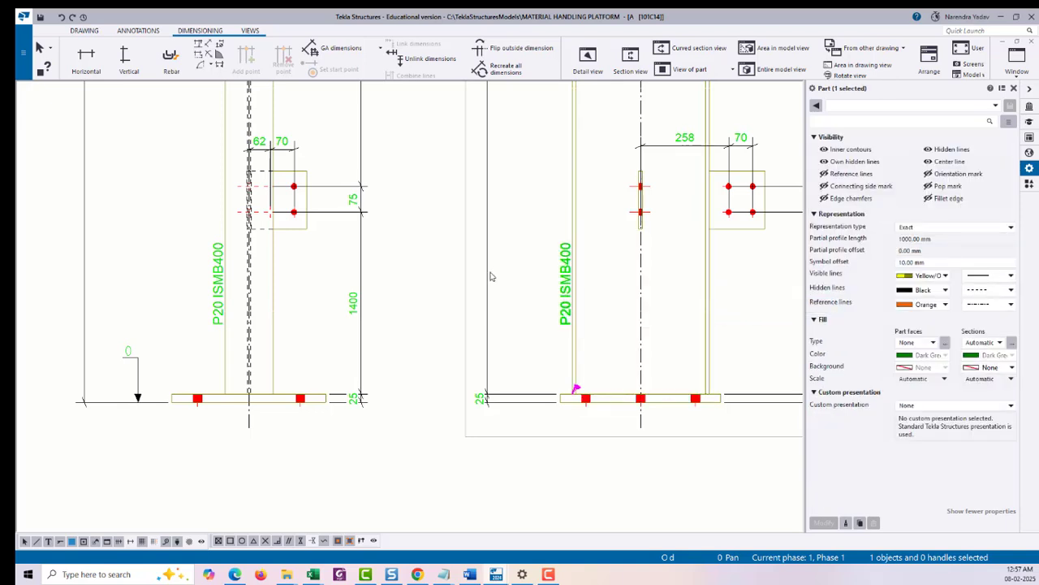
Add a part mark to the lowest cleat in the narrow view using the applied mark properties, and move it below the cleat.
{"action": "scroll", "coordinate": [271, 250], "scroll_direction": "up", "scroll_amount": 2}
{"action": "right_click", "coordinate": [301, 227]}
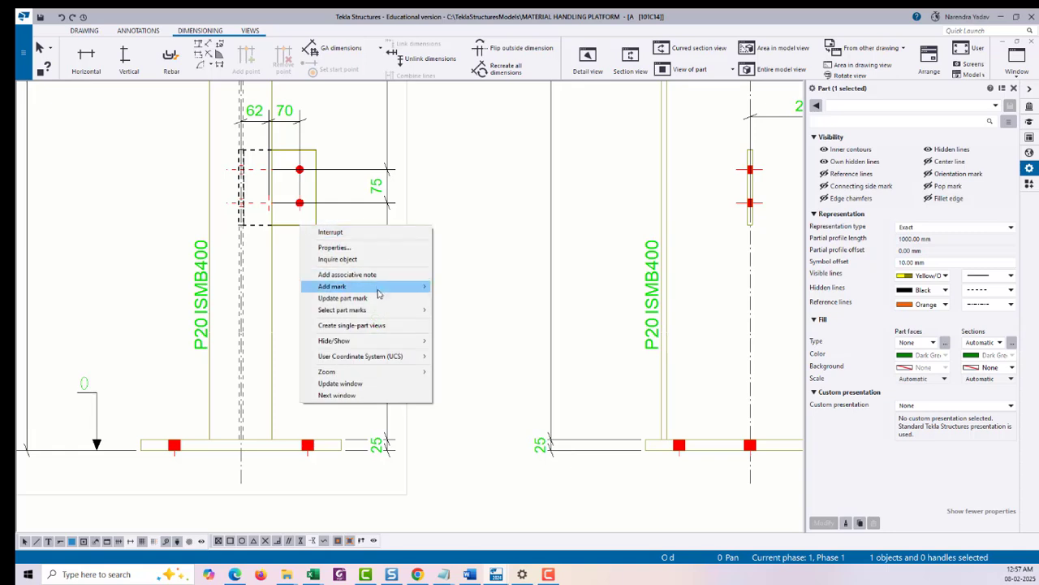
{"action": "mouse_move", "coordinate": [377, 290]}
{"action": "left_click", "coordinate": [484, 301]}
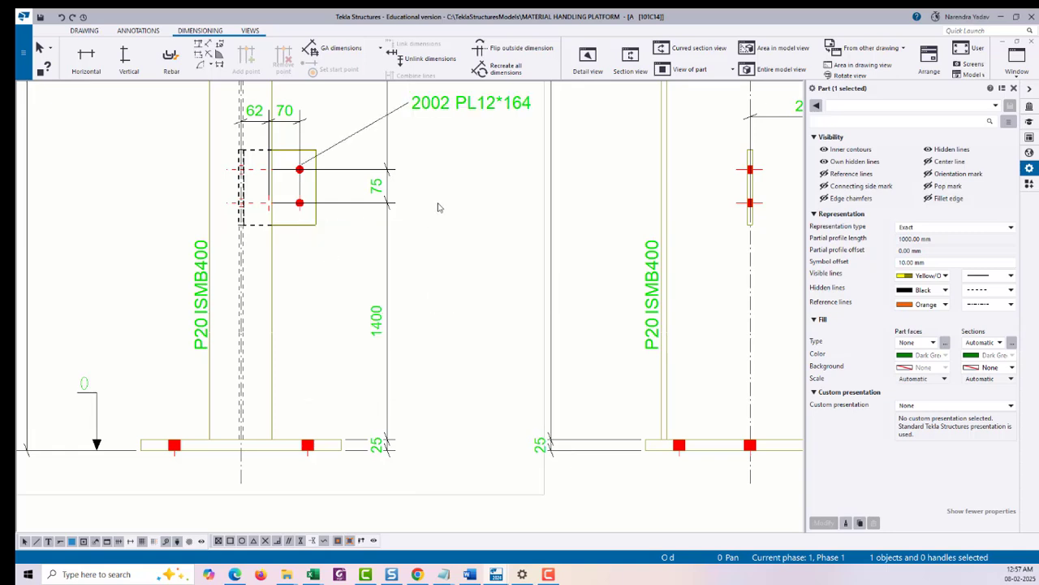
{"action": "middle_click_drag", "start_coordinate": [456, 131], "coordinate": [492, 189]}
{"action": "left_click", "coordinate": [510, 164]}
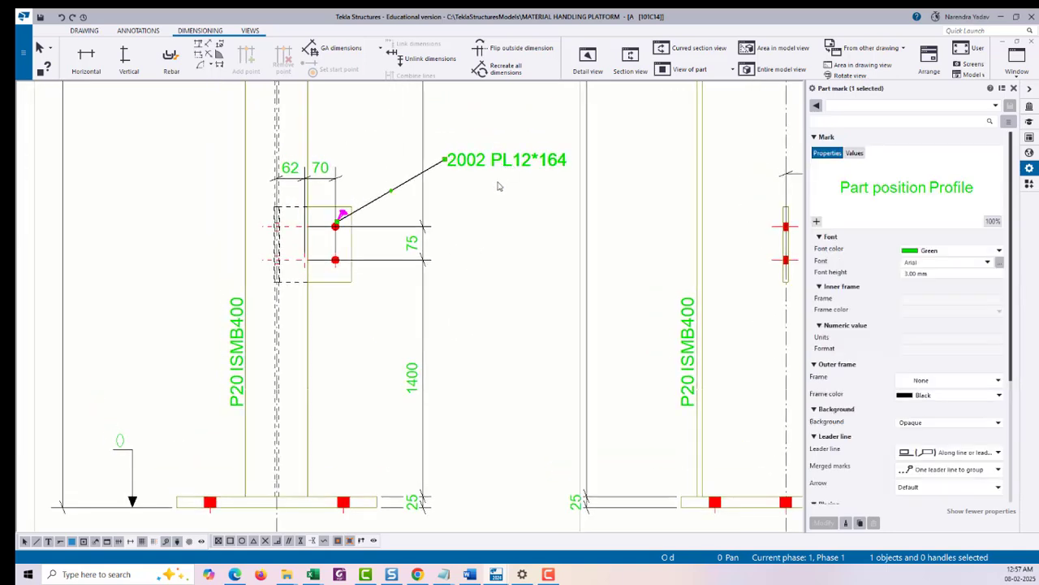
{"action": "left_click_drag", "start_coordinate": [509, 162], "coordinate": [406, 313]}
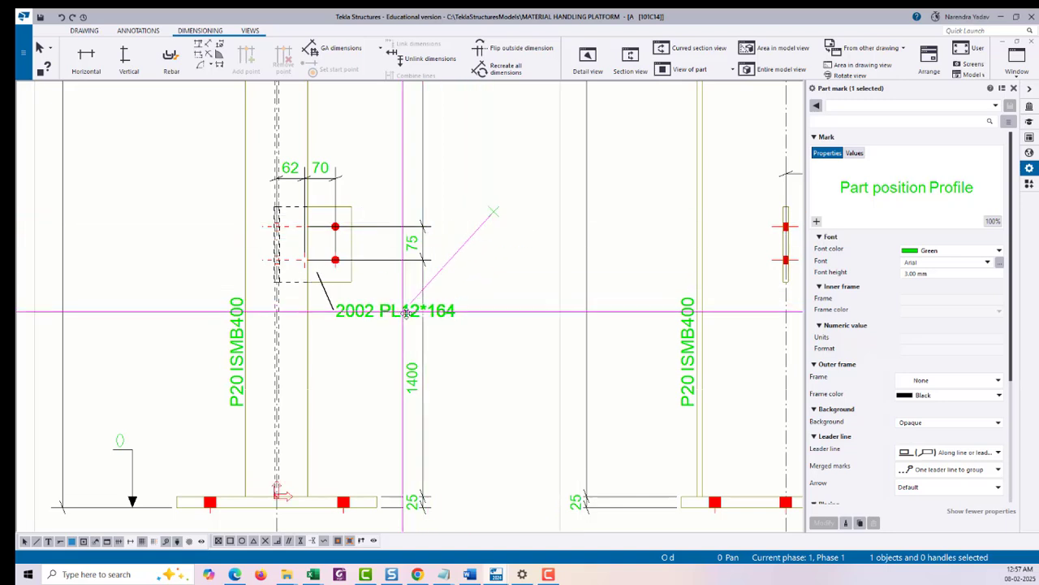
Remove the Profile element from the narrow view's cleat mark, apply the change, and move the mark closer to the cleat.
{"action": "left_click", "coordinate": [953, 188]}
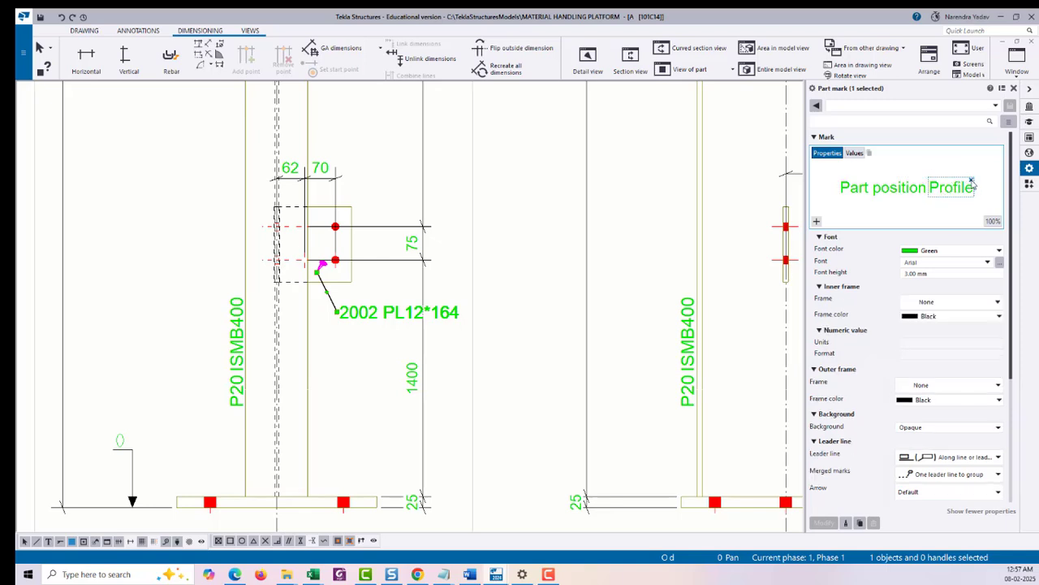
{"action": "left_click", "coordinate": [971, 182]}
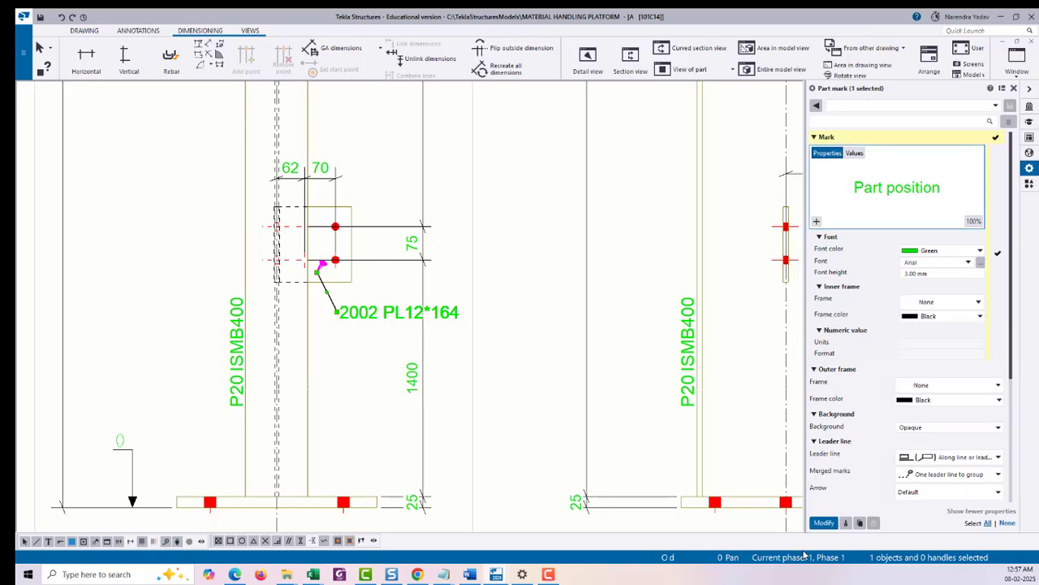
{"action": "left_click", "coordinate": [824, 523]}
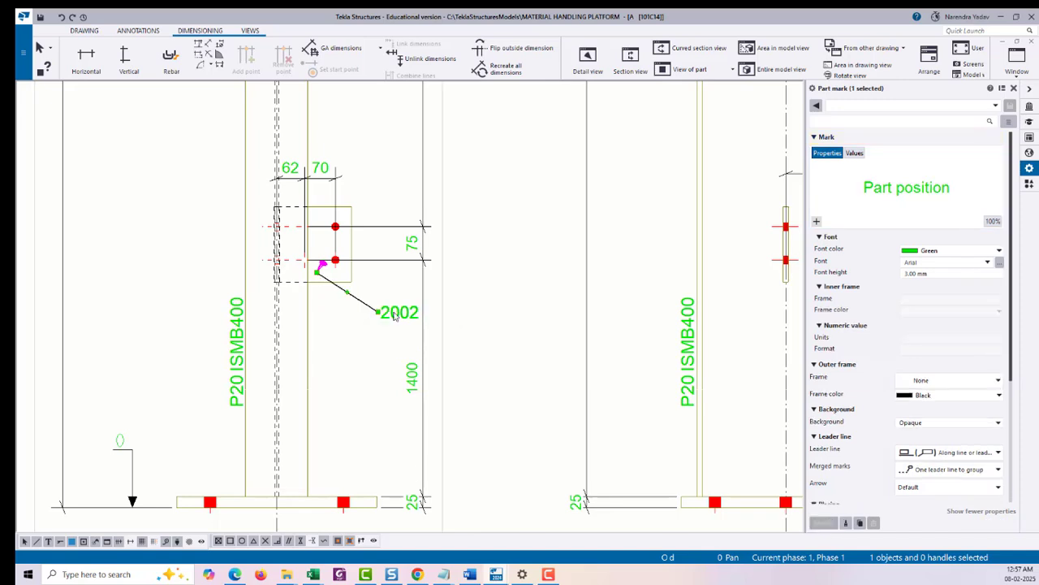
{"action": "scroll", "coordinate": [395, 317], "scroll_direction": "up", "scroll_amount": 2}
{"action": "left_click_drag", "start_coordinate": [412, 320], "coordinate": [354, 302]}
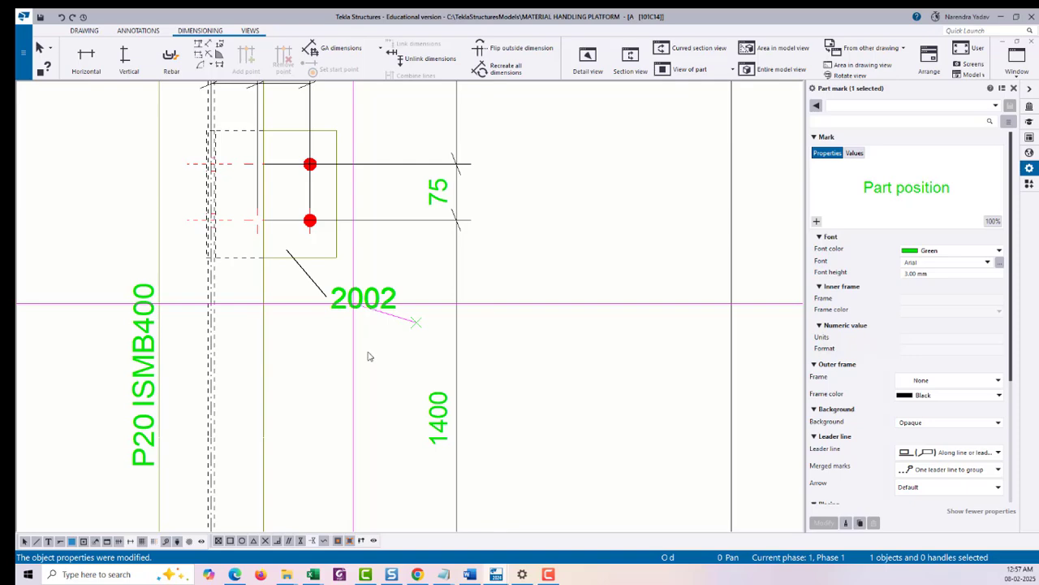
Add a Text element on a line below Part position in the cleat mark's content.
{"action": "scroll", "coordinate": [369, 354], "scroll_direction": "down", "scroll_amount": 2}
{"action": "left_click", "coordinate": [705, 288]}
{"action": "scroll", "coordinate": [258, 267], "scroll_direction": "down", "scroll_amount": 2}
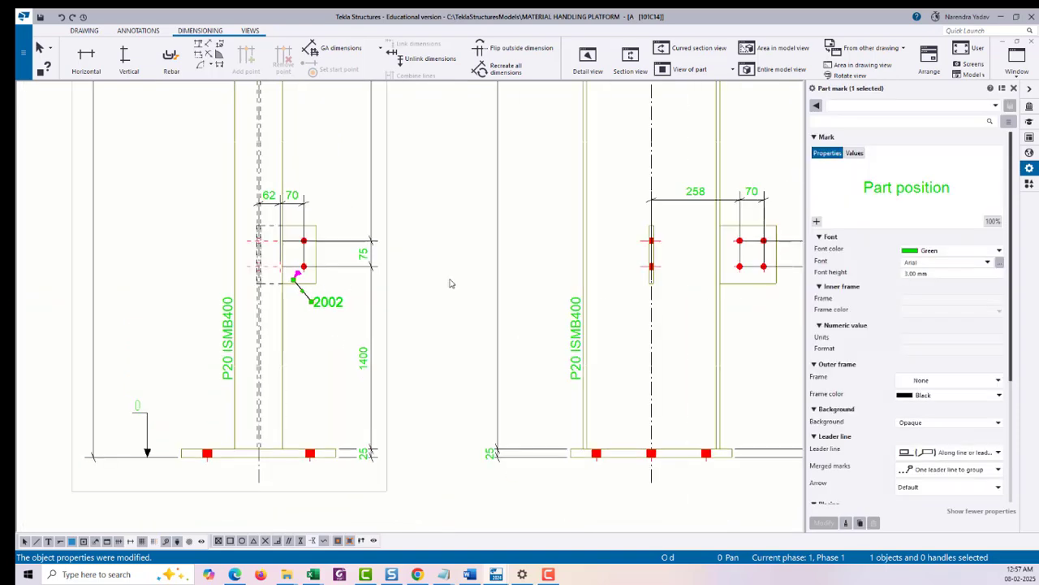
{"action": "scroll", "coordinate": [659, 246], "scroll_direction": "up", "scroll_amount": 2}
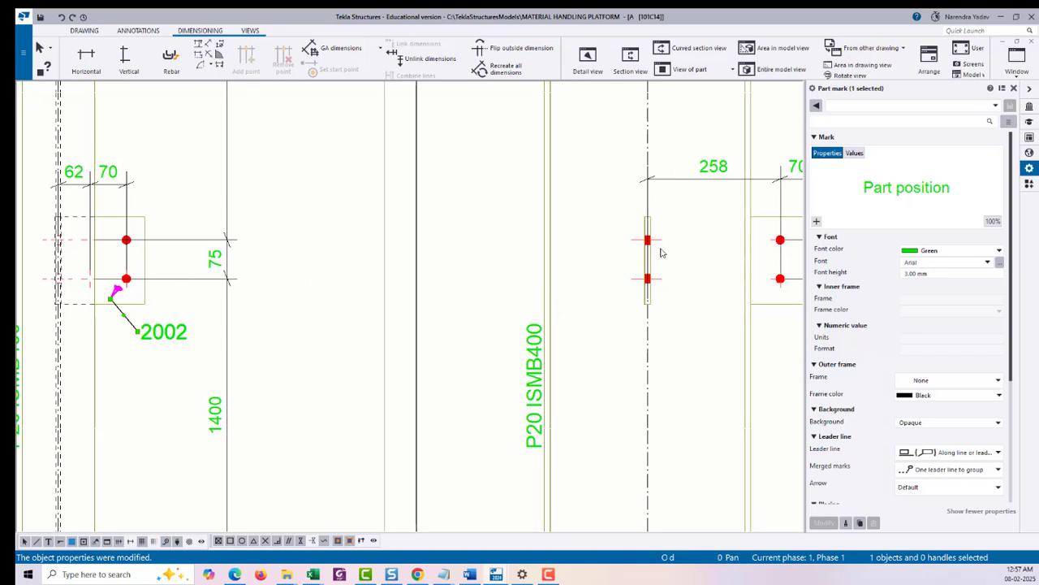
{"action": "left_click", "coordinate": [818, 224]}
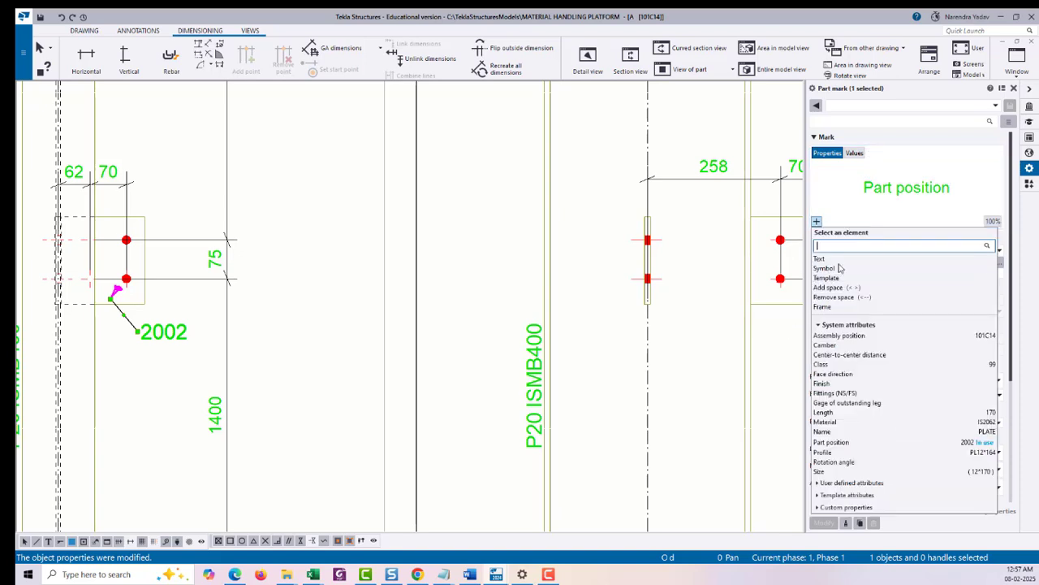
{"action": "left_click", "coordinate": [867, 242]}
{"action": "left_click_drag", "start_coordinate": [948, 192], "coordinate": [845, 203]}
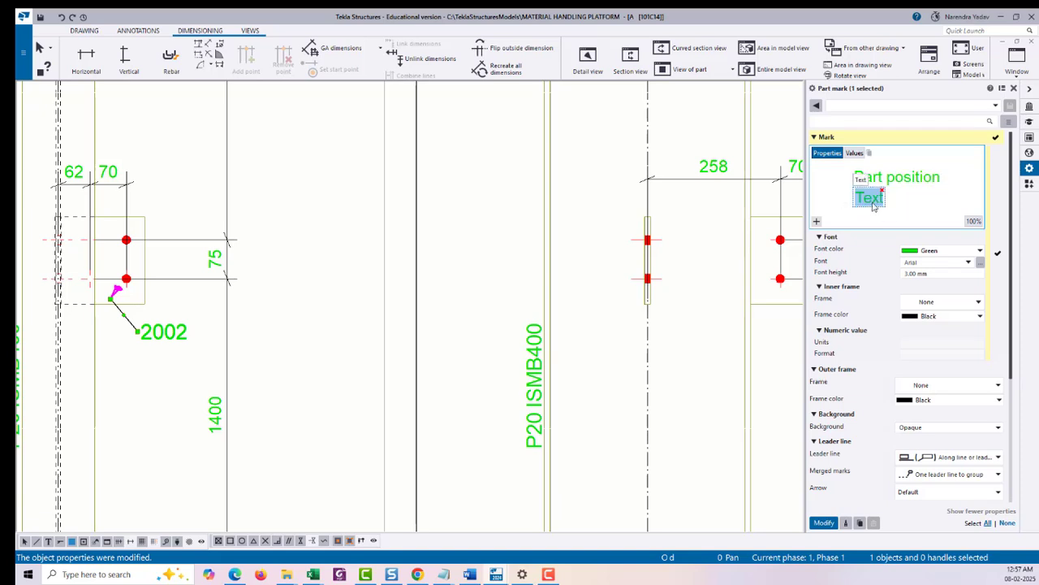
Replace the cleat mark's placeholder text with CTR'D, apply the change, and deselect the mark.
{"action": "key", "text": "ctrl+c"}
{"action": "key", "text": "t"}
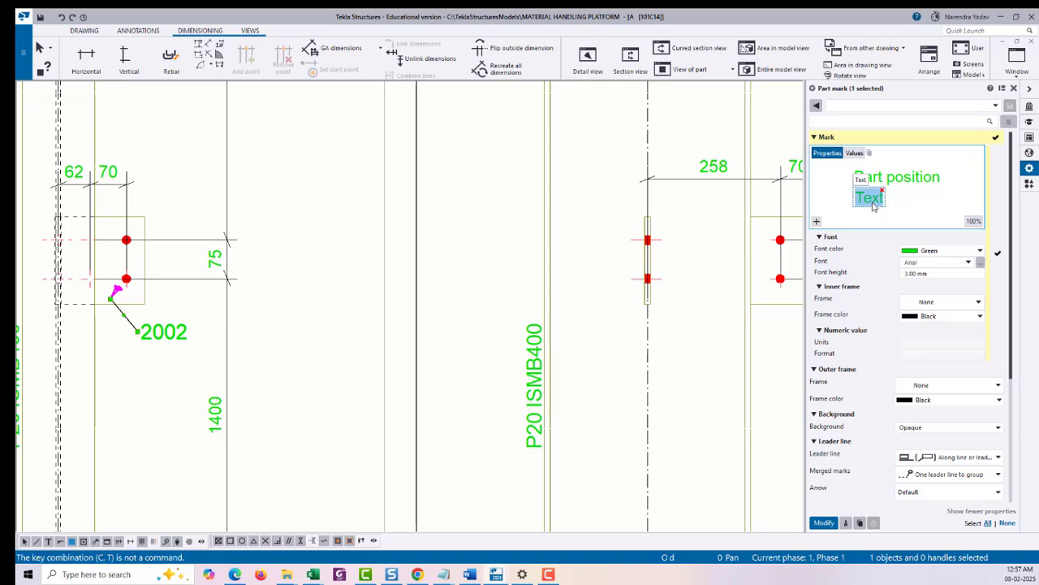
{"action": "key", "text": "d"}
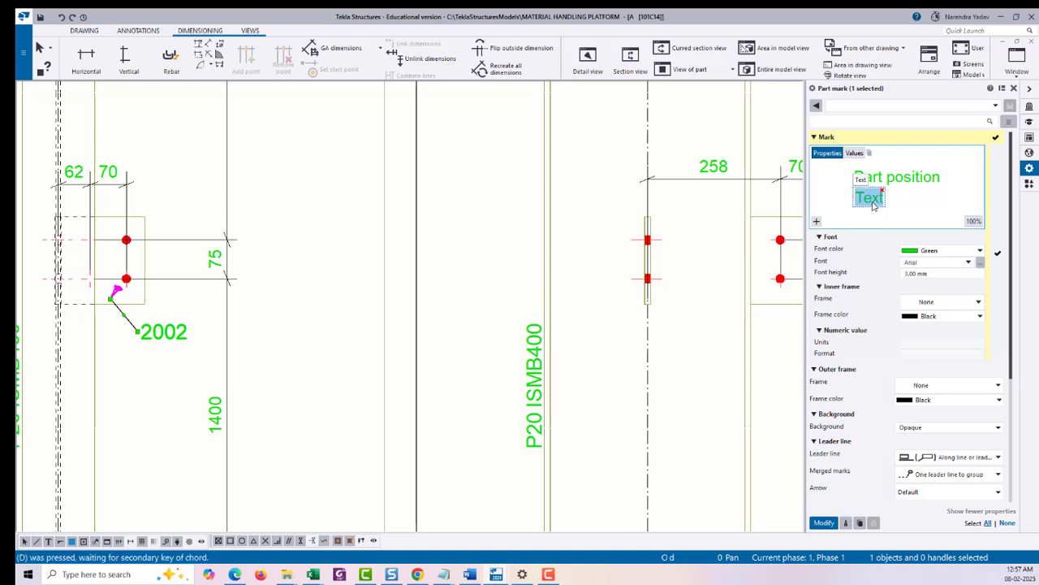
{"action": "left_click", "coordinate": [879, 201]}
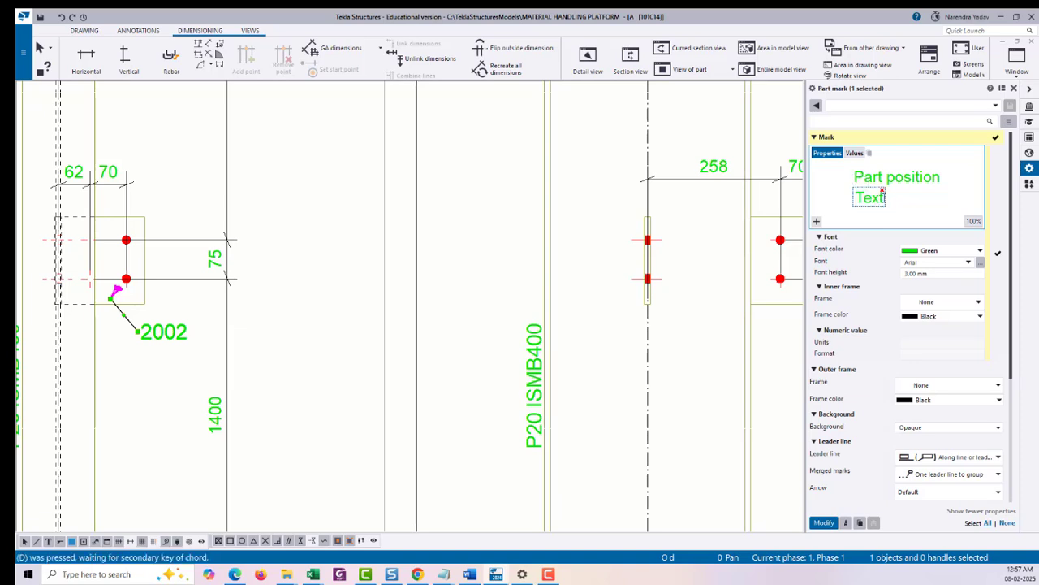
{"action": "left_click_drag", "start_coordinate": [882, 197], "coordinate": [848, 198]}
{"action": "type", "text": "cTRD"}
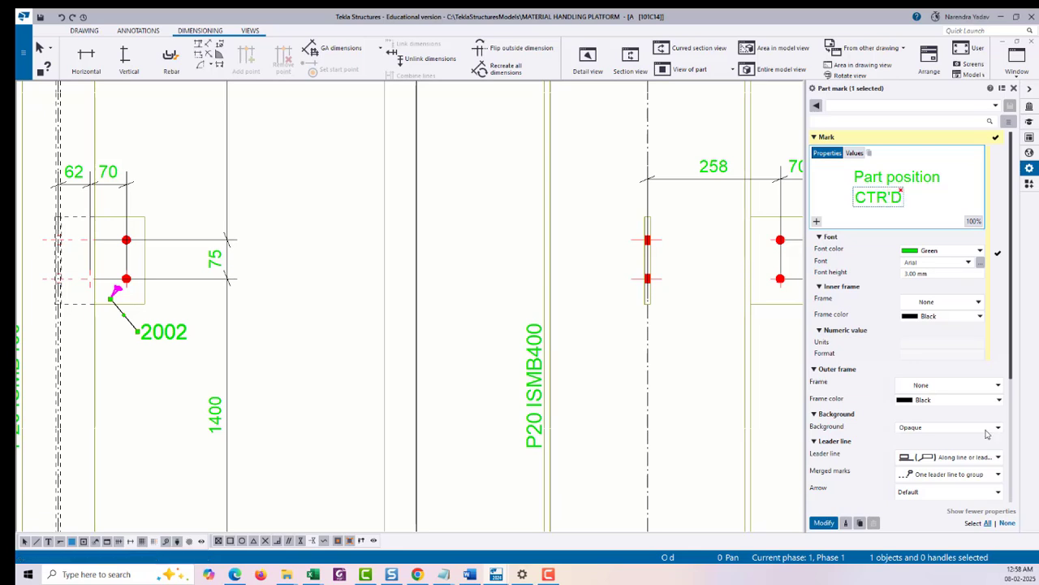
{"action": "left_click", "coordinate": [479, 311]}
Add a part mark to the lowest cleat in the wide view using the applied mark properties, and move it below the cleat.
{"action": "scroll", "coordinate": [401, 308], "scroll_direction": "down", "scroll_amount": 2}
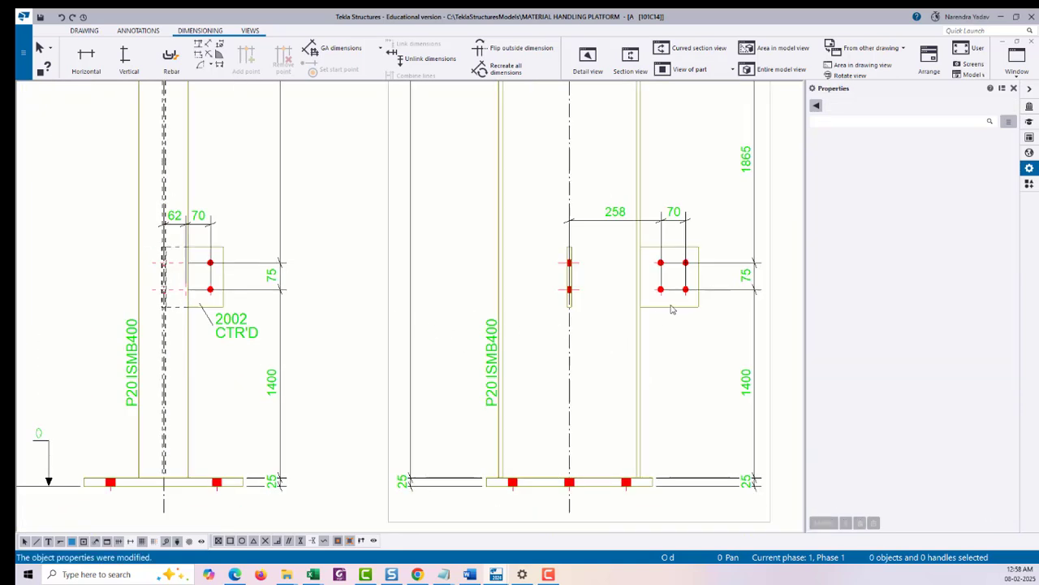
{"action": "left_click", "coordinate": [673, 309]}
{"action": "right_click", "coordinate": [672, 308]}
{"action": "mouse_move", "coordinate": [763, 372]}
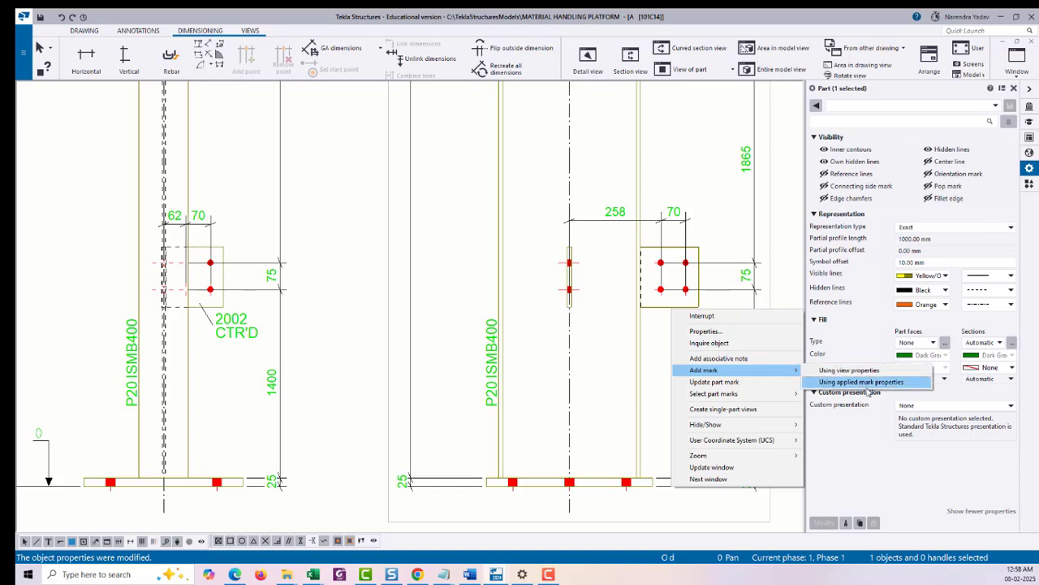
{"action": "left_click", "coordinate": [862, 382]}
{"action": "scroll", "coordinate": [601, 347], "scroll_direction": "up", "scroll_amount": 2}
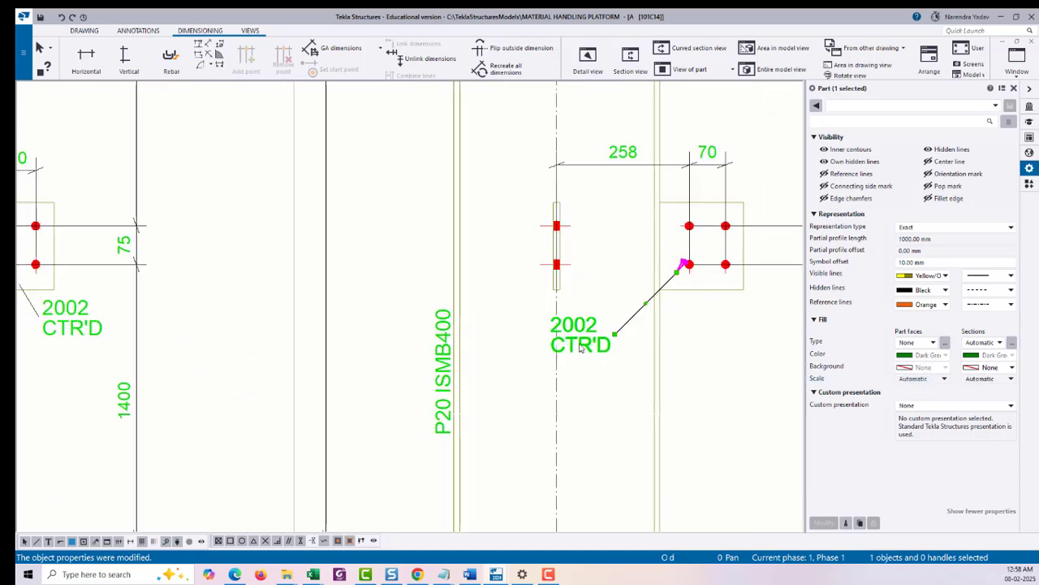
{"action": "mouse_move", "coordinate": [733, 360]}
{"action": "left_mouse_down"}
{"action": "mouse_move", "coordinate": [753, 341]}
{"action": "mouse_move", "coordinate": [733, 351]}
{"action": "left_mouse_up"}
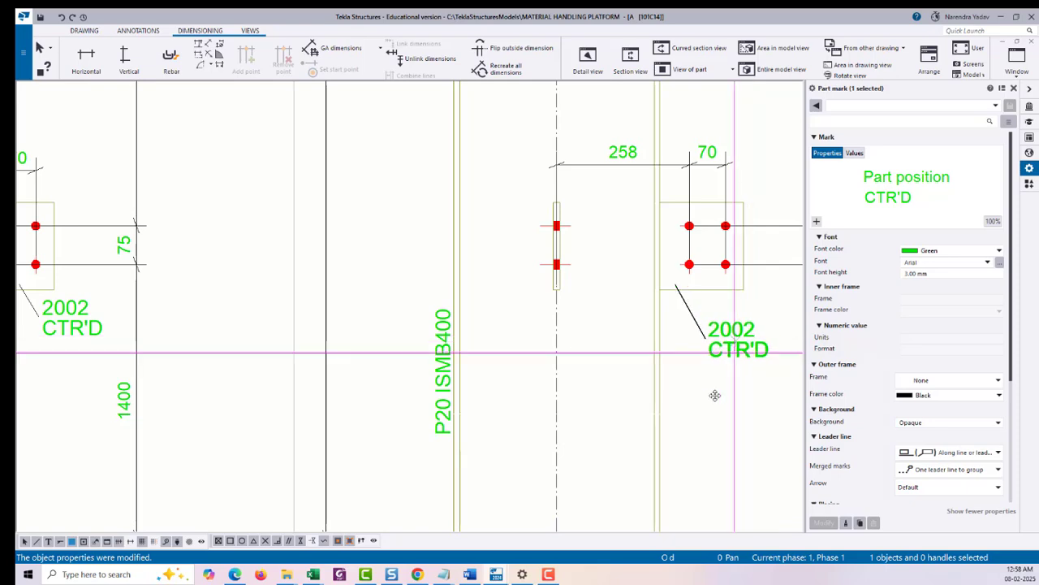
{"action": "scroll", "coordinate": [715, 395], "scroll_direction": "down", "scroll_amount": 6}
{"action": "key", "text": "Escape"}
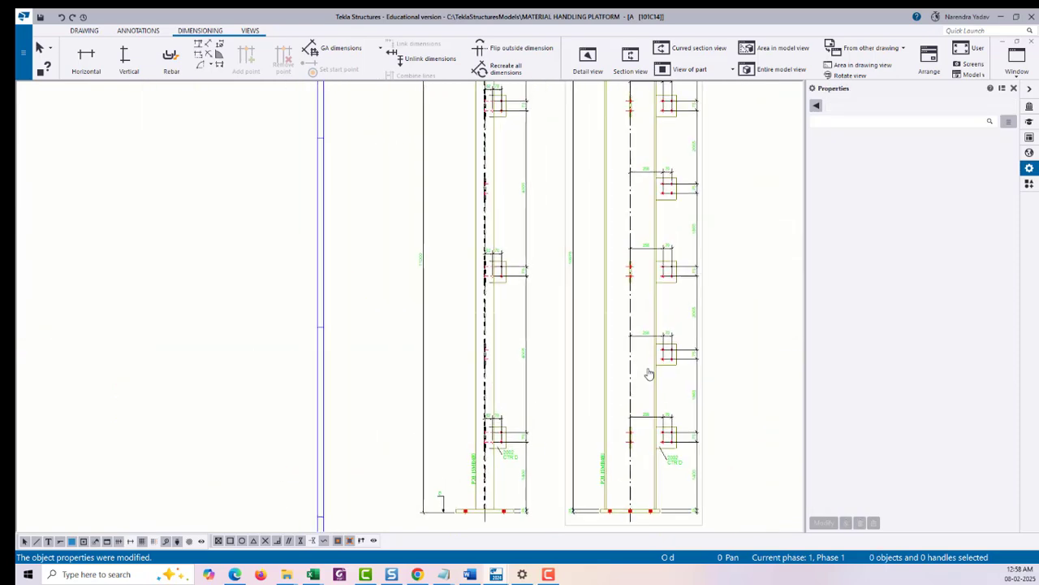
Add part marks with the applied mark properties to the six remaining cleats, two in the narrow view and four in the wide view.
{"action": "scroll", "coordinate": [494, 290], "scroll_direction": "up", "scroll_amount": 2}
{"action": "left_click", "coordinate": [514, 285]}
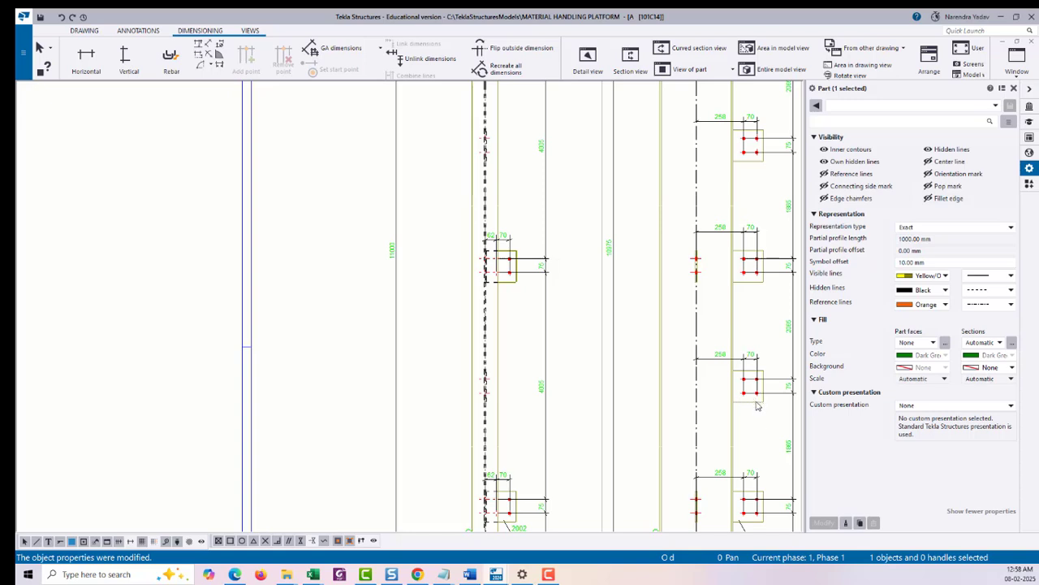
{"action": "left_click", "coordinate": [757, 405], "text": "ctrl"}
{"action": "left_click", "coordinate": [749, 173], "text": "ctrl"}
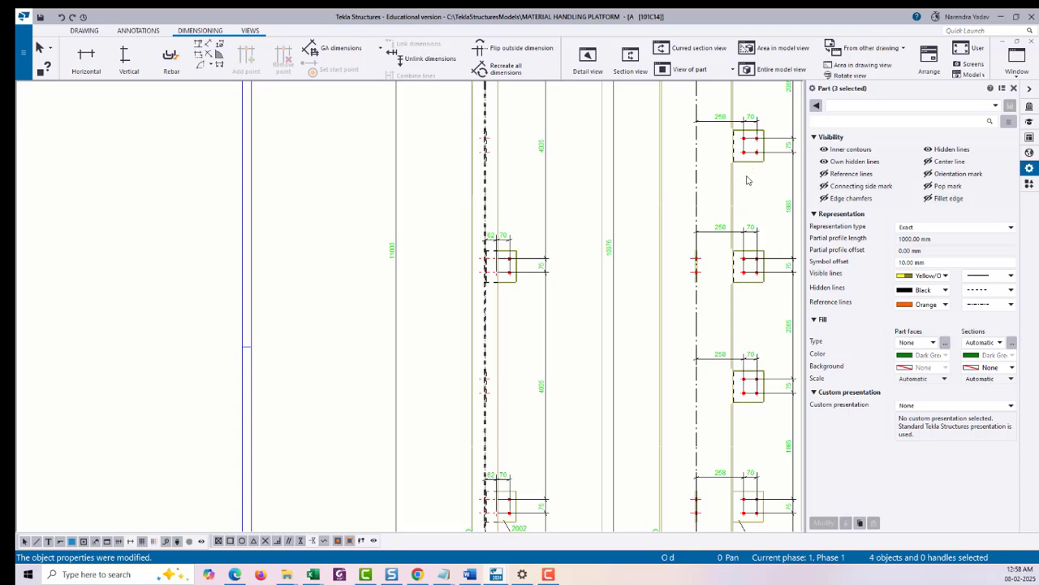
{"action": "mouse_move", "coordinate": [616, 201]}
{"action": "middle_mouse_down"}
{"action": "mouse_move", "coordinate": [501, 353]}
{"action": "mouse_move", "coordinate": [488, 355]}
{"action": "middle_mouse_up"}
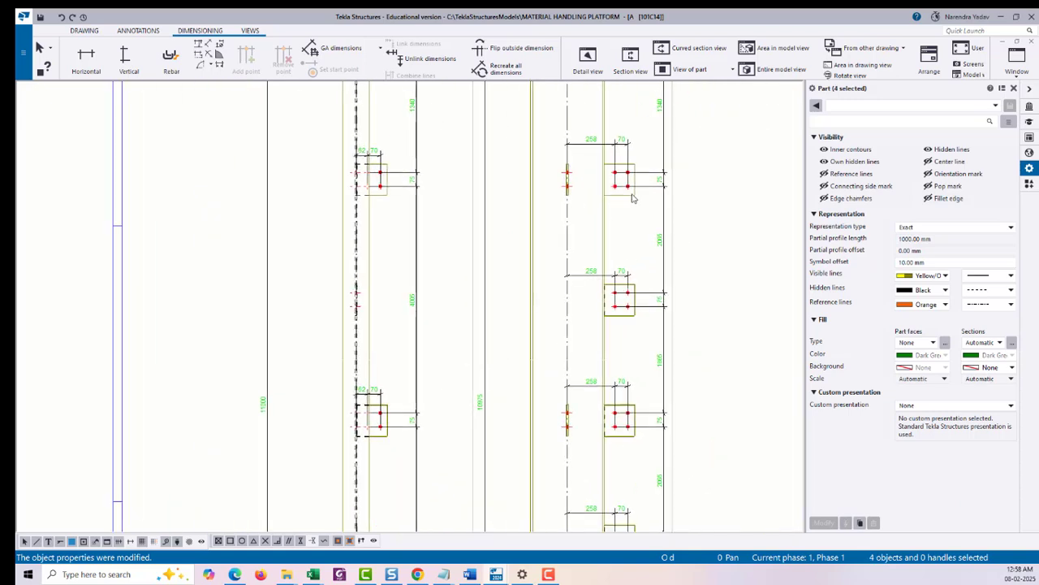
{"action": "left_click", "coordinate": [634, 198], "text": "ctrl"}
{"action": "left_click", "coordinate": [387, 197], "text": "ctrl"}
{"action": "middle_click_drag", "start_coordinate": [573, 199], "coordinate": [575, 339]}
{"action": "right_click", "coordinate": [634, 345]}
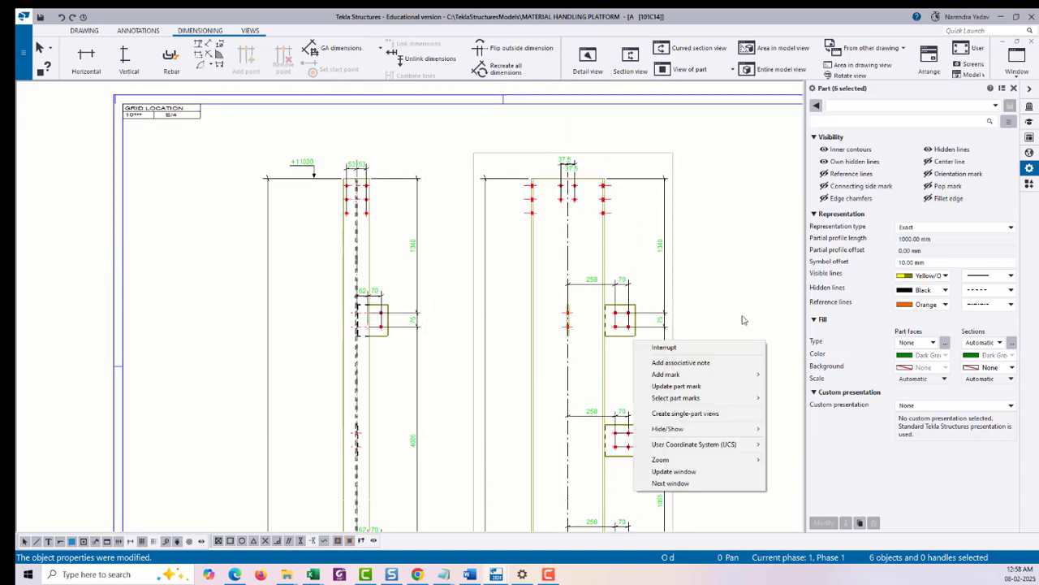
{"action": "left_click", "coordinate": [822, 387]}
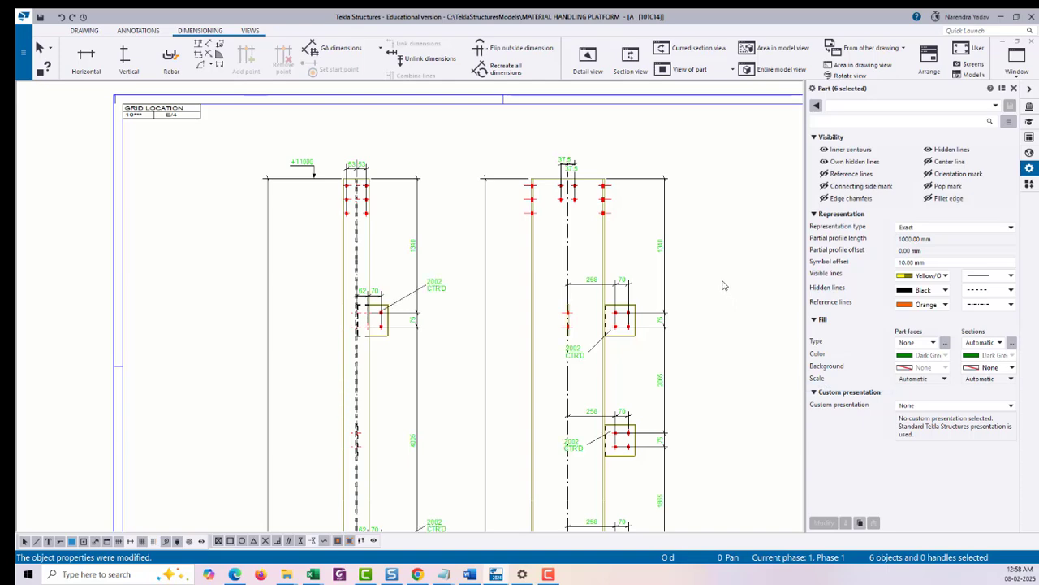
Move the uppermost cleat's mark in the narrow view to just below its cleat.
{"action": "scroll", "coordinate": [709, 289], "scroll_direction": "down", "scroll_amount": 3}
{"action": "middle_click_drag", "start_coordinate": [662, 333], "coordinate": [669, 290]}
{"action": "scroll", "coordinate": [487, 215], "scroll_direction": "up", "scroll_amount": 4}
{"action": "scroll", "coordinate": [528, 268], "scroll_direction": "up", "scroll_amount": 4}
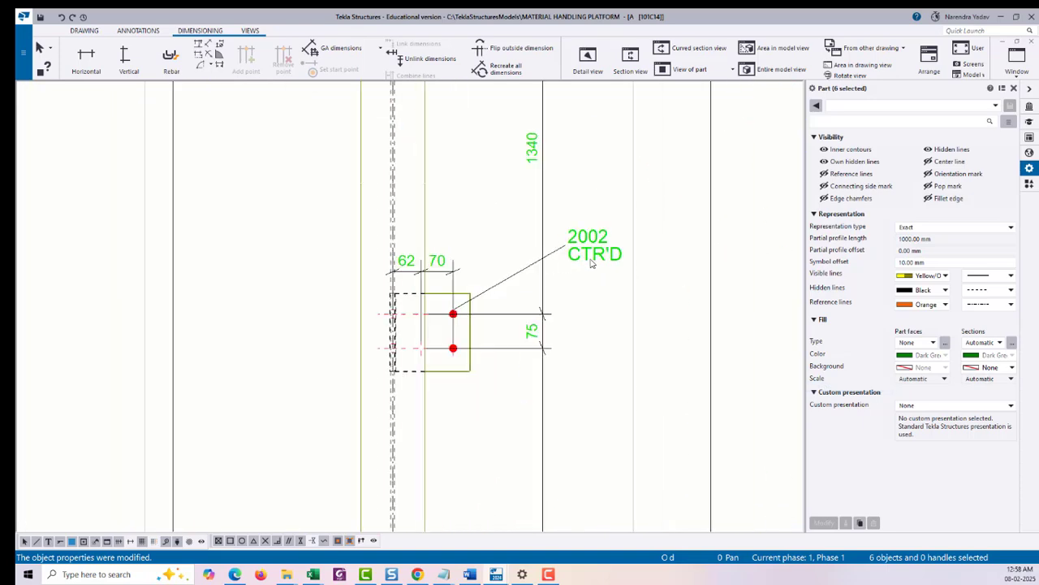
{"action": "left_click", "coordinate": [598, 254]}
{"action": "mouse_move", "coordinate": [501, 264]}
{"action": "left_mouse_down"}
{"action": "mouse_move", "coordinate": [491, 260]}
{"action": "mouse_move", "coordinate": [474, 339]}
{"action": "mouse_move", "coordinate": [455, 326]}
{"action": "mouse_move", "coordinate": [460, 314]}
{"action": "mouse_move", "coordinate": [479, 392]}
{"action": "left_mouse_up"}
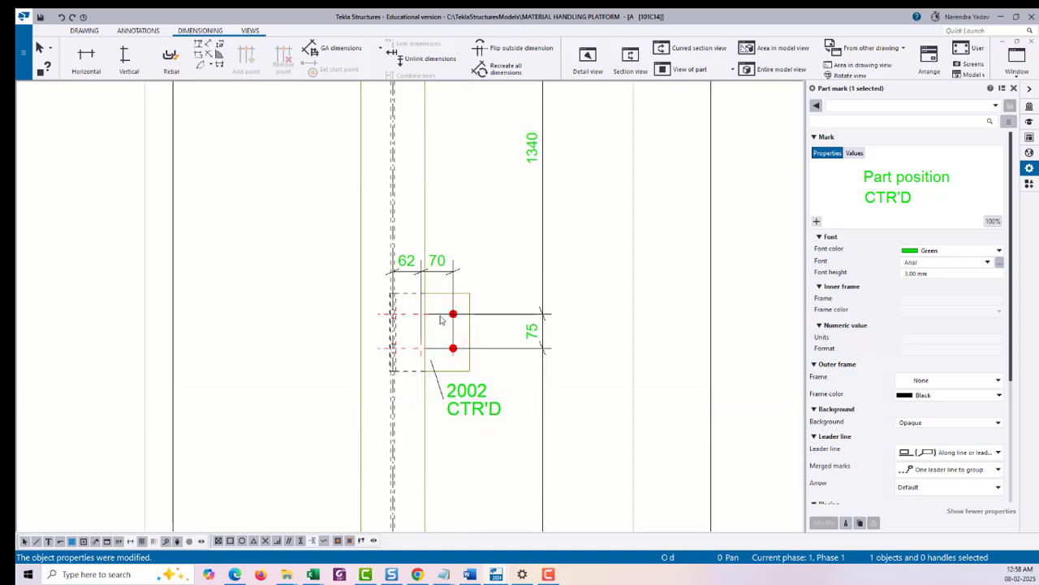
Move the marks of the two uppermost cleats in the wide view to just below their cleats.
{"action": "scroll", "coordinate": [483, 329], "scroll_direction": "down", "scroll_amount": 2}
{"action": "scroll", "coordinate": [482, 330], "scroll_direction": "up", "scroll_amount": 3}
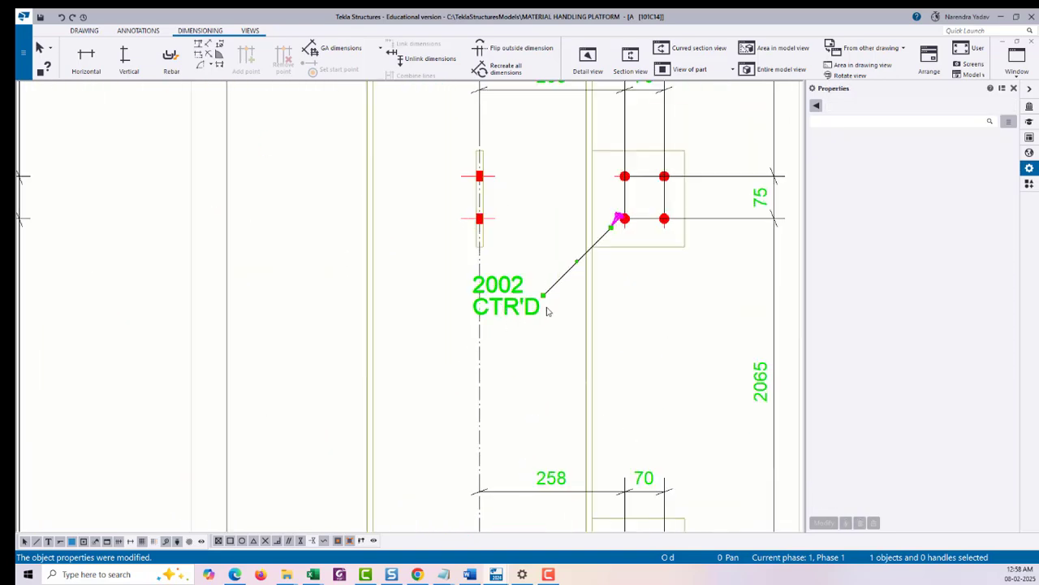
{"action": "left_click_drag", "start_coordinate": [501, 303], "coordinate": [675, 298]}
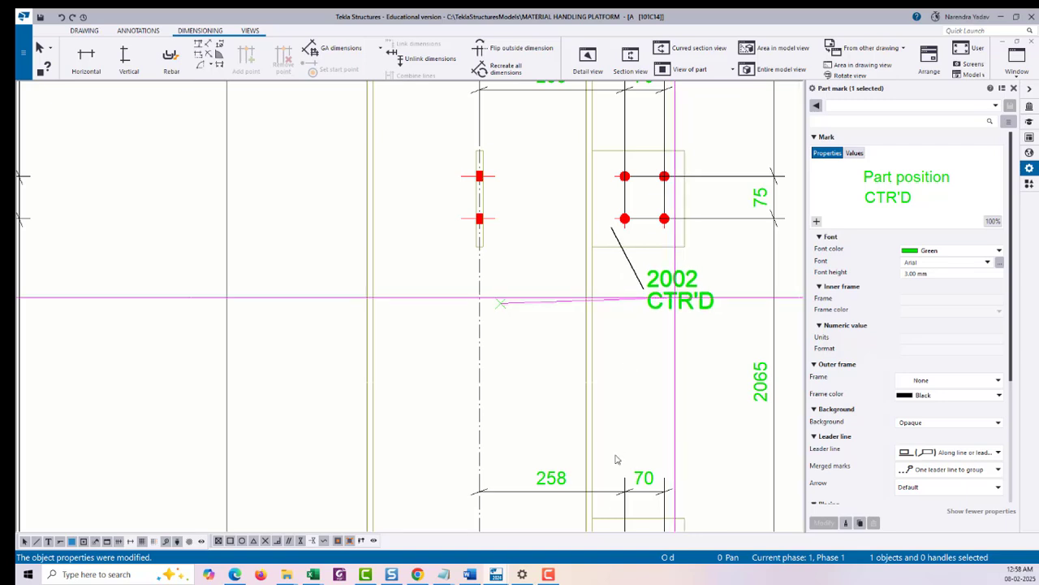
{"action": "middle_click_drag", "start_coordinate": [615, 457], "coordinate": [610, 201]}
{"action": "middle_click_drag", "start_coordinate": [636, 377], "coordinate": [636, 353]}
{"action": "left_click", "coordinate": [453, 328]}
{"action": "scroll", "coordinate": [454, 328], "scroll_direction": "up", "scroll_amount": 1}
{"action": "left_click", "coordinate": [520, 322]}
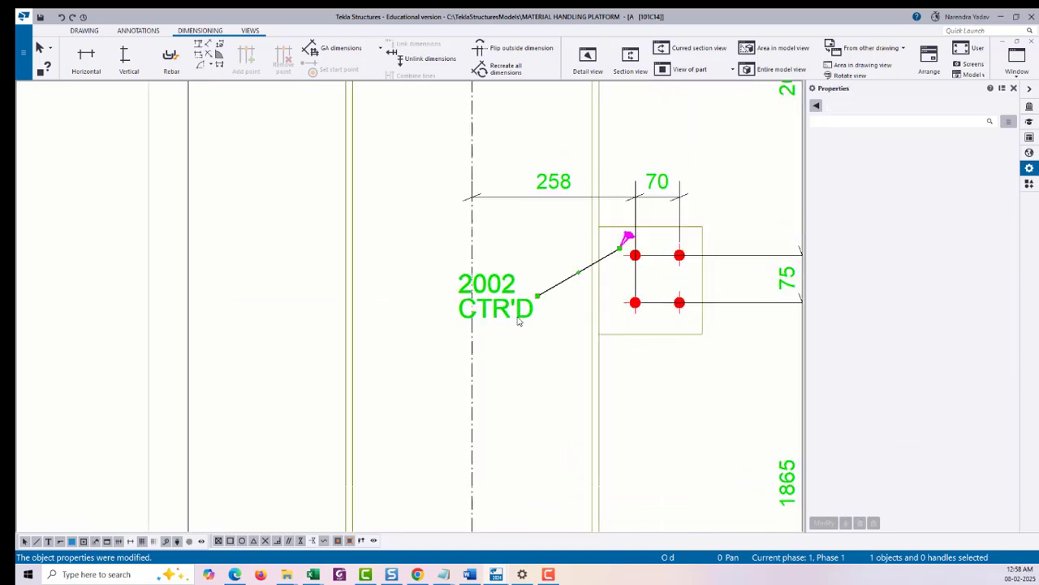
{"action": "left_click_drag", "start_coordinate": [482, 309], "coordinate": [708, 370]}
{"action": "scroll", "coordinate": [626, 315], "scroll_direction": "down", "scroll_amount": 7}
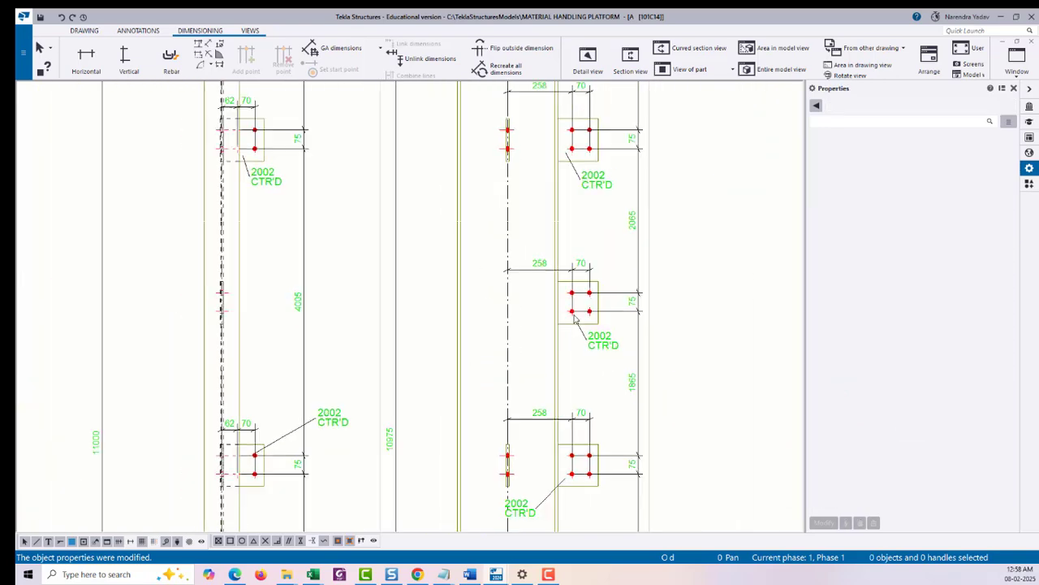
Move the middle cleat's mark in the narrow view below its cleat and closer to it.
{"action": "middle_click_drag", "start_coordinate": [297, 396], "coordinate": [460, 236]}
{"action": "scroll", "coordinate": [496, 274], "scroll_direction": "up", "scroll_amount": 5}
{"action": "scroll", "coordinate": [510, 260], "scroll_direction": "up", "scroll_amount": 1}
{"action": "left_click", "coordinate": [510, 237]}
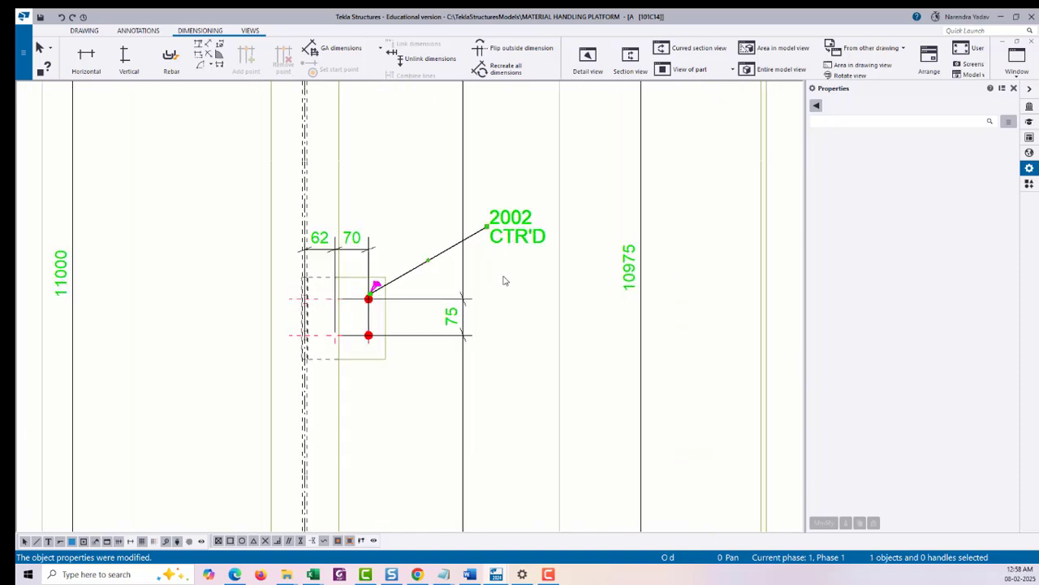
{"action": "left_click_drag", "start_coordinate": [504, 281], "coordinate": [490, 288]}
{"action": "left_click_drag", "start_coordinate": [403, 426], "coordinate": [381, 411]}
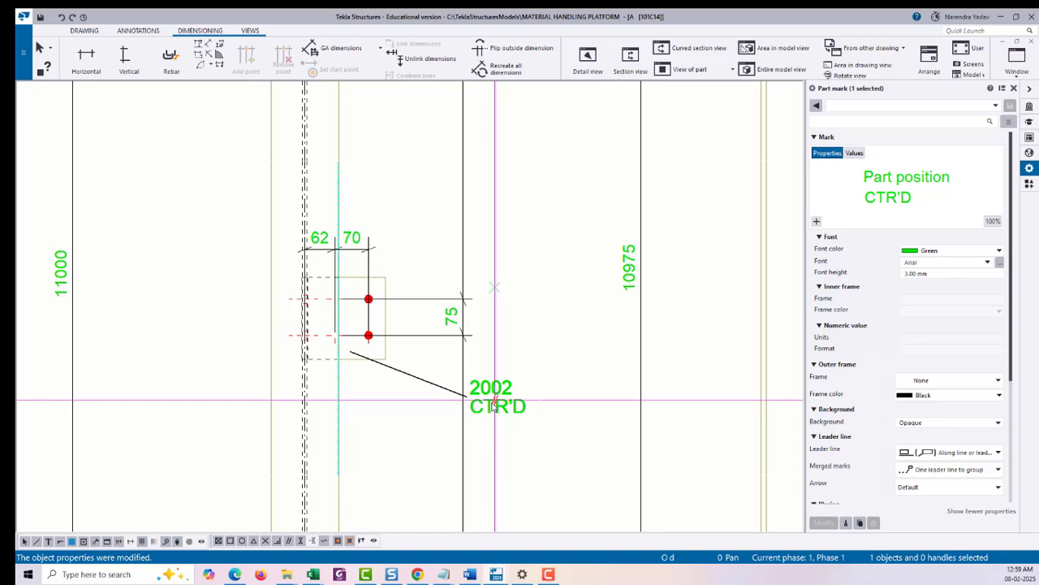
{"action": "left_click_drag", "start_coordinate": [493, 406], "coordinate": [370, 399]}
{"action": "left_click_drag", "start_coordinate": [443, 418], "coordinate": [385, 430]}
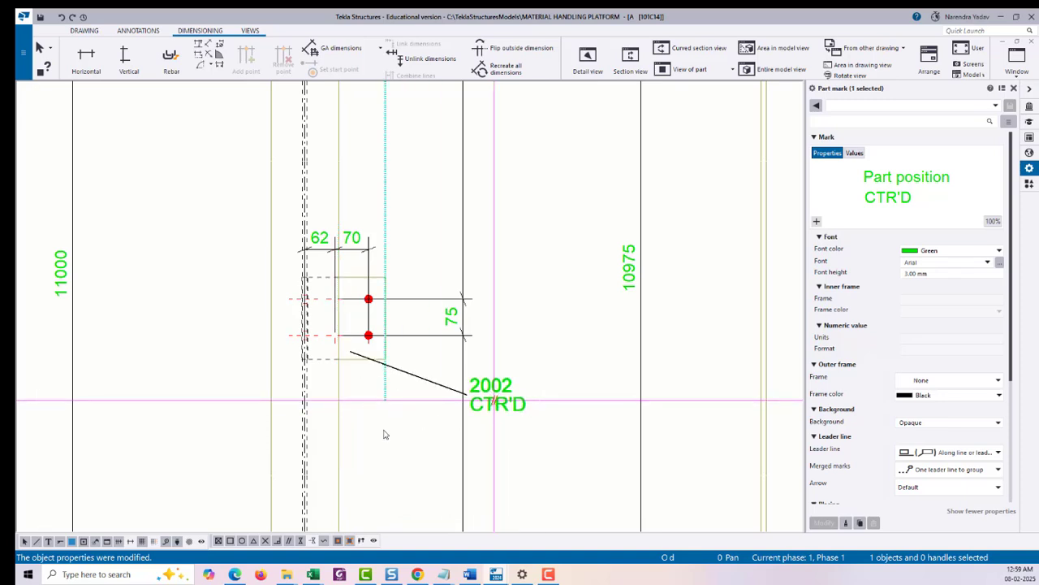
{"action": "left_click_drag", "start_coordinate": [497, 409], "coordinate": [387, 412]}
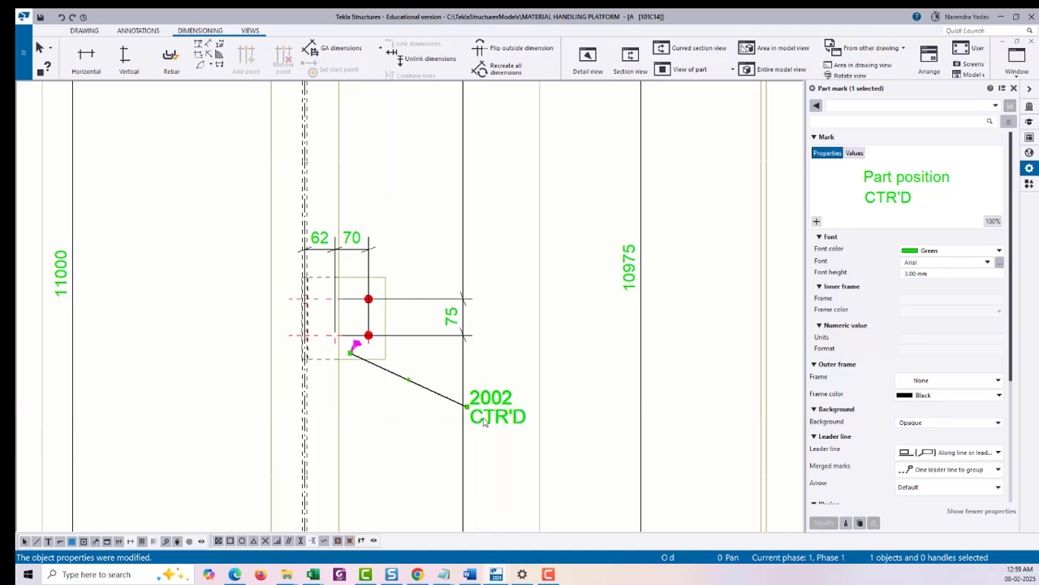
{"action": "left_click_drag", "start_coordinate": [484, 412], "coordinate": [364, 418]}
{"action": "scroll", "coordinate": [417, 412], "scroll_direction": "up", "scroll_amount": 3}
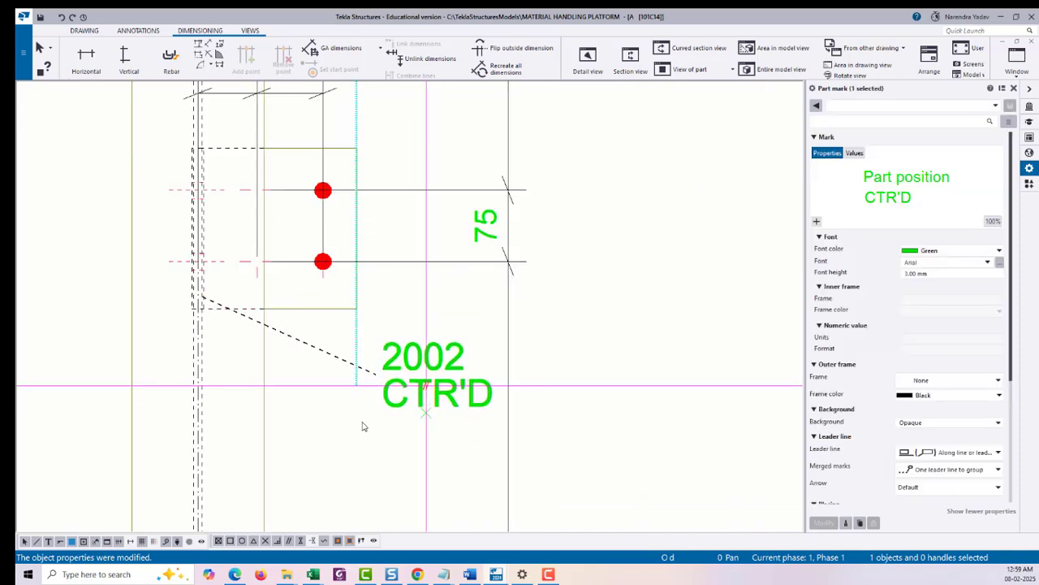
{"action": "left_click", "coordinate": [365, 425]}
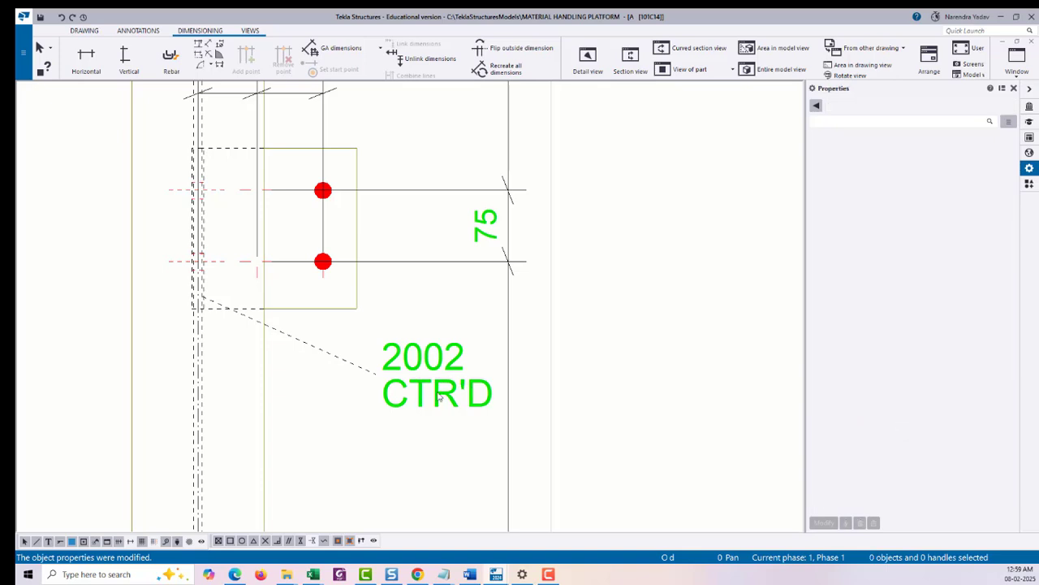
Reposition the narrow view's middle cleat mark so its leader points to the visible part of the cleat.
{"action": "left_click", "coordinate": [439, 396]}
{"action": "left_click_drag", "start_coordinate": [439, 396], "coordinate": [378, 401]}
{"action": "key", "text": "Escape"}
Try to move the middle cleat's mark in the narrow view closer beneath the cleat, and undo the move.
{"action": "left_click", "coordinate": [492, 389]}
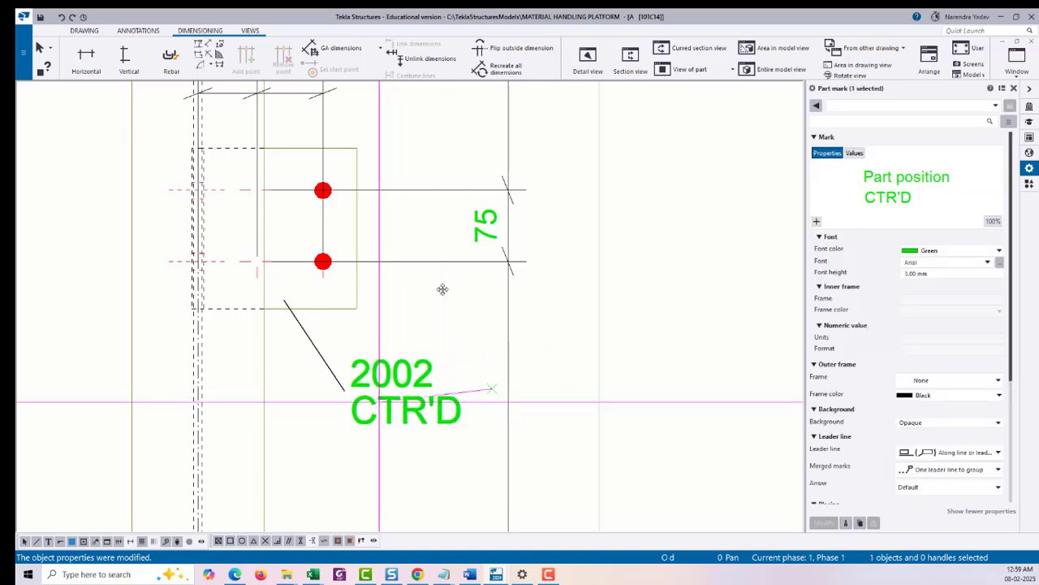
{"action": "key", "text": "ctrl+z"}
{"action": "key", "text": "Escape"}
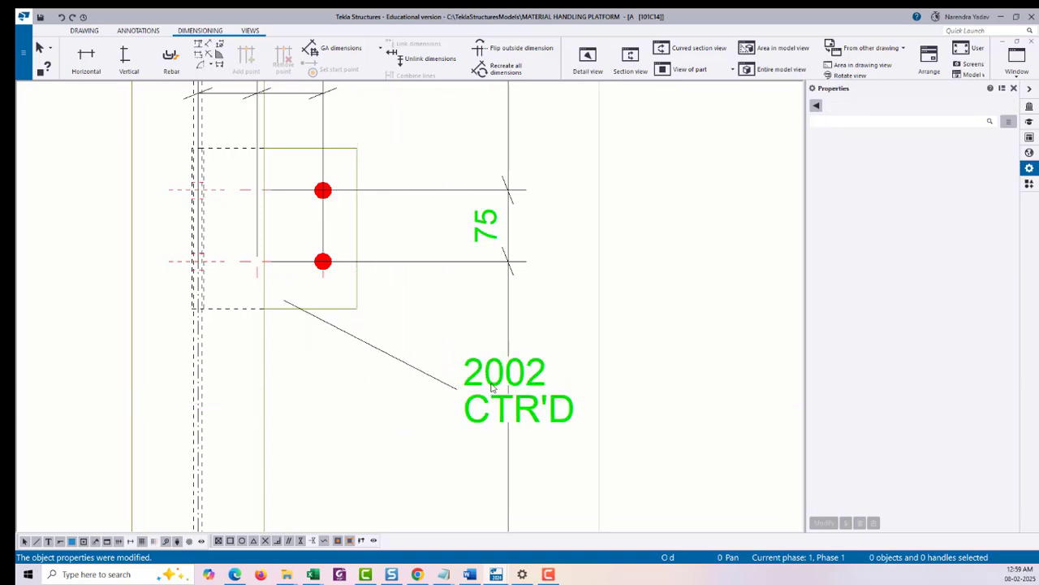
Move the 2002 CTR'D part mark in the left elevation to just below its connection plate, inside the dimension line.
{"action": "left_click", "coordinate": [478, 380]}
{"action": "left_click_drag", "start_coordinate": [478, 380], "coordinate": [315, 391]}
{"action": "left_click", "coordinate": [378, 354]}
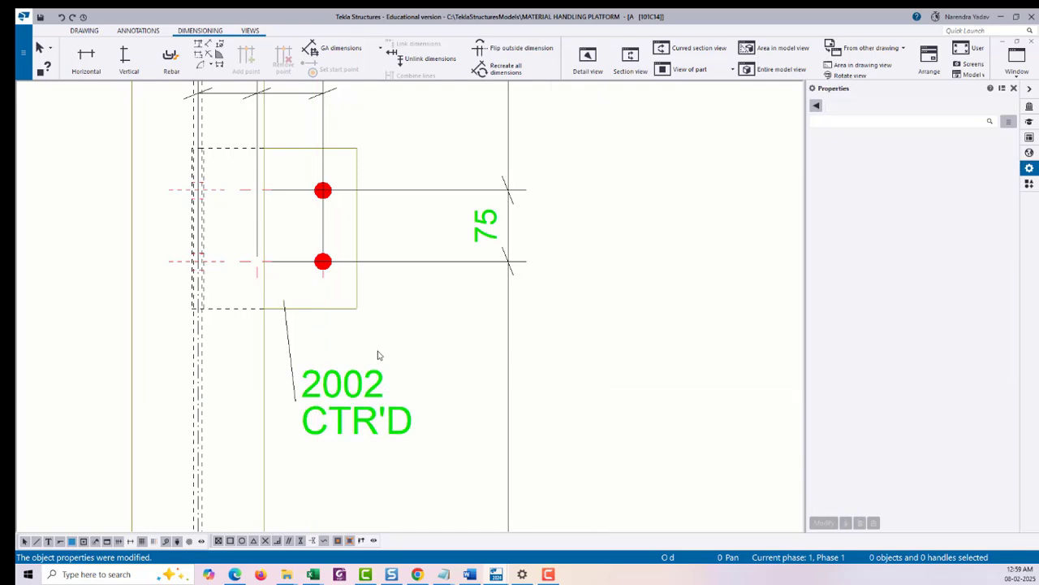
Move the 2002 CTR'D mark in the right elevation from the column centre line to just below its plate.
{"action": "scroll", "coordinate": [377, 352], "scroll_direction": "down", "scroll_amount": 5}
{"action": "scroll", "coordinate": [487, 276], "scroll_direction": "up", "scroll_amount": 8}
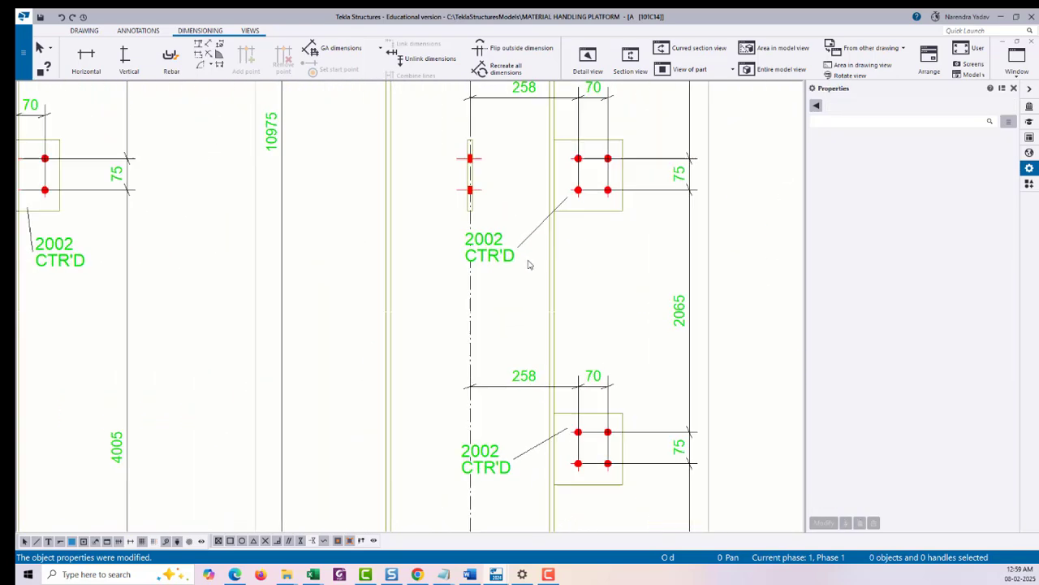
{"action": "left_click", "coordinate": [481, 260]}
{"action": "left_click_drag", "start_coordinate": [481, 260], "coordinate": [679, 223]}
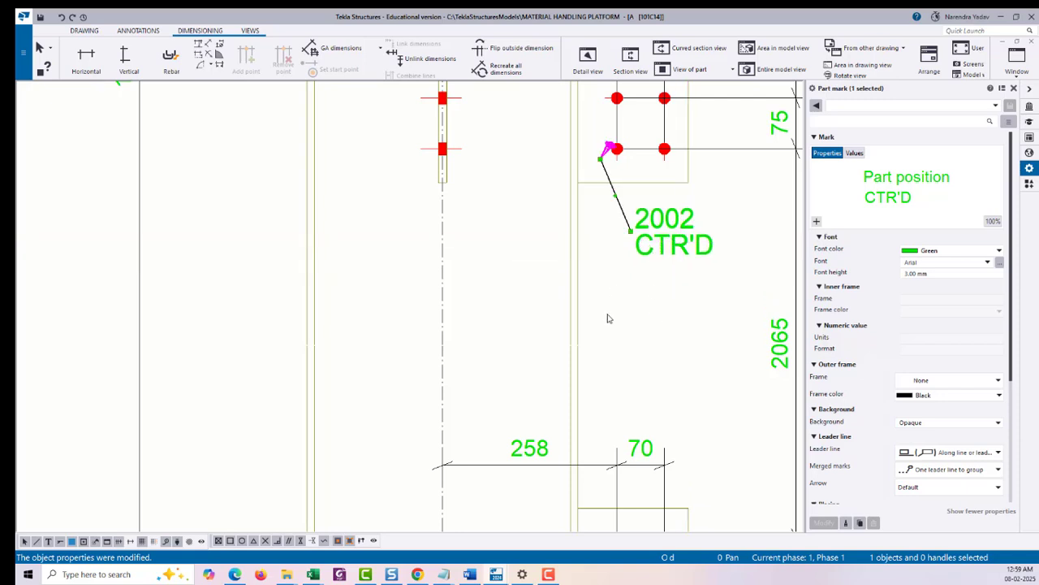
{"action": "scroll", "coordinate": [609, 317], "scroll_direction": "down", "scroll_amount": 1}
{"action": "left_click", "coordinate": [654, 357]}
Reposition the 2002 CTR'D mark of the next lower plate in the right elevation directly beneath that plate.
{"action": "middle_click_drag", "start_coordinate": [654, 357], "coordinate": [636, 147]}
{"action": "scroll", "coordinate": [441, 362], "scroll_direction": "up", "scroll_amount": 3}
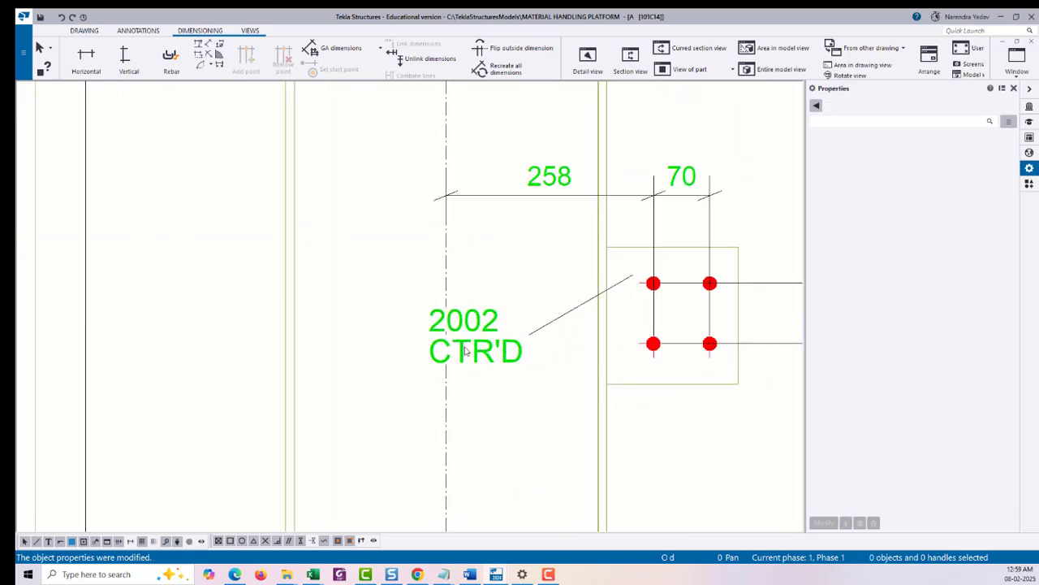
{"action": "mouse_move", "coordinate": [466, 351]}
{"action": "left_mouse_down"}
{"action": "mouse_move", "coordinate": [466, 446]}
{"action": "mouse_move", "coordinate": [702, 448]}
{"action": "left_mouse_up"}
{"action": "left_click", "coordinate": [539, 341]}
{"action": "scroll", "coordinate": [519, 342], "scroll_direction": "down", "scroll_amount": 3}
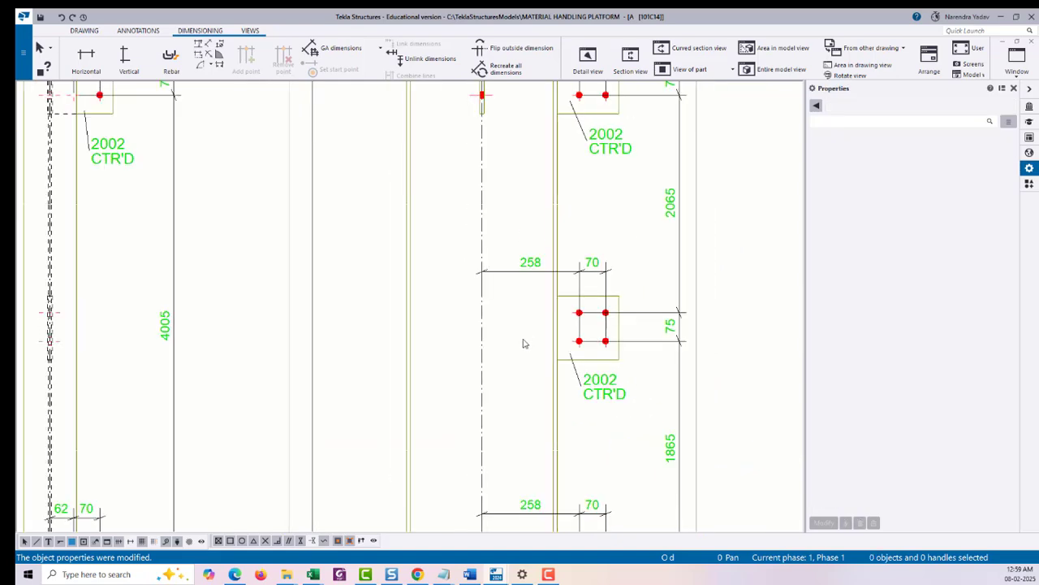
Add a part mark to the base plate in the right elevation using applied mark properties, and place it above the plate.
{"action": "scroll", "coordinate": [524, 344], "scroll_direction": "down", "scroll_amount": 3}
{"action": "scroll", "coordinate": [532, 247], "scroll_direction": "up", "scroll_amount": 1}
{"action": "scroll", "coordinate": [608, 338], "scroll_direction": "down", "scroll_amount": 5}
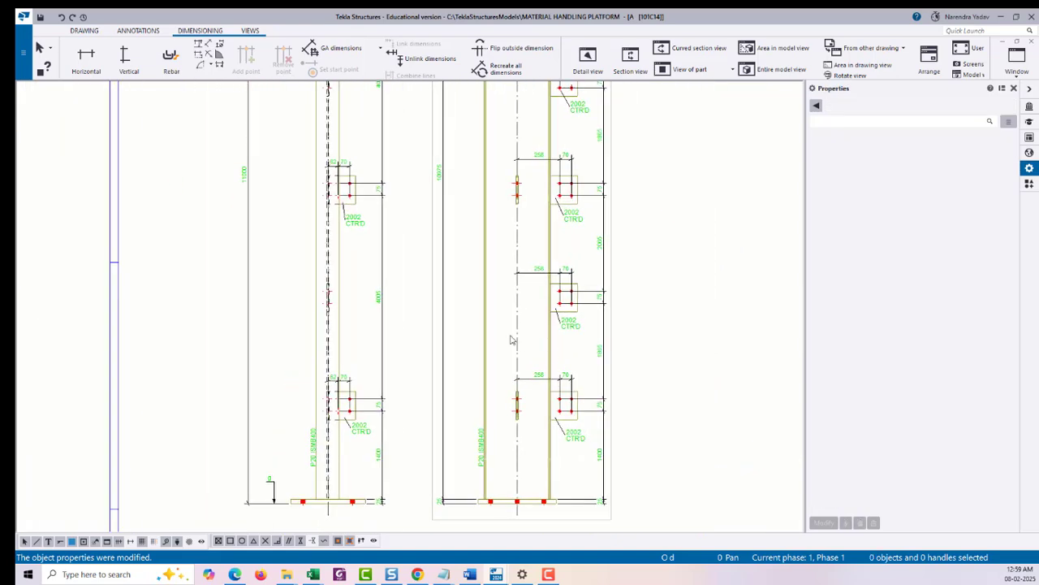
{"action": "middle_click_drag", "start_coordinate": [524, 434], "coordinate": [539, 101]}
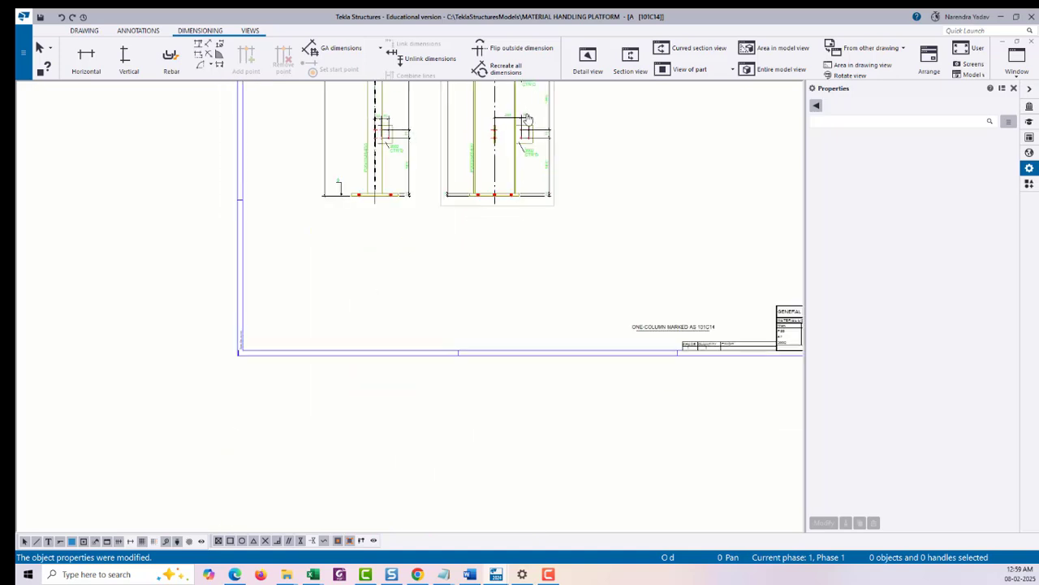
{"action": "scroll", "coordinate": [506, 180], "scroll_direction": "up", "scroll_amount": 6}
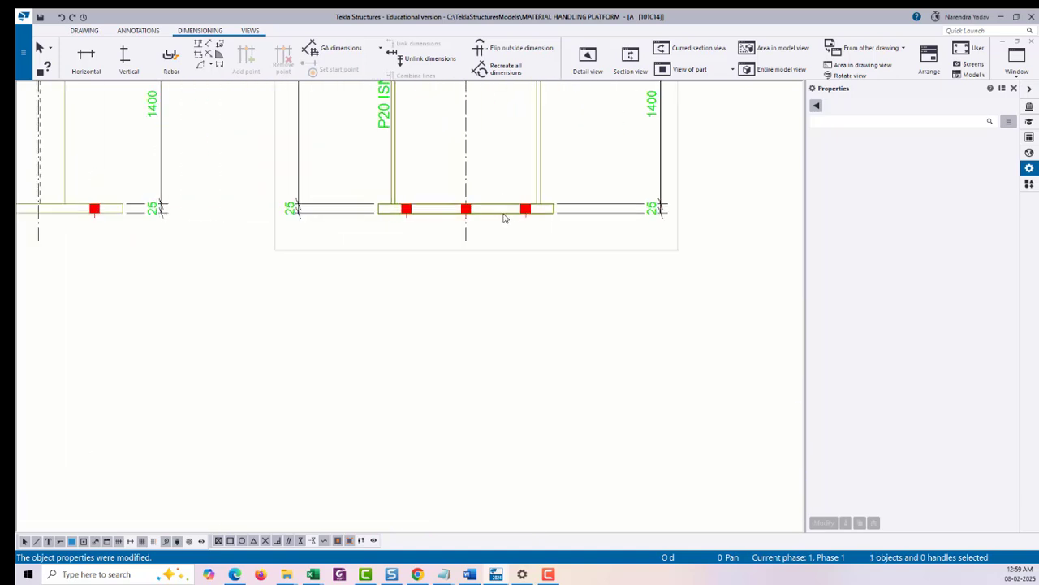
{"action": "right_click", "coordinate": [505, 216]}
{"action": "mouse_move", "coordinate": [595, 282]}
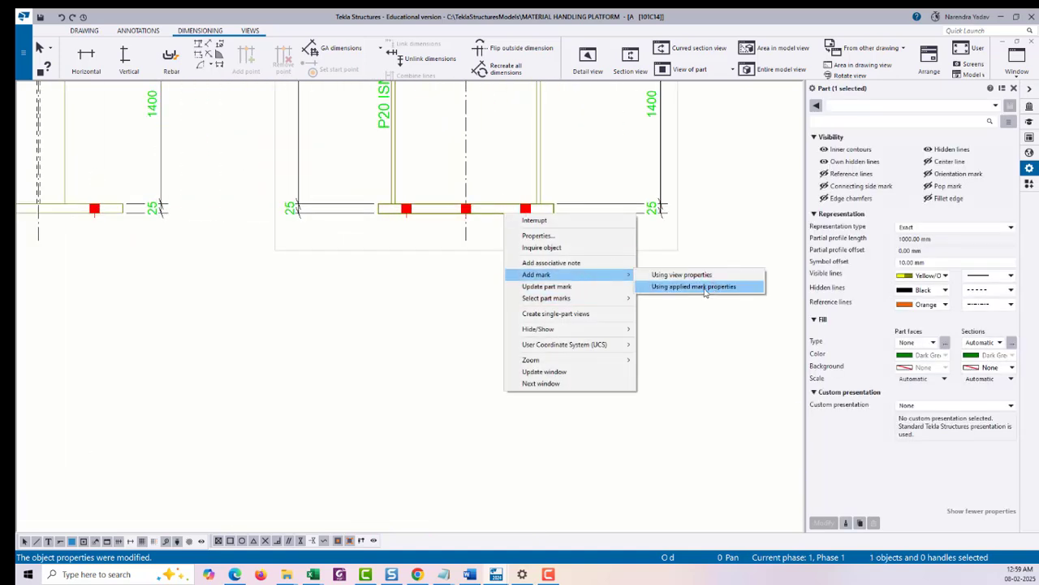
{"action": "left_click", "coordinate": [719, 286]}
{"action": "scroll", "coordinate": [449, 206], "scroll_direction": "up", "scroll_amount": 3}
{"action": "left_click_drag", "start_coordinate": [518, 181], "coordinate": [546, 270]}
{"action": "left_click_drag", "start_coordinate": [529, 230], "coordinate": [544, 168]}
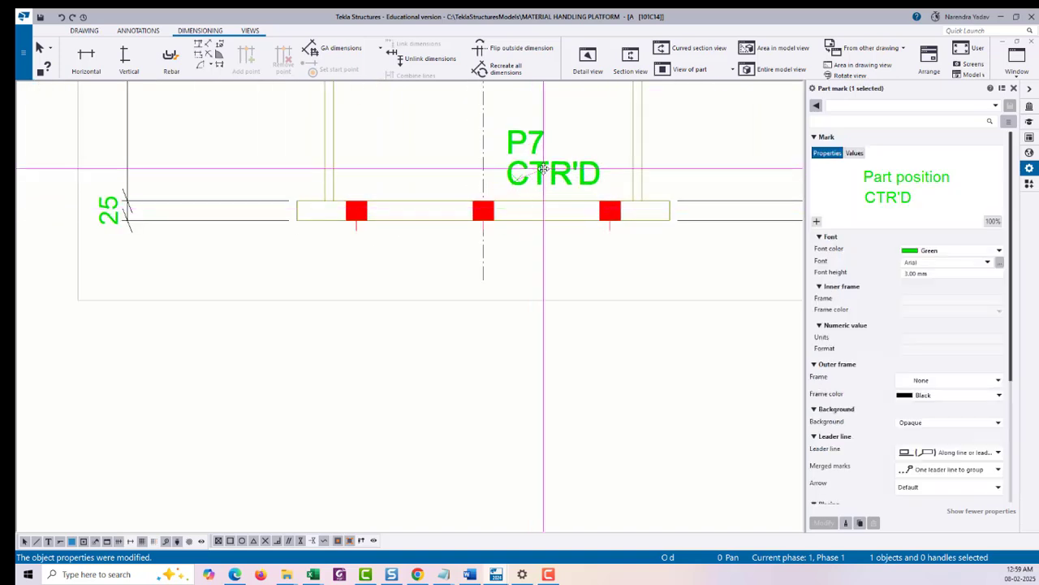
Remove the CTR'D text element from the base plate's mark, keeping only the part position, and apply the change.
{"action": "left_click", "coordinate": [908, 202]}
{"action": "left_click_drag", "start_coordinate": [911, 198], "coordinate": [863, 197]}
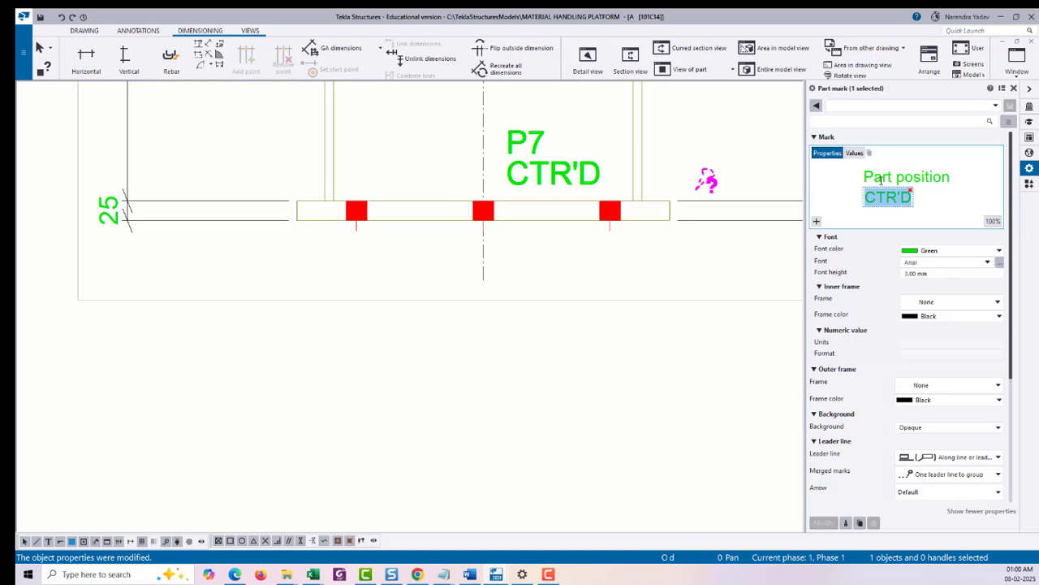
{"action": "key", "text": "Delete"}
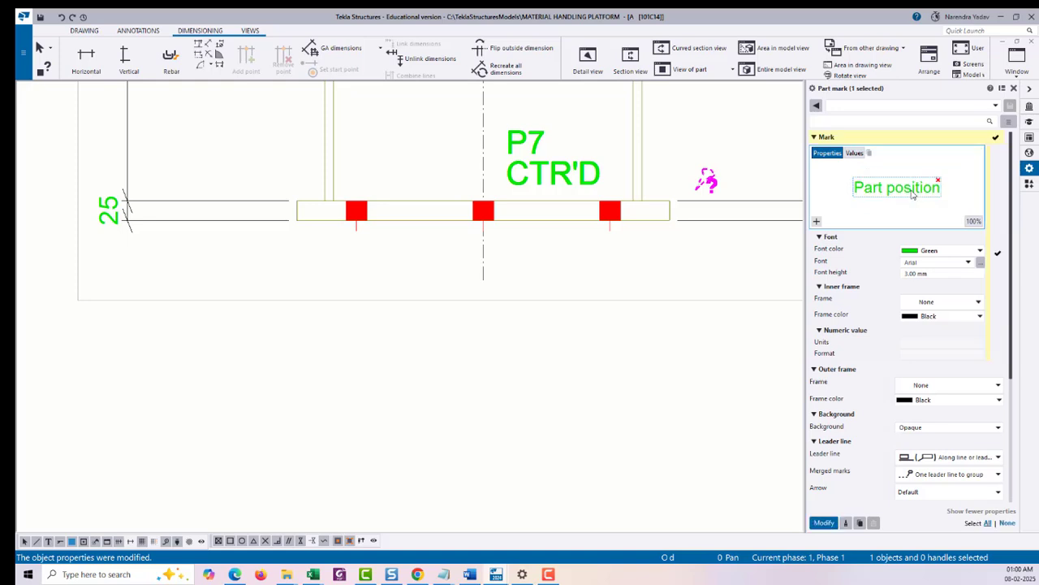
{"action": "left_click", "coordinate": [822, 524]}
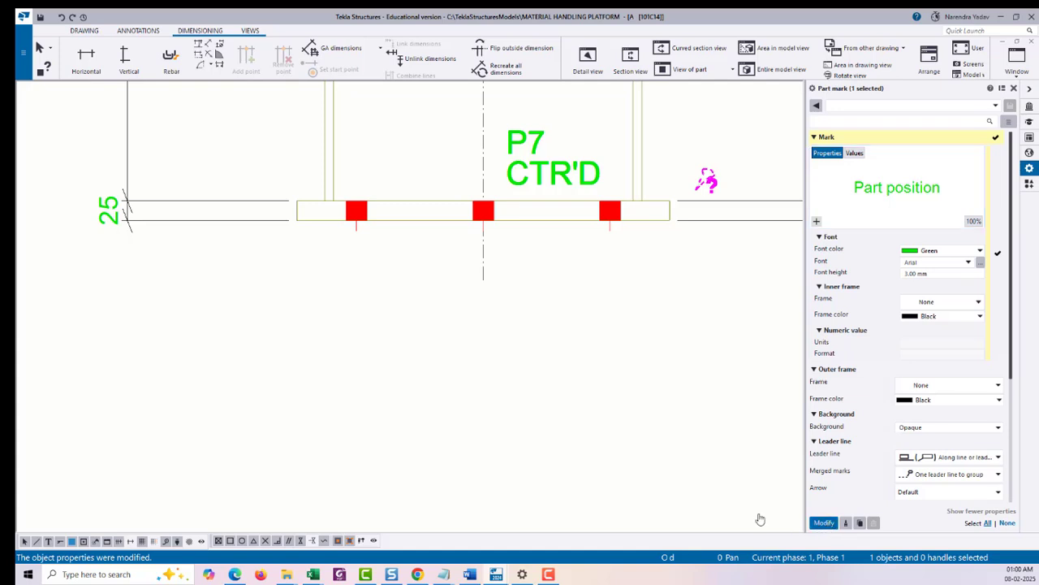
Change the base plate mark's leader line type to Leader line and apply the modification.
{"action": "left_click", "coordinate": [957, 382]}
{"action": "left_click", "coordinate": [934, 395]}
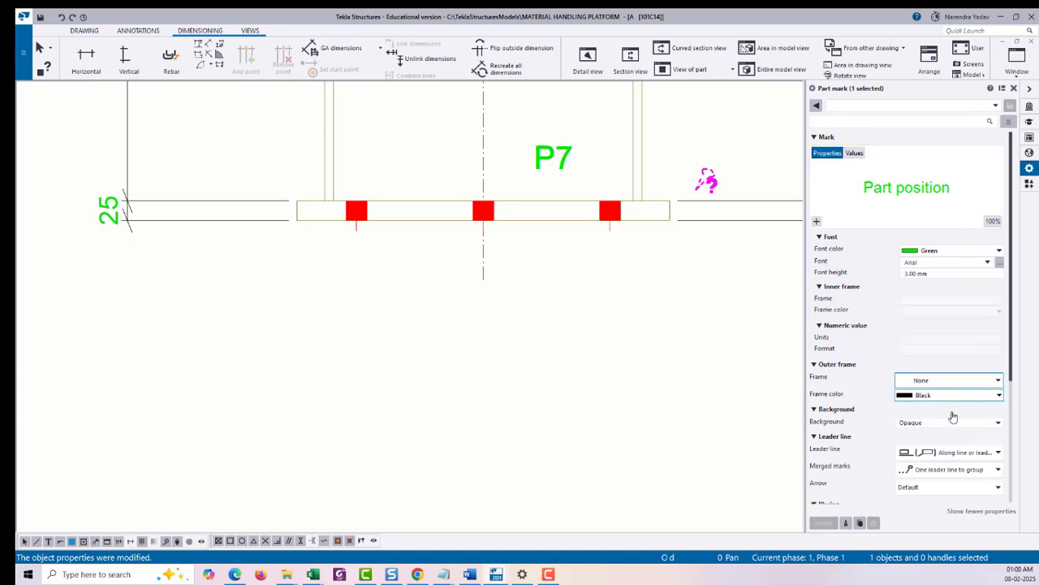
{"action": "left_click", "coordinate": [940, 457]}
{"action": "left_click", "coordinate": [934, 465]}
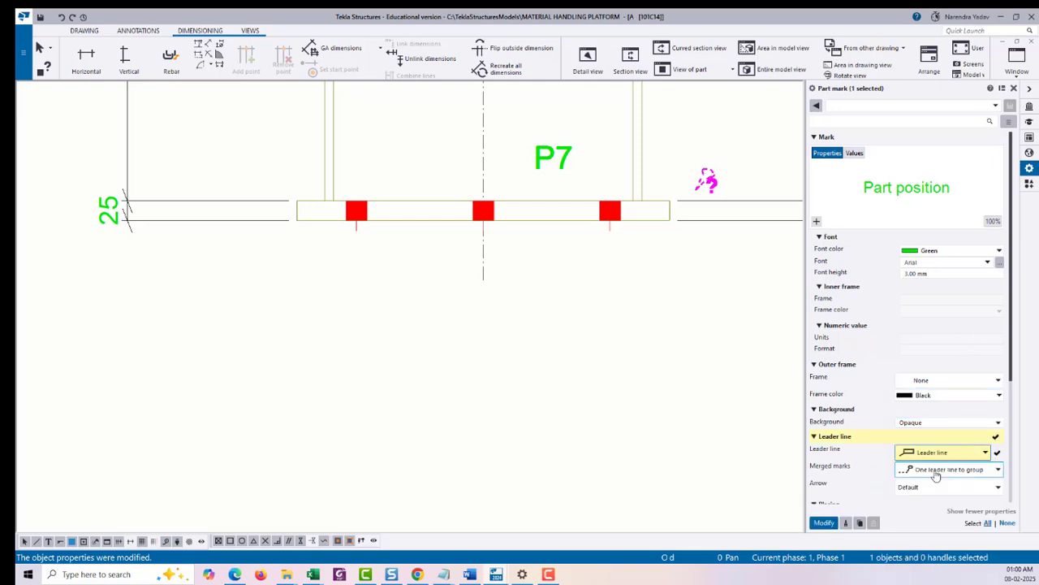
{"action": "left_click", "coordinate": [824, 524]}
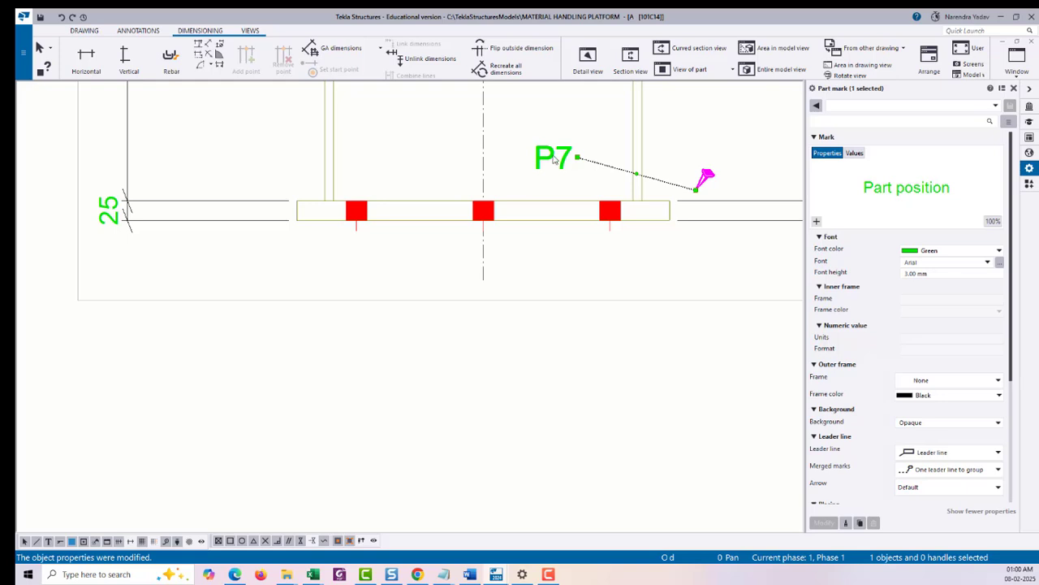
Move the P7 mark below the base plate, with its leader line pointing to the plate.
{"action": "scroll", "coordinate": [557, 165], "scroll_direction": "up", "scroll_amount": 2}
{"action": "mouse_move", "coordinate": [557, 170]}
{"action": "left_mouse_down"}
{"action": "mouse_move", "coordinate": [376, 187]}
{"action": "mouse_move", "coordinate": [620, 376]}
{"action": "mouse_move", "coordinate": [667, 312]}
{"action": "left_mouse_up"}
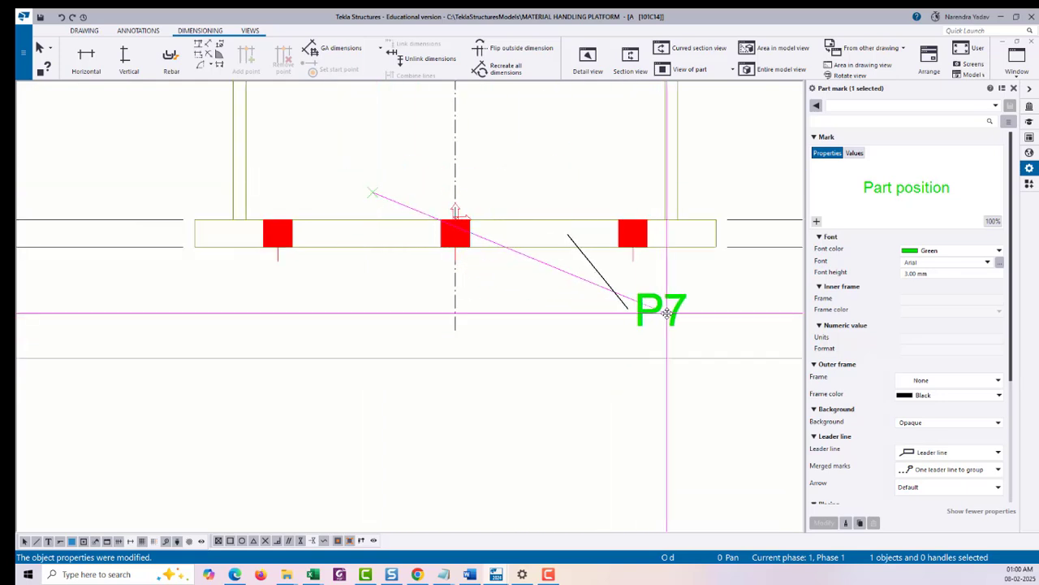
{"action": "scroll", "coordinate": [605, 250], "scroll_direction": "down", "scroll_amount": 5}
{"action": "left_click", "coordinate": [612, 285]}
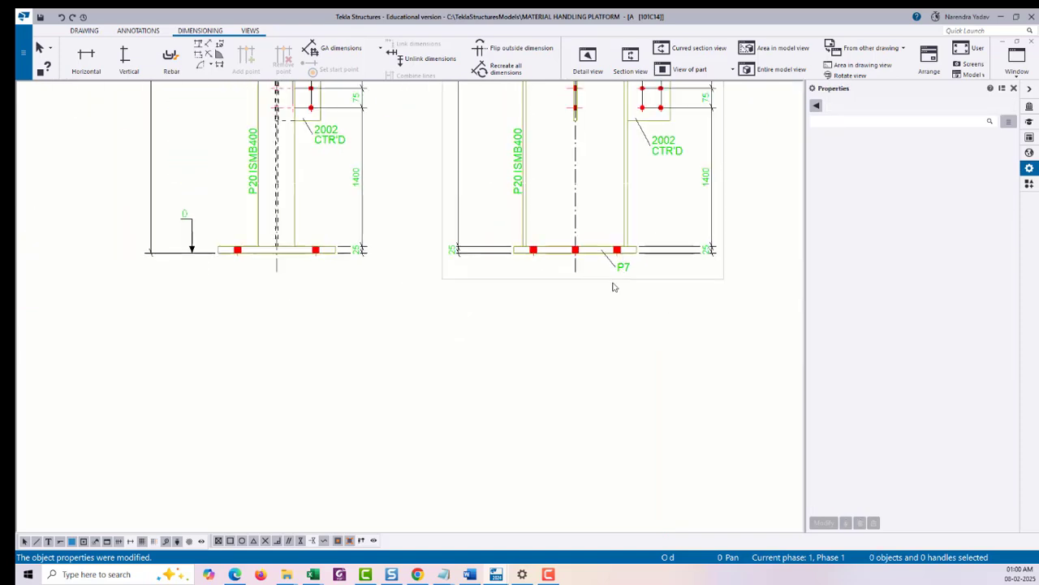
Start a section view and define its cut plane along the full top edge of the base plate in the left elevation.
{"action": "scroll", "coordinate": [612, 285], "scroll_direction": "down", "scroll_amount": 2}
{"action": "mouse_move", "coordinate": [417, 324]}
{"action": "middle_mouse_down"}
{"action": "mouse_move", "coordinate": [496, 305]}
{"action": "mouse_move", "coordinate": [587, 350]}
{"action": "middle_mouse_up"}
{"action": "scroll", "coordinate": [491, 276], "scroll_direction": "up", "scroll_amount": 3}
{"action": "scroll", "coordinate": [484, 325], "scroll_direction": "down", "scroll_amount": 5}
{"action": "scroll", "coordinate": [579, 344], "scroll_direction": "down", "scroll_amount": 4}
{"action": "middle_click_drag", "start_coordinate": [613, 305], "coordinate": [574, 332]}
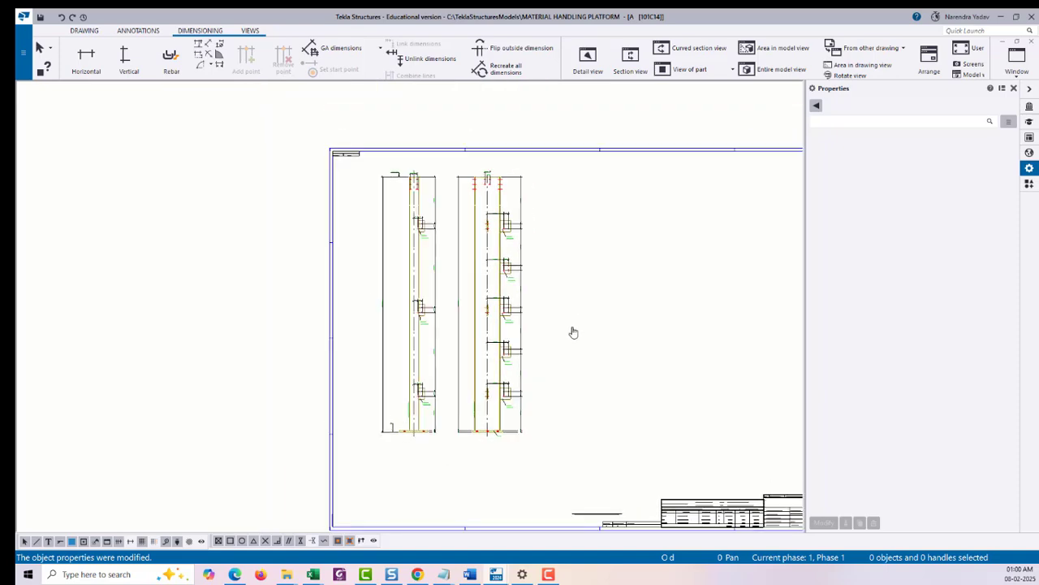
{"action": "middle_click_drag", "start_coordinate": [591, 406], "coordinate": [590, 270]}
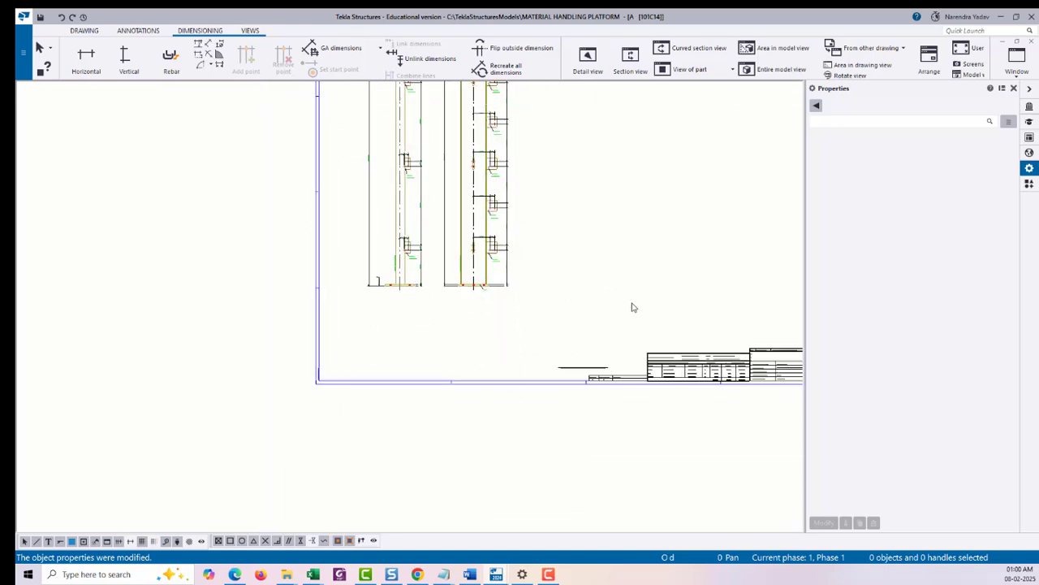
{"action": "scroll", "coordinate": [469, 268], "scroll_direction": "up", "scroll_amount": 5}
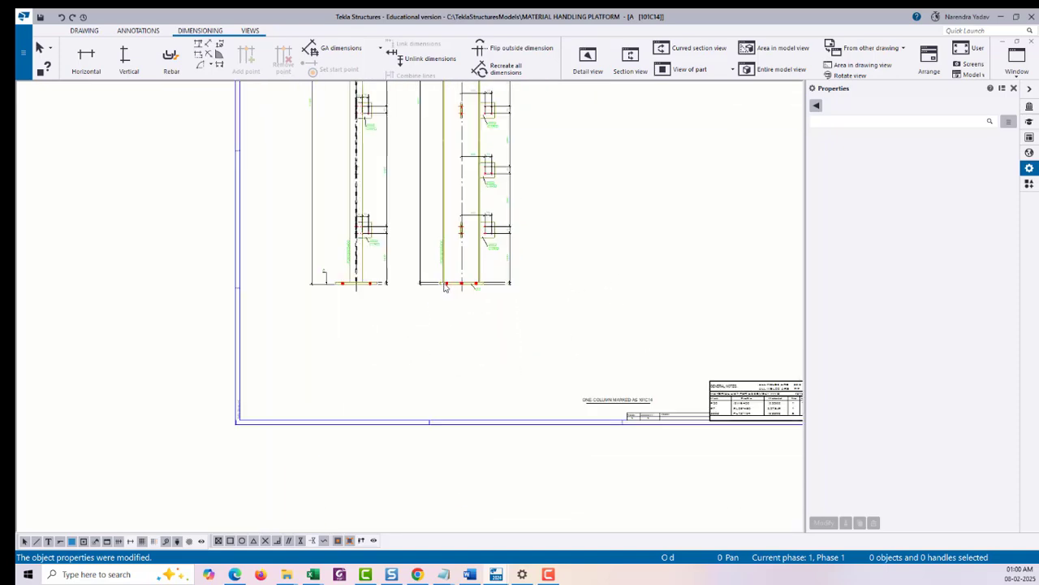
{"action": "left_click", "coordinate": [251, 33]}
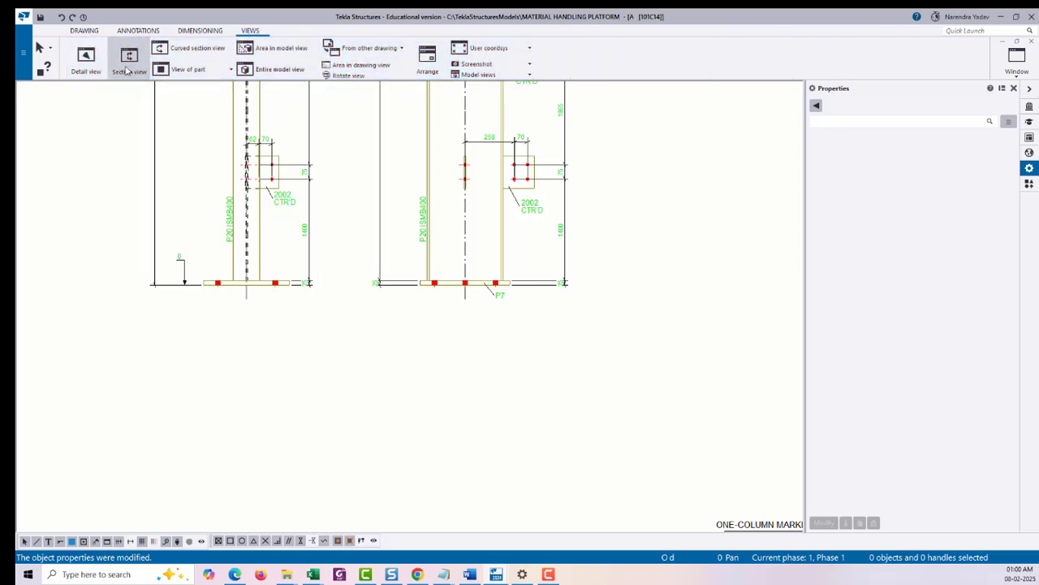
{"action": "left_click", "coordinate": [128, 61]}
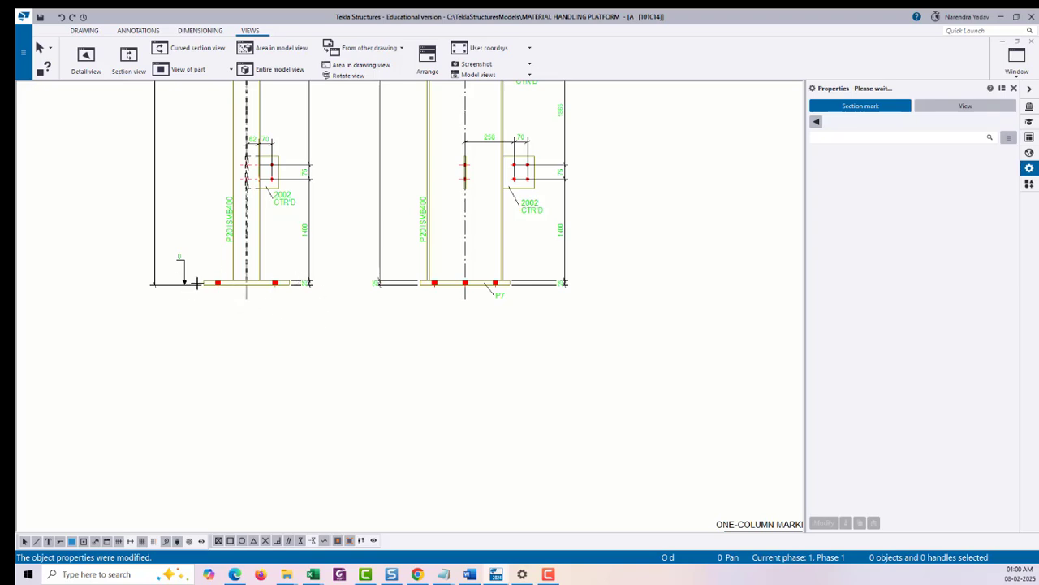
{"action": "scroll", "coordinate": [170, 285], "scroll_direction": "up", "scroll_amount": 5}
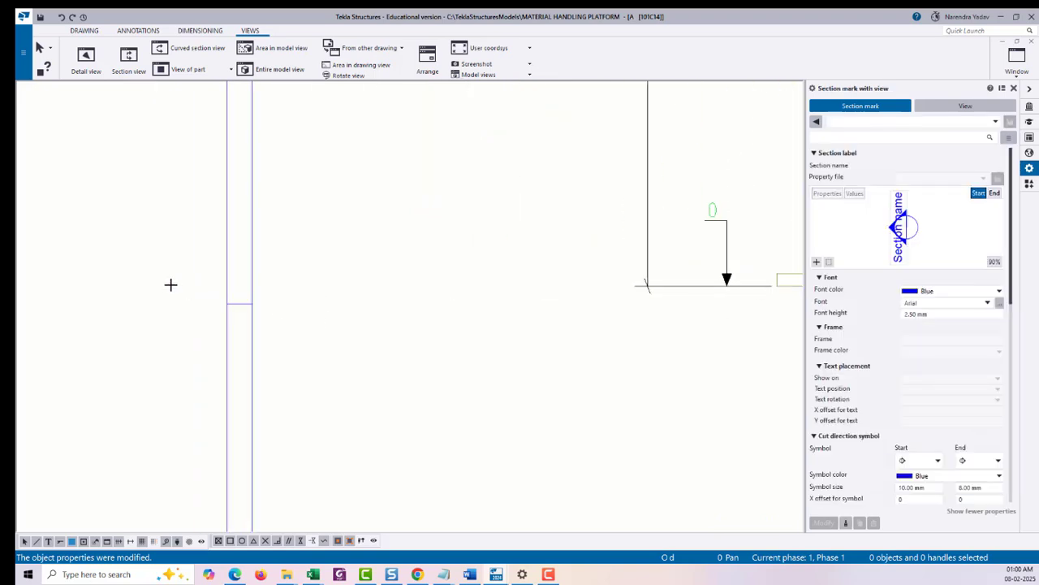
{"action": "middle_click_drag", "start_coordinate": [780, 329], "coordinate": [374, 396]}
{"action": "scroll", "coordinate": [579, 317], "scroll_direction": "up", "scroll_amount": 1}
{"action": "scroll", "coordinate": [579, 317], "scroll_direction": "up", "scroll_amount": 1}
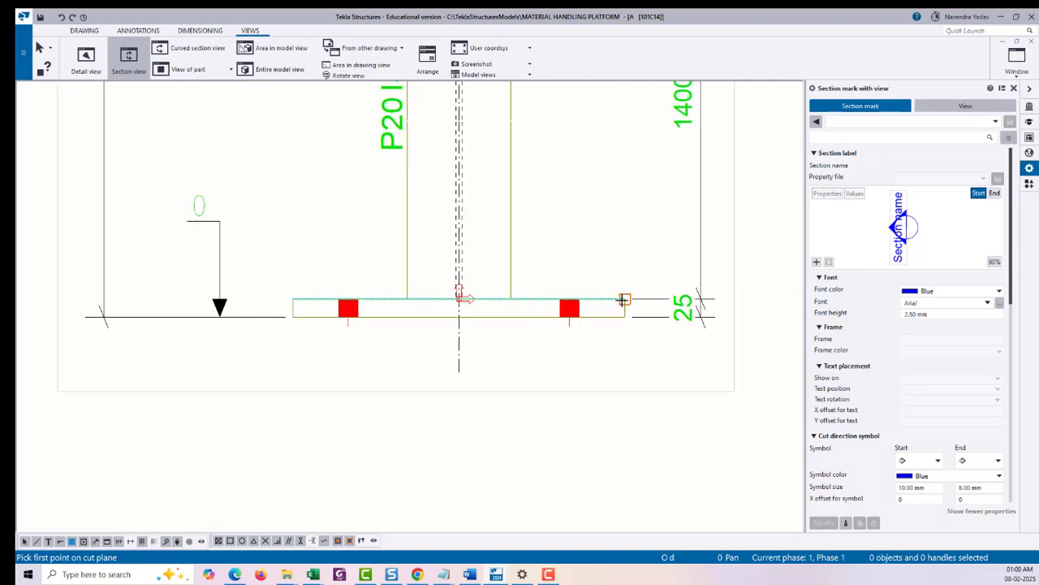
{"action": "left_click", "coordinate": [623, 300]}
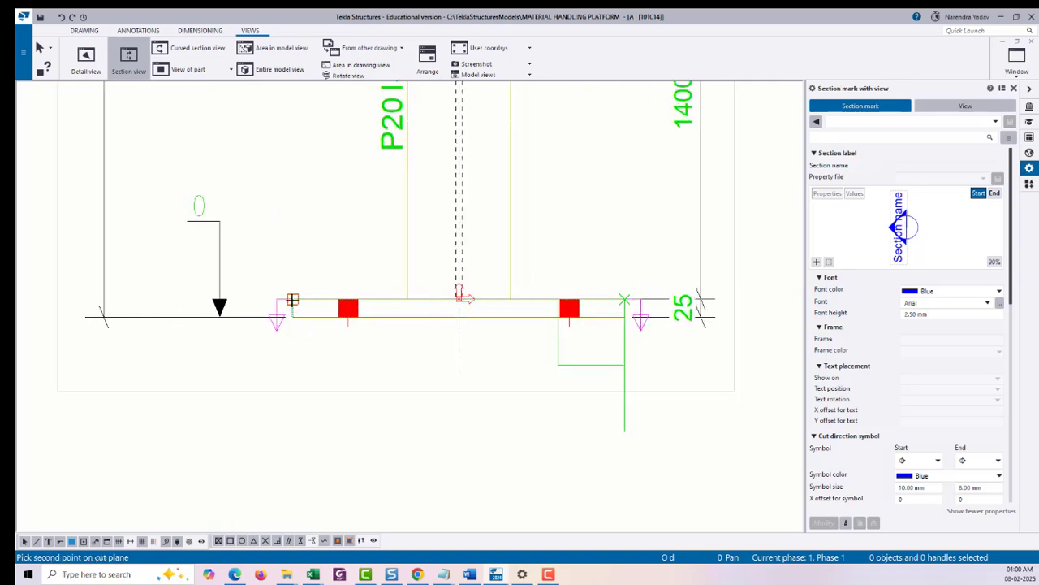
{"action": "left_click", "coordinate": [293, 300]}
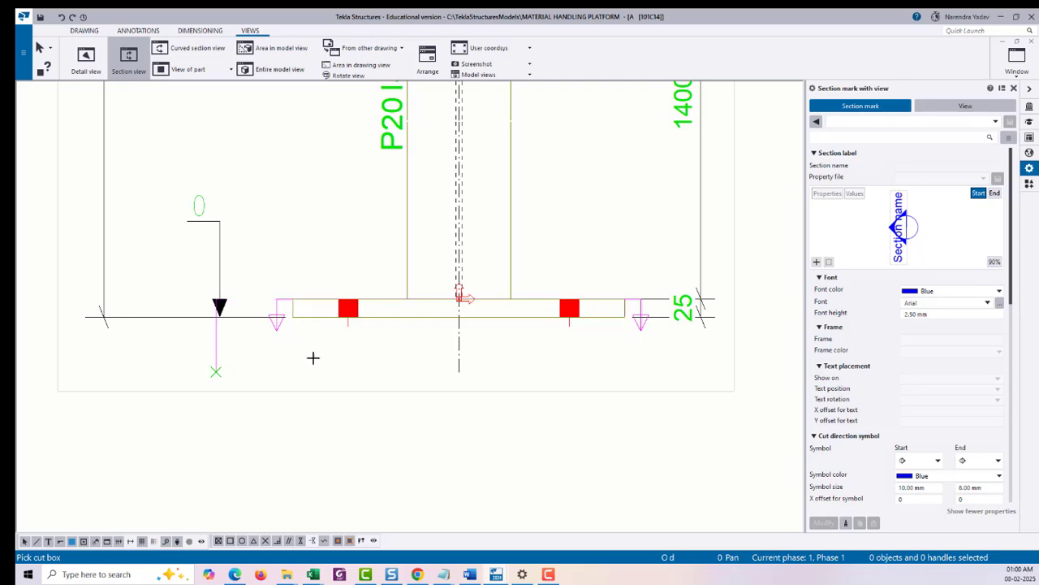
Set the cut box around the base plate and place the section view to the right of the elevations.
{"action": "left_click", "coordinate": [651, 243]}
{"action": "scroll", "coordinate": [366, 257], "scroll_direction": "down", "scroll_amount": 5}
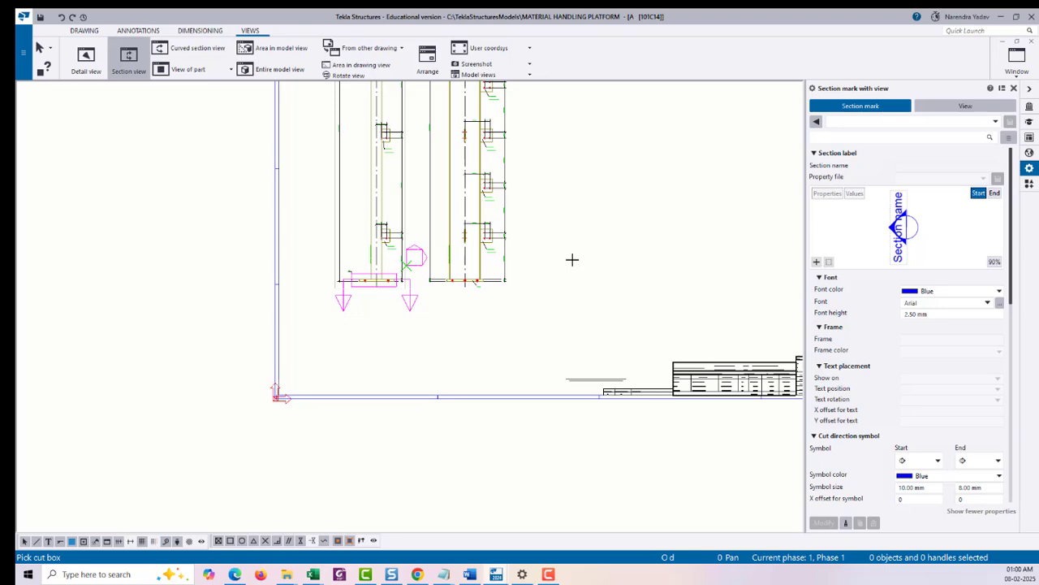
{"action": "left_click", "coordinate": [572, 259]}
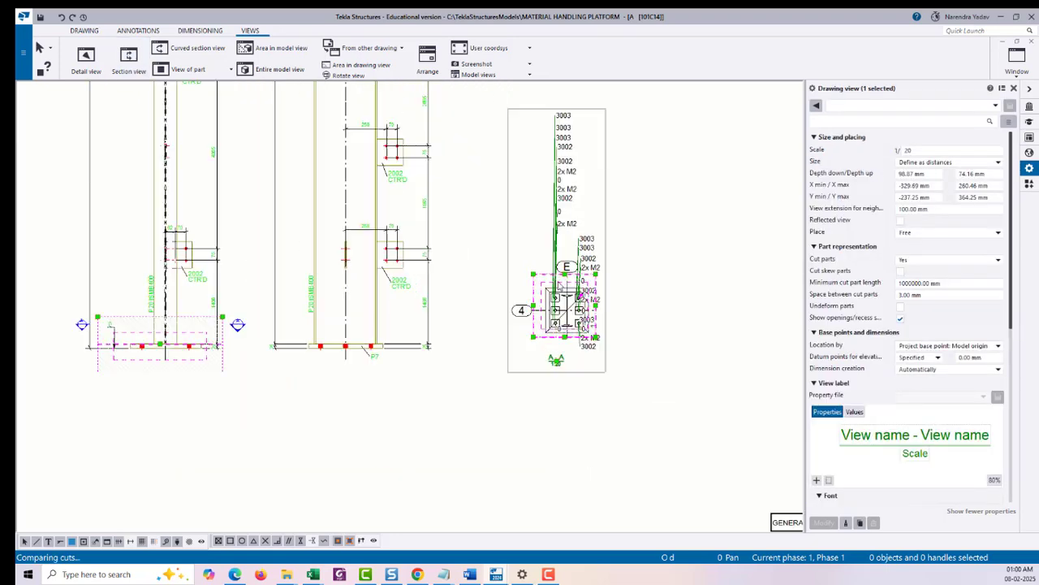
Add the text SECTION in front of the view name in the A-A view's label and apply the modification.
{"action": "scroll", "coordinate": [568, 328], "scroll_direction": "up", "scroll_amount": 2}
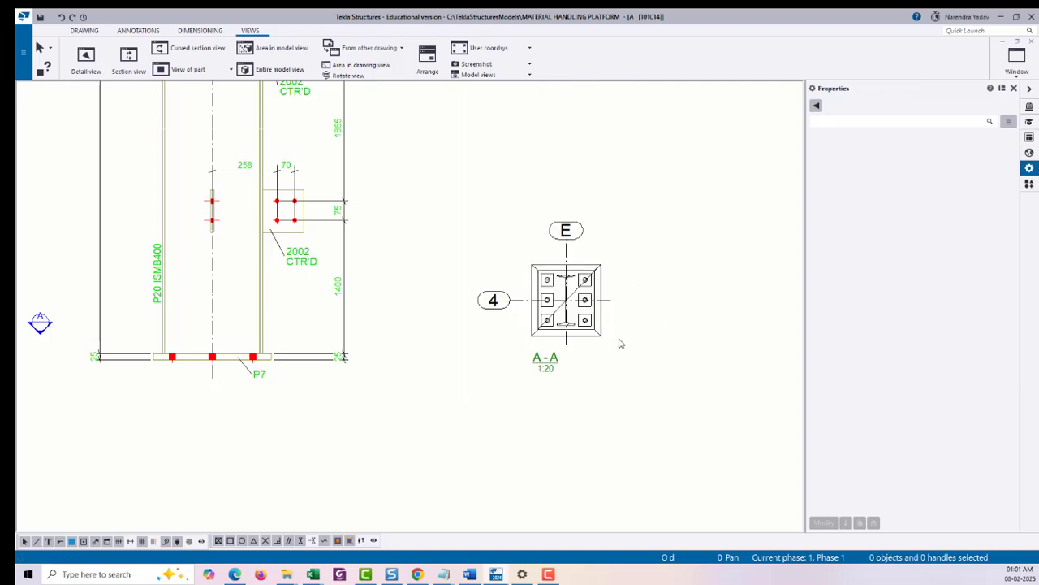
{"action": "scroll", "coordinate": [620, 343], "scroll_direction": "up", "scroll_amount": 3}
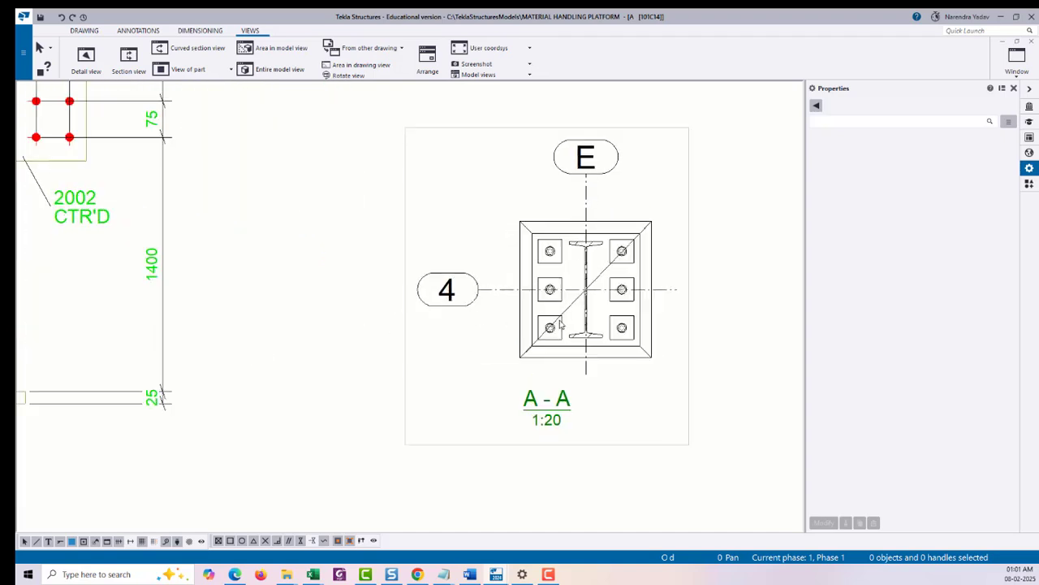
{"action": "middle_click_drag", "start_coordinate": [616, 422], "coordinate": [622, 358]}
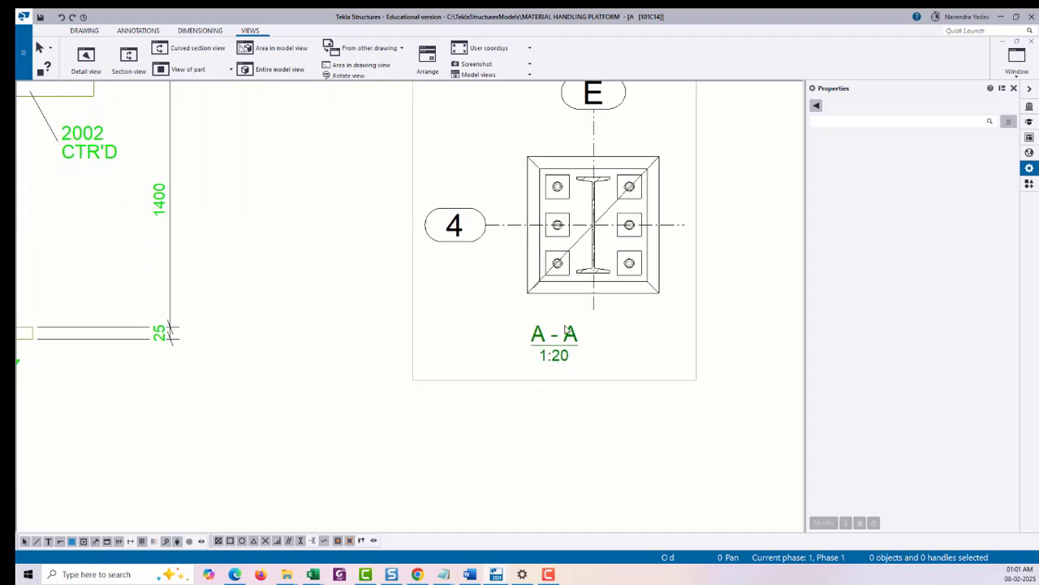
{"action": "left_click", "coordinate": [572, 341]}
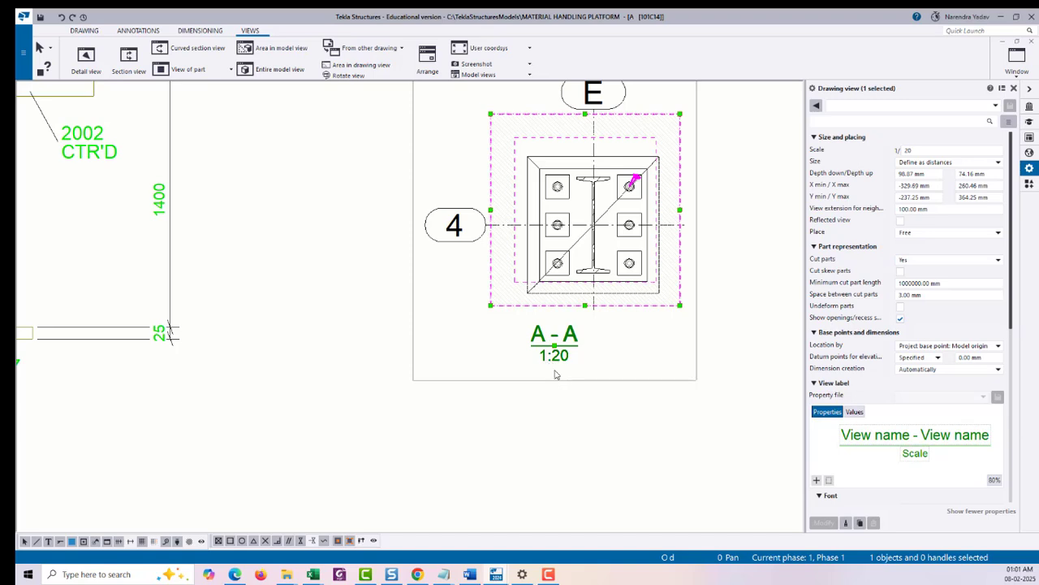
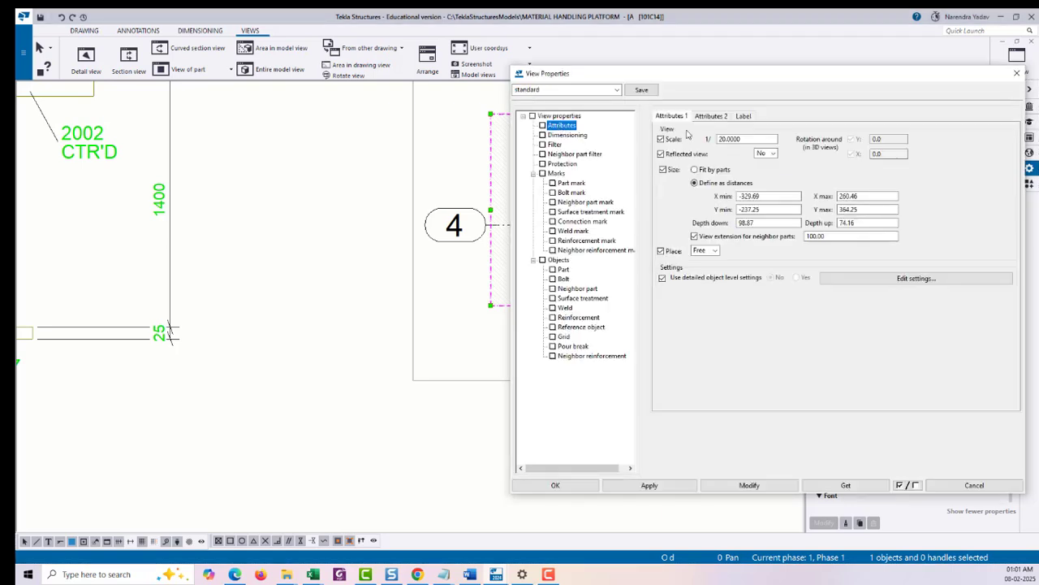
{"action": "left_click", "coordinate": [744, 117]}
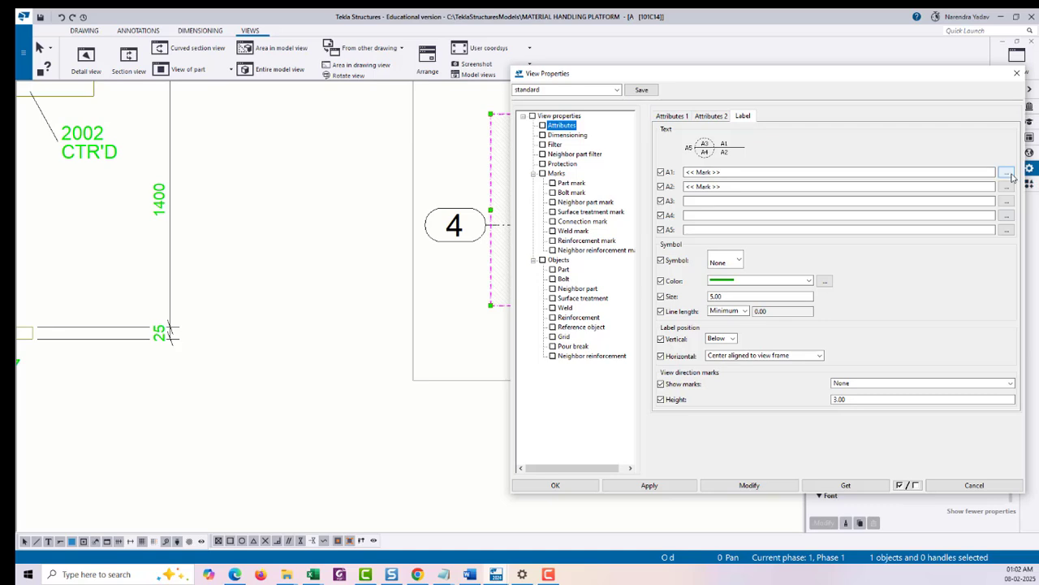
{"action": "left_click", "coordinate": [1010, 174]}
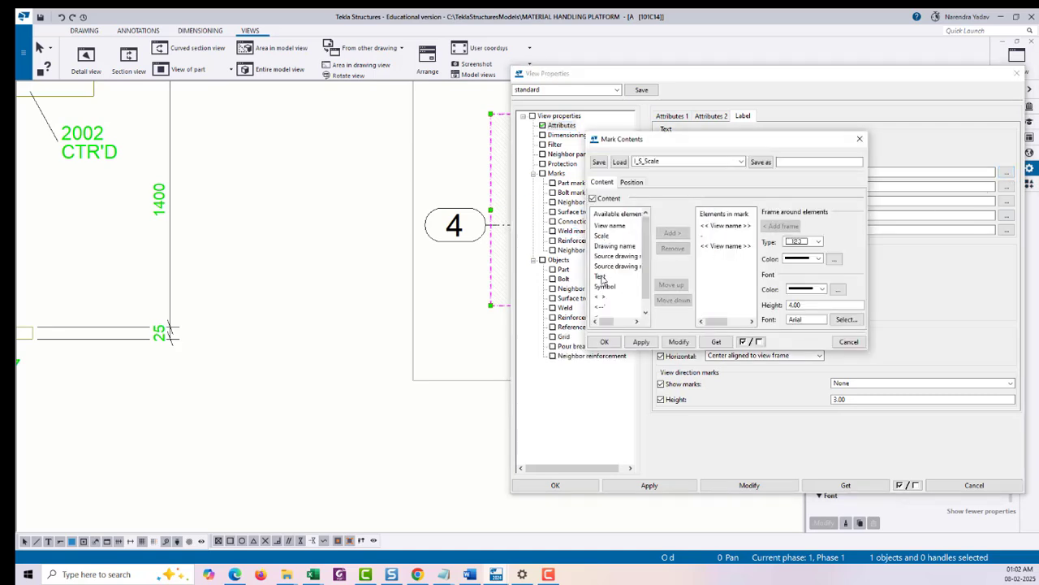
{"action": "double_click", "coordinate": [601, 277]}
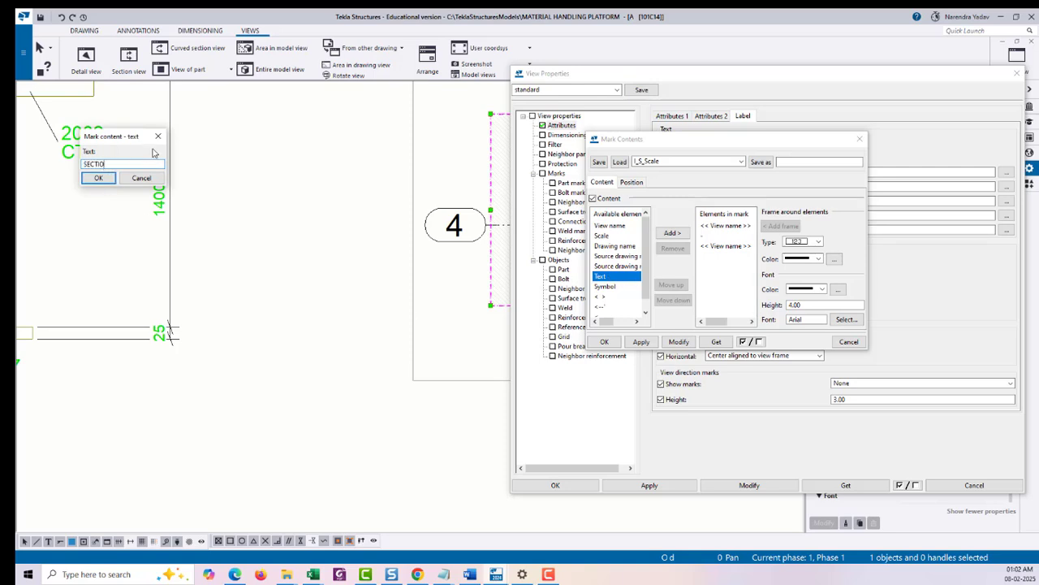
{"action": "left_click", "coordinate": [98, 177]}
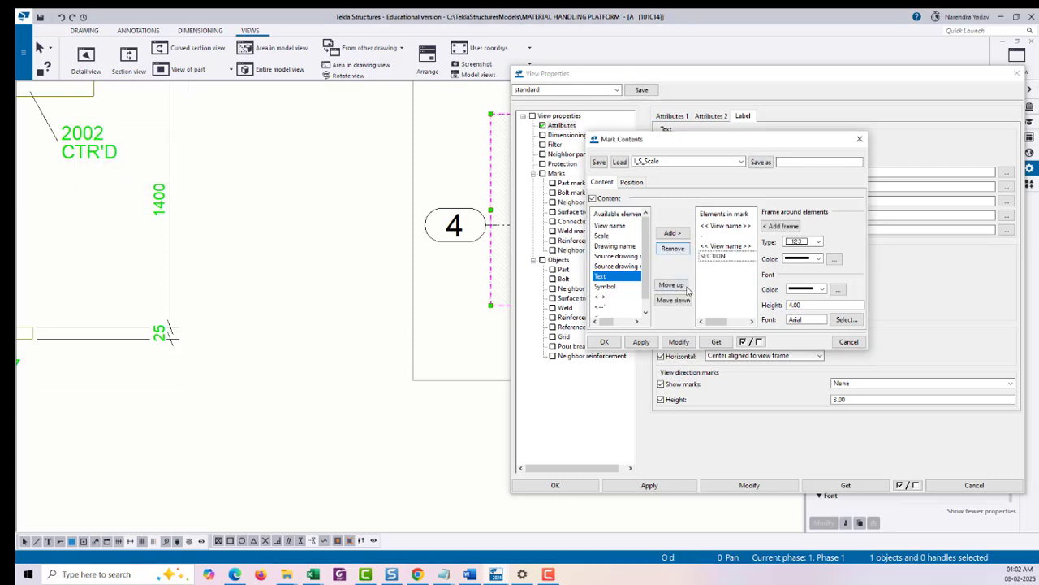
{"action": "left_click", "coordinate": [672, 285]}
{"action": "left_click", "coordinate": [672, 285]}
{"action": "left_click", "coordinate": [672, 285]}
{"action": "left_click", "coordinate": [679, 342]}
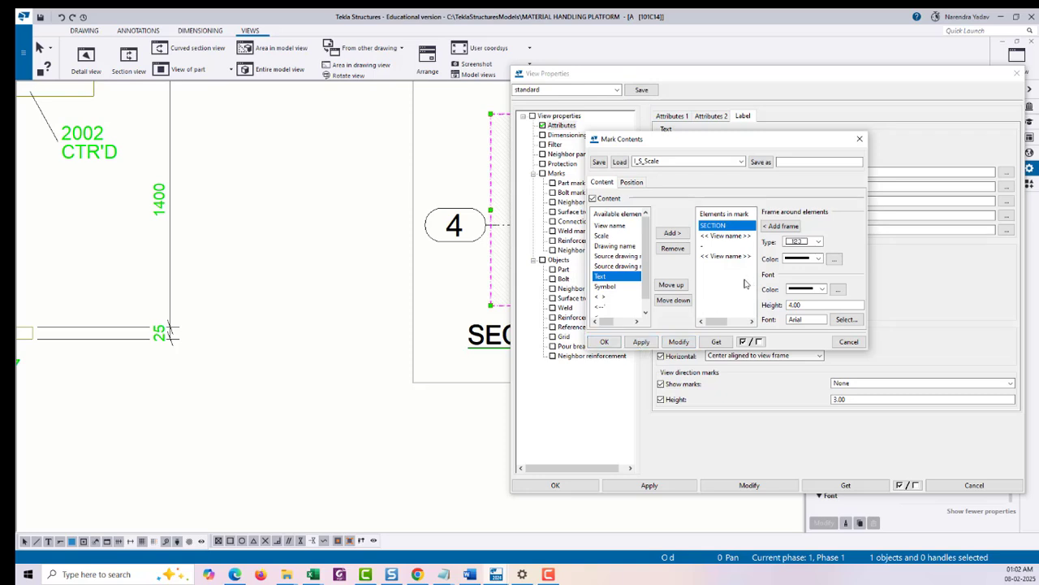
Set the font color of all elements in the section view's title to green, apply the change and close the view properties.
{"action": "left_click_drag", "start_coordinate": [744, 280], "coordinate": [708, 225]}
{"action": "double_click", "coordinate": [809, 306]}
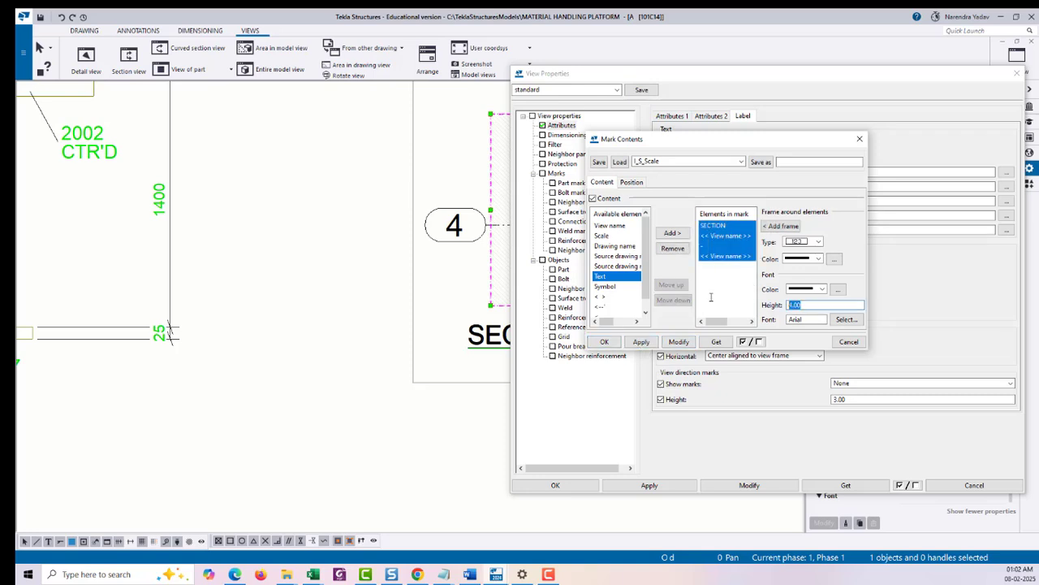
{"action": "left_click", "coordinate": [817, 290]}
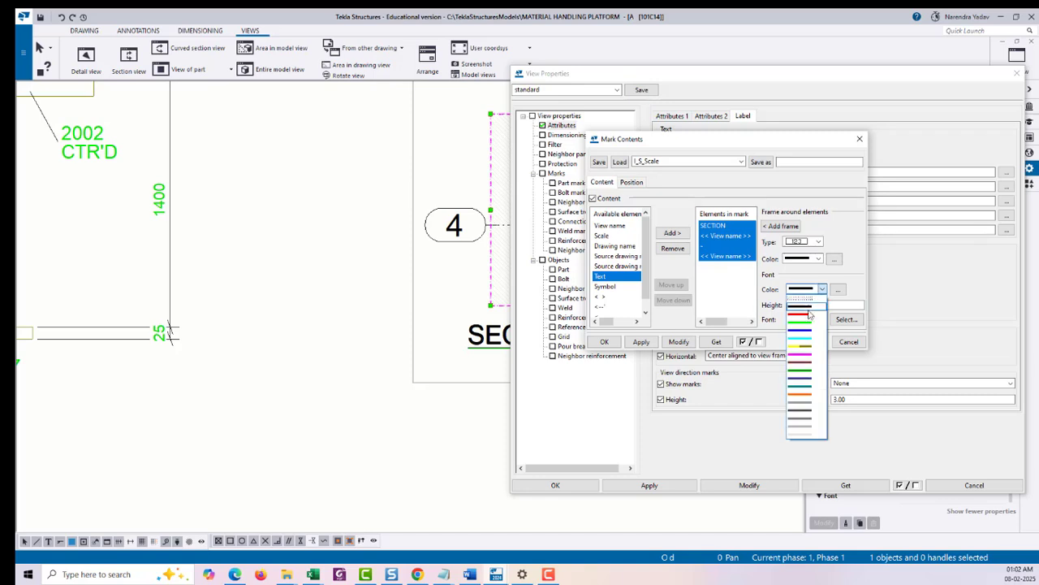
{"action": "left_click", "coordinate": [807, 328]}
{"action": "left_click", "coordinate": [679, 341]}
{"action": "left_click", "coordinate": [604, 341]}
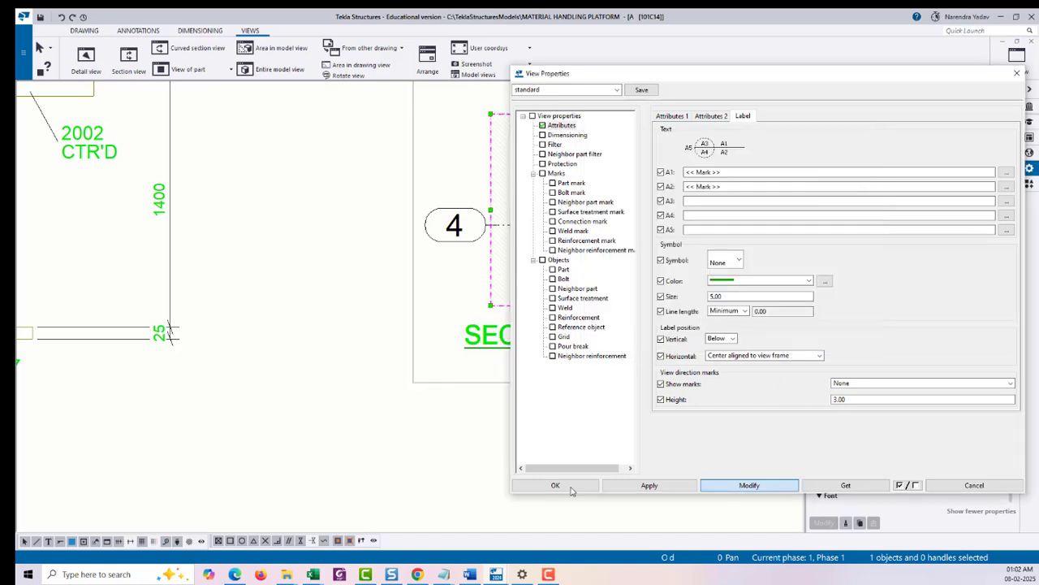
{"action": "left_click", "coordinate": [571, 491]}
{"action": "left_click", "coordinate": [625, 473]}
{"action": "scroll", "coordinate": [592, 394], "scroll_direction": "down", "scroll_amount": 3}
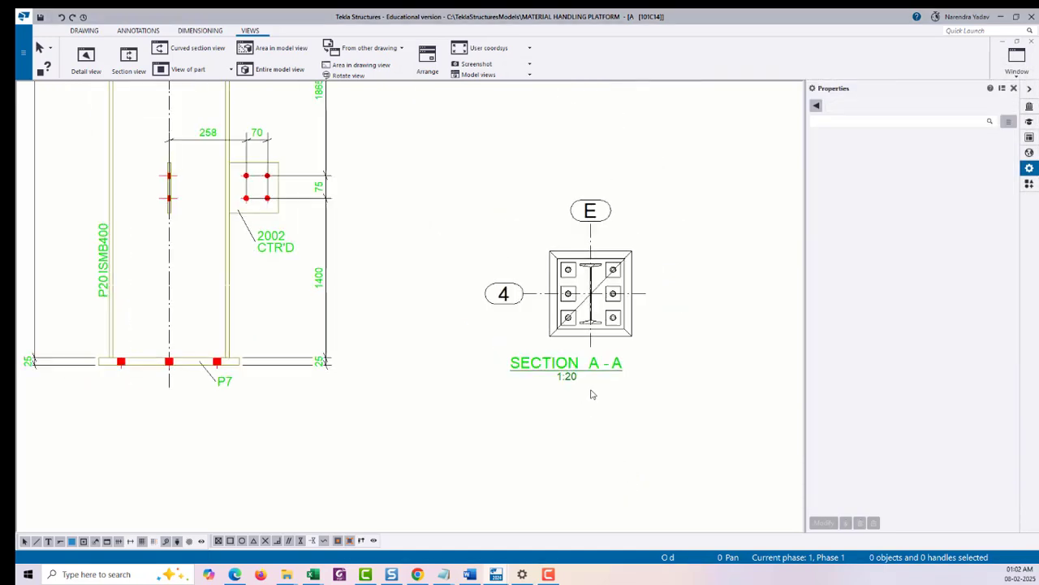
Add a horizontal dimension from the two bolt columns to the column centreline, placed between the base plate and the Section A-A title.
{"action": "scroll", "coordinate": [621, 296], "scroll_direction": "up", "scroll_amount": 3}
{"action": "scroll", "coordinate": [621, 296], "scroll_direction": "up", "scroll_amount": 1}
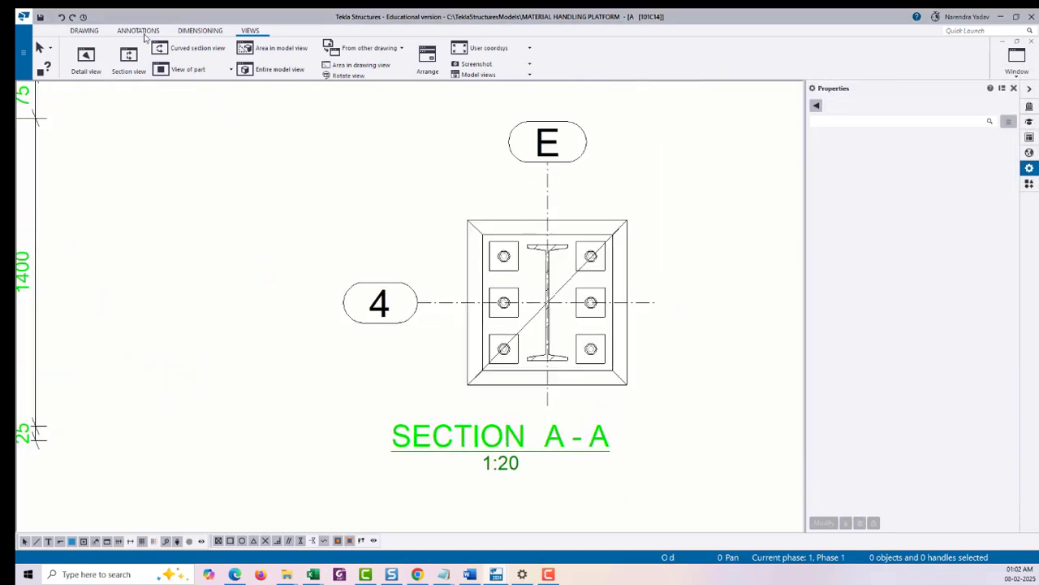
{"action": "left_click", "coordinate": [200, 30]}
{"action": "left_click", "coordinate": [86, 58]}
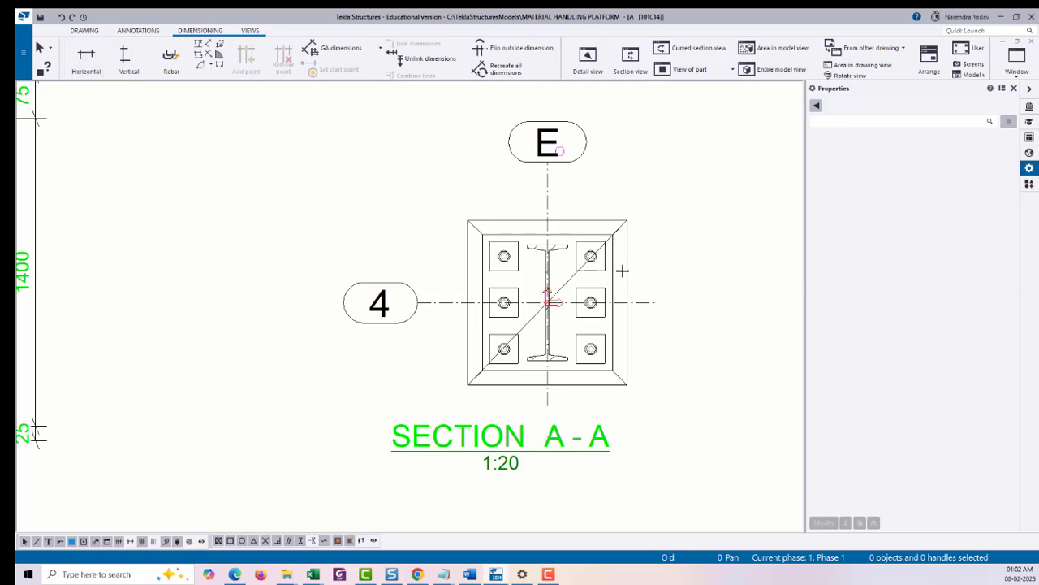
{"action": "scroll", "coordinate": [496, 387], "scroll_direction": "up", "scroll_amount": 2}
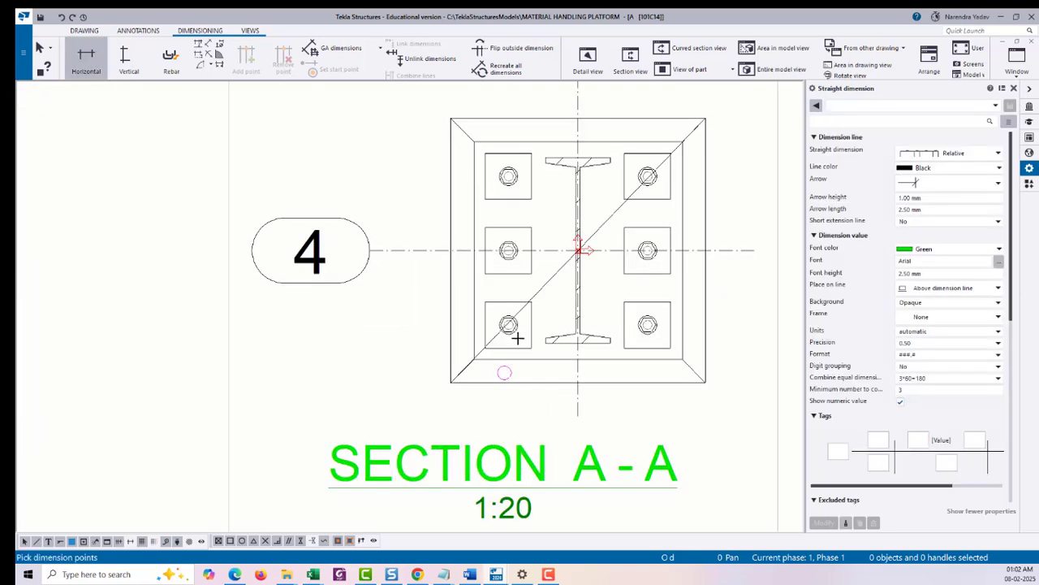
{"action": "left_click", "coordinate": [508, 177]}
{"action": "left_click", "coordinate": [647, 176]}
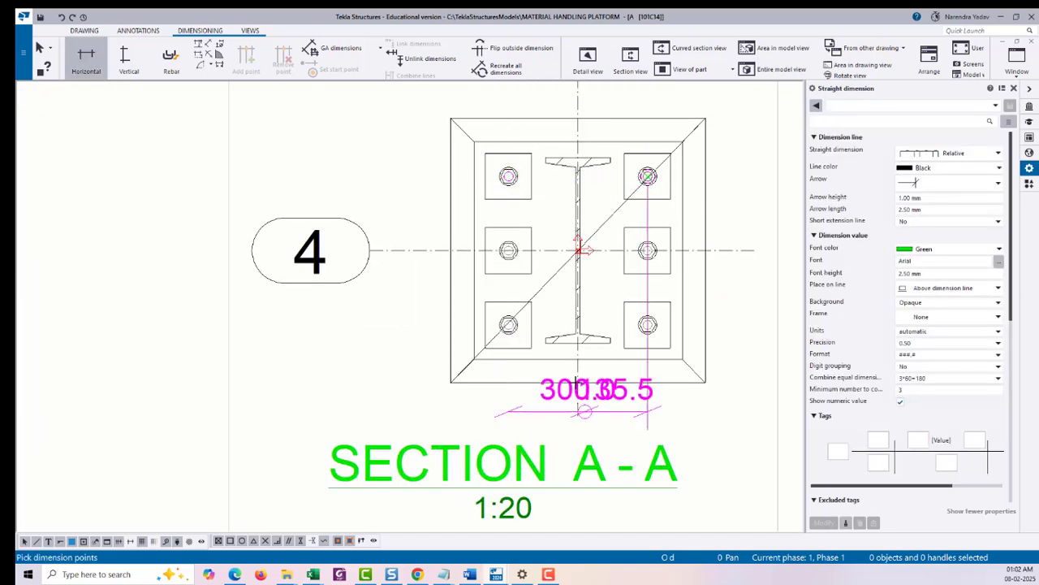
{"action": "left_click", "coordinate": [577, 343]}
{"action": "scroll", "coordinate": [589, 269], "scroll_direction": "down", "scroll_amount": 3}
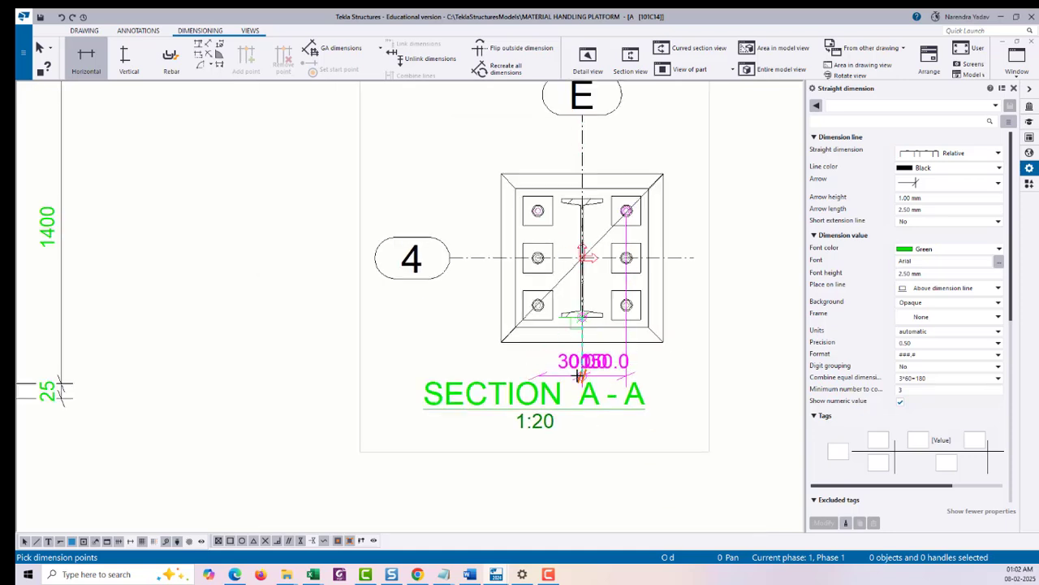
{"action": "middle_click", "coordinate": [604, 375]}
{"action": "middle_click_drag", "start_coordinate": [674, 398], "coordinate": [645, 376]}
{"action": "right_click", "coordinate": [661, 293]}
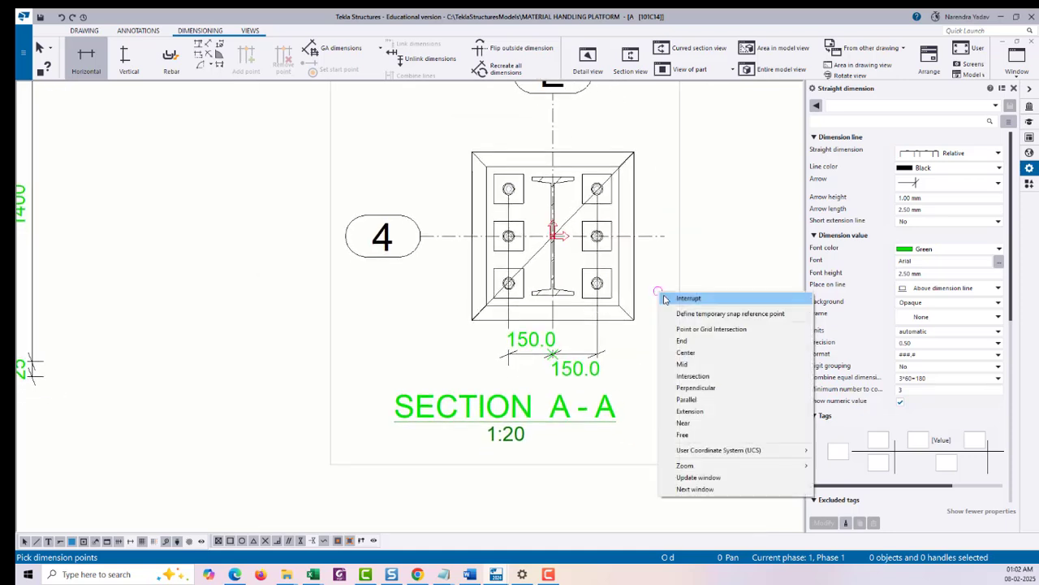
{"action": "left_click", "coordinate": [678, 298]}
Set the horizontal bolt dimension's precision to 0.00 and its format to ###, and apply the modification.
{"action": "left_click", "coordinate": [527, 342]}
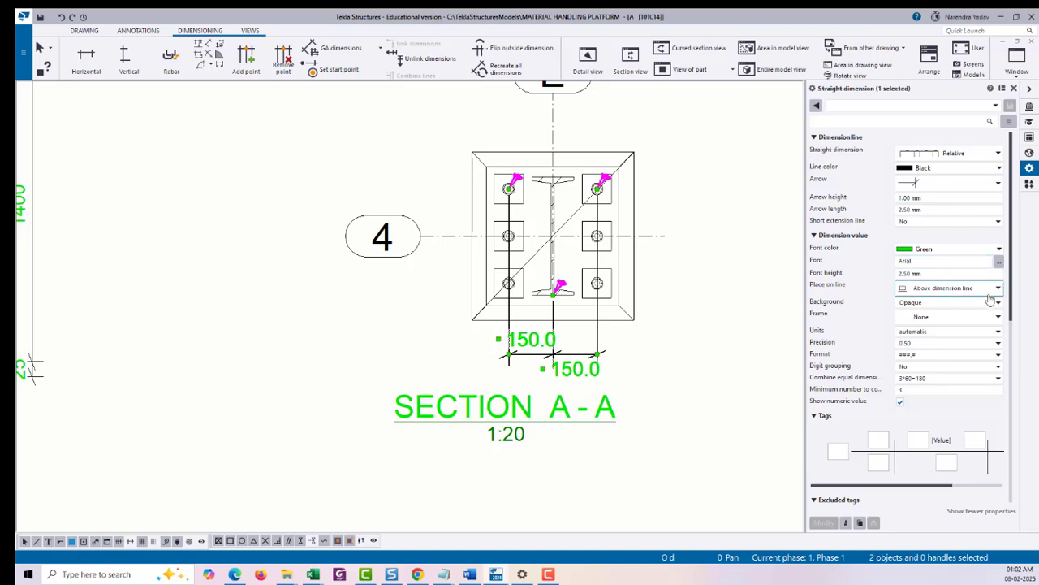
{"action": "left_click", "coordinate": [934, 344]}
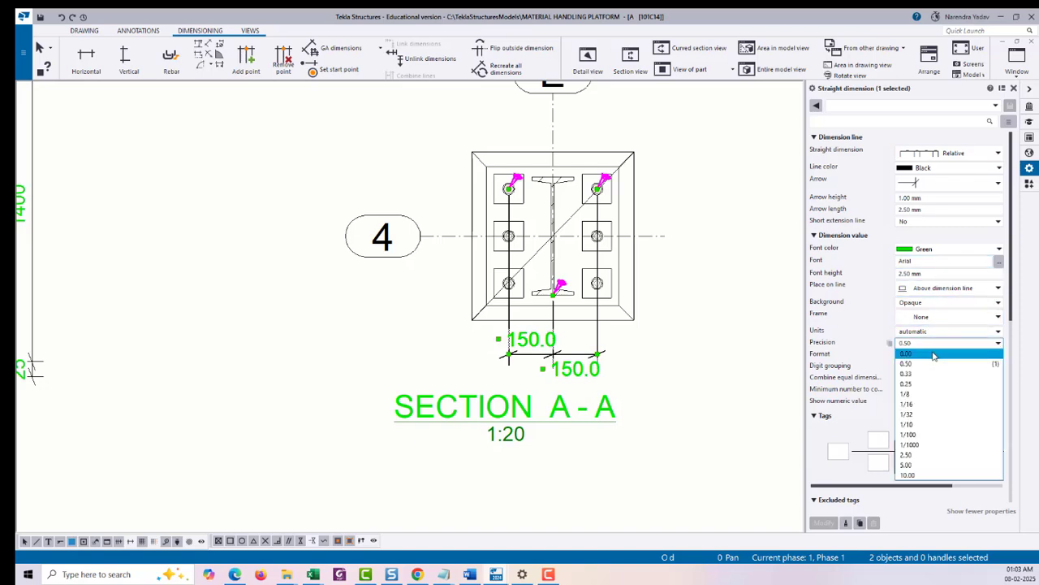
{"action": "left_click", "coordinate": [931, 356]}
{"action": "left_click", "coordinate": [948, 354]}
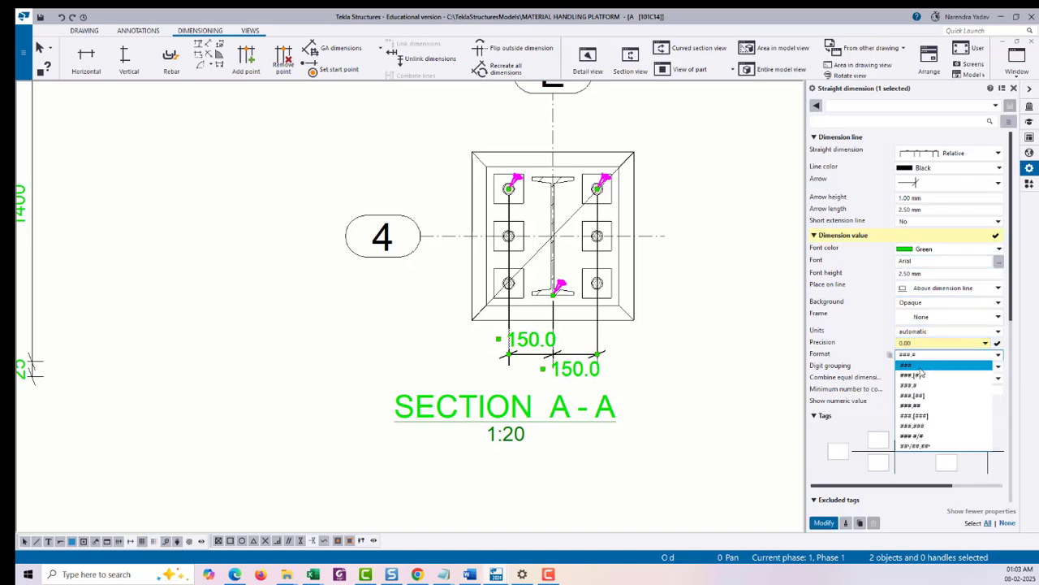
{"action": "left_click", "coordinate": [930, 368]}
{"action": "left_click", "coordinate": [832, 523]}
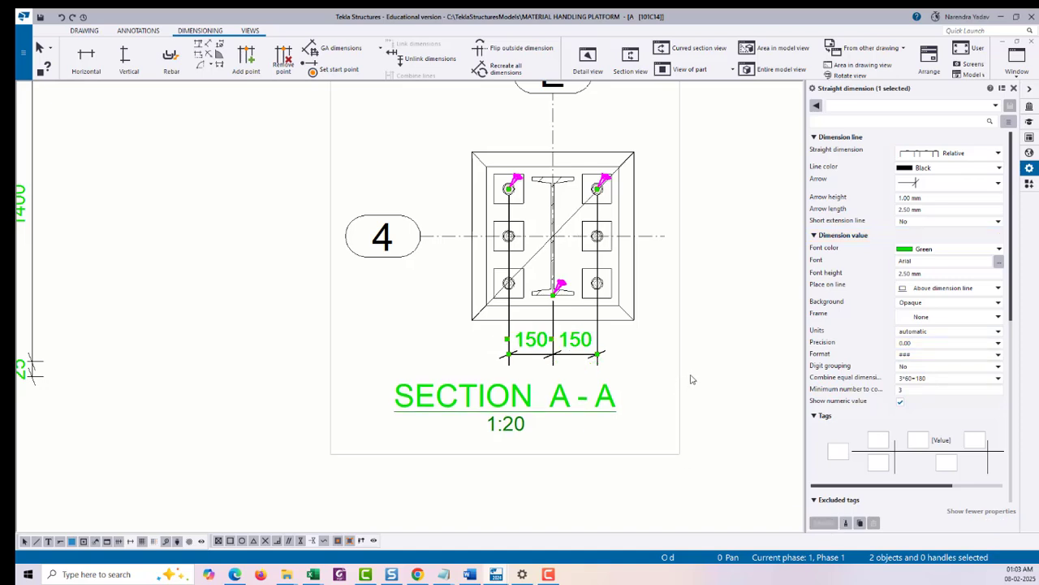
{"action": "left_click", "coordinate": [658, 342]}
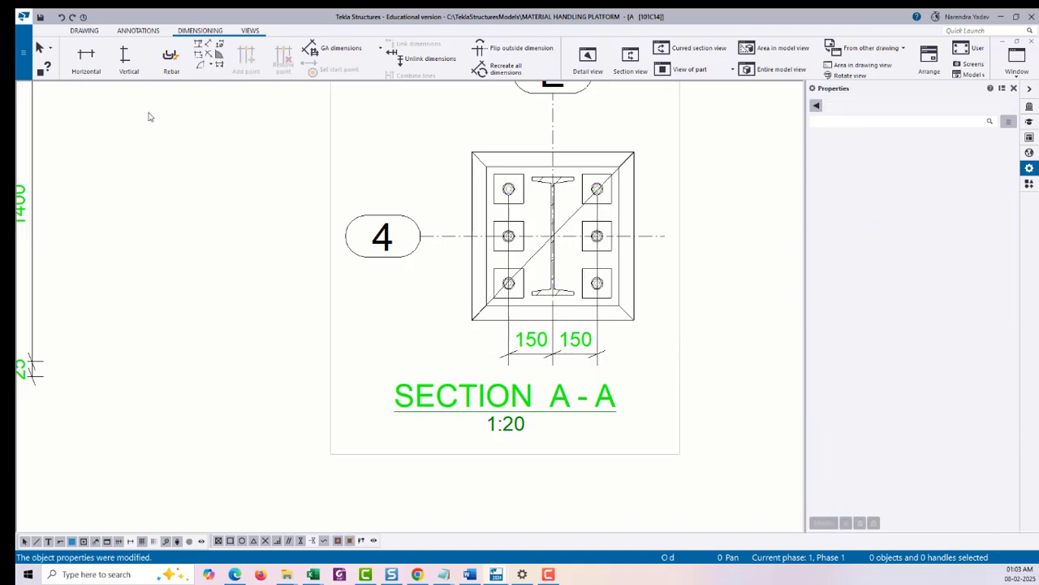
Add a vertical dimension from the outer bolt rows to grid line 4, placed to the right of the base plate in Section A-A.
{"action": "left_click", "coordinate": [128, 64]}
{"action": "scroll", "coordinate": [579, 286], "scroll_direction": "up", "scroll_amount": 2}
{"action": "left_click", "coordinate": [467, 272]}
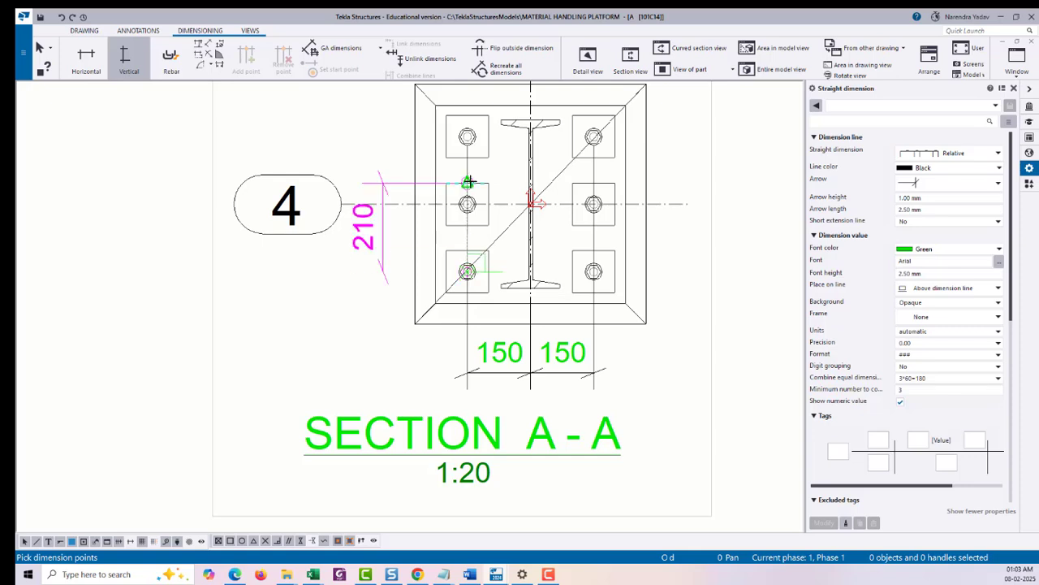
{"action": "left_click", "coordinate": [467, 136]}
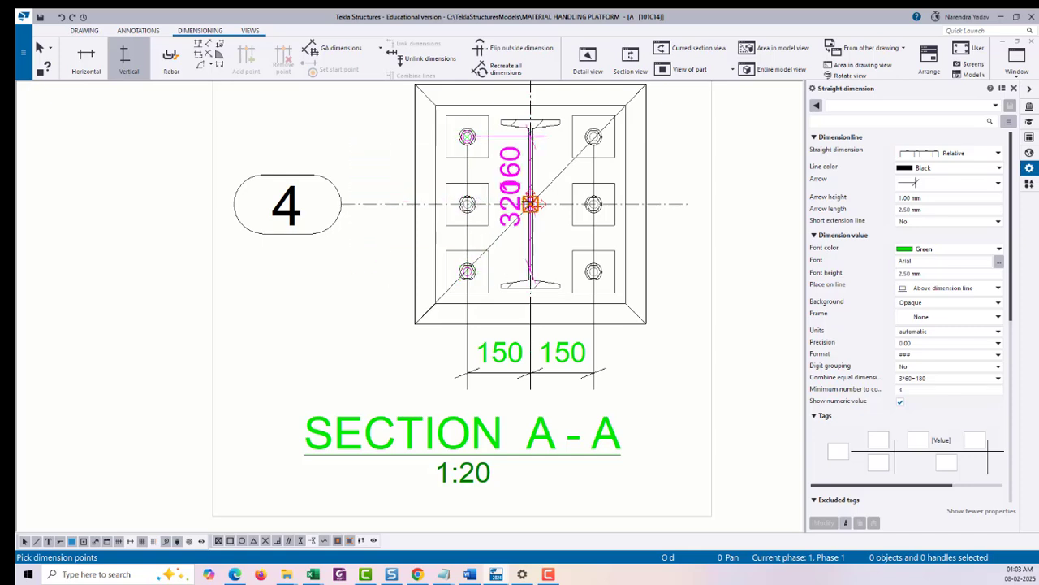
{"action": "left_click", "coordinate": [528, 204]}
{"action": "middle_click", "coordinate": [709, 192]}
{"action": "right_click", "coordinate": [708, 177]}
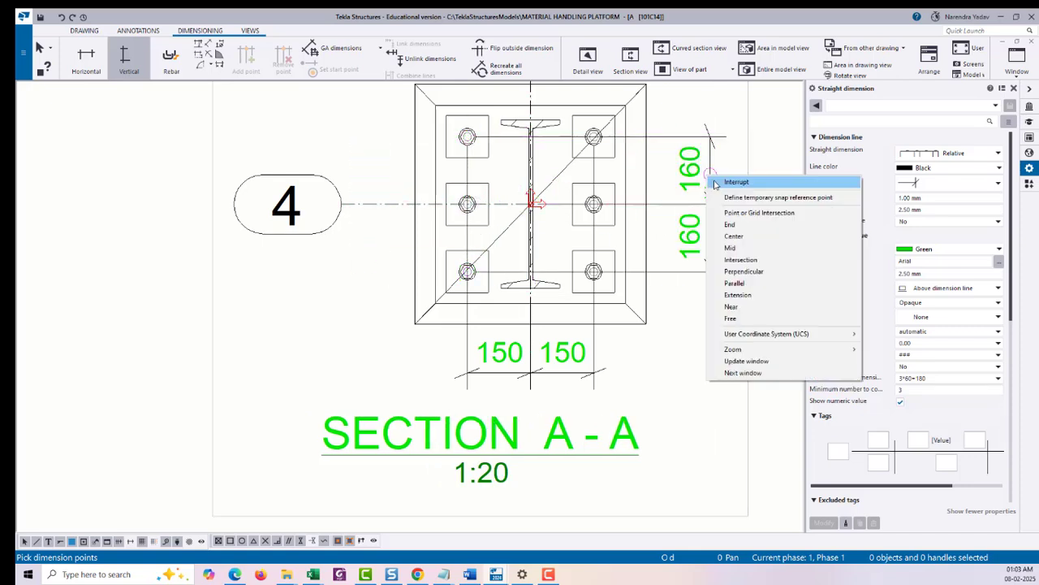
{"action": "left_click", "coordinate": [720, 186]}
Review the dimensioned Section A-A against the base plate details in the two column elevations.
{"action": "scroll", "coordinate": [566, 302], "scroll_direction": "down", "scroll_amount": 2}
{"action": "scroll", "coordinate": [566, 302], "scroll_direction": "down", "scroll_amount": 4}
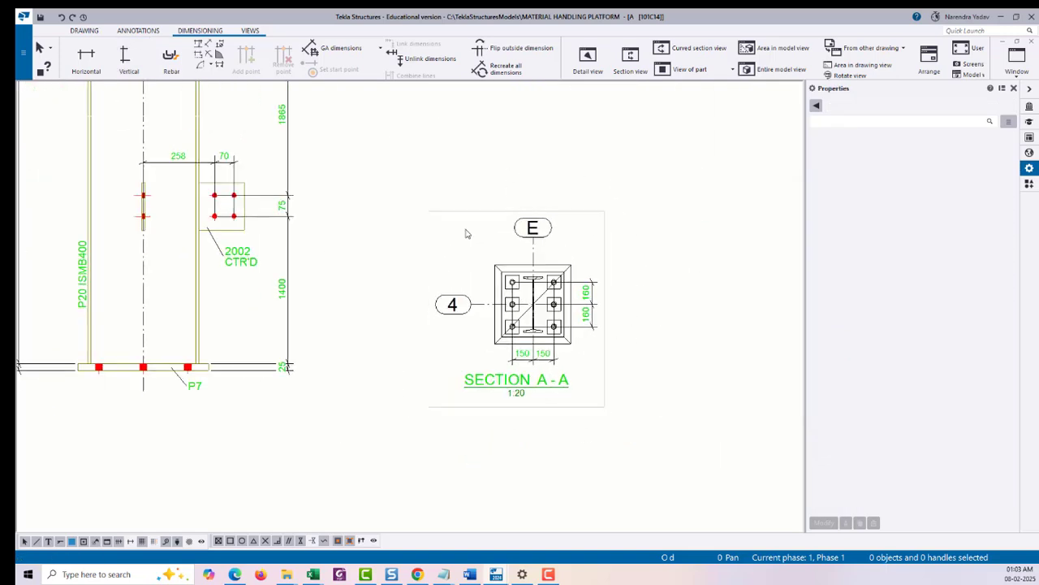
{"action": "middle_click_drag", "start_coordinate": [272, 474], "coordinate": [578, 436]}
{"action": "middle_click_drag", "start_coordinate": [328, 387], "coordinate": [461, 387]}
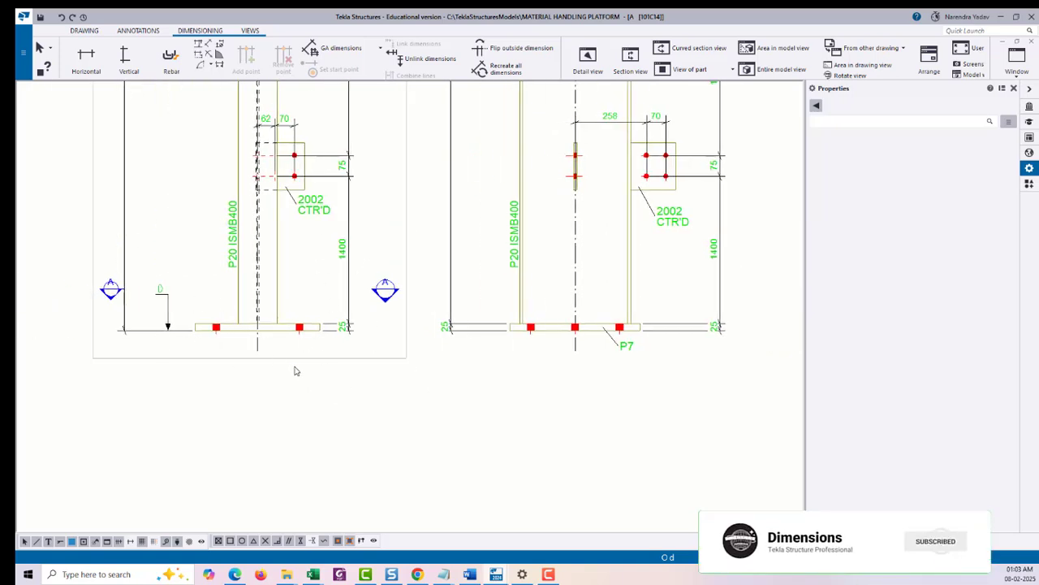
{"action": "middle_click_drag", "start_coordinate": [599, 371], "coordinate": [247, 354]}
{"action": "scroll", "coordinate": [658, 296], "scroll_direction": "up", "scroll_amount": 4}
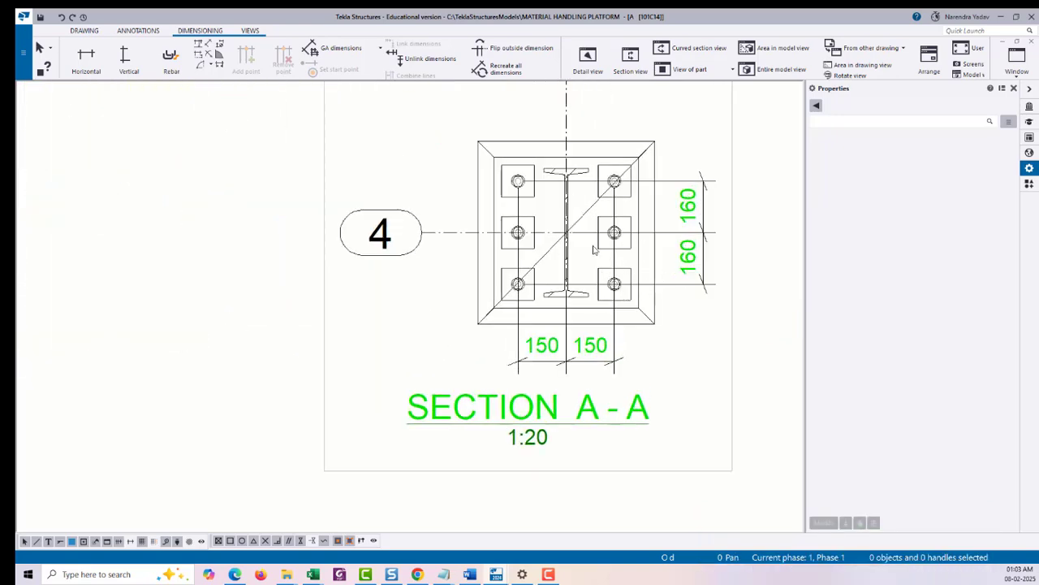
{"action": "scroll", "coordinate": [674, 281], "scroll_direction": "down", "scroll_amount": 4}
{"action": "middle_click_drag", "start_coordinate": [341, 349], "coordinate": [594, 311]}
{"action": "middle_click_drag", "start_coordinate": [541, 357], "coordinate": [247, 363]}
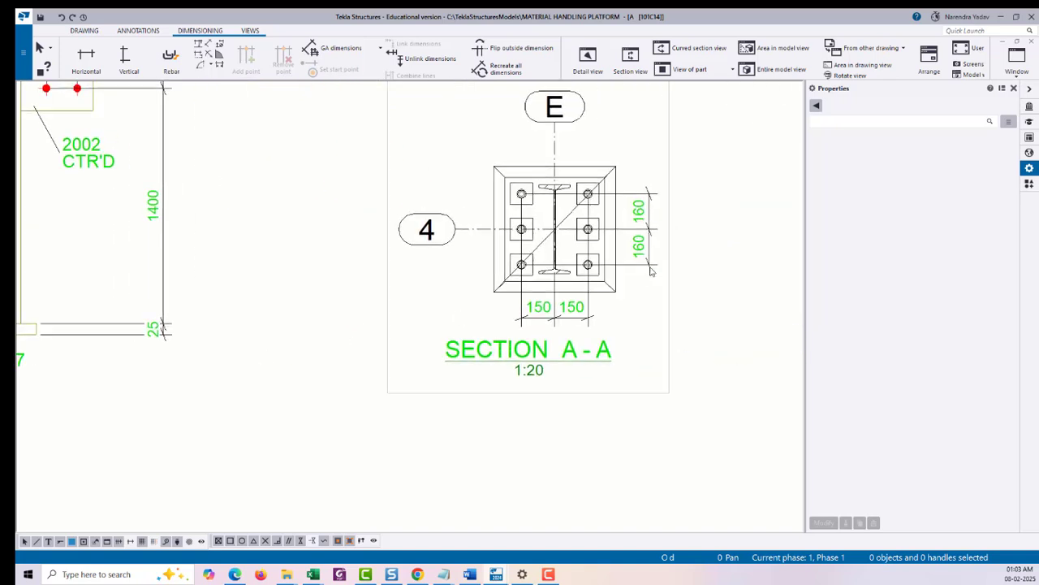
Examine the neighbour part visibility options in the view properties of Section A-A, then close them without changes.
{"action": "double_click", "coordinate": [670, 198]}
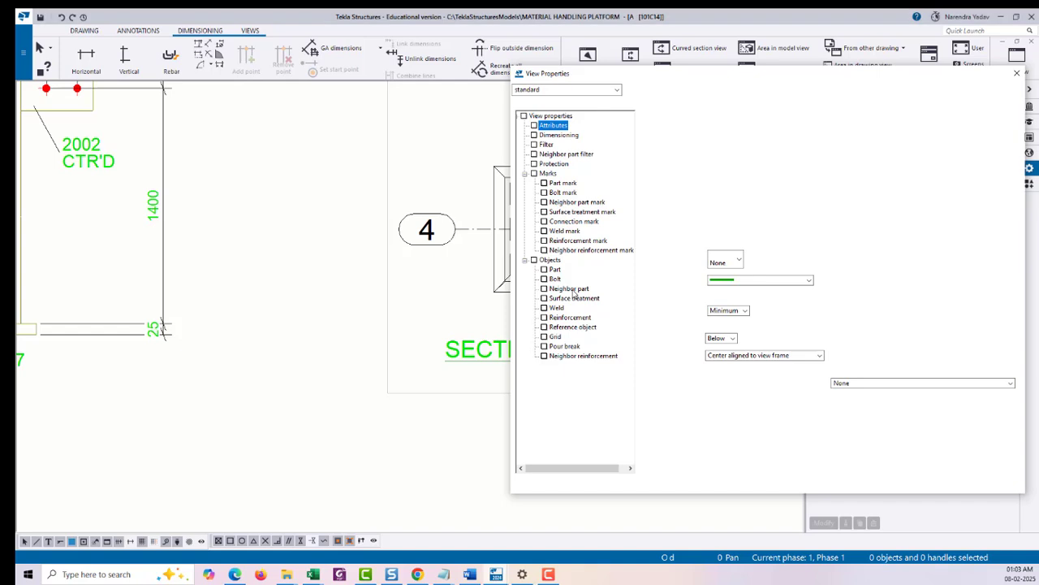
{"action": "left_click", "coordinate": [572, 289]}
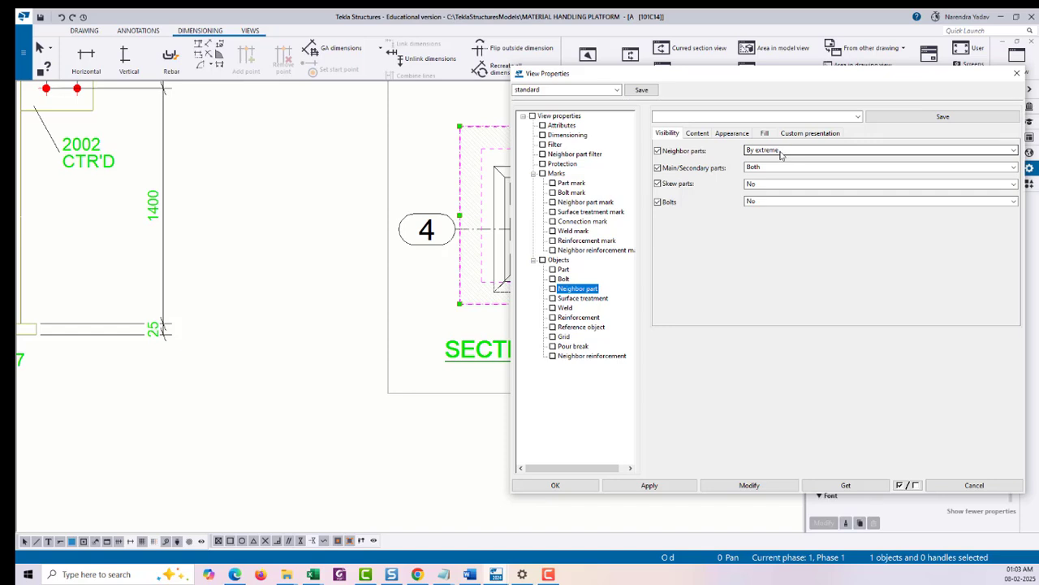
{"action": "left_click_drag", "start_coordinate": [784, 77], "coordinate": [877, 89]}
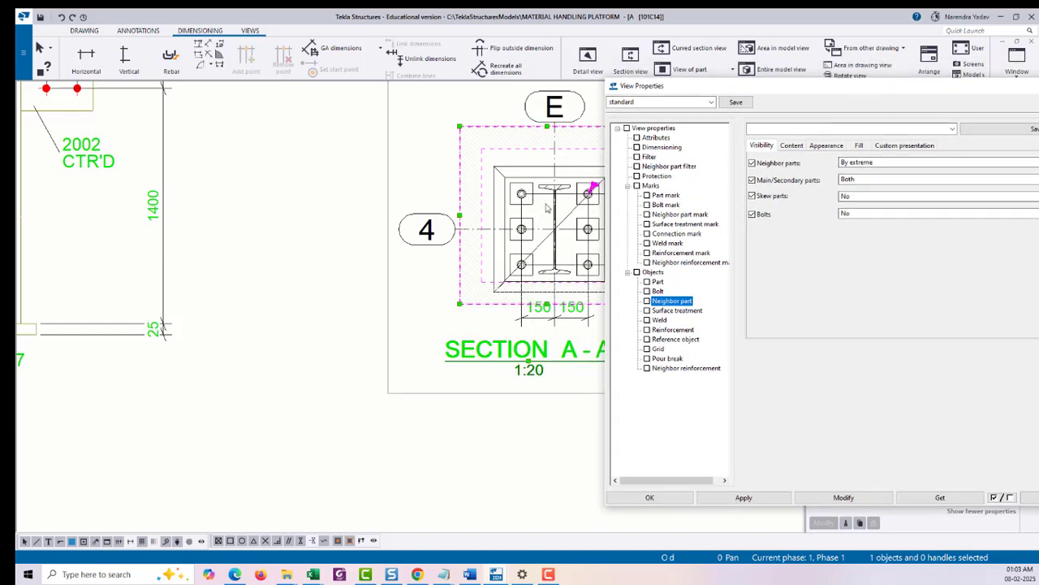
{"action": "left_click", "coordinate": [860, 163]}
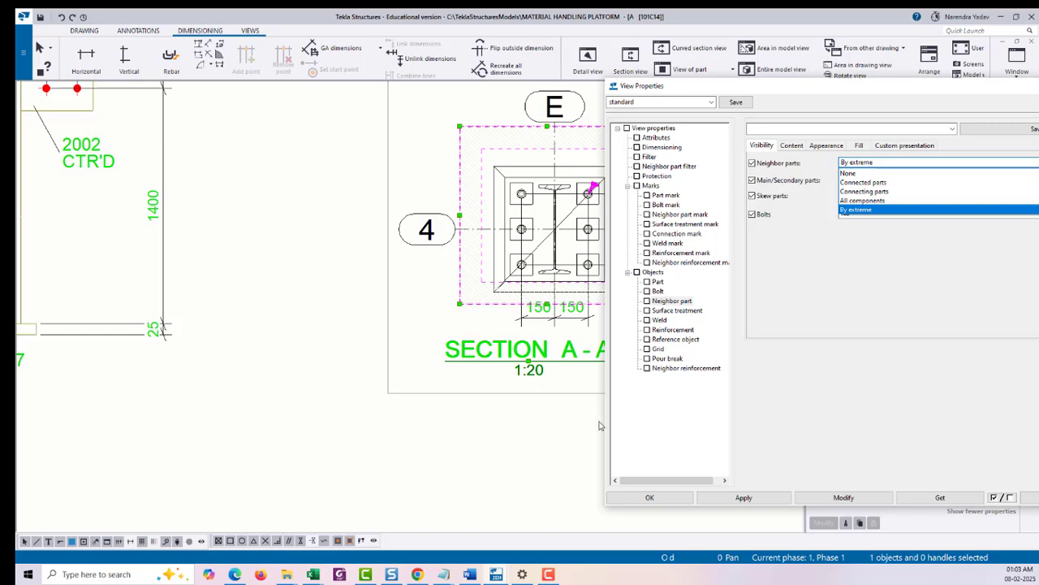
{"action": "left_click", "coordinate": [947, 92]}
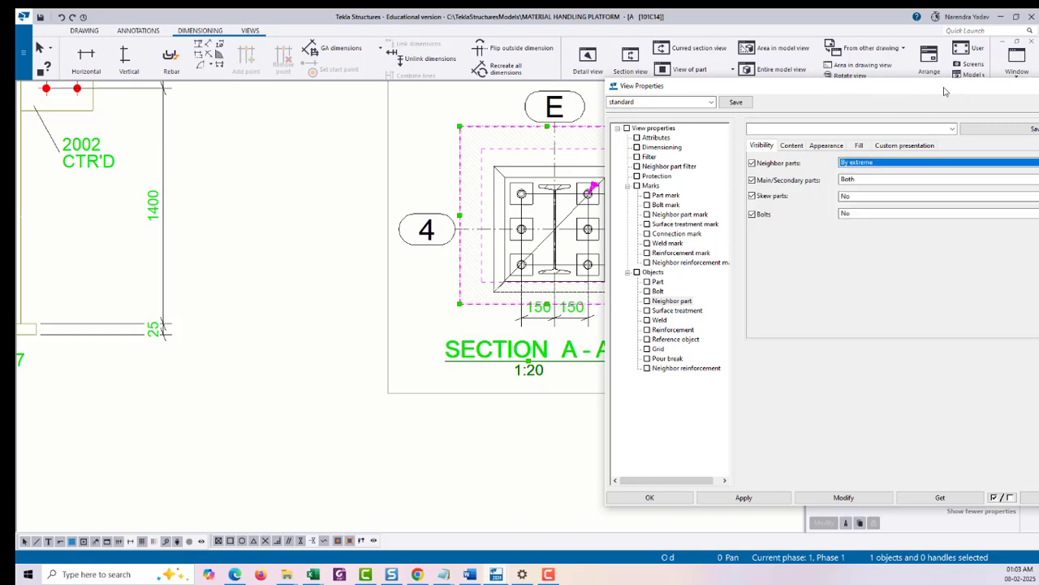
{"action": "left_click_drag", "start_coordinate": [944, 91], "coordinate": [781, 108]}
{"action": "left_click", "coordinate": [943, 103]}
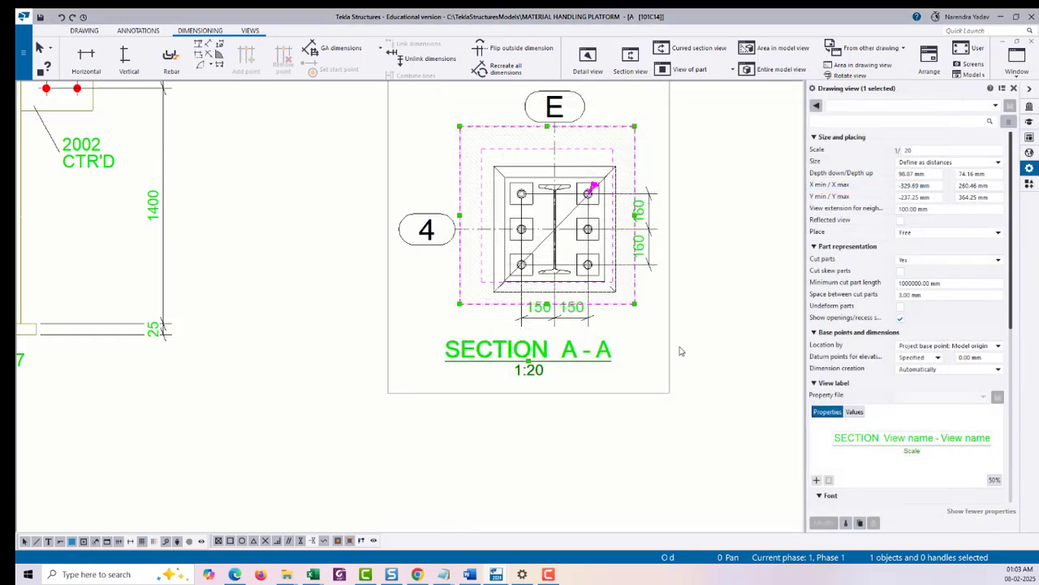
{"action": "left_click", "coordinate": [682, 271]}
Create a downward-looking section view through the lowest connection plate of the first column elevation and place it above Section A-A.
{"action": "scroll", "coordinate": [692, 380], "scroll_direction": "down", "scroll_amount": 2}
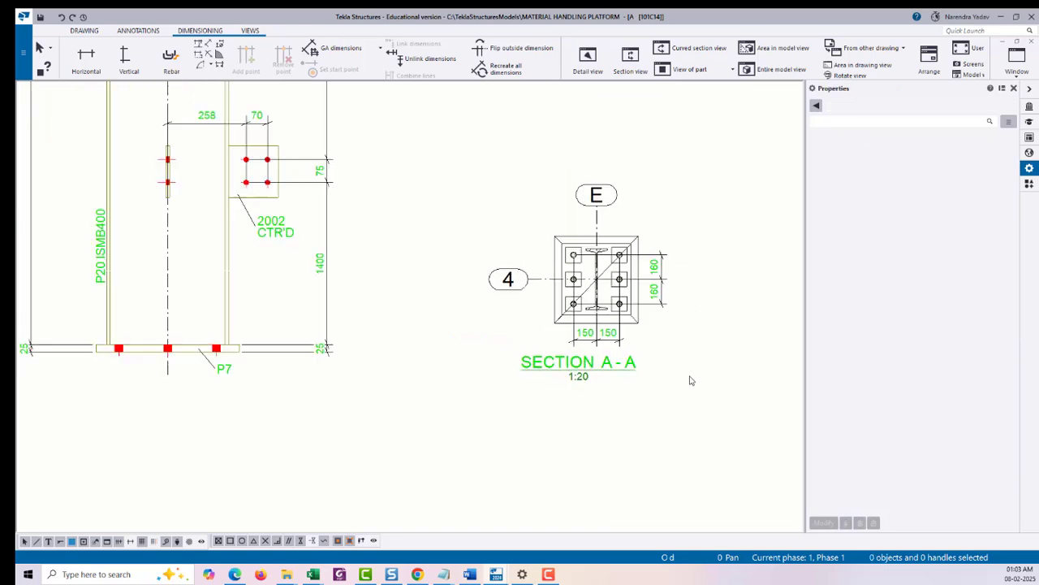
{"action": "scroll", "coordinate": [691, 380], "scroll_direction": "down", "scroll_amount": 2}
{"action": "mouse_move", "coordinate": [427, 283]}
{"action": "middle_mouse_down"}
{"action": "mouse_move", "coordinate": [554, 376]}
{"action": "mouse_move", "coordinate": [526, 345]}
{"action": "middle_mouse_up"}
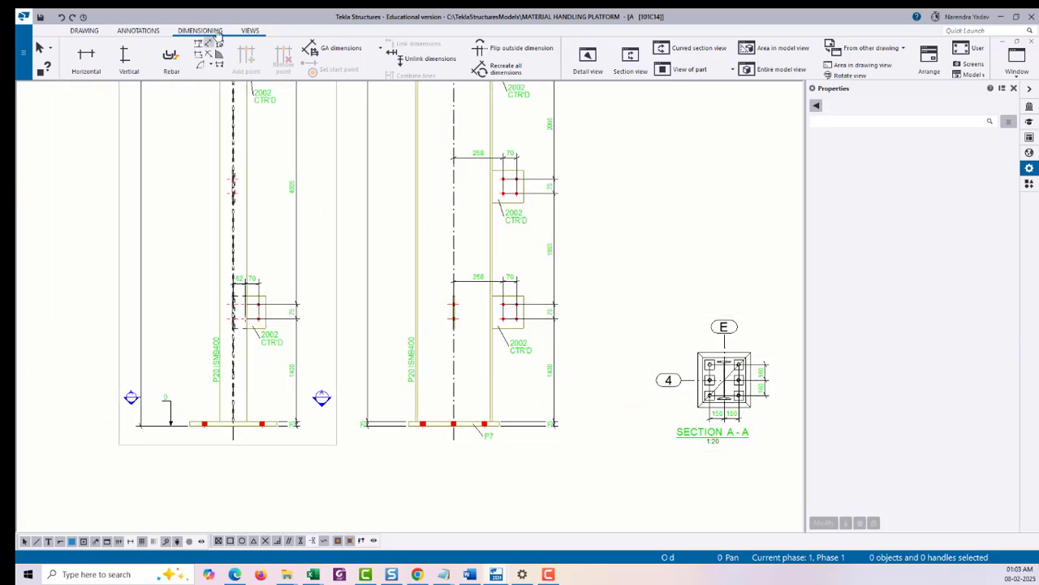
{"action": "left_click", "coordinate": [250, 30]}
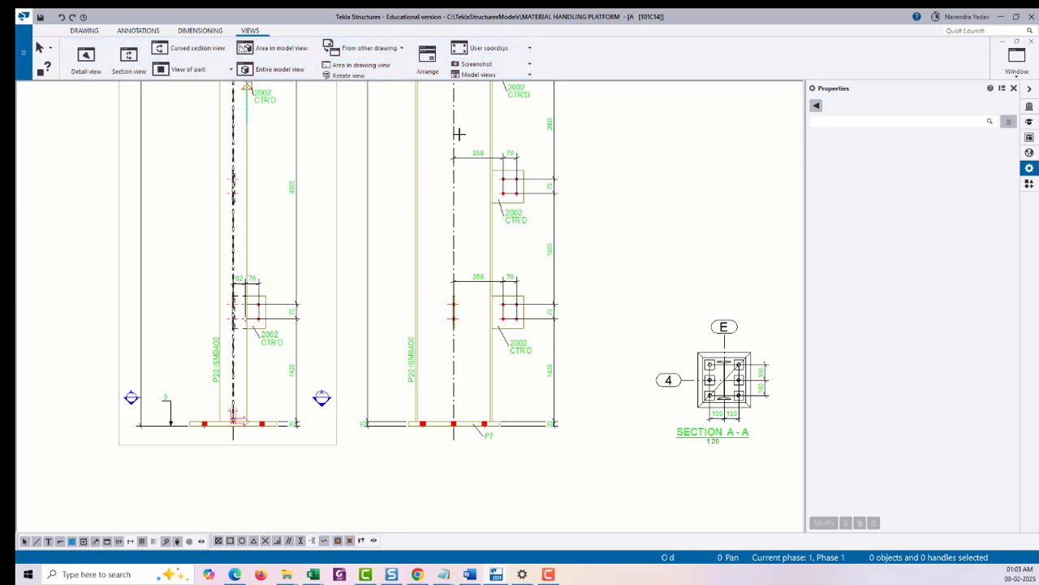
{"action": "scroll", "coordinate": [216, 307], "scroll_direction": "up", "scroll_amount": 4}
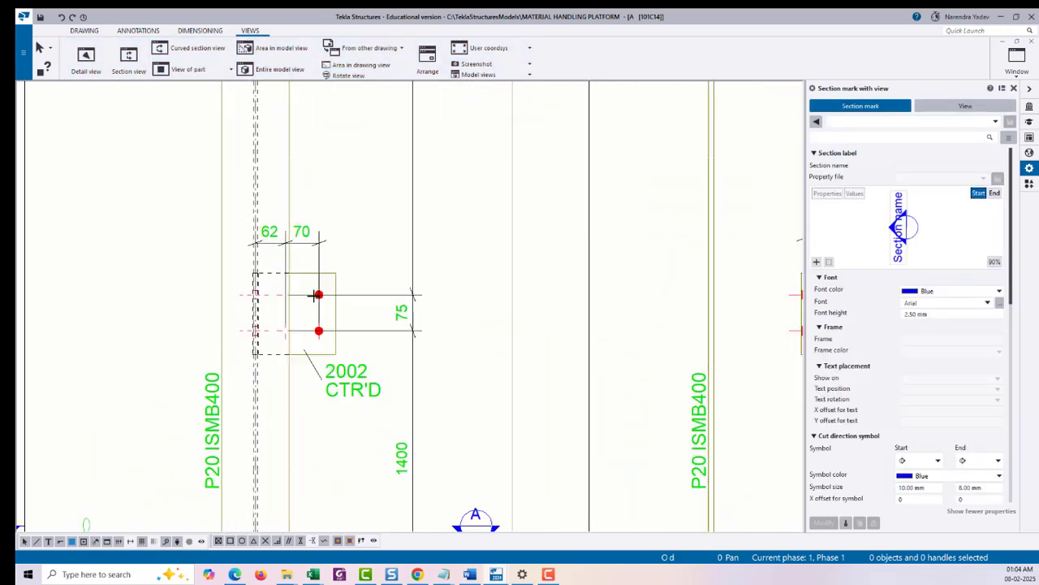
{"action": "scroll", "coordinate": [332, 280], "scroll_direction": "up", "scroll_amount": 2}
{"action": "left_click", "coordinate": [332, 262]}
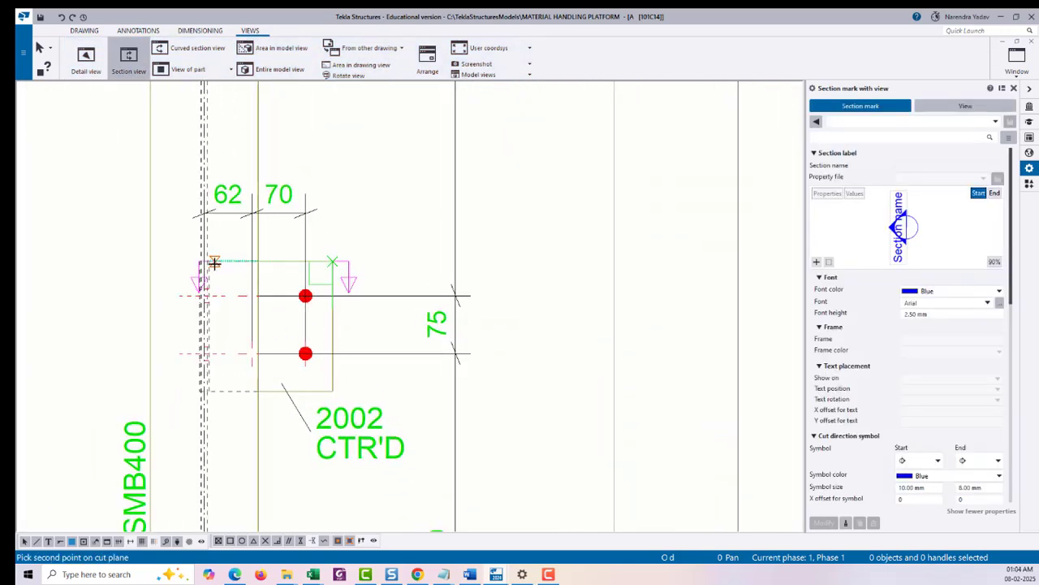
{"action": "left_click", "coordinate": [213, 261]}
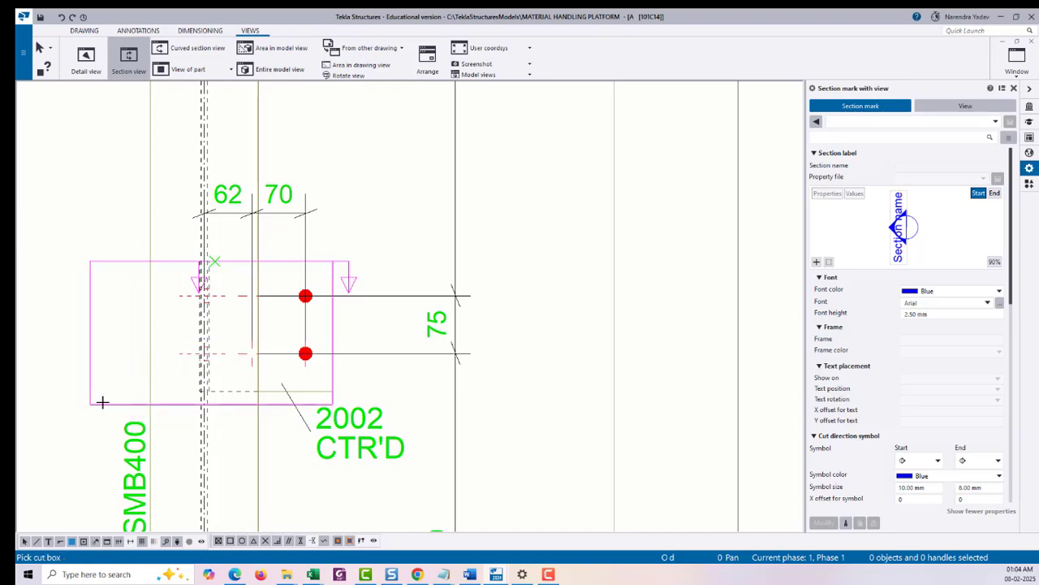
{"action": "scroll", "coordinate": [226, 302], "scroll_direction": "down", "scroll_amount": 4}
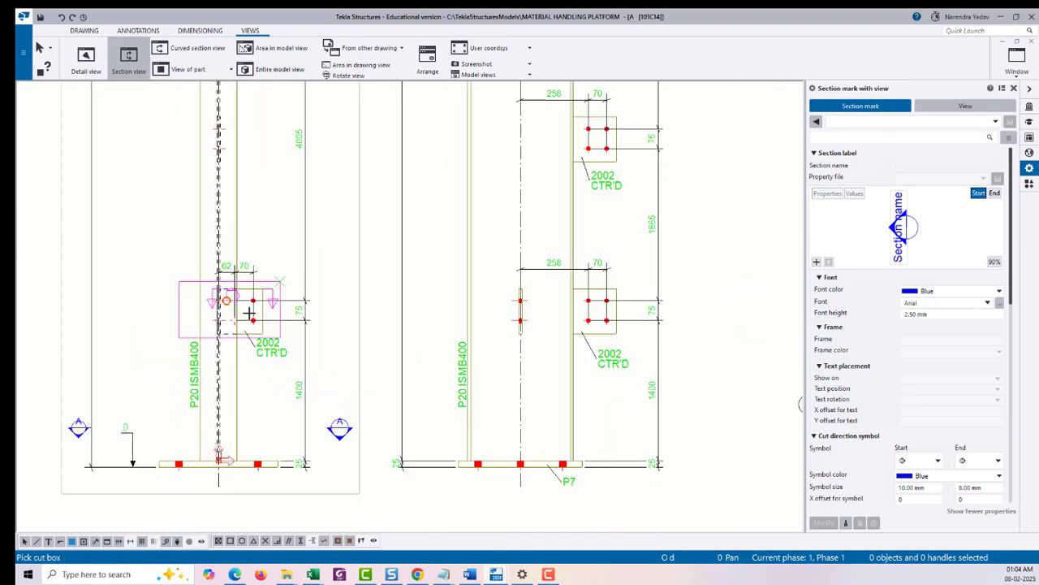
{"action": "scroll", "coordinate": [249, 313], "scroll_direction": "down", "scroll_amount": 3}
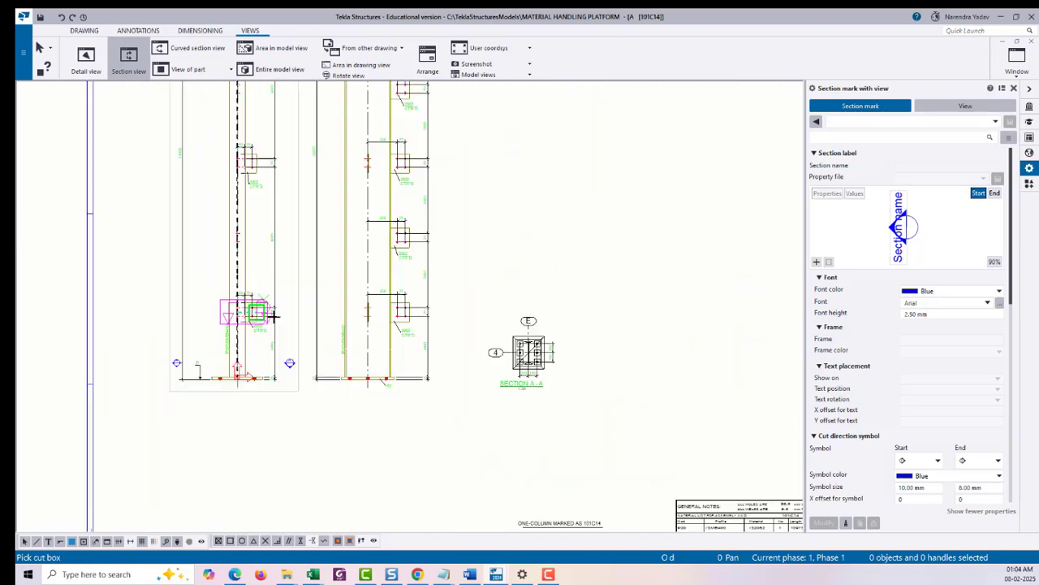
{"action": "left_click", "coordinate": [522, 270]}
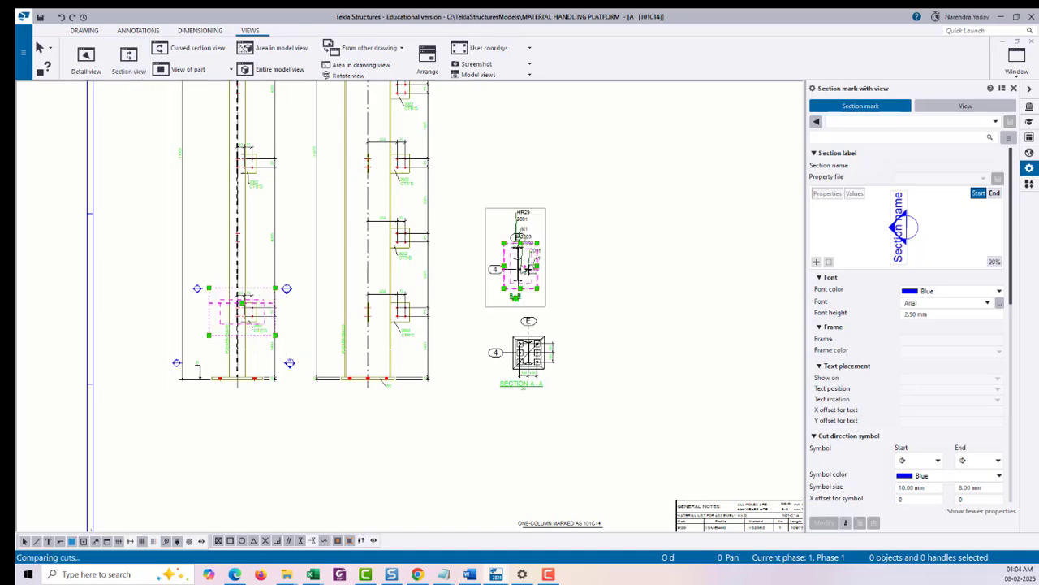
Set the neighbour parts visibility of section view B-B to None and apply the modification.
{"action": "scroll", "coordinate": [625, 277], "scroll_direction": "up", "scroll_amount": 8}
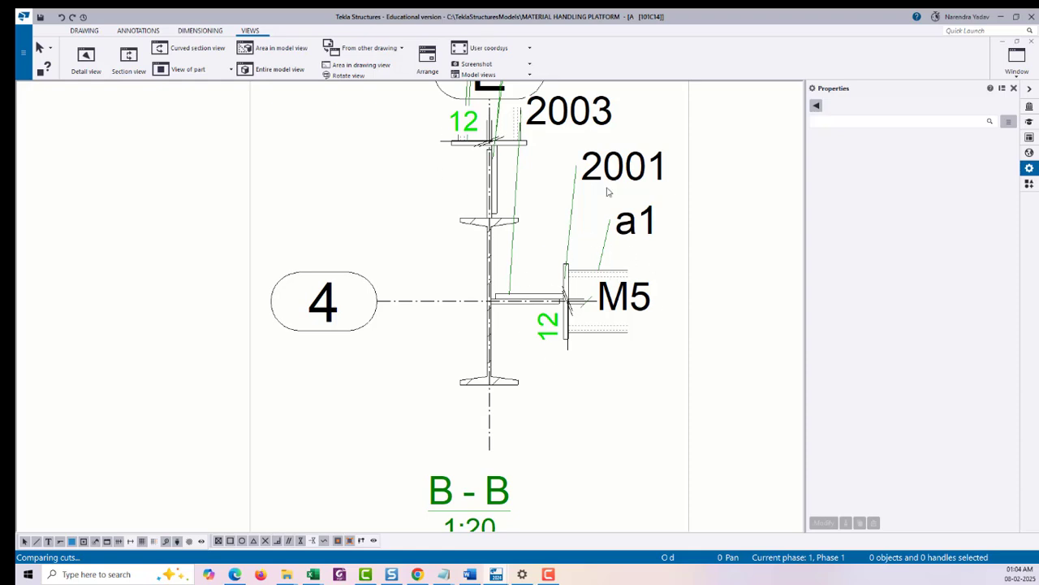
{"action": "scroll", "coordinate": [579, 342], "scroll_direction": "down", "scroll_amount": 4}
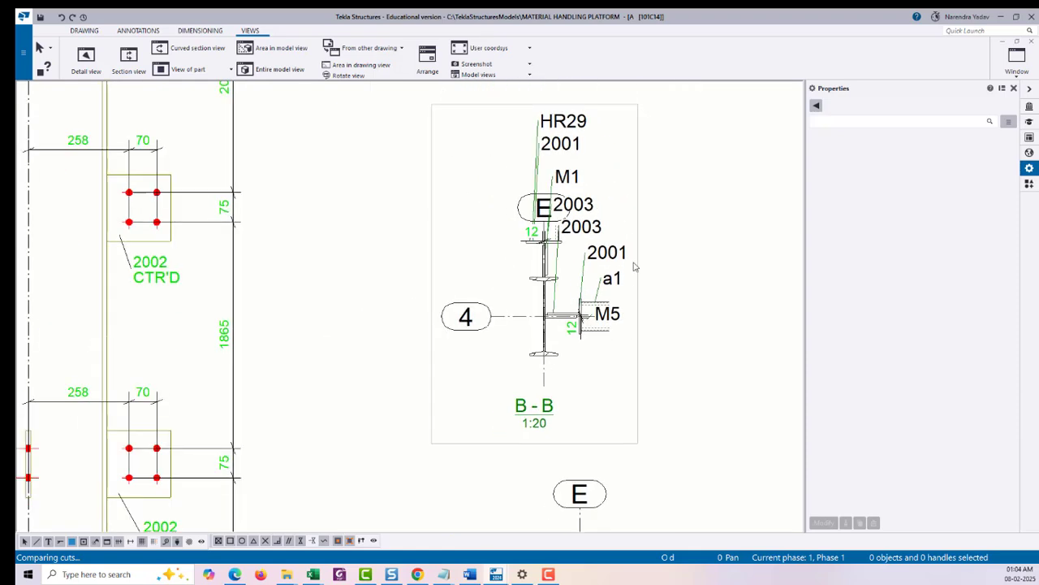
{"action": "double_click", "coordinate": [639, 211]}
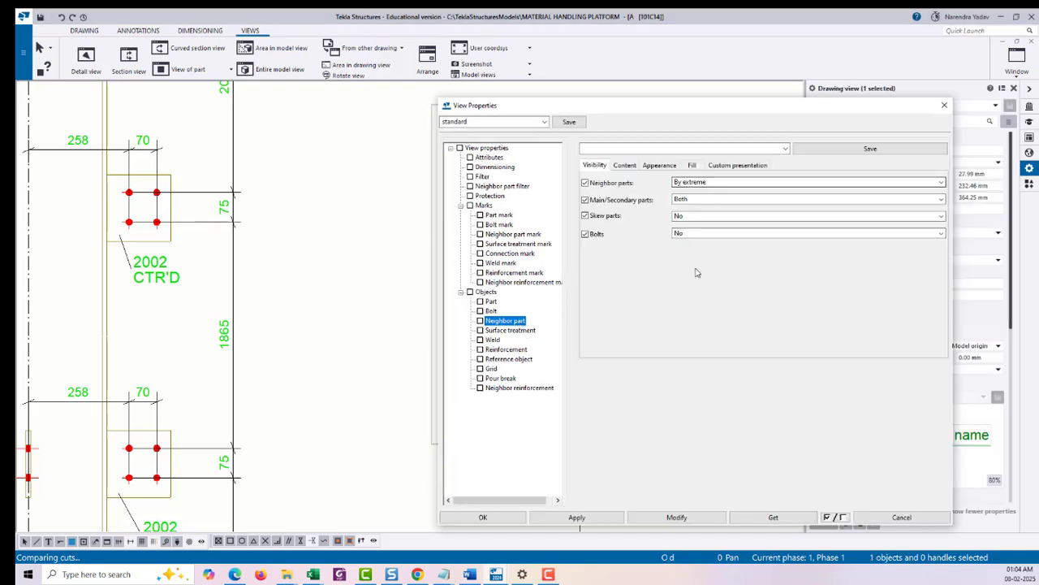
{"action": "left_click", "coordinate": [711, 183]}
{"action": "left_click", "coordinate": [712, 194]}
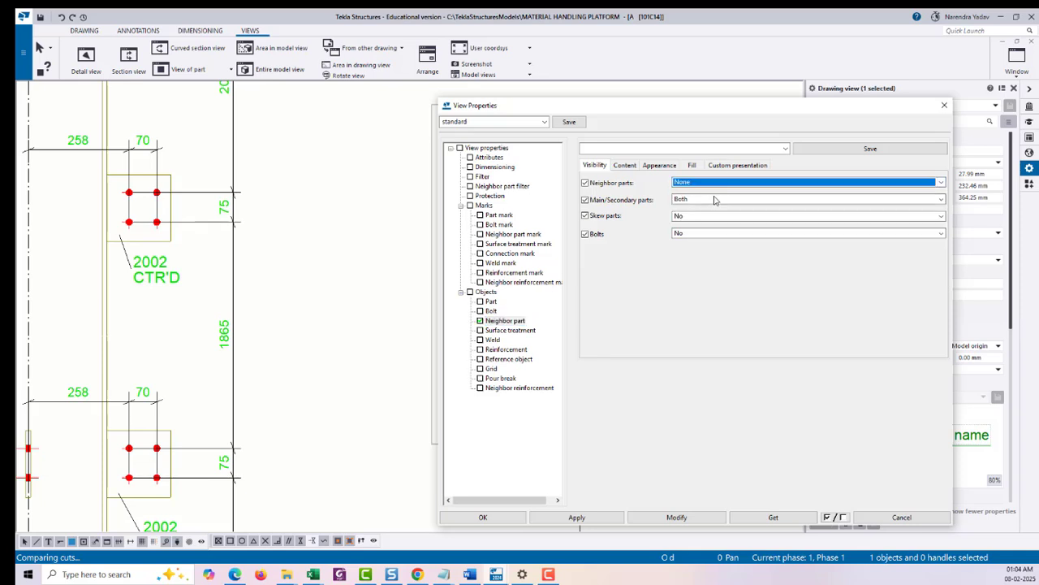
{"action": "left_click_drag", "start_coordinate": [766, 109], "coordinate": [842, 62]}
{"action": "left_click", "coordinate": [774, 474]}
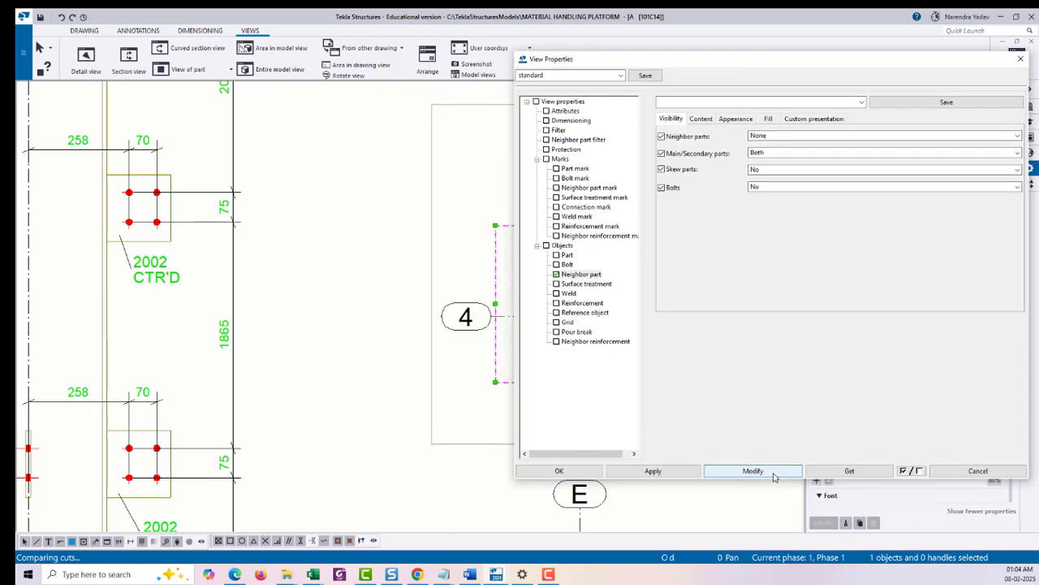
{"action": "left_click", "coordinate": [663, 471]}
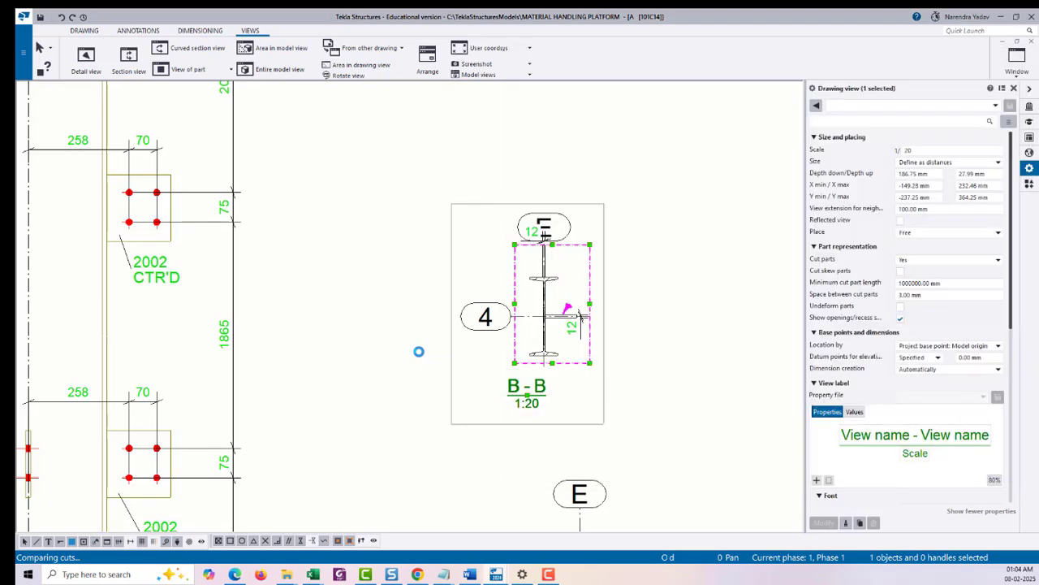
Extend the grid lines in section B-B so that labels 4 and E sit farther from the column.
{"action": "scroll", "coordinate": [533, 277], "scroll_direction": "up", "scroll_amount": 3}
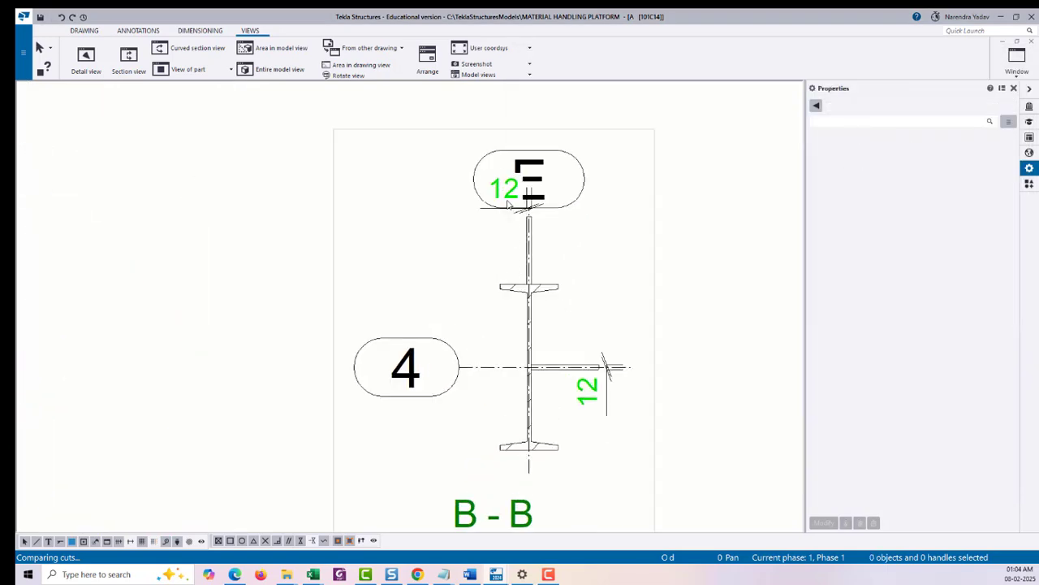
{"action": "left_click", "coordinate": [508, 204]}
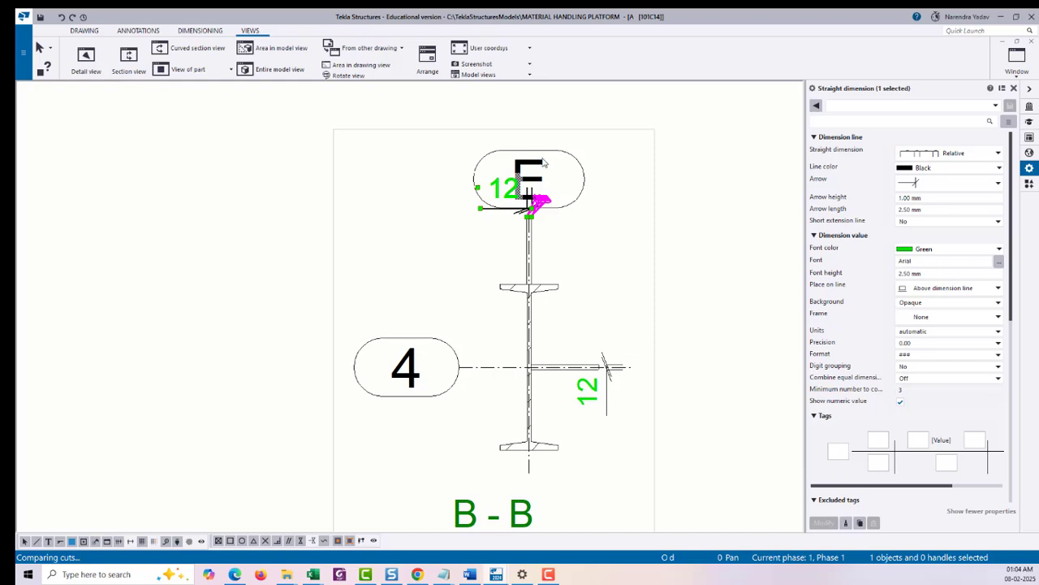
{"action": "left_click", "coordinate": [503, 209]}
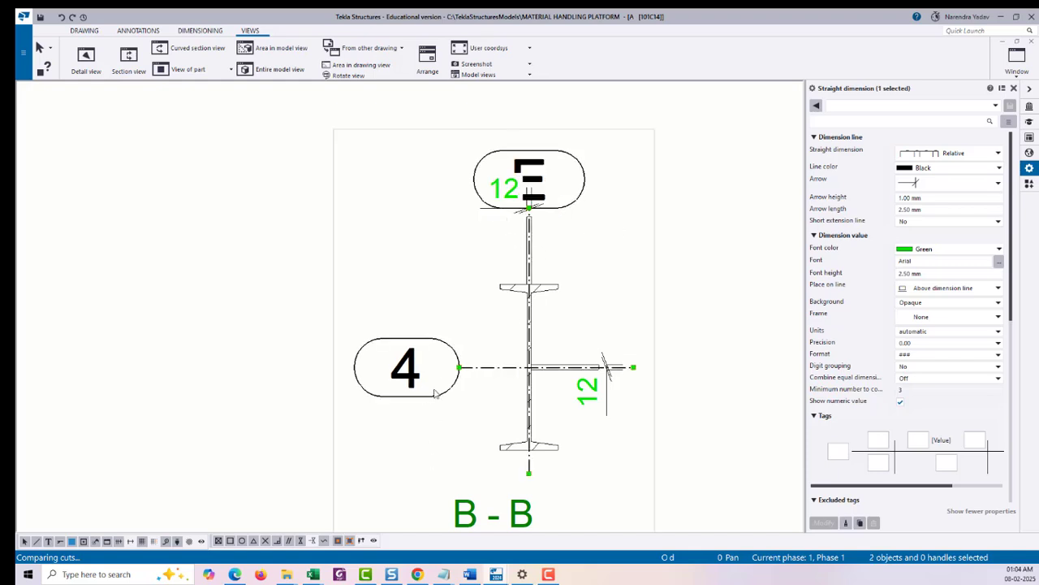
{"action": "left_click", "coordinate": [459, 368]}
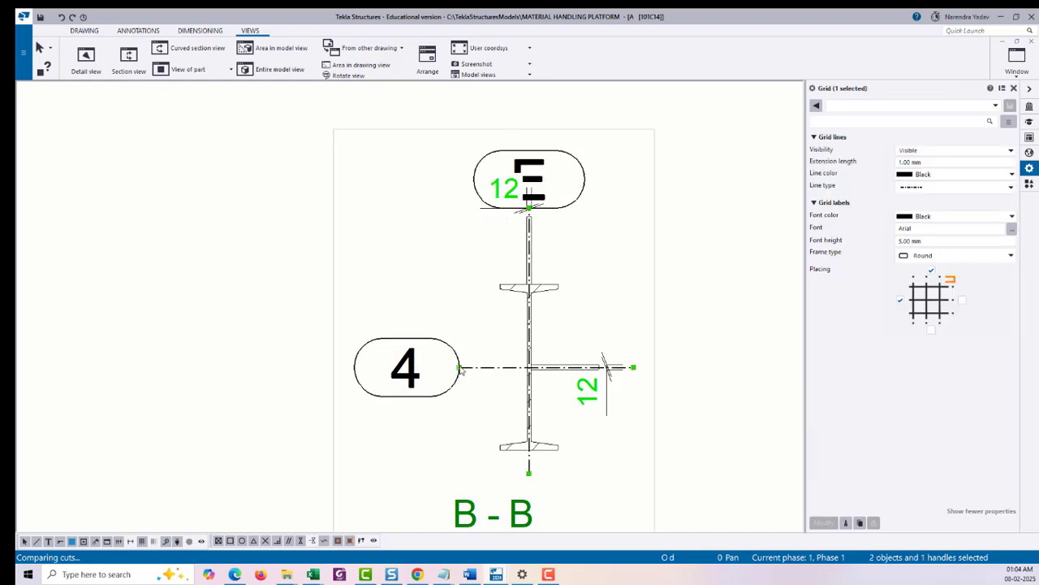
{"action": "left_click_drag", "start_coordinate": [421, 368], "coordinate": [375, 368]}
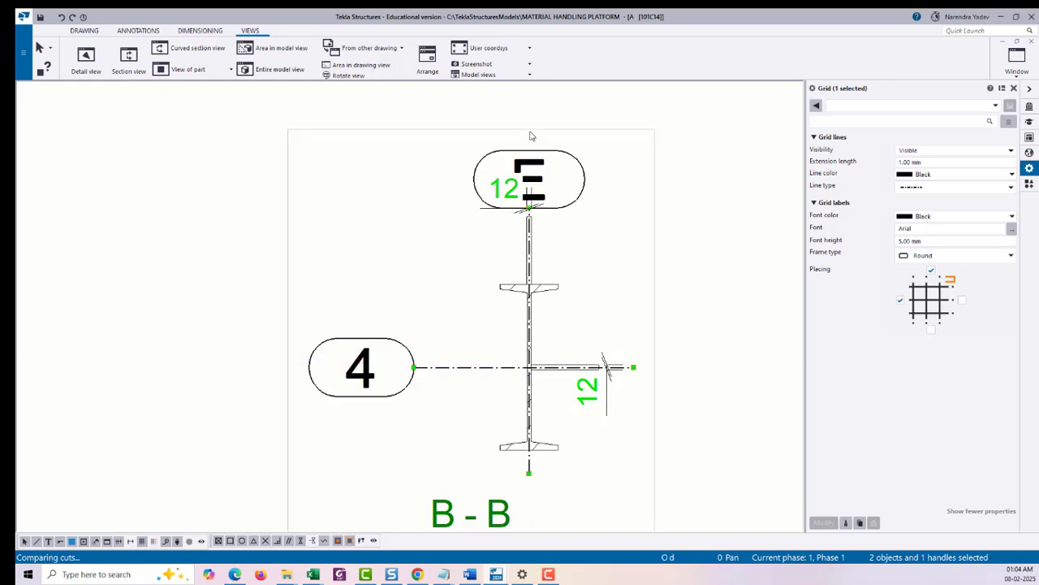
{"action": "left_click_drag", "start_coordinate": [529, 208], "coordinate": [529, 112]}
Move the two plate thickness dimensions in section B-B farther away from the column.
{"action": "left_click", "coordinate": [505, 191]}
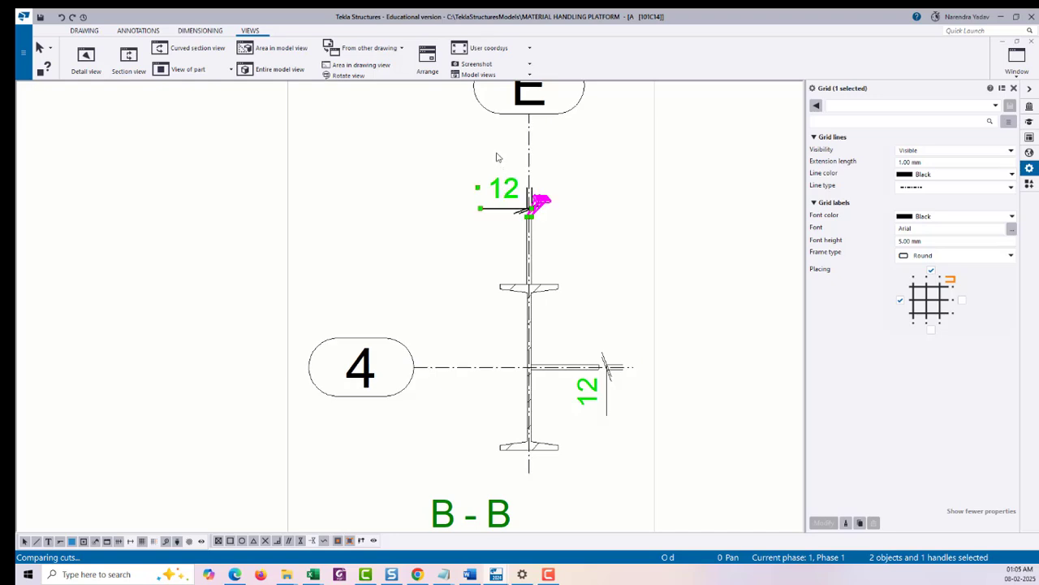
{"action": "left_click_drag", "start_coordinate": [498, 157], "coordinate": [496, 150]}
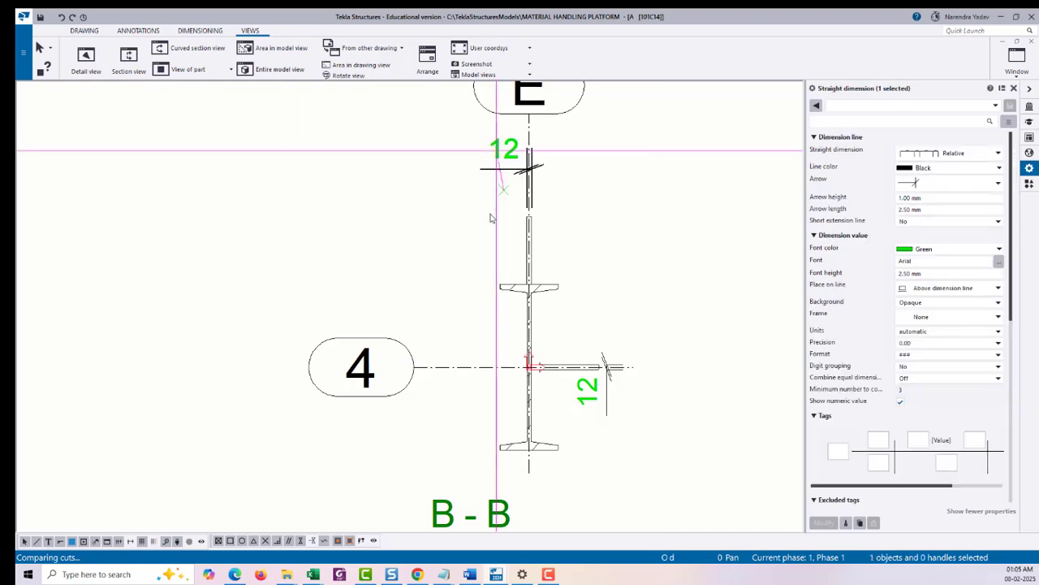
{"action": "scroll", "coordinate": [492, 236], "scroll_direction": "down", "scroll_amount": 2}
{"action": "left_click", "coordinate": [562, 349]}
{"action": "left_click_drag", "start_coordinate": [562, 352], "coordinate": [584, 351]}
{"action": "key", "text": "Escape"}
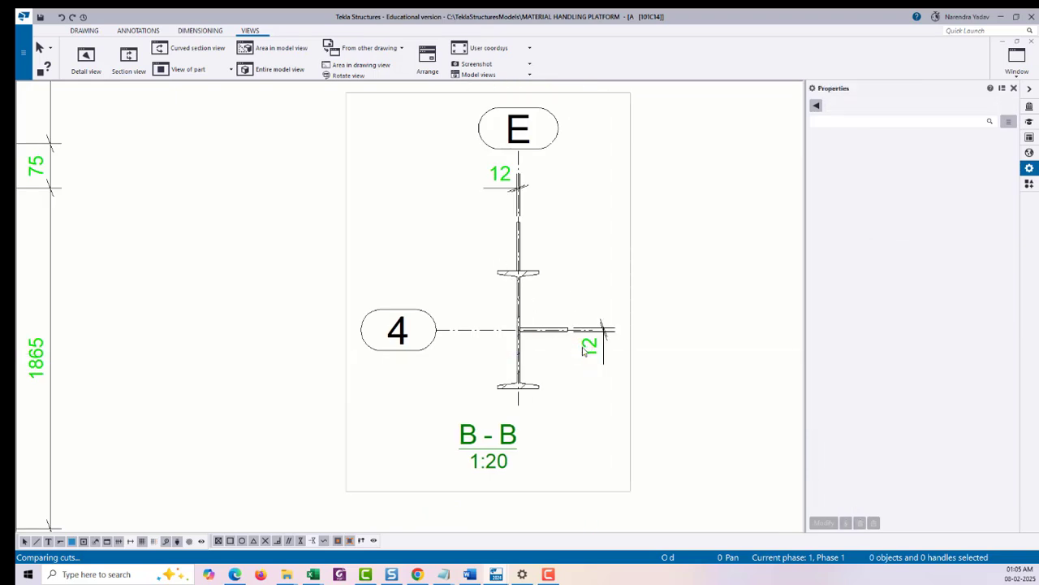
Delete both plate thickness dimensions from section B-B.
{"action": "left_click", "coordinate": [505, 173]}
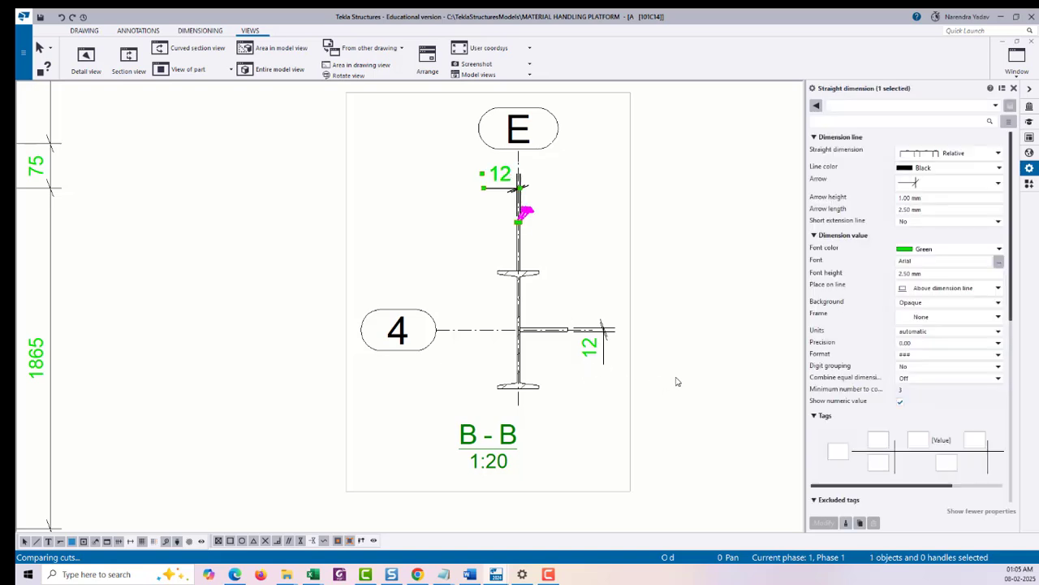
{"action": "key", "text": "Delete"}
{"action": "left_click", "coordinate": [603, 354]}
{"action": "key", "text": "Delete"}
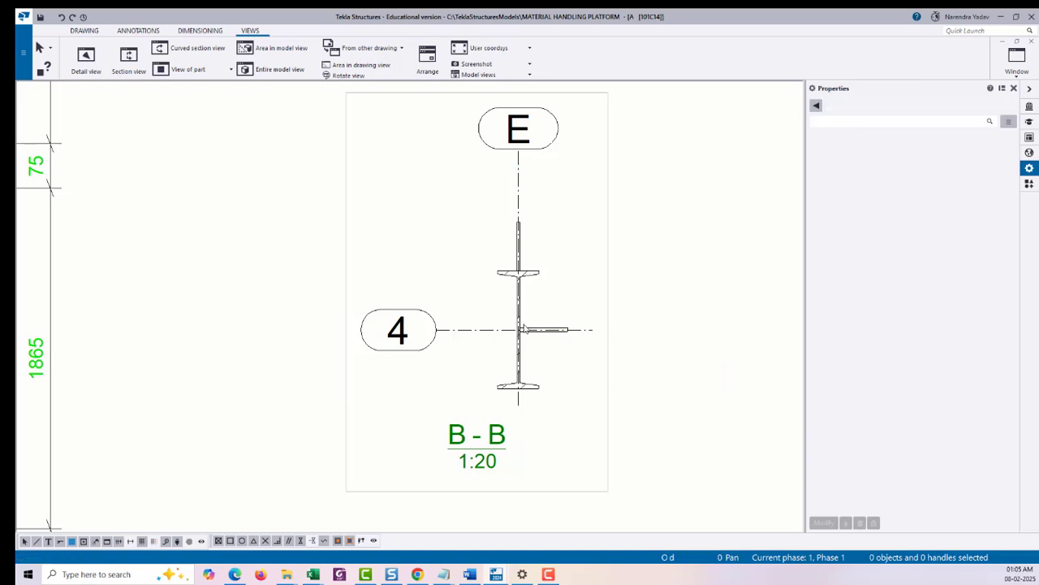
Add a part mark to the upper plate in section B-B and move it closer to the plate.
{"action": "scroll", "coordinate": [515, 226], "scroll_direction": "up", "scroll_amount": 4}
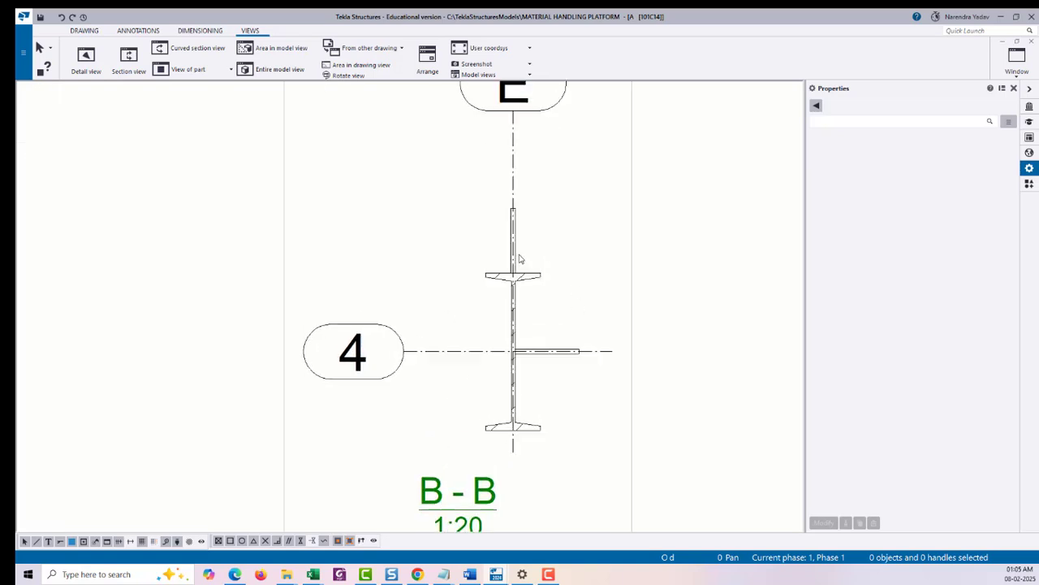
{"action": "left_click", "coordinate": [515, 227]}
{"action": "right_click", "coordinate": [515, 228]}
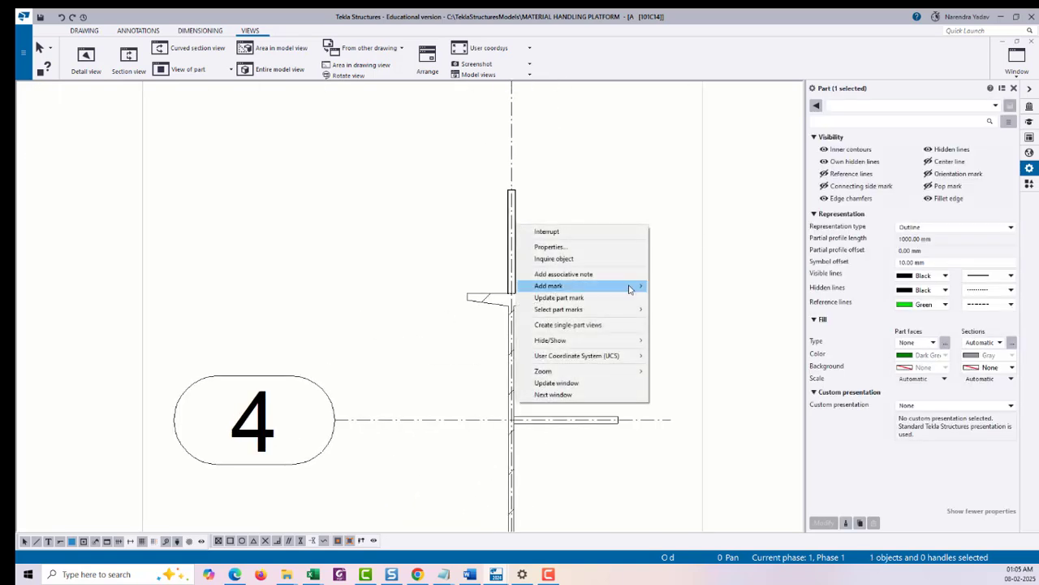
{"action": "mouse_move", "coordinate": [630, 288]}
{"action": "left_click", "coordinate": [718, 299]}
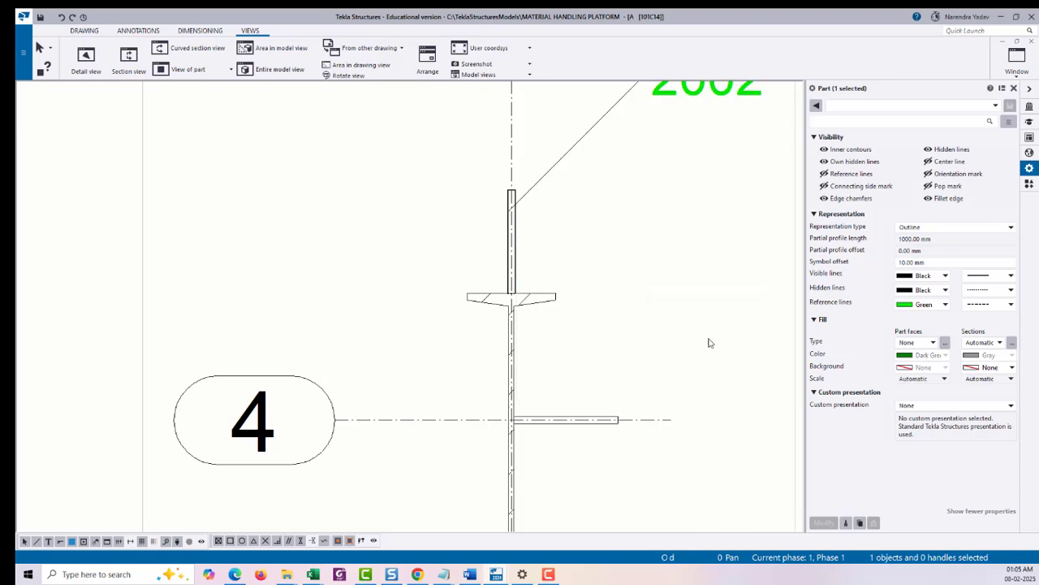
{"action": "scroll", "coordinate": [584, 211], "scroll_direction": "down", "scroll_amount": 1}
{"action": "left_click", "coordinate": [633, 163]}
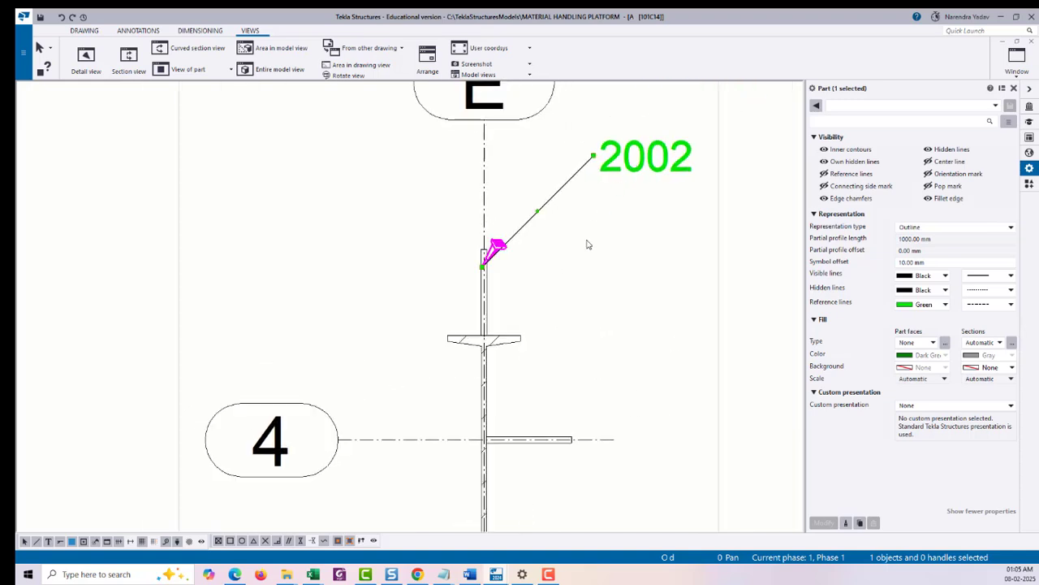
{"action": "left_click_drag", "start_coordinate": [588, 243], "coordinate": [584, 224]}
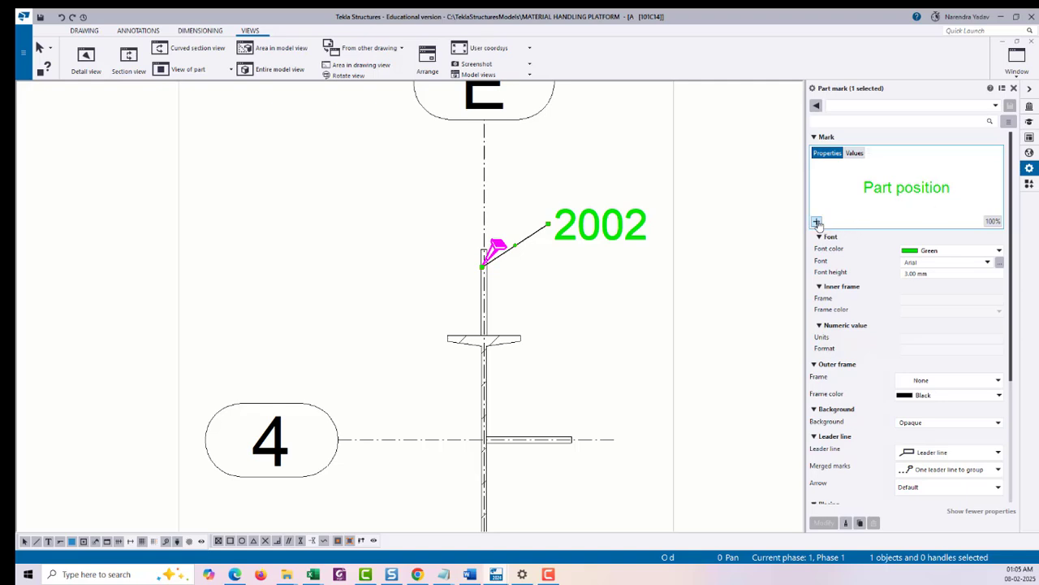
Add the text CTR'D on a second line below the part position in the upper plate's mark and apply the modification.
{"action": "double_click", "coordinate": [870, 217]}
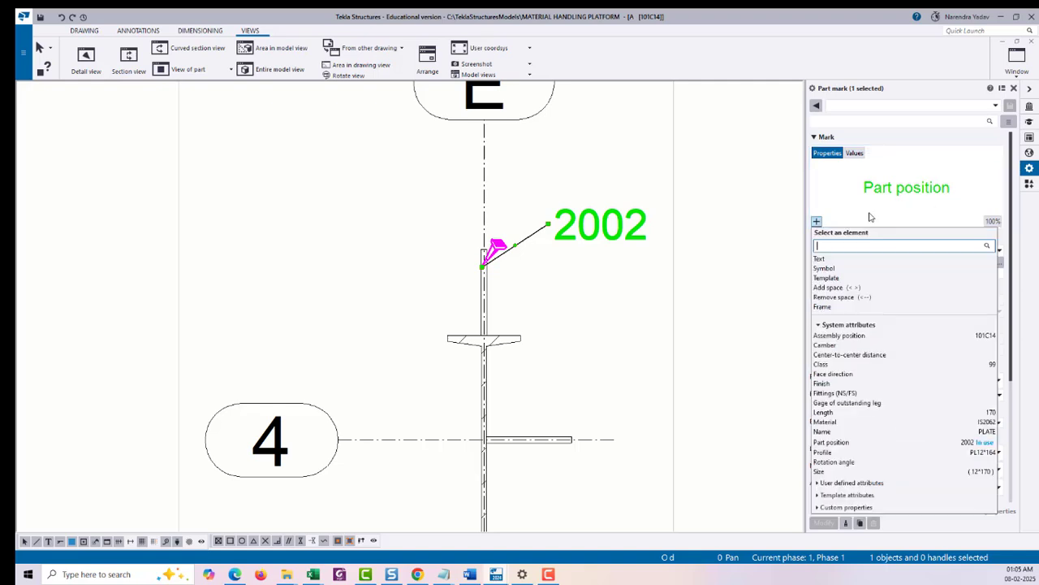
{"action": "left_click", "coordinate": [830, 265]}
{"action": "left_click_drag", "start_coordinate": [939, 204], "coordinate": [839, 203]}
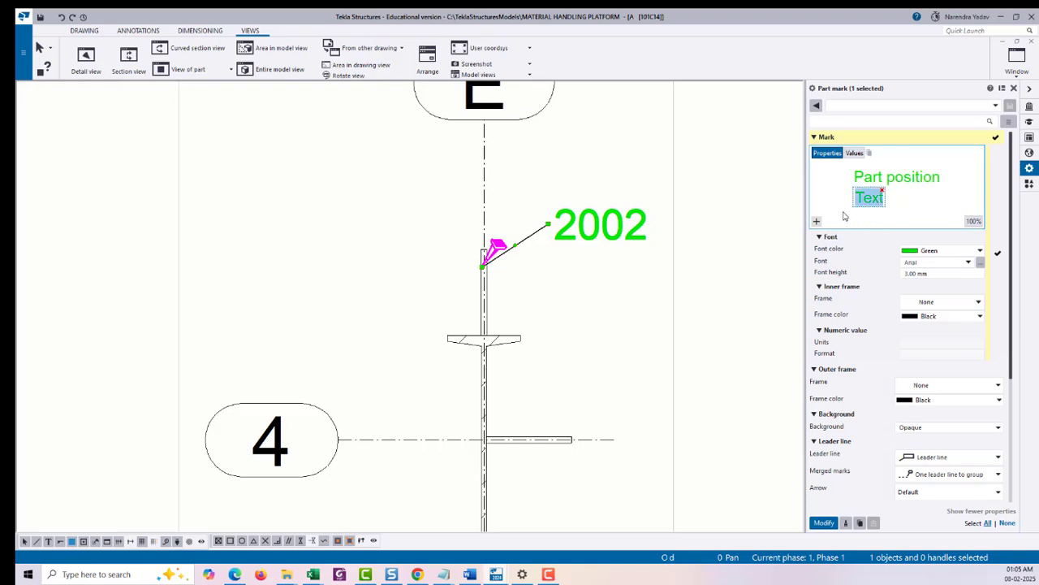
{"action": "key", "text": "c"}
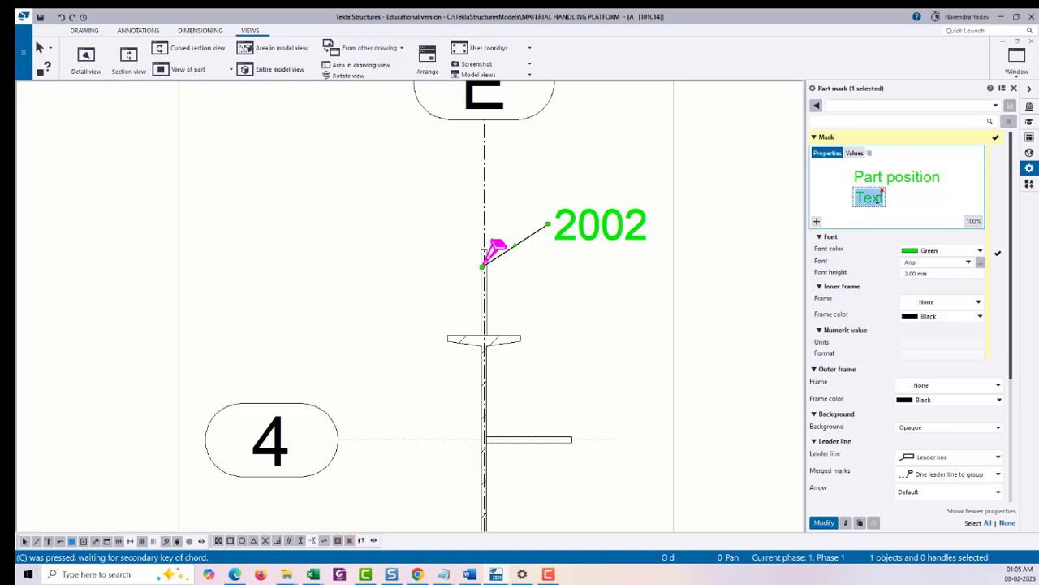
{"action": "type", "text": "CTR"}
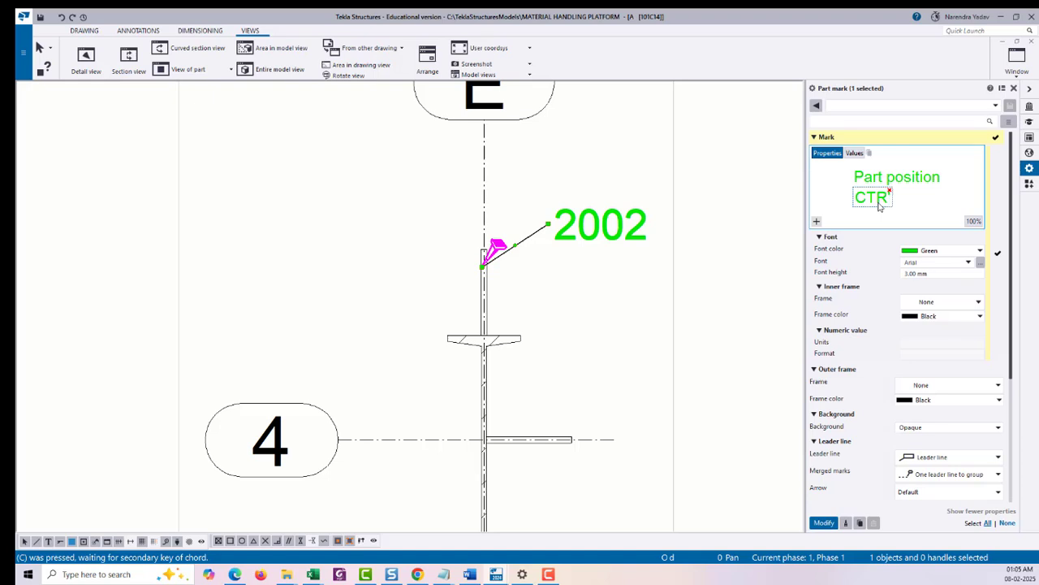
{"action": "type", "text": "'D"}
{"action": "left_click", "coordinate": [819, 523]}
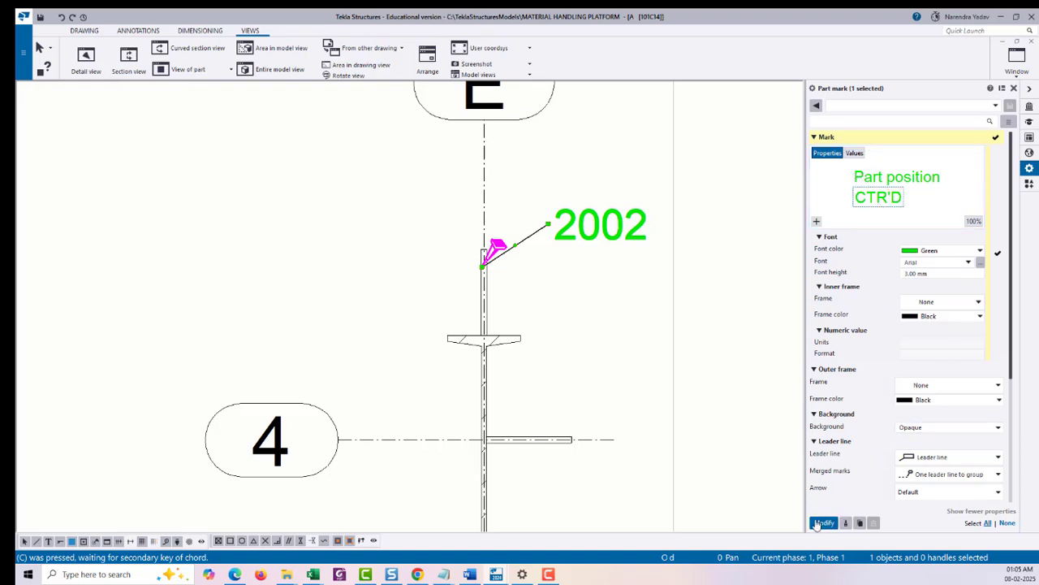
{"action": "left_click", "coordinate": [632, 326]}
{"action": "scroll", "coordinate": [606, 320], "scroll_direction": "down", "scroll_amount": 4}
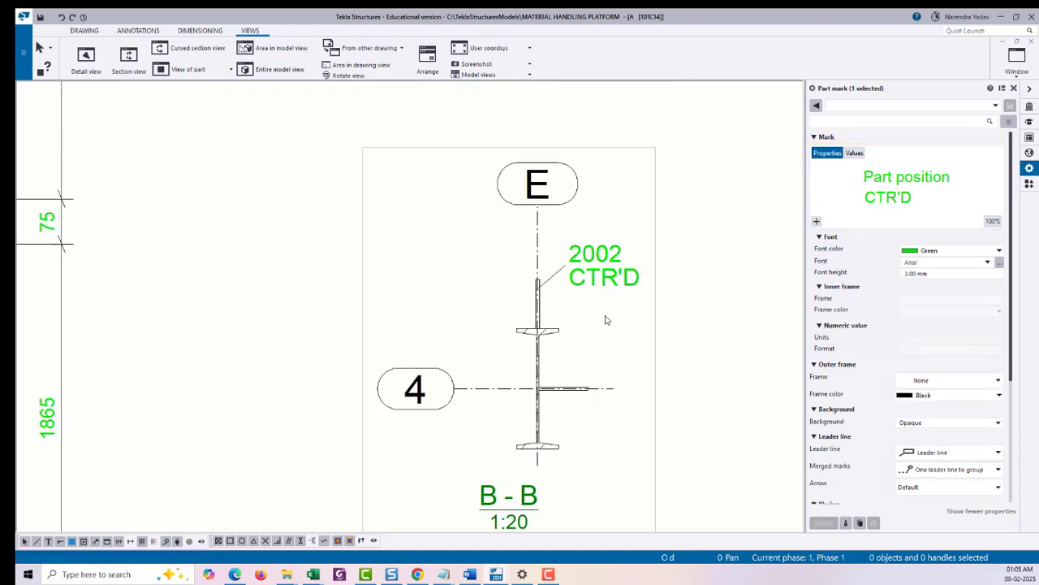
Add a part mark using the applied mark properties to the horizontal plate in section B-B and move it closer to the plate.
{"action": "middle_click_drag", "start_coordinate": [612, 366], "coordinate": [609, 264]}
{"action": "scroll", "coordinate": [593, 277], "scroll_direction": "up", "scroll_amount": 4}
{"action": "left_click", "coordinate": [581, 278]}
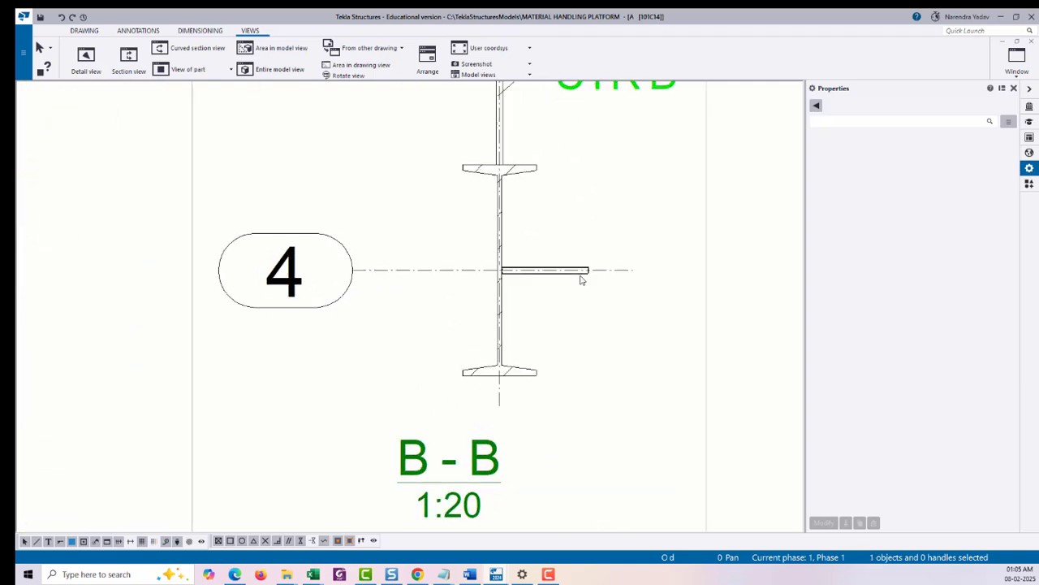
{"action": "right_click", "coordinate": [582, 278]}
{"action": "mouse_move", "coordinate": [651, 338]}
{"action": "left_click", "coordinate": [735, 349]}
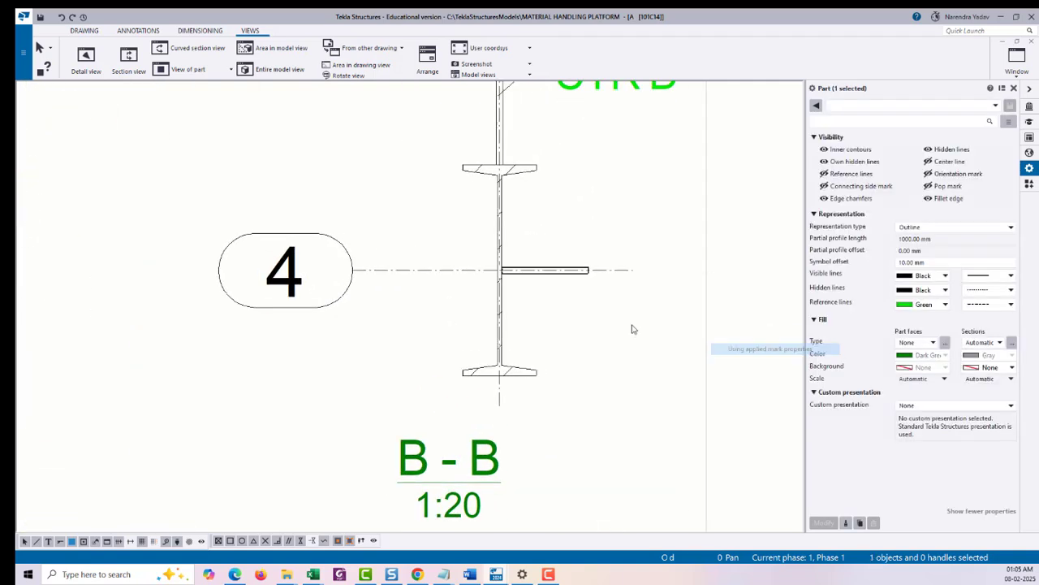
{"action": "left_click", "coordinate": [674, 164]}
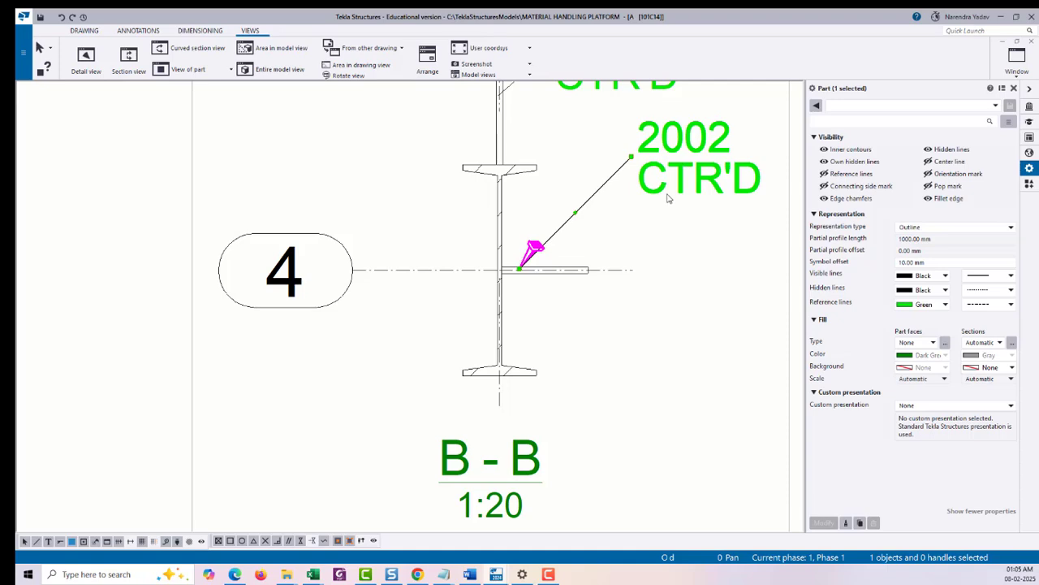
{"action": "left_click_drag", "start_coordinate": [659, 210], "coordinate": [656, 217]}
{"action": "left_click", "coordinate": [675, 300]}
{"action": "scroll", "coordinate": [606, 328], "scroll_direction": "down", "scroll_amount": 2}
{"action": "scroll", "coordinate": [615, 320], "scroll_direction": "down", "scroll_amount": 4}
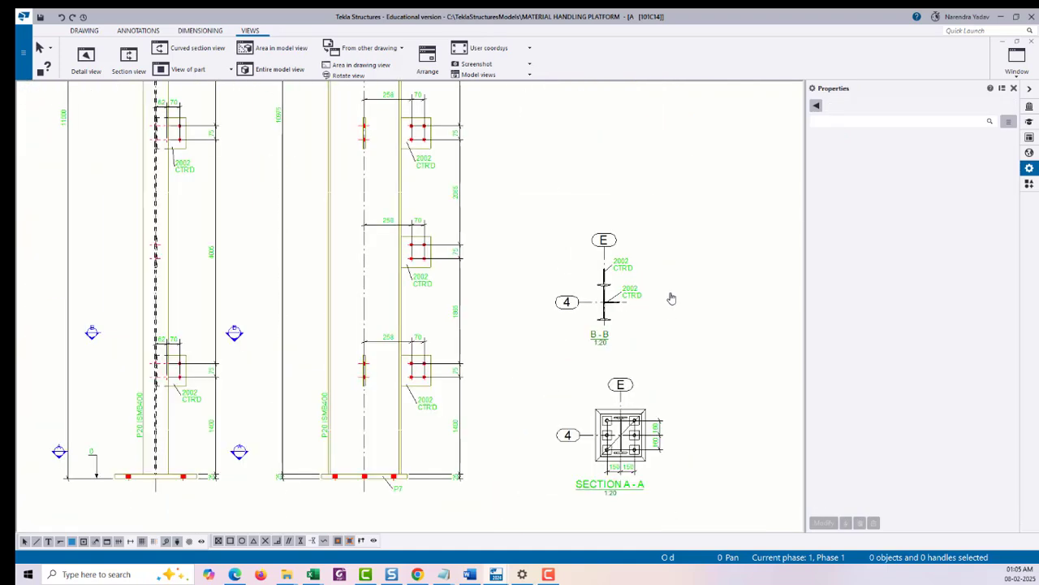
Add the text SECTION in front of the view name in section B-B's view label and apply the modification.
{"action": "scroll", "coordinate": [583, 395], "scroll_direction": "up", "scroll_amount": 3}
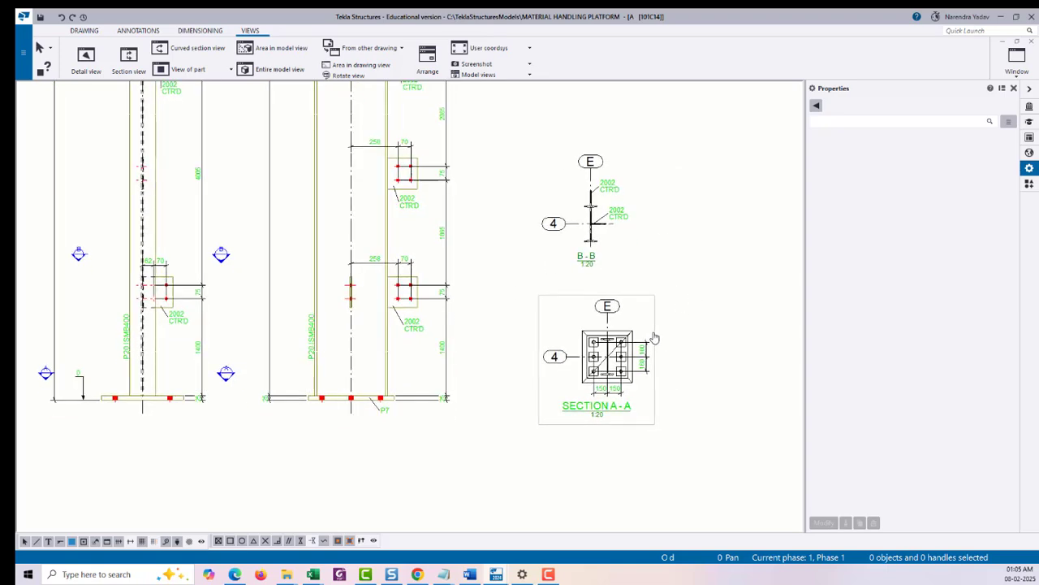
{"action": "left_click", "coordinate": [583, 397]}
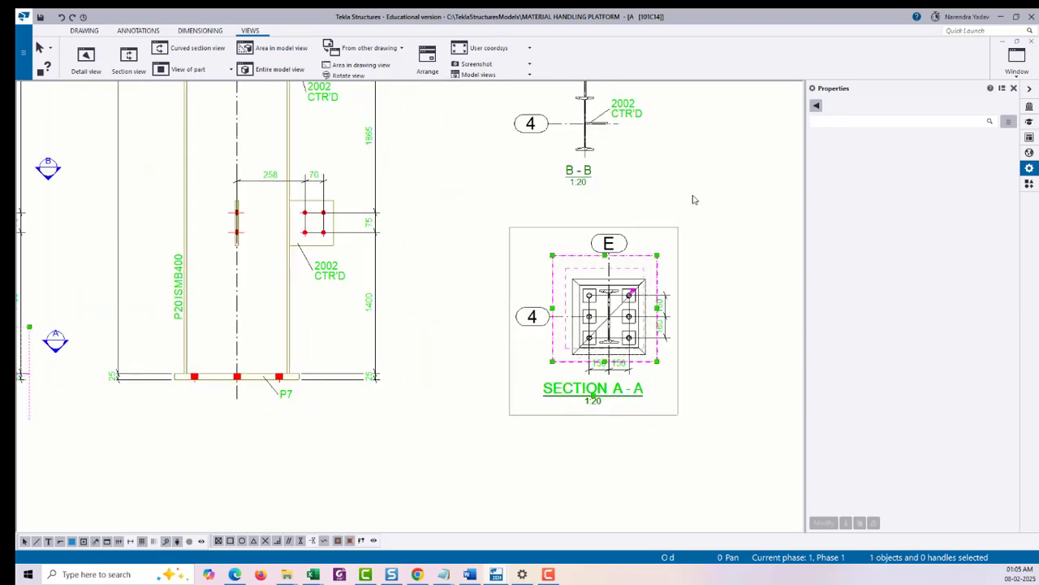
{"action": "left_click", "coordinate": [585, 177]}
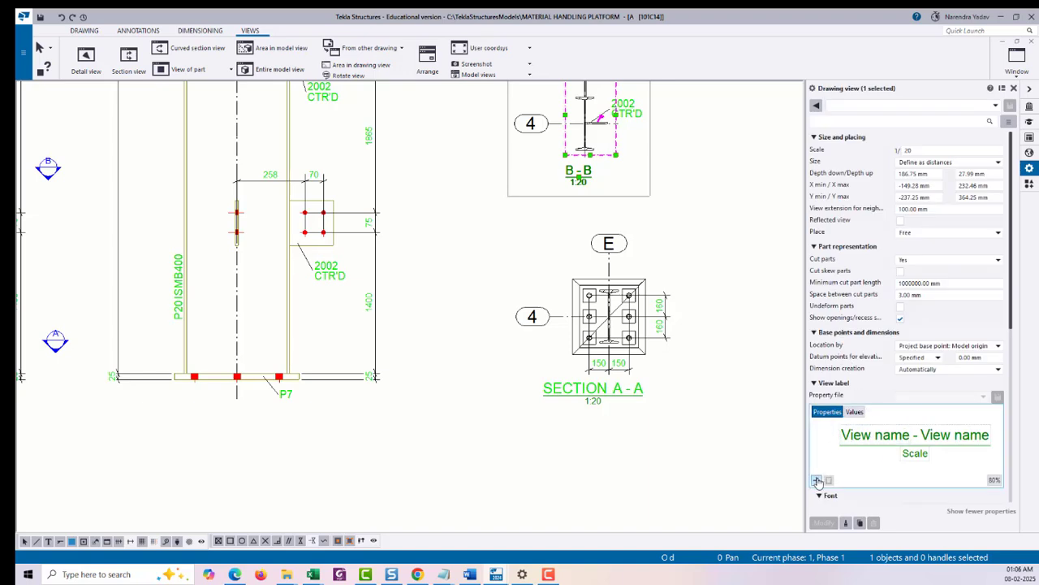
{"action": "left_click", "coordinate": [817, 480]}
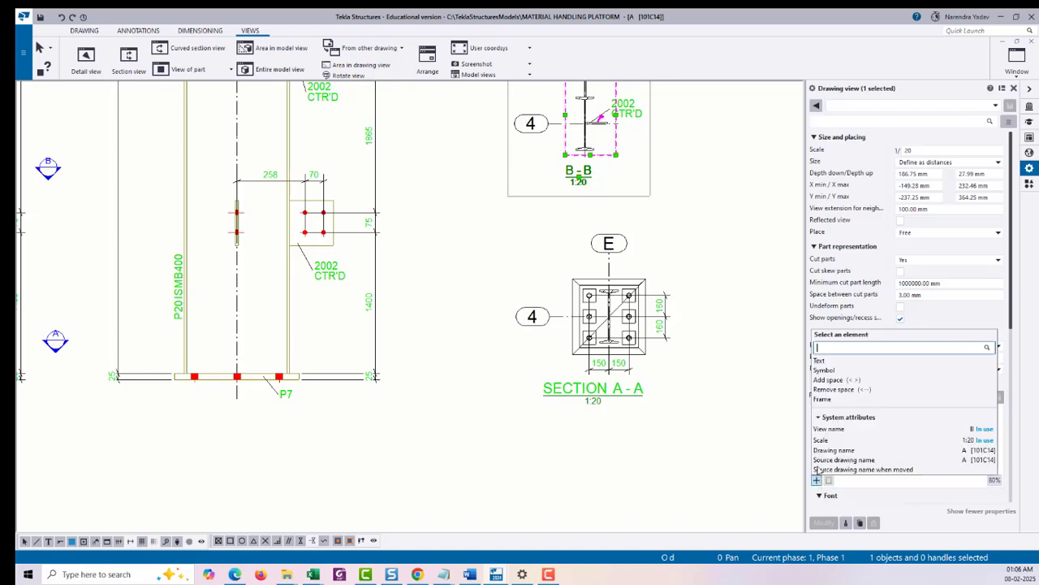
{"action": "left_click", "coordinate": [820, 359]}
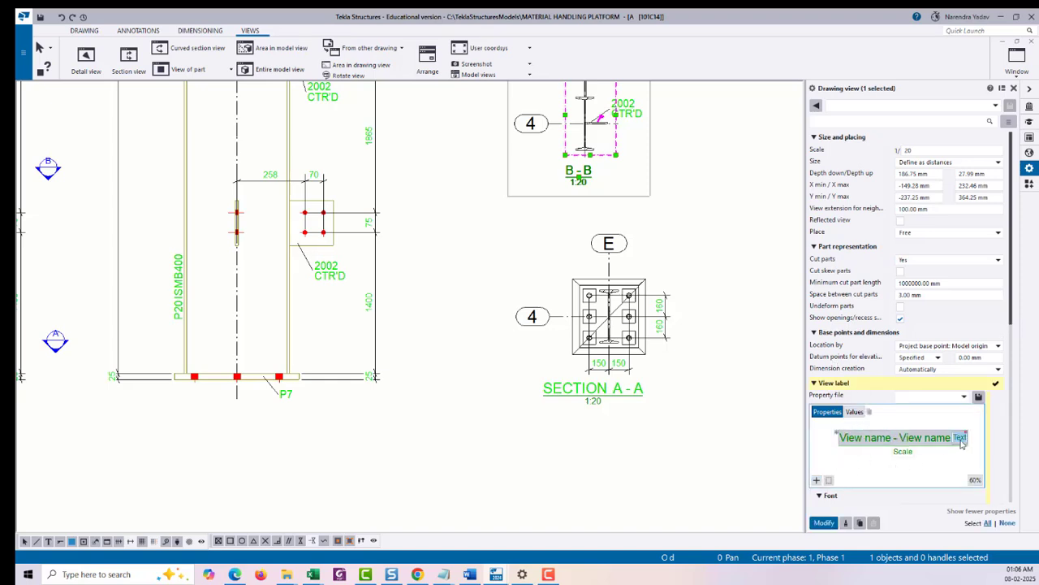
{"action": "left_click_drag", "start_coordinate": [952, 443], "coordinate": [833, 434]}
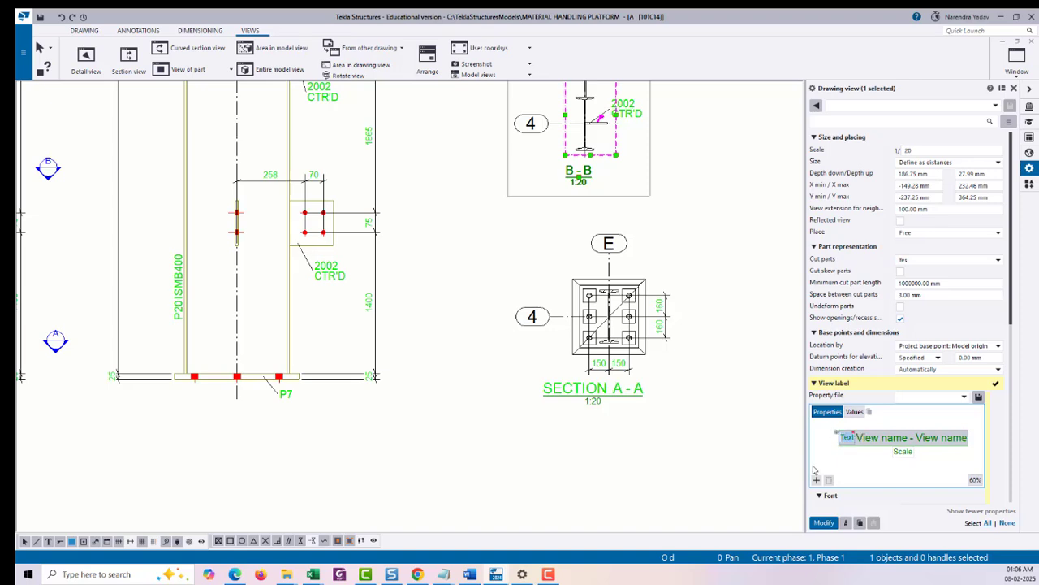
{"action": "double_click", "coordinate": [847, 438]}
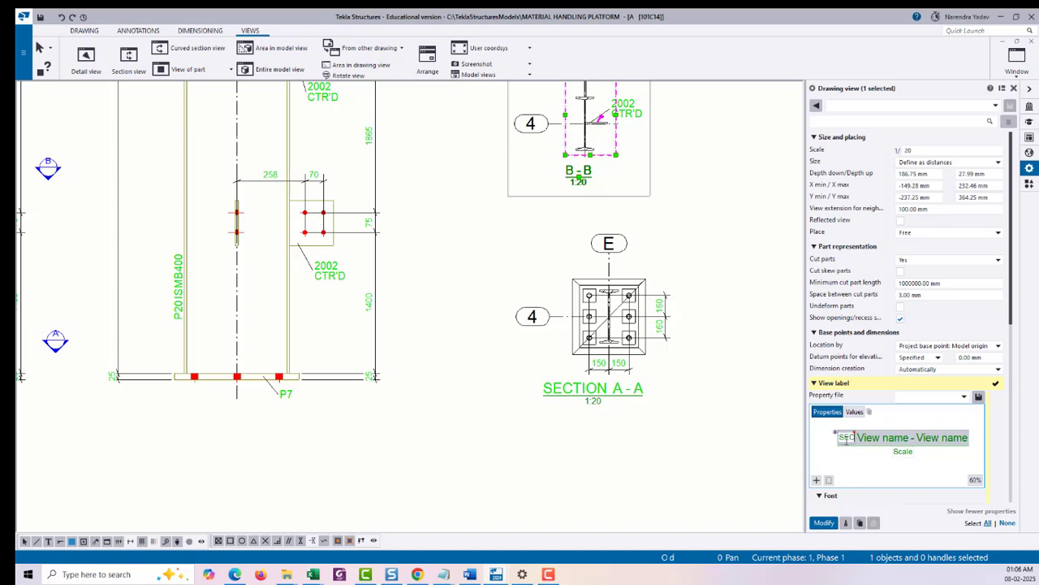
{"action": "type", "text": "SECTION"}
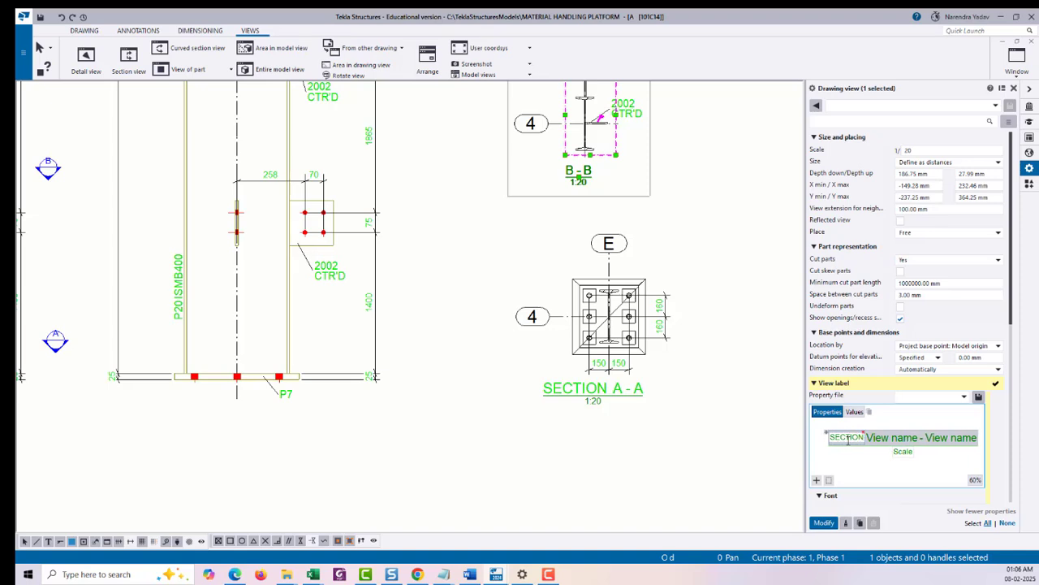
{"action": "left_click", "coordinate": [863, 471]}
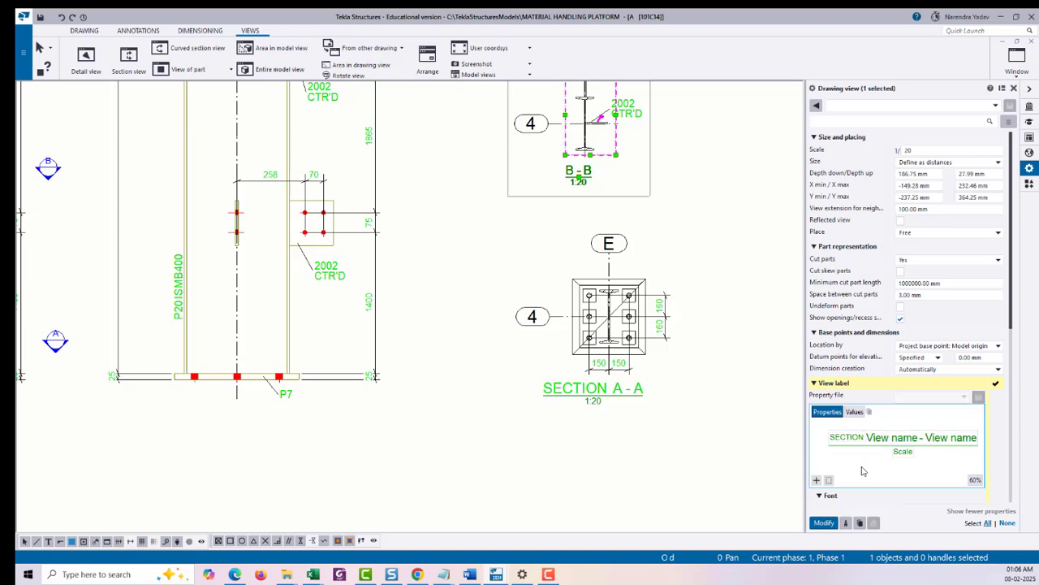
{"action": "left_click", "coordinate": [823, 523]}
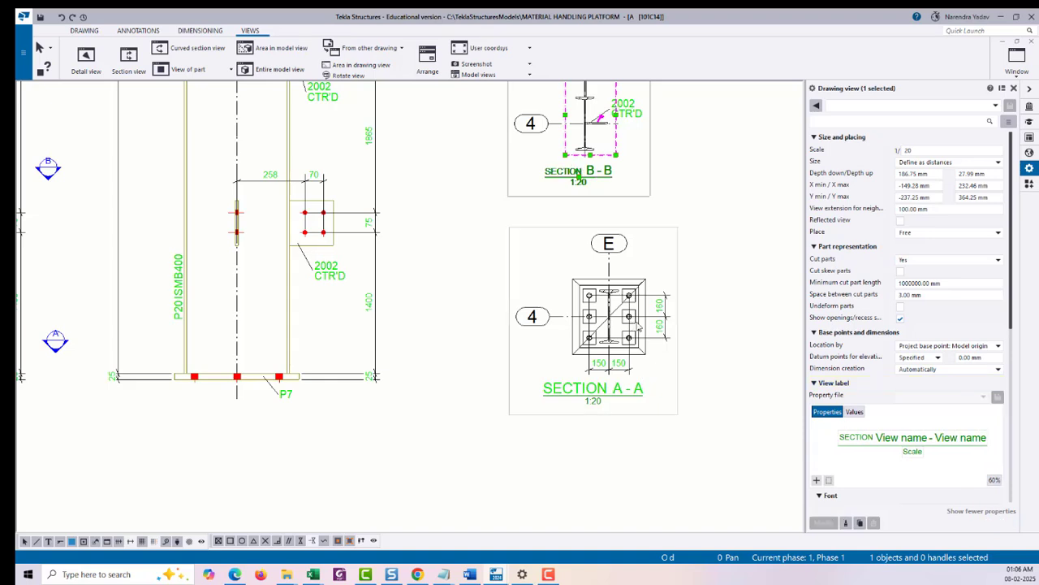
{"action": "left_click", "coordinate": [863, 440]}
{"action": "double_click", "coordinate": [863, 440]}
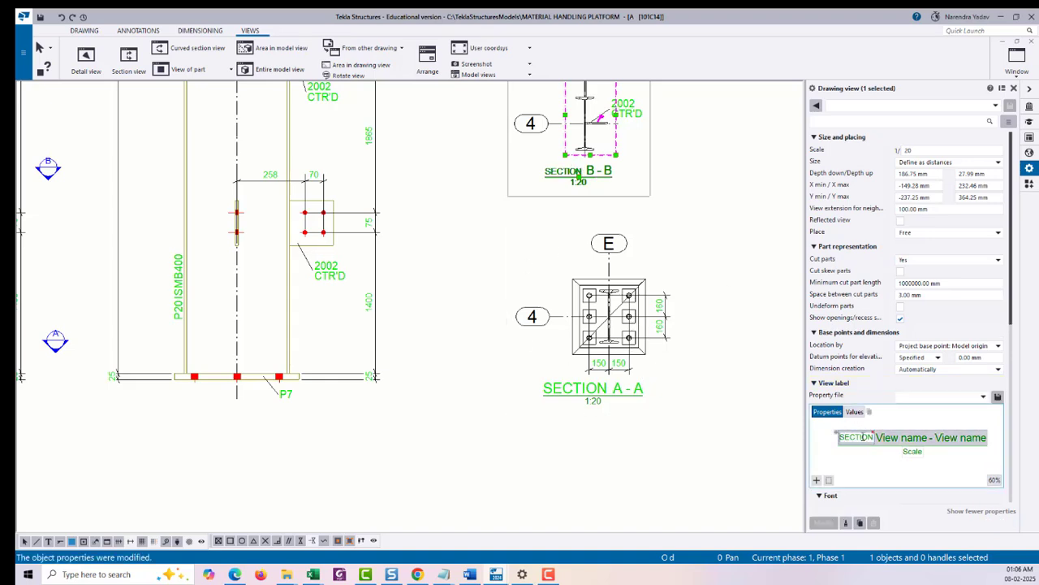
{"action": "left_click", "coordinate": [917, 439]}
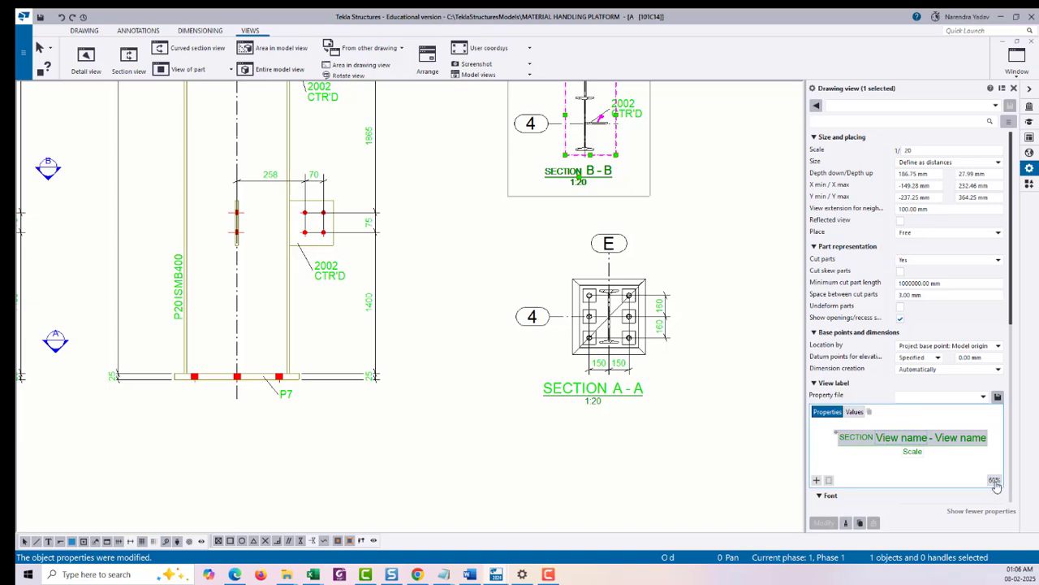
{"action": "left_click", "coordinate": [854, 412]}
{"action": "left_click", "coordinate": [906, 441]}
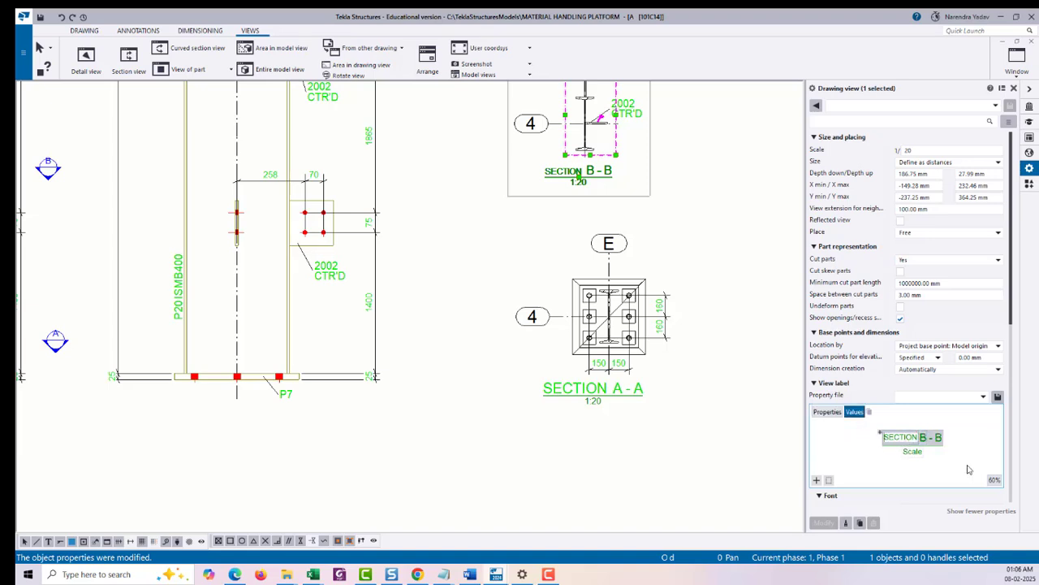
{"action": "left_click", "coordinate": [994, 481]}
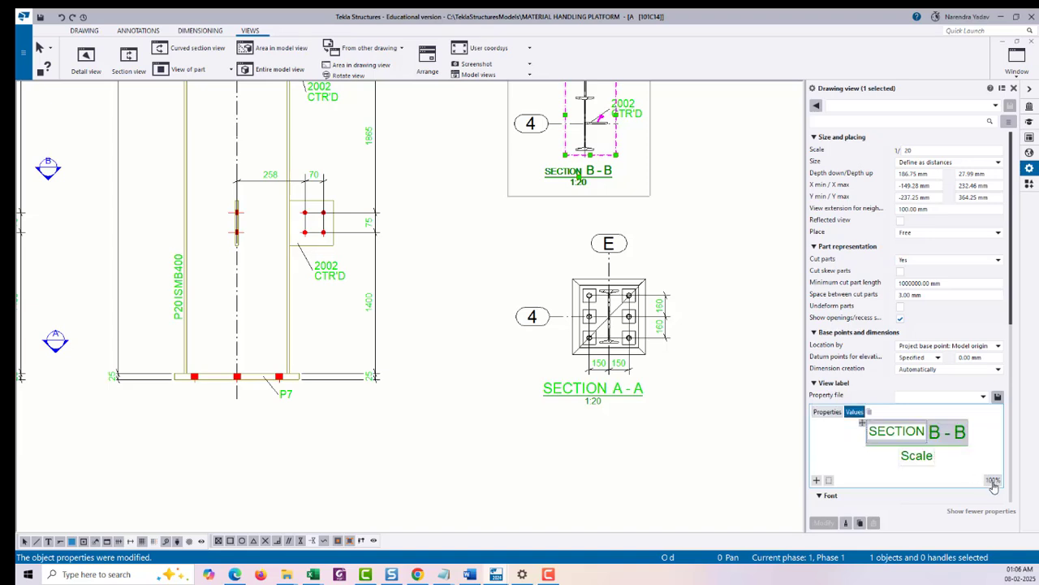
{"action": "left_click", "coordinate": [737, 507]}
Set the text height of all elements in section B-B's view label, SECTION and both view names, to 4.00 and apply the modification.
{"action": "middle_click_drag", "start_coordinate": [616, 229], "coordinate": [559, 292]}
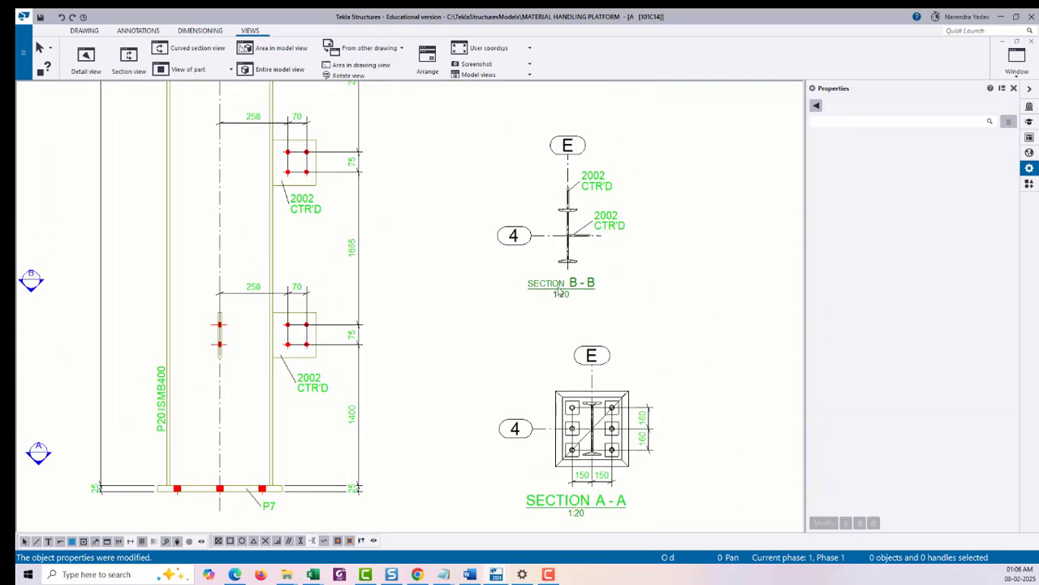
{"action": "scroll", "coordinate": [559, 293], "scroll_direction": "down", "scroll_amount": 2}
{"action": "scroll", "coordinate": [666, 294], "scroll_direction": "up", "scroll_amount": 5}
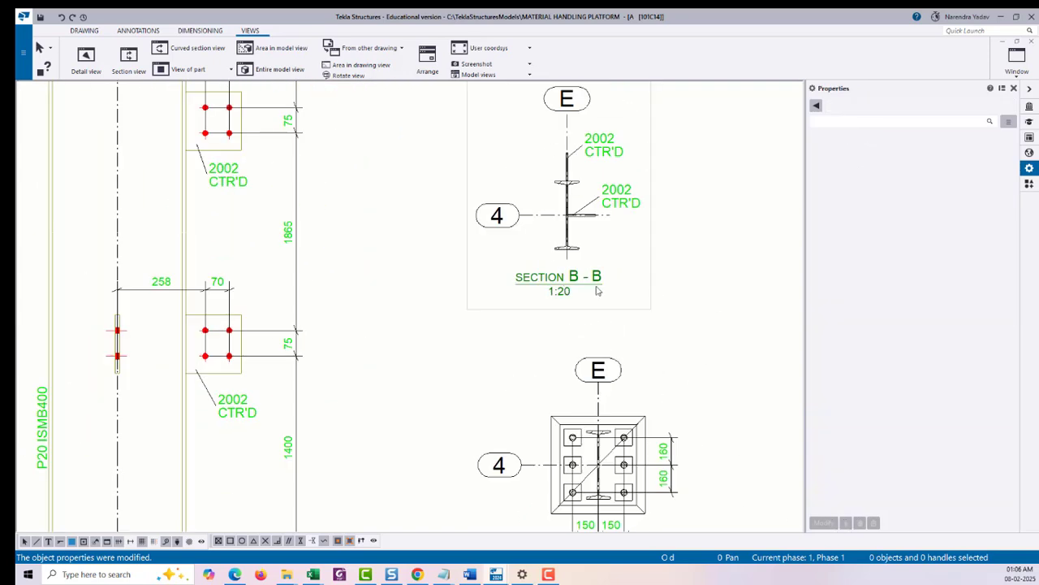
{"action": "double_click", "coordinate": [662, 248]}
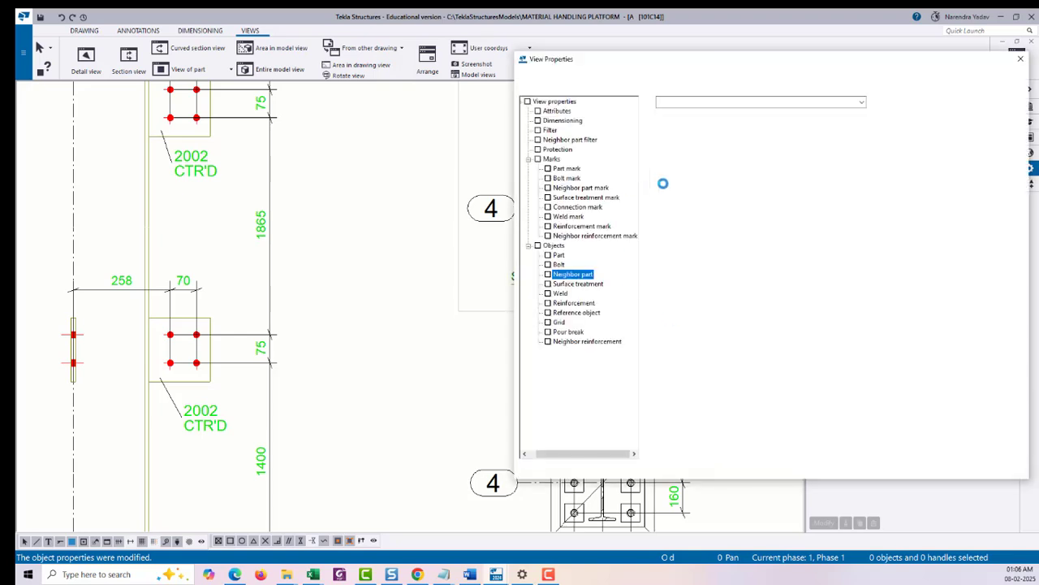
{"action": "left_click", "coordinate": [565, 112]}
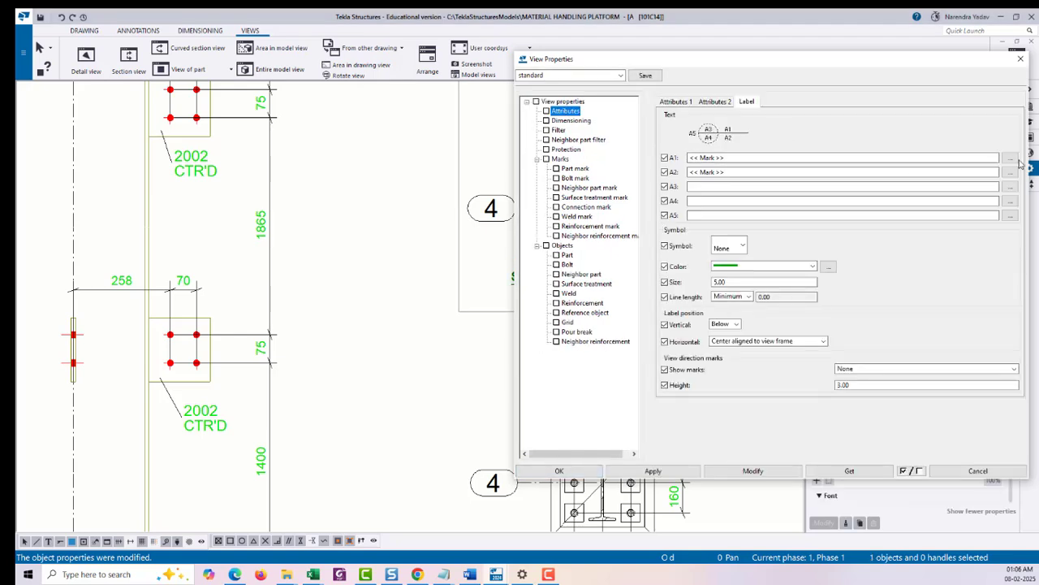
{"action": "left_click", "coordinate": [1011, 158]}
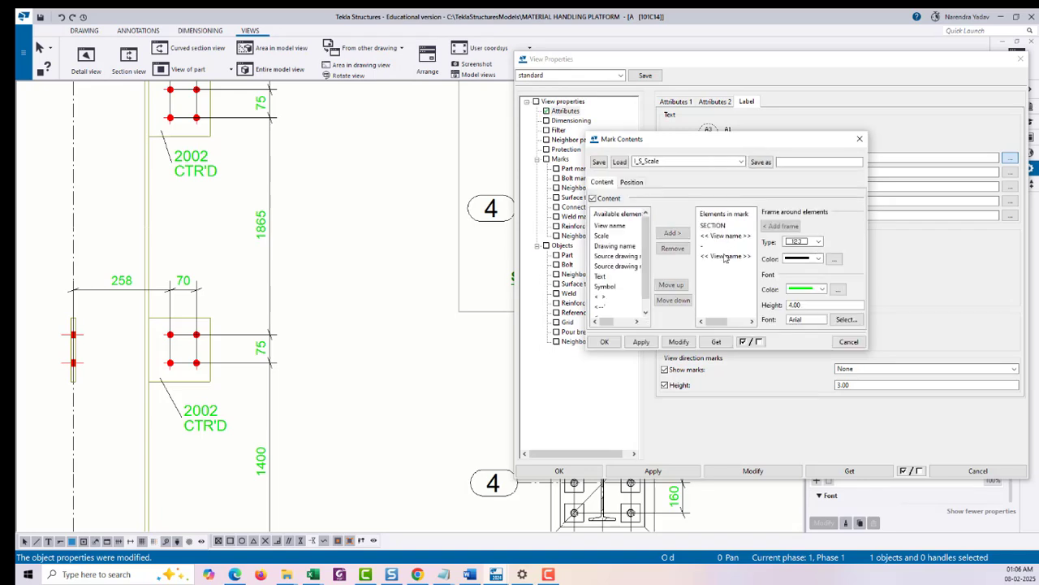
{"action": "left_click_drag", "start_coordinate": [743, 273], "coordinate": [714, 224]}
{"action": "left_click_drag", "start_coordinate": [815, 306], "coordinate": [647, 307]}
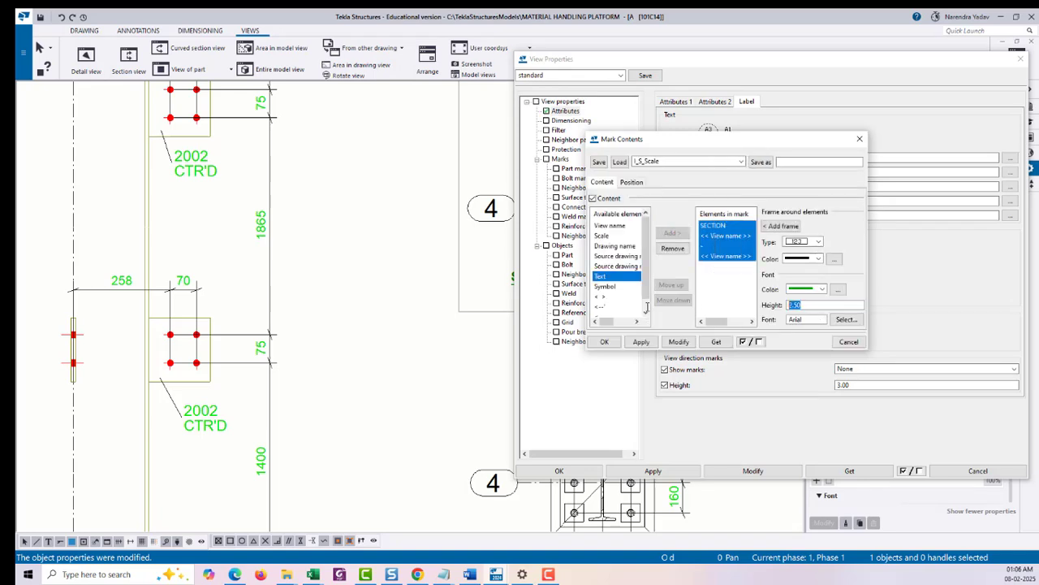
{"action": "type", "text": "4.00"}
{"action": "left_click", "coordinate": [678, 342]}
{"action": "left_click", "coordinate": [605, 342]}
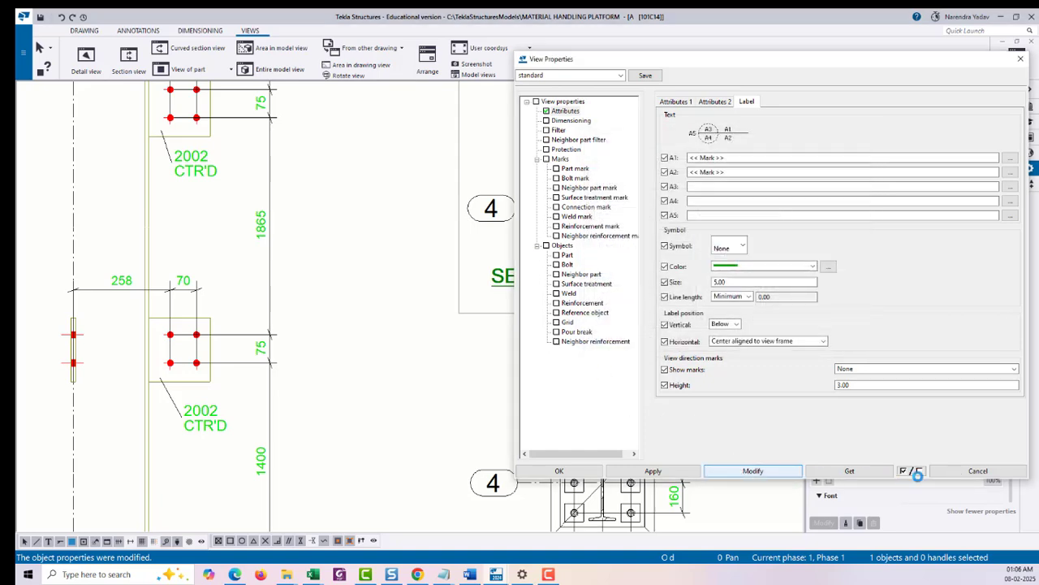
{"action": "left_click", "coordinate": [645, 471]}
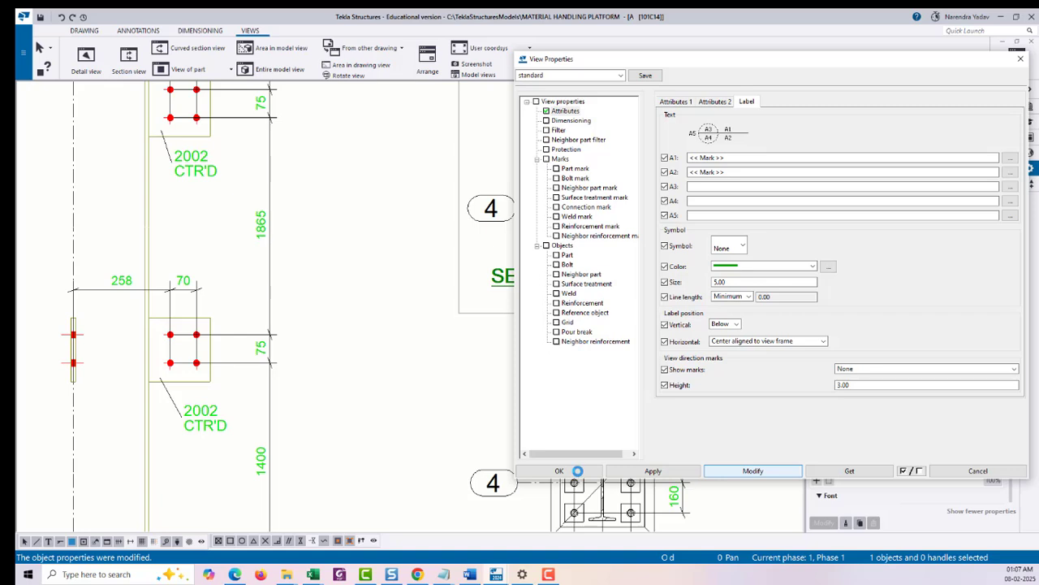
{"action": "left_click", "coordinate": [577, 471]}
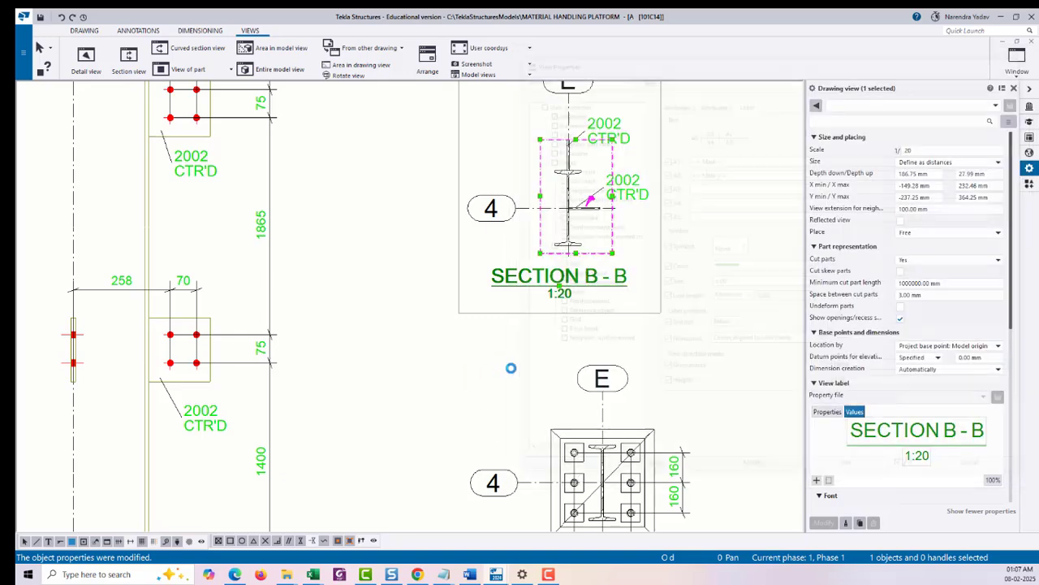
Look over the full drawing sheet to check how the column views, both sections and the title block are arranged.
{"action": "scroll", "coordinate": [627, 305], "scroll_direction": "down", "scroll_amount": 2}
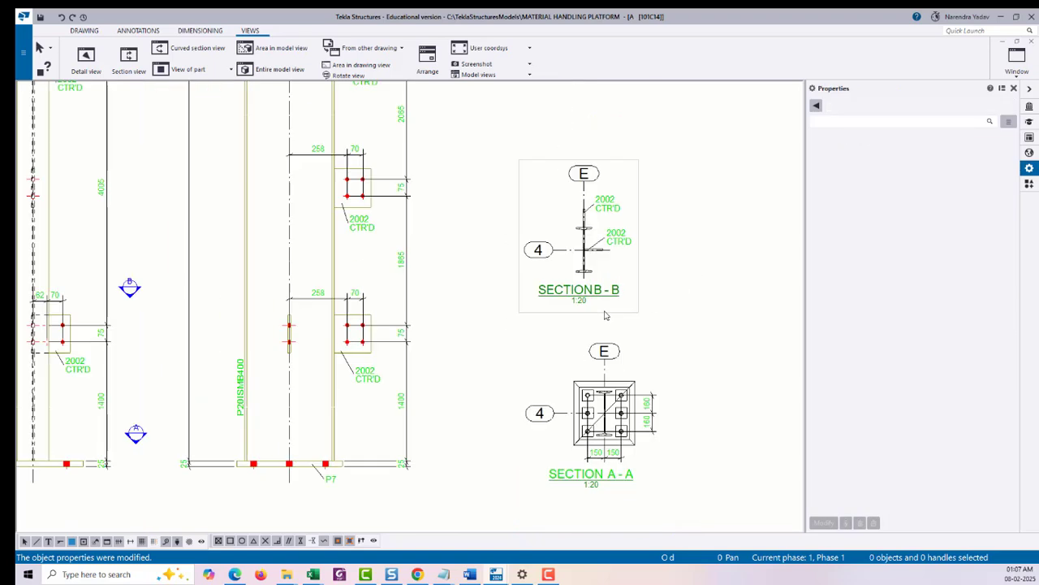
{"action": "middle_click_drag", "start_coordinate": [667, 251], "coordinate": [599, 235]}
{"action": "scroll", "coordinate": [610, 312], "scroll_direction": "down", "scroll_amount": 2}
{"action": "scroll", "coordinate": [638, 304], "scroll_direction": "down", "scroll_amount": 2}
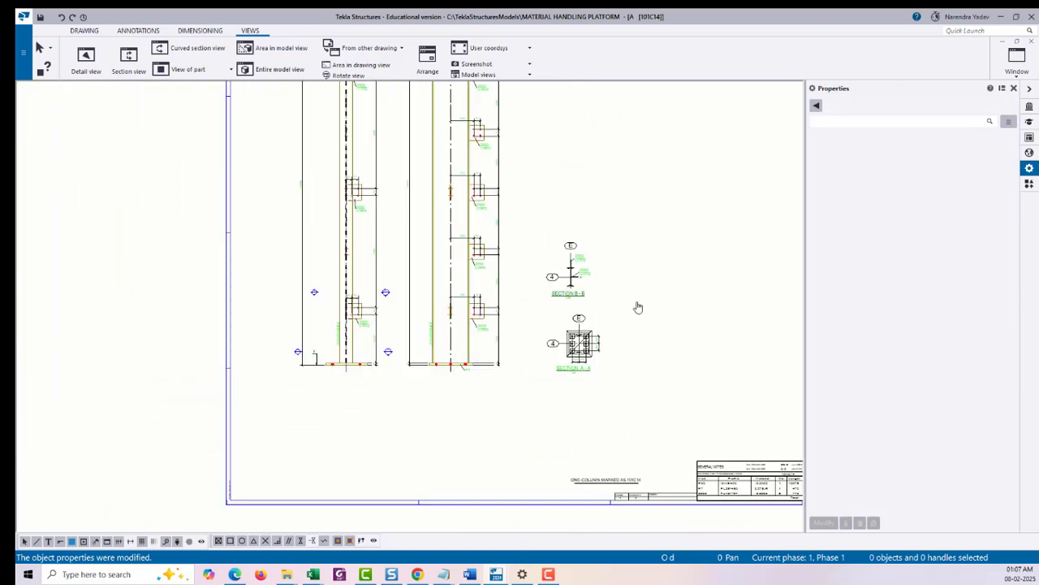
{"action": "scroll", "coordinate": [618, 350], "scroll_direction": "up", "scroll_amount": 2}
{"action": "mouse_move", "coordinate": [536, 273]}
{"action": "middle_mouse_down"}
{"action": "mouse_move", "coordinate": [588, 304]}
{"action": "mouse_move", "coordinate": [390, 334]}
{"action": "middle_mouse_up"}
{"action": "scroll", "coordinate": [448, 285], "scroll_direction": "down", "scroll_amount": 2}
{"action": "middle_click_drag", "start_coordinate": [487, 324], "coordinate": [552, 276]}
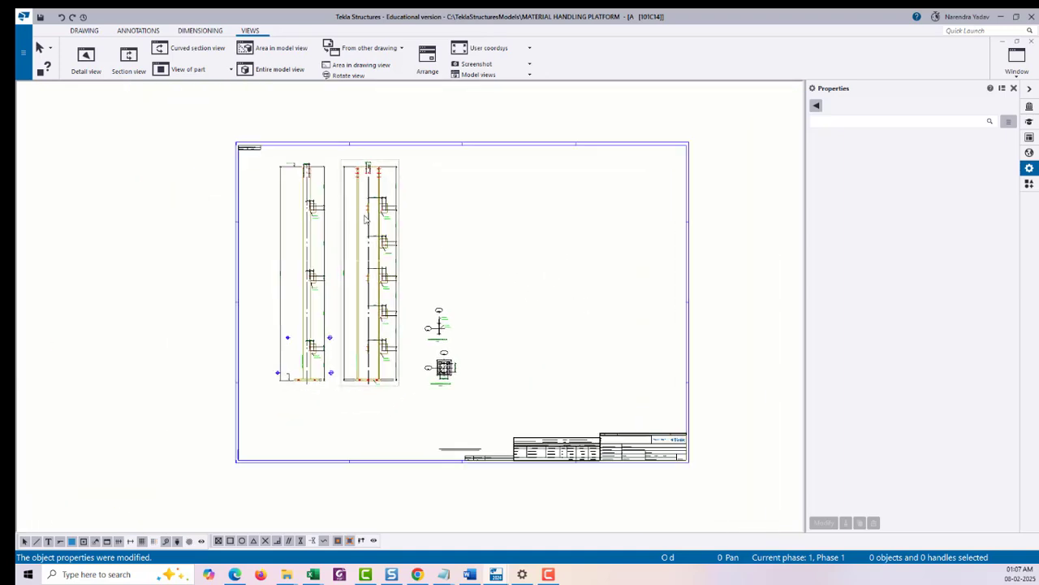
{"action": "scroll", "coordinate": [355, 213], "scroll_direction": "up", "scroll_amount": 2}
{"action": "middle_click_drag", "start_coordinate": [602, 299], "coordinate": [533, 286]}
{"action": "scroll", "coordinate": [518, 262], "scroll_direction": "down", "scroll_amount": 1}
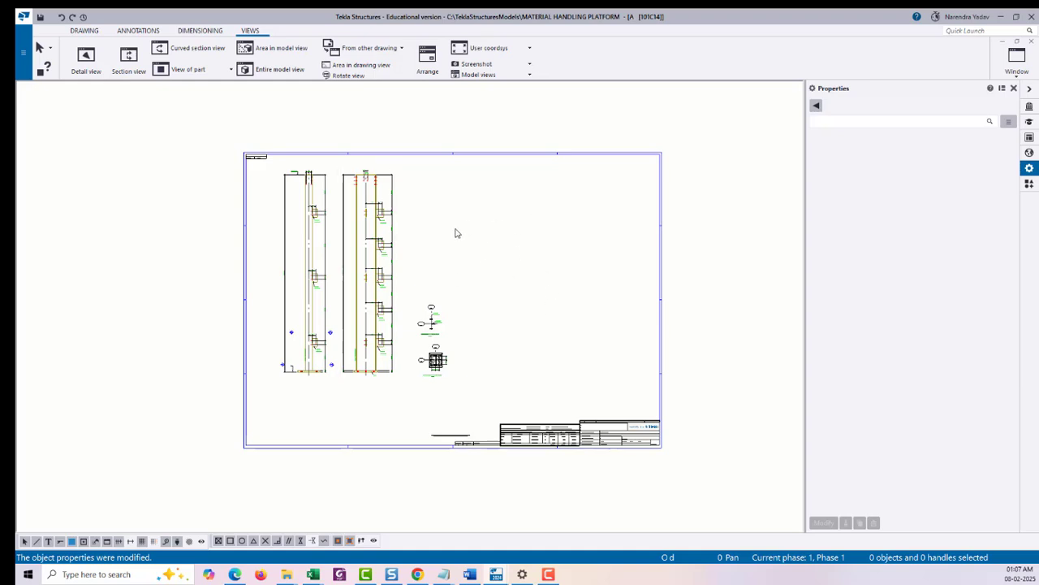
Change the assembly drawing's layout to IND_ASS with a specified size of A2 (594x420) and apply the modification.
{"action": "double_click", "coordinate": [513, 261]}
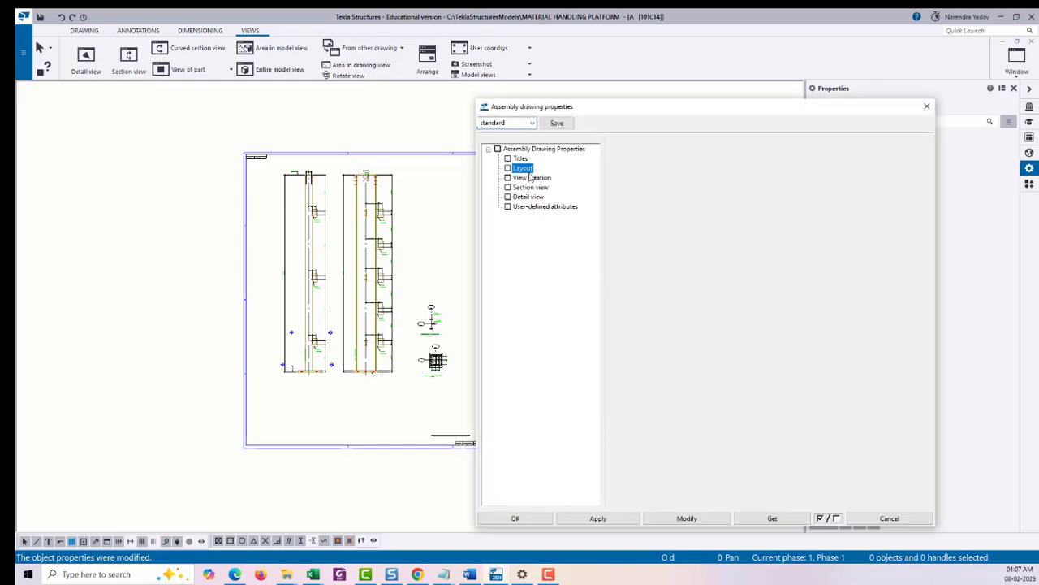
{"action": "left_click", "coordinate": [772, 183]}
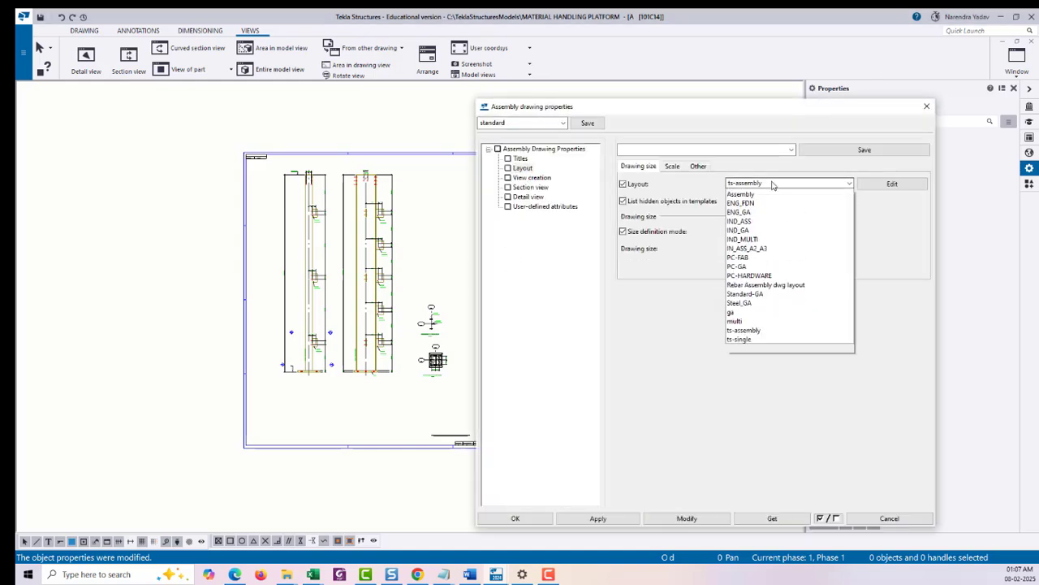
{"action": "left_click", "coordinate": [759, 232]}
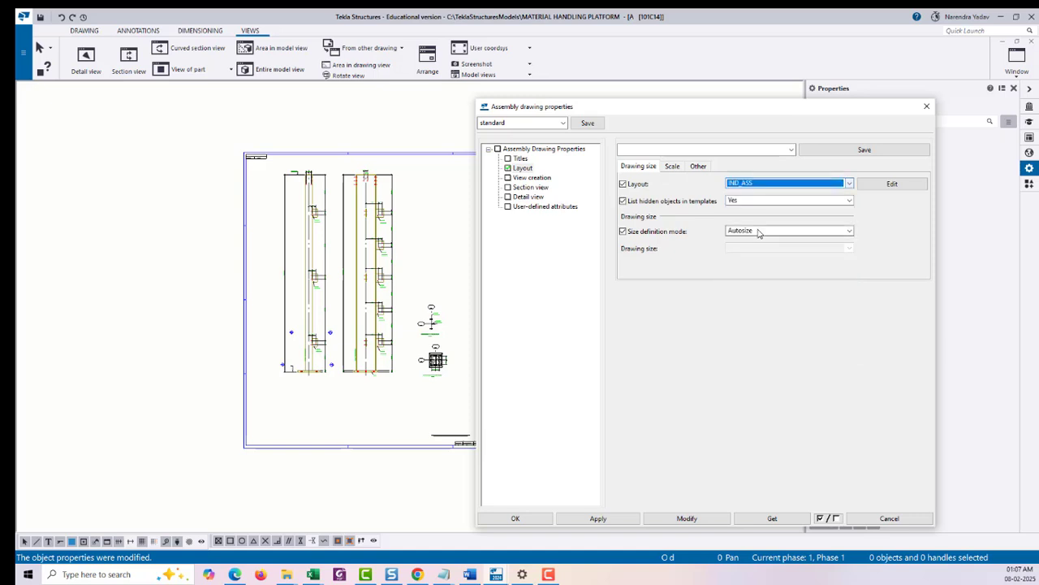
{"action": "left_click", "coordinate": [771, 232]}
{"action": "left_click", "coordinate": [764, 241]}
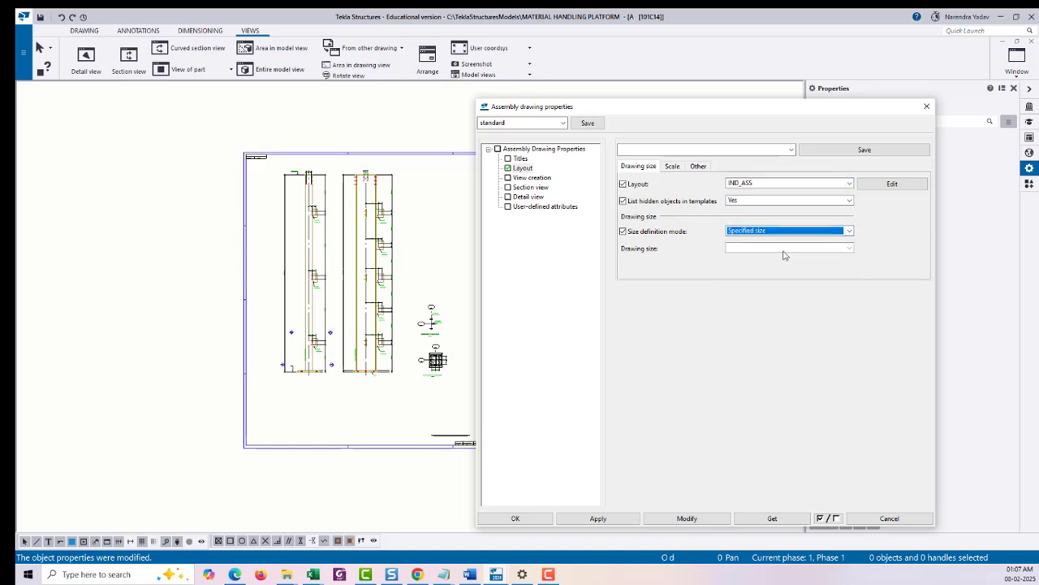
{"action": "left_click", "coordinate": [759, 248]}
{"action": "left_click", "coordinate": [756, 287]}
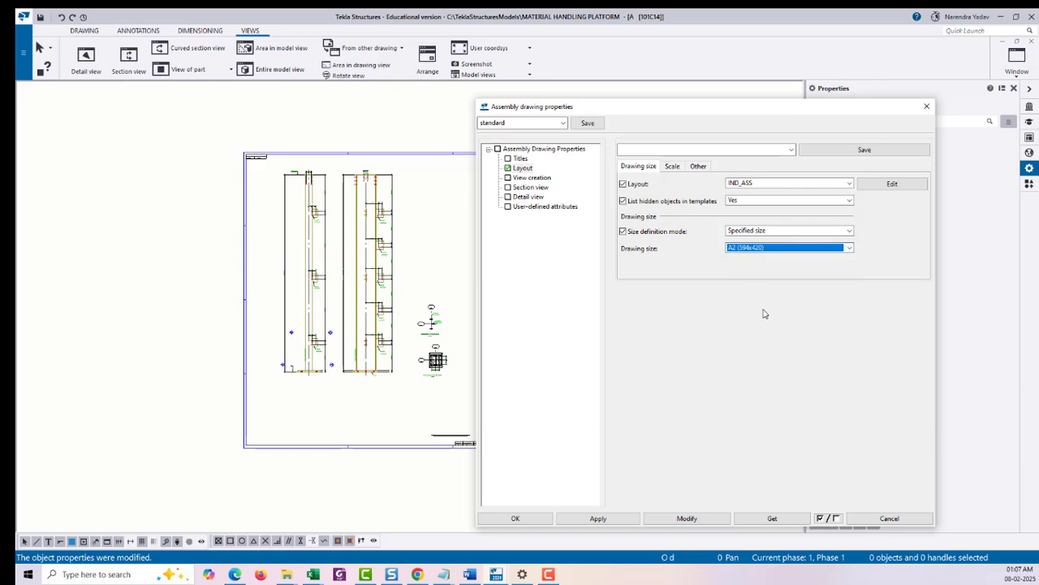
{"action": "left_click", "coordinate": [689, 520]}
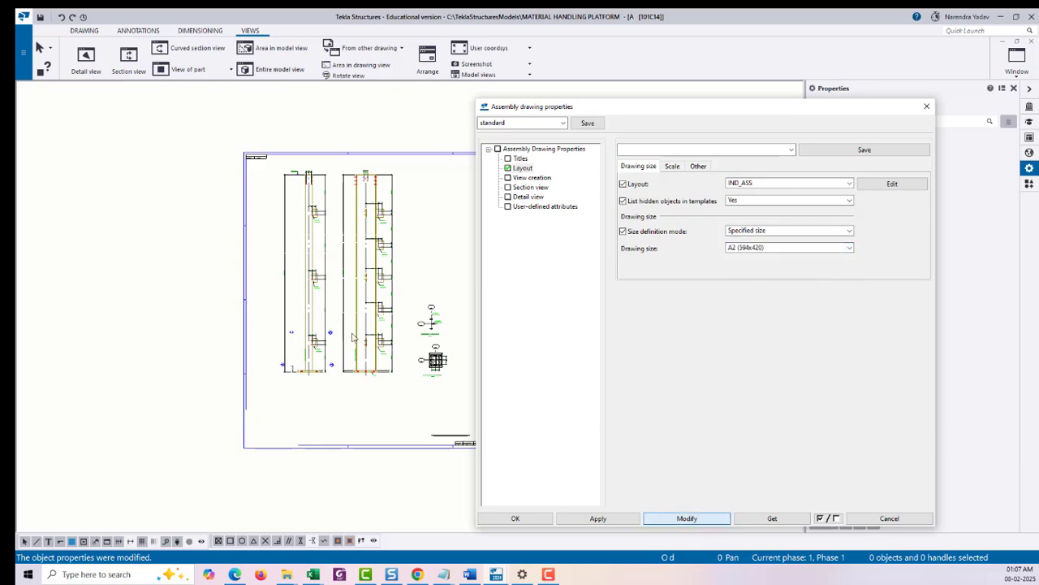
{"action": "left_click", "coordinate": [520, 520]}
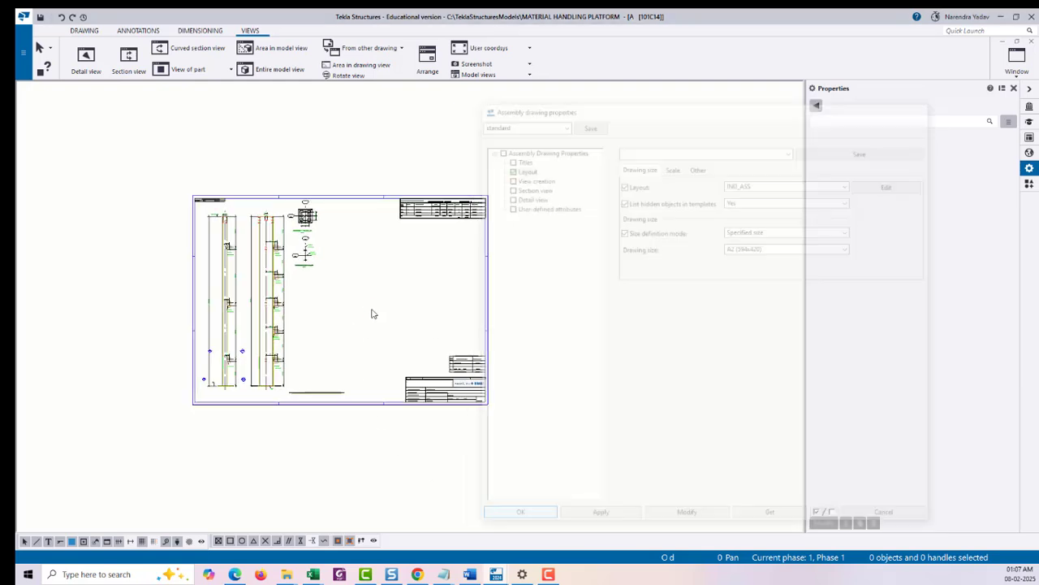
Move the section A-A view away from the column views, toward the bill of materials table.
{"action": "middle_click_drag", "start_coordinate": [351, 333], "coordinate": [541, 337]}
{"action": "scroll", "coordinate": [477, 203], "scroll_direction": "up", "scroll_amount": 1}
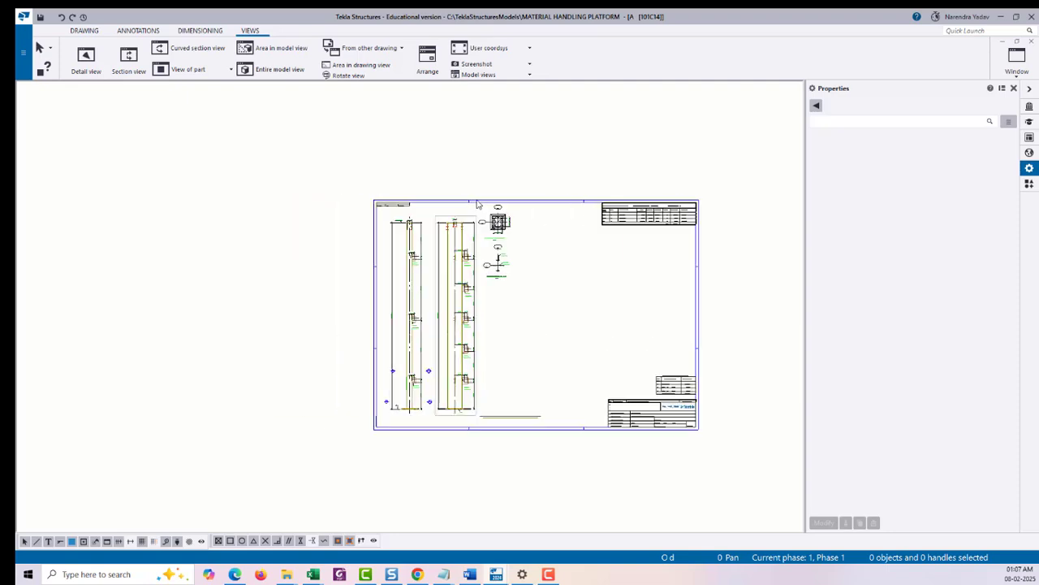
{"action": "scroll", "coordinate": [477, 205], "scroll_direction": "up", "scroll_amount": 6}
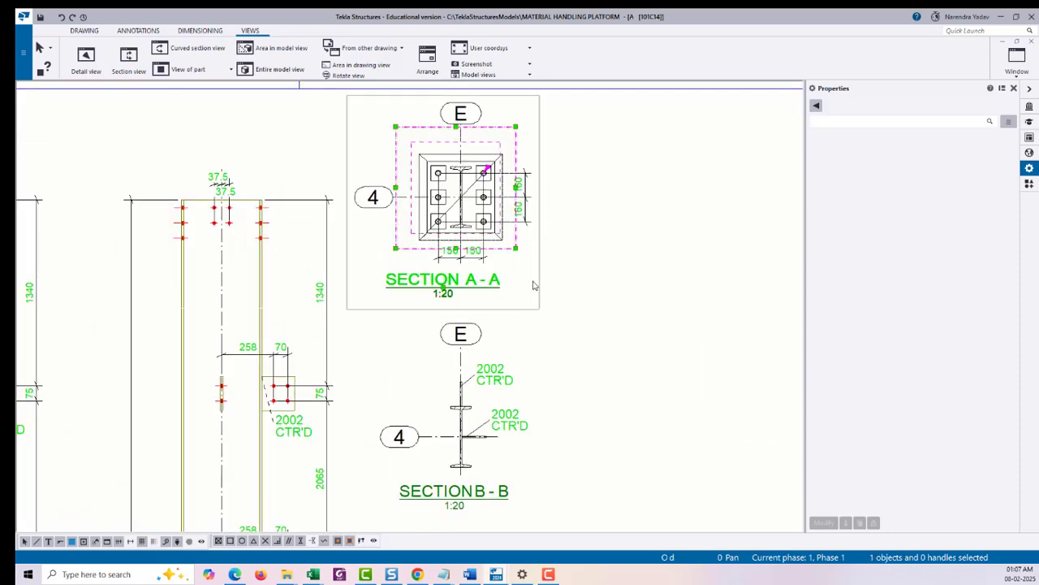
{"action": "scroll", "coordinate": [534, 285], "scroll_direction": "down", "scroll_amount": 1}
{"action": "middle_click_drag", "start_coordinate": [533, 286], "coordinate": [518, 200]}
{"action": "mouse_move", "coordinate": [522, 189]}
{"action": "left_mouse_down"}
{"action": "mouse_move", "coordinate": [677, 292]}
{"action": "mouse_move", "coordinate": [721, 267]}
{"action": "left_mouse_up"}
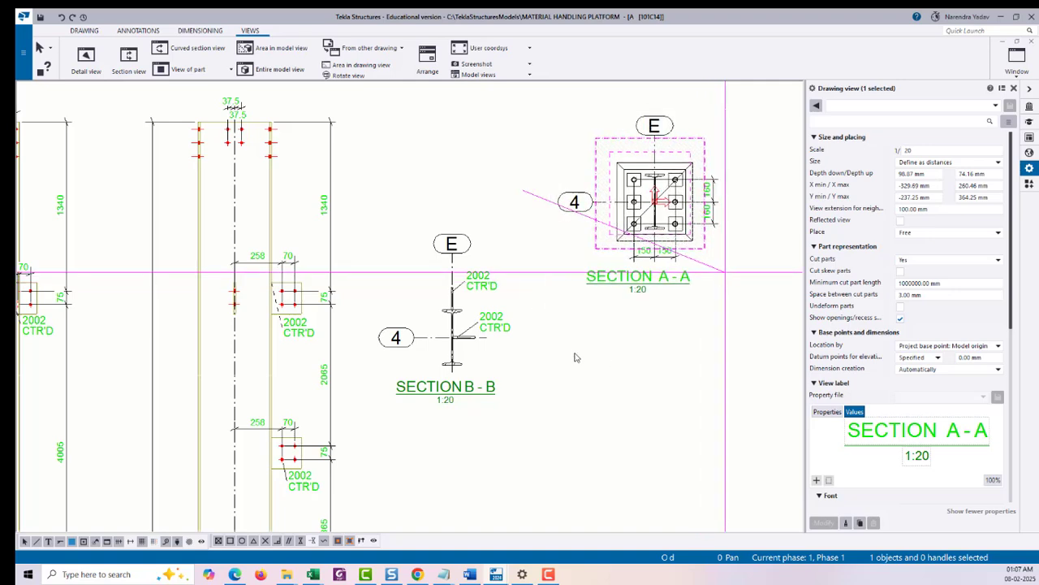
Move the section B-B view lower on the sheet to leave room above it for section A-A.
{"action": "scroll", "coordinate": [575, 358], "scroll_direction": "down", "scroll_amount": 3}
{"action": "left_click", "coordinate": [513, 291]}
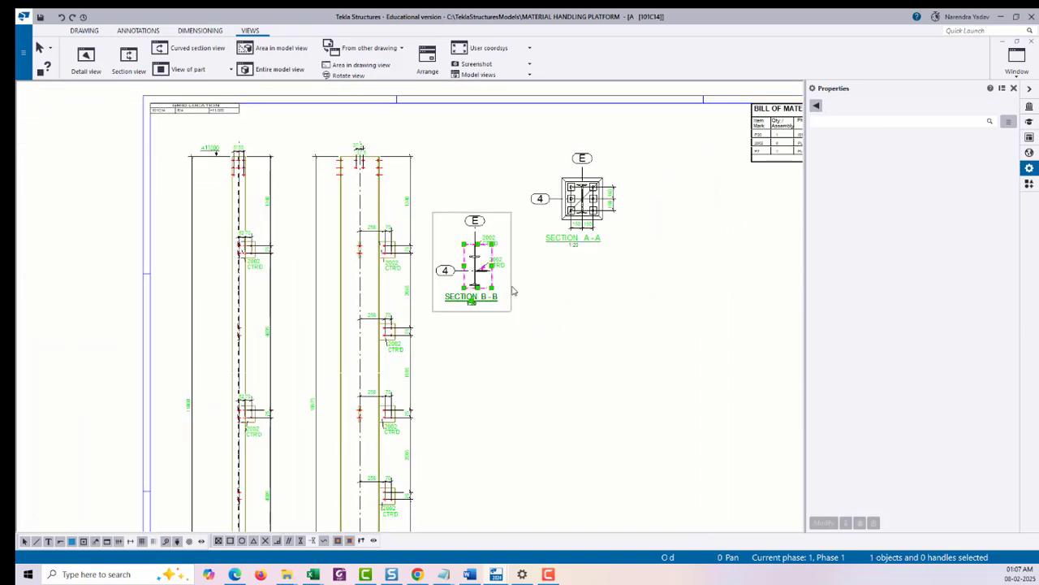
{"action": "left_click_drag", "start_coordinate": [527, 358], "coordinate": [533, 352]}
{"action": "left_click", "coordinate": [649, 323]}
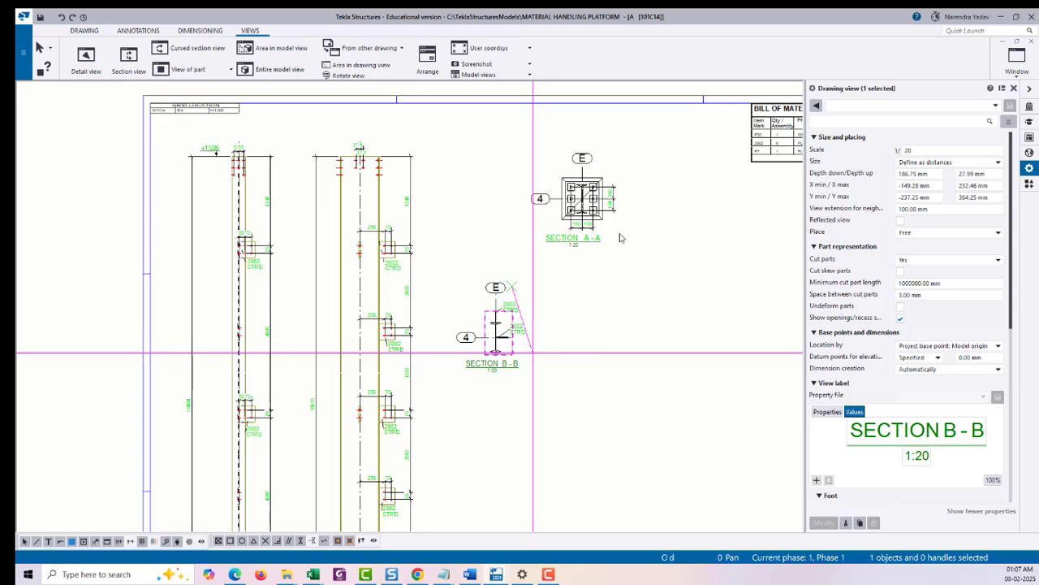
Move the section A-A view back beside the column views, directly above section B-B.
{"action": "left_click", "coordinate": [620, 246]}
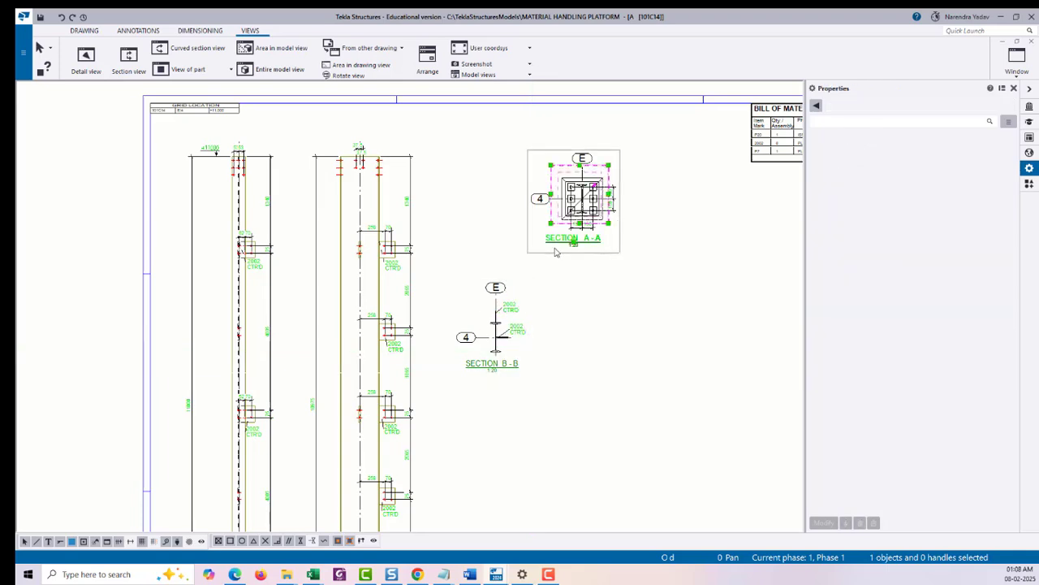
{"action": "left_click_drag", "start_coordinate": [554, 248], "coordinate": [536, 245]}
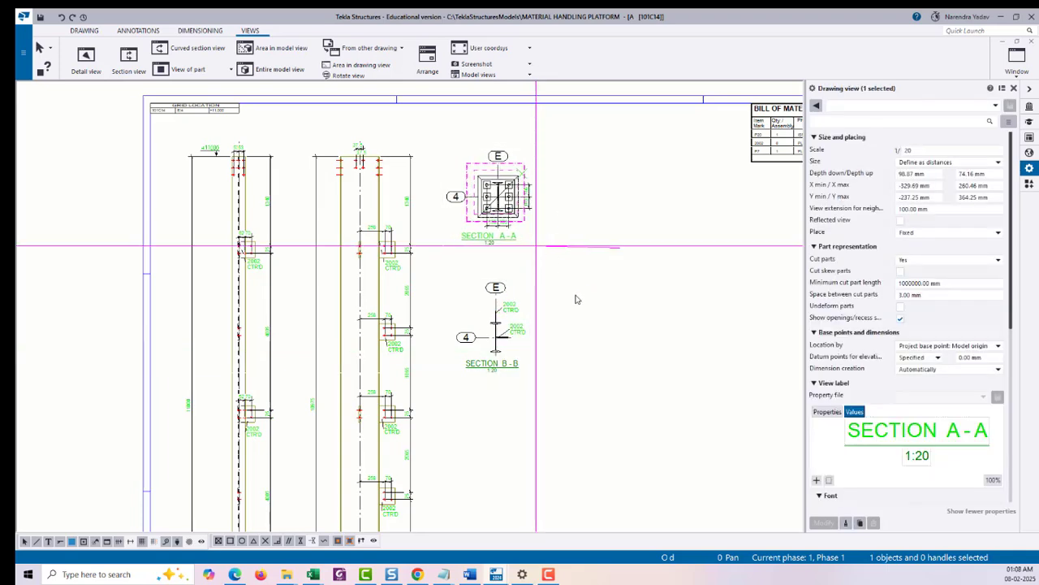
{"action": "scroll", "coordinate": [549, 320], "scroll_direction": "down", "scroll_amount": 4}
{"action": "key", "text": "Escape"}
Create single-part views of the P20 ISMB400 main part from the second column view.
{"action": "scroll", "coordinate": [415, 281], "scroll_direction": "up", "scroll_amount": 3}
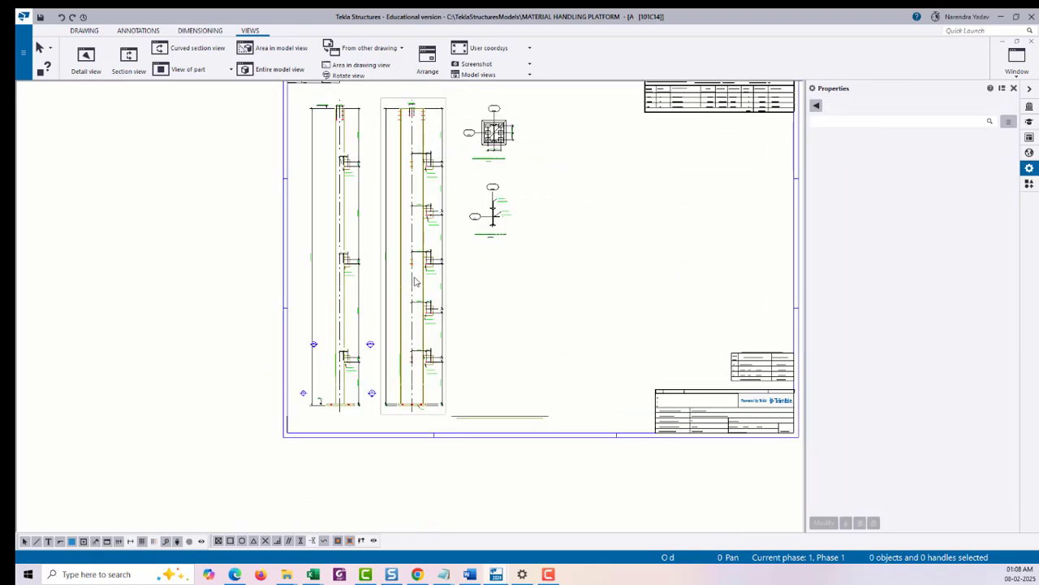
{"action": "scroll", "coordinate": [415, 281], "scroll_direction": "up", "scroll_amount": 5}
{"action": "left_click", "coordinate": [431, 271]}
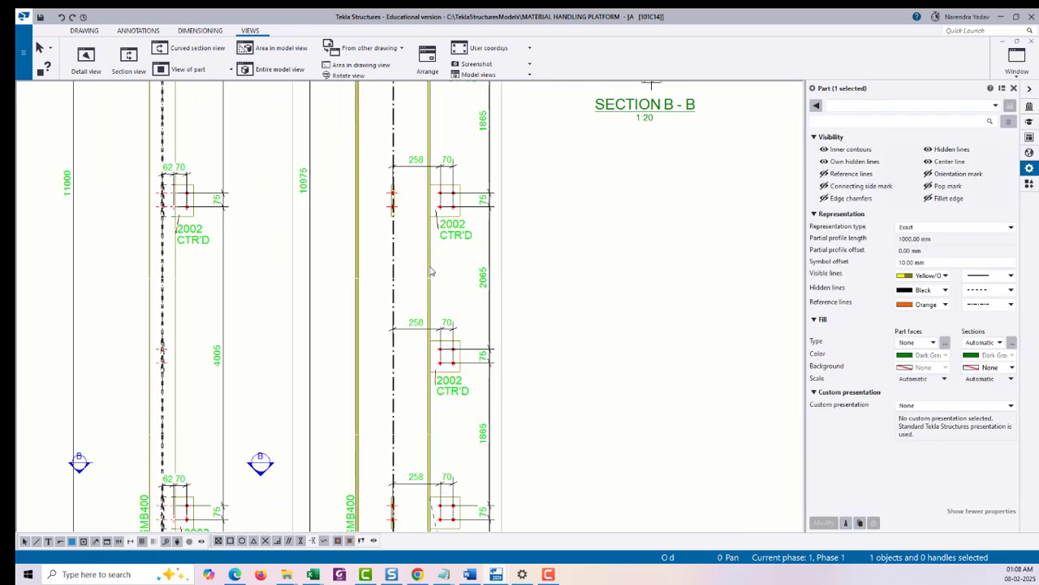
{"action": "right_click", "coordinate": [431, 271]}
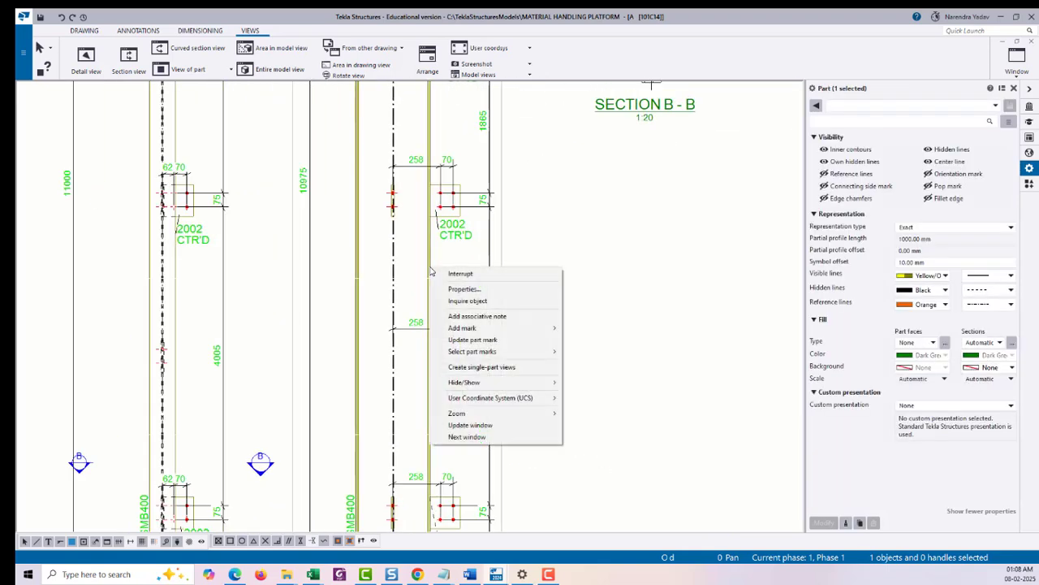
{"action": "left_click", "coordinate": [520, 367]}
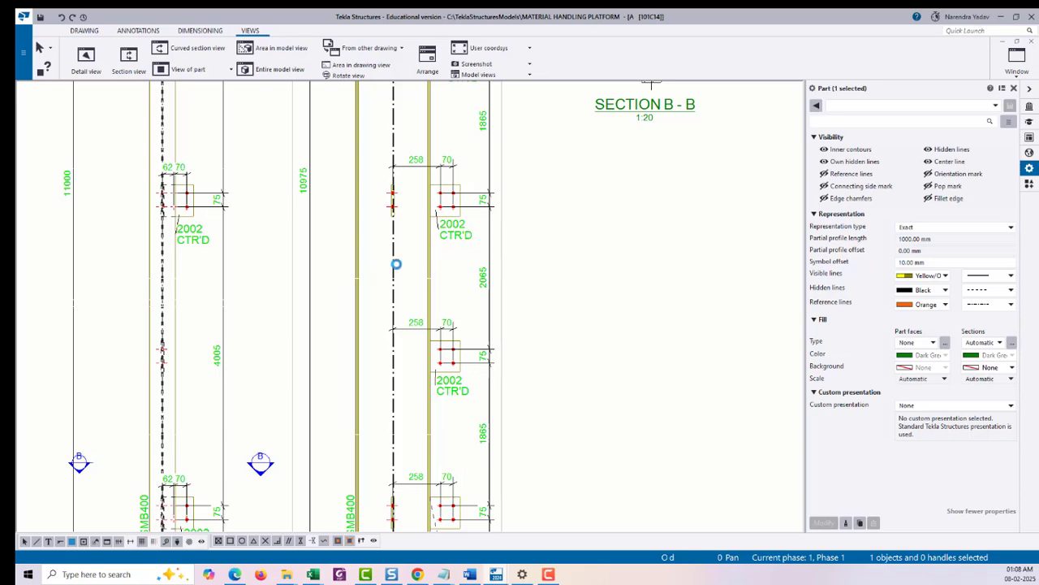
Move the P20 flange view out of the overlapping web view and place it directly below the web view's dimensions.
{"action": "scroll", "coordinate": [397, 264], "scroll_direction": "down", "scroll_amount": 3}
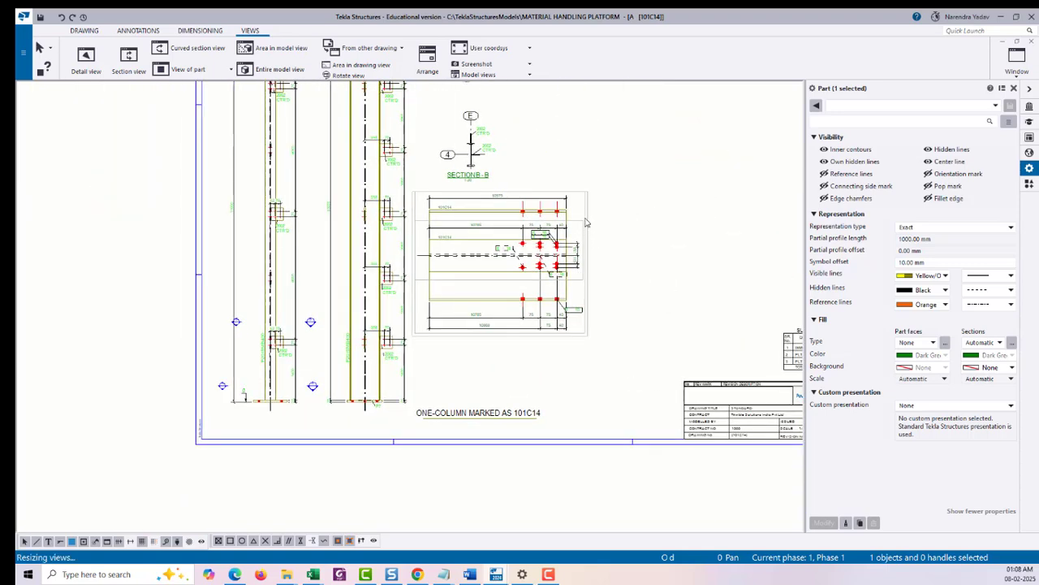
{"action": "scroll", "coordinate": [587, 222], "scroll_direction": "up", "scroll_amount": 2}
{"action": "left_click_drag", "start_coordinate": [587, 207], "coordinate": [613, 217]}
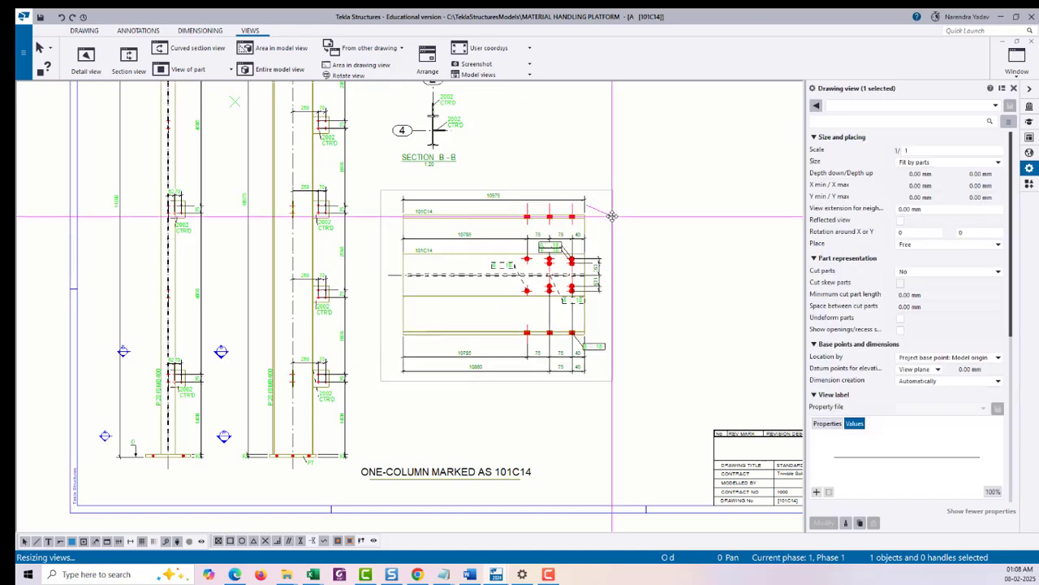
{"action": "scroll", "coordinate": [549, 282], "scroll_direction": "up", "scroll_amount": 2}
{"action": "scroll", "coordinate": [549, 285], "scroll_direction": "up", "scroll_amount": 1}
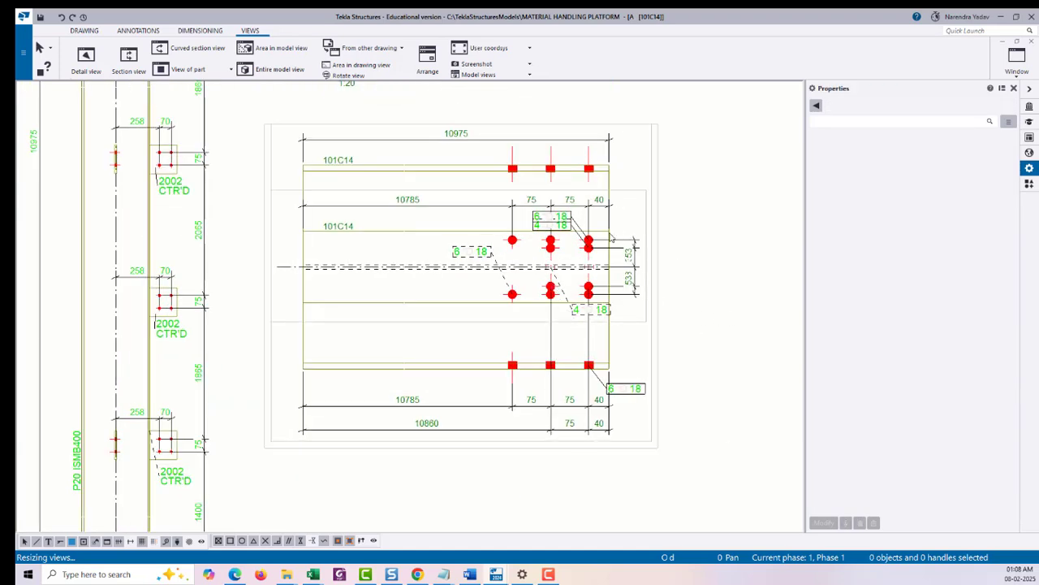
{"action": "left_click", "coordinate": [647, 210]}
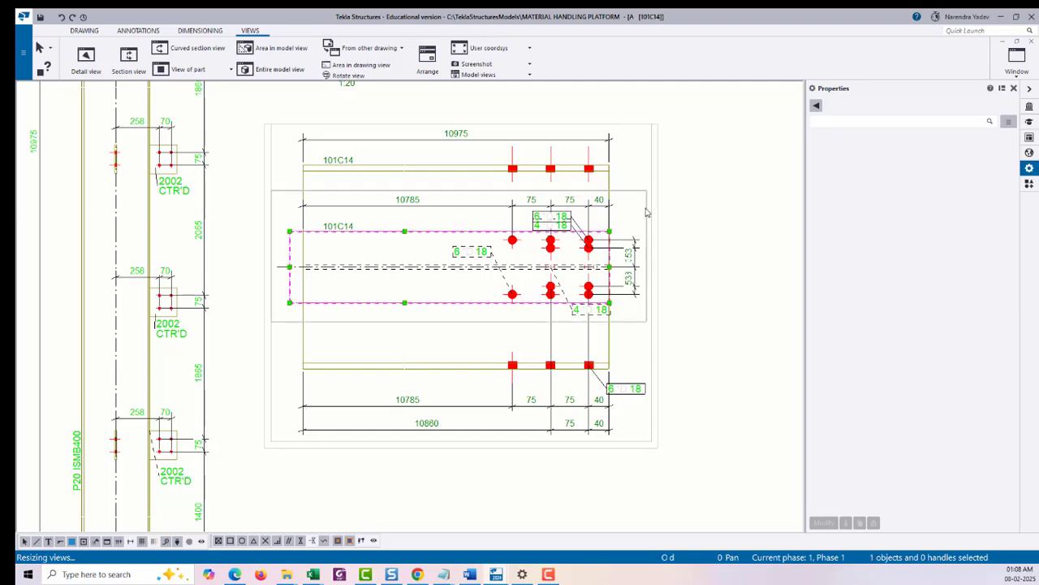
{"action": "mouse_move", "coordinate": [647, 211]}
{"action": "left_mouse_down"}
{"action": "mouse_move", "coordinate": [629, 479]}
{"action": "mouse_move", "coordinate": [639, 472]}
{"action": "left_mouse_up"}
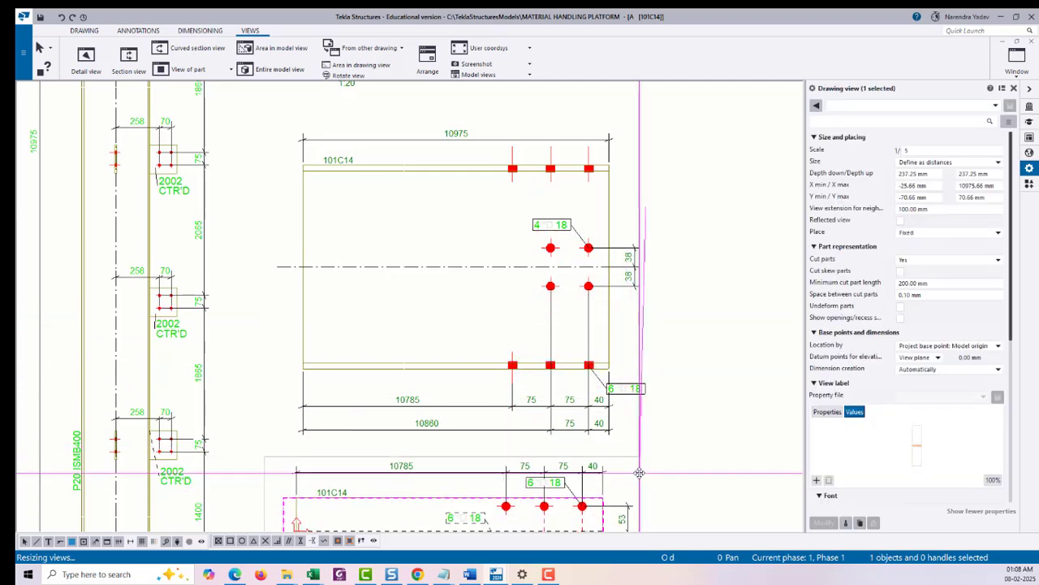
{"action": "left_click", "coordinate": [711, 358]}
Move the whole group of P20 single-part views up and slightly away from the column views, clear of the drawing title.
{"action": "scroll", "coordinate": [609, 290], "scroll_direction": "down", "scroll_amount": 5}
{"action": "middle_click_drag", "start_coordinate": [648, 369], "coordinate": [619, 266]}
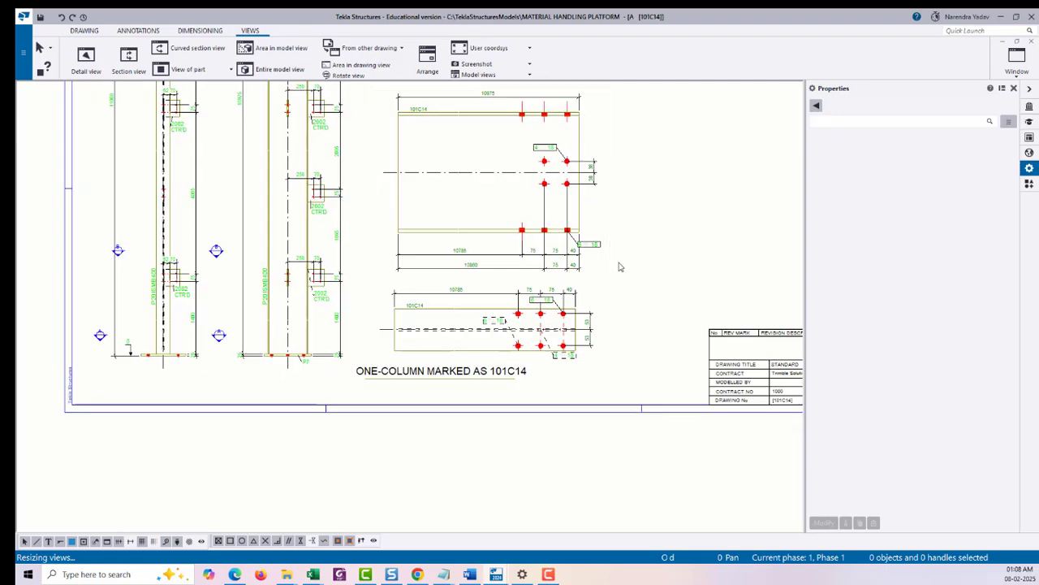
{"action": "left_click", "coordinate": [618, 268]}
{"action": "left_click_drag", "start_coordinate": [610, 271], "coordinate": [647, 216]}
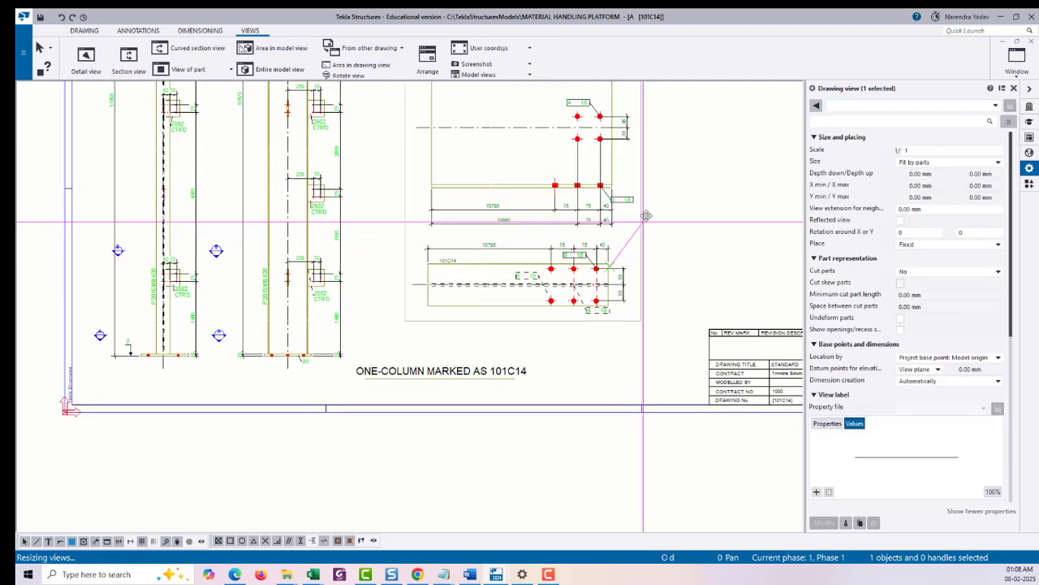
{"action": "left_click", "coordinate": [712, 241]}
Move the dashed 6 *D 18 bolt mark out of the flange view to just below its lower edge.
{"action": "middle_click_drag", "start_coordinate": [590, 278], "coordinate": [594, 308]}
{"action": "scroll", "coordinate": [536, 329], "scroll_direction": "up", "scroll_amount": 1}
{"action": "scroll", "coordinate": [535, 330], "scroll_direction": "up", "scroll_amount": 5}
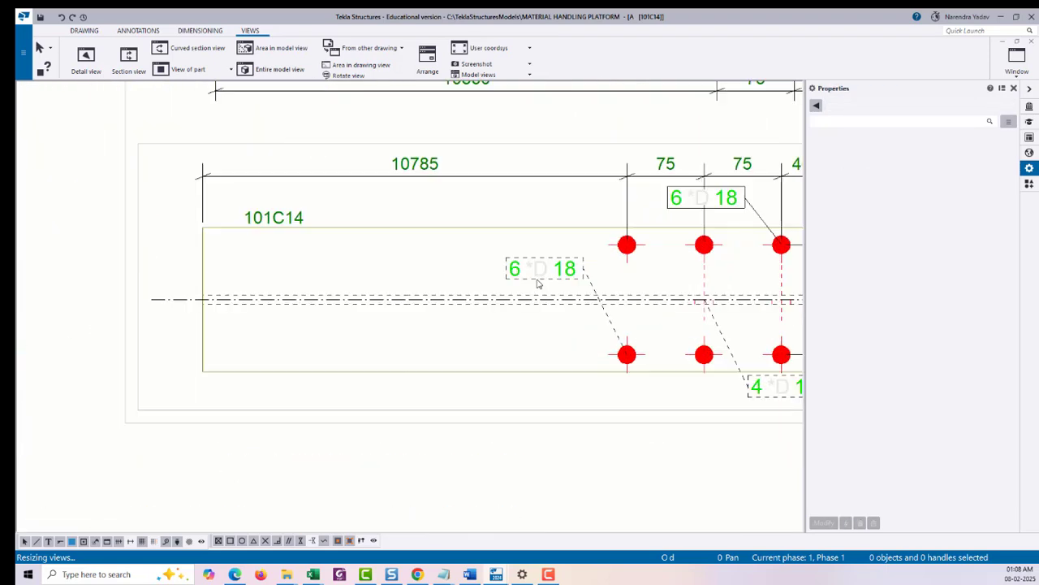
{"action": "left_click", "coordinate": [573, 274]}
{"action": "left_click_drag", "start_coordinate": [542, 432], "coordinate": [539, 439]}
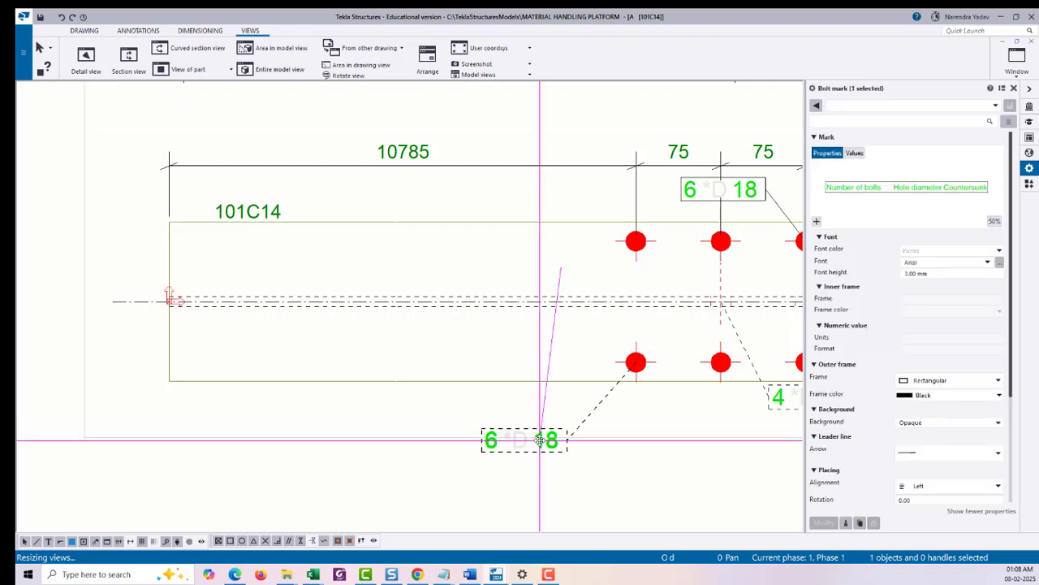
{"action": "scroll", "coordinate": [430, 244], "scroll_direction": "down", "scroll_amount": 3}
Delete the dashed 4 *D 18 and dashed 6 *D 18 bolt marks from the flange view.
{"action": "scroll", "coordinate": [585, 219], "scroll_direction": "up", "scroll_amount": 2}
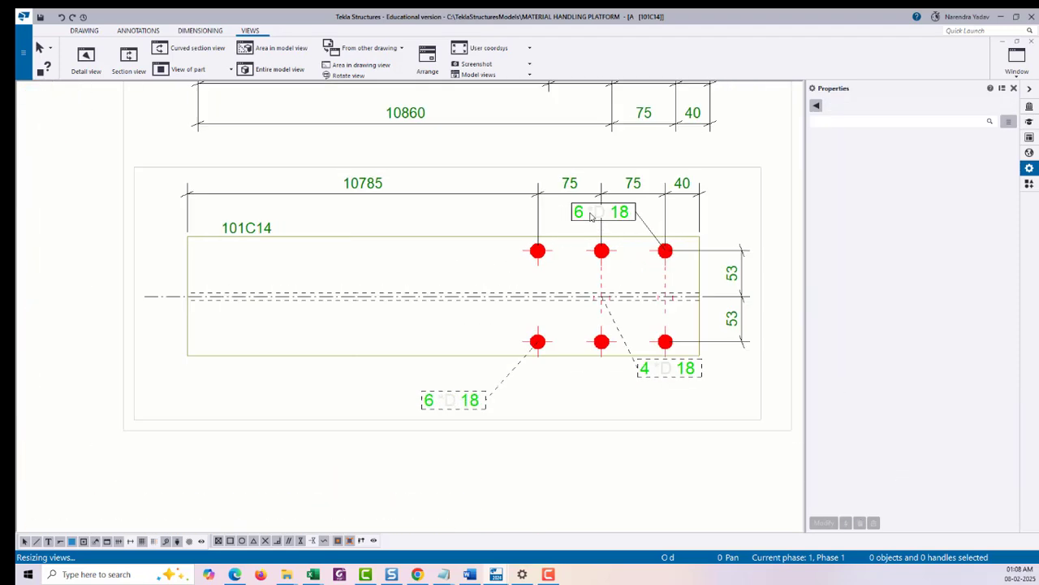
{"action": "left_click", "coordinate": [591, 214]}
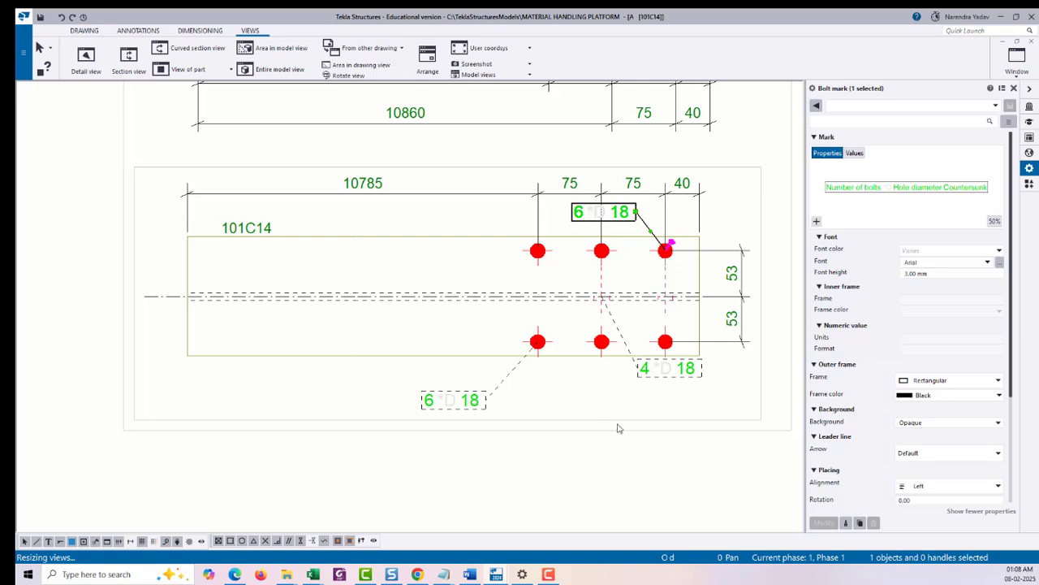
{"action": "left_click", "coordinate": [664, 378]}
{"action": "key", "text": "Delete"}
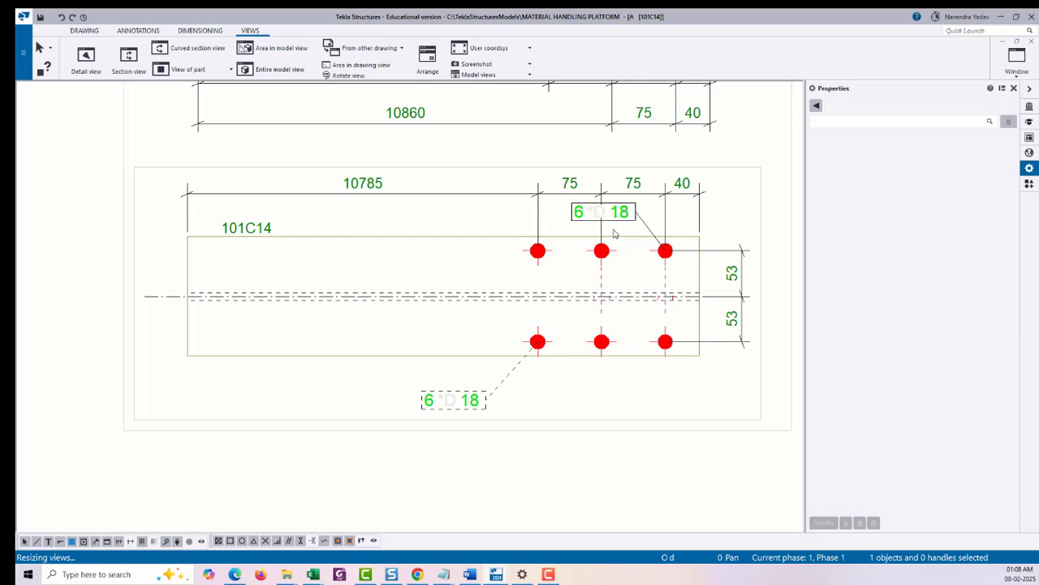
{"action": "left_click", "coordinate": [620, 214]}
{"action": "key", "text": "Delete"}
{"action": "scroll", "coordinate": [620, 431], "scroll_direction": "down", "scroll_amount": 1}
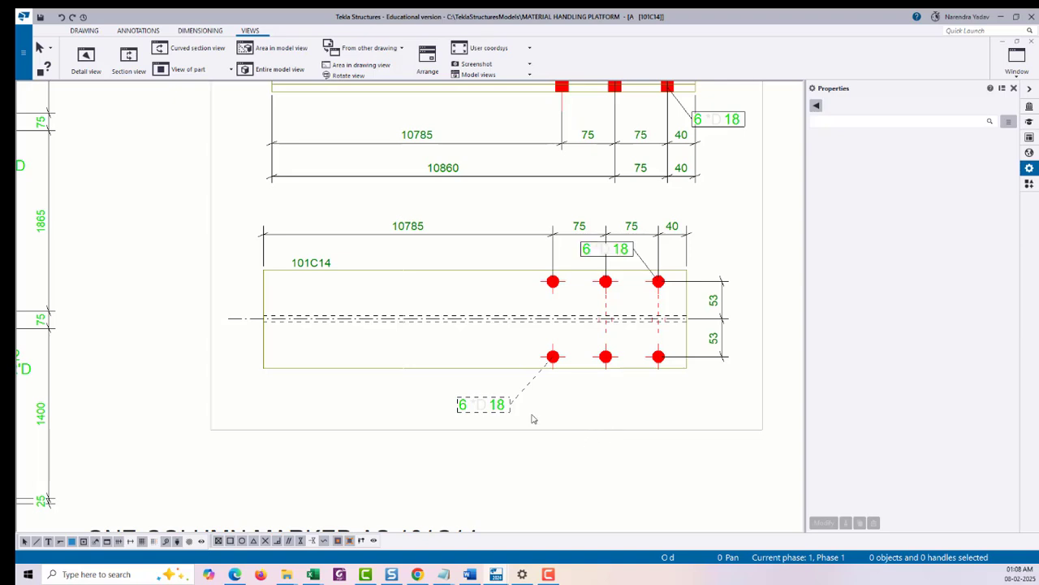
{"action": "left_click", "coordinate": [497, 407]}
{"action": "key", "text": "Delete"}
{"action": "scroll", "coordinate": [609, 263], "scroll_direction": "up", "scroll_amount": 3}
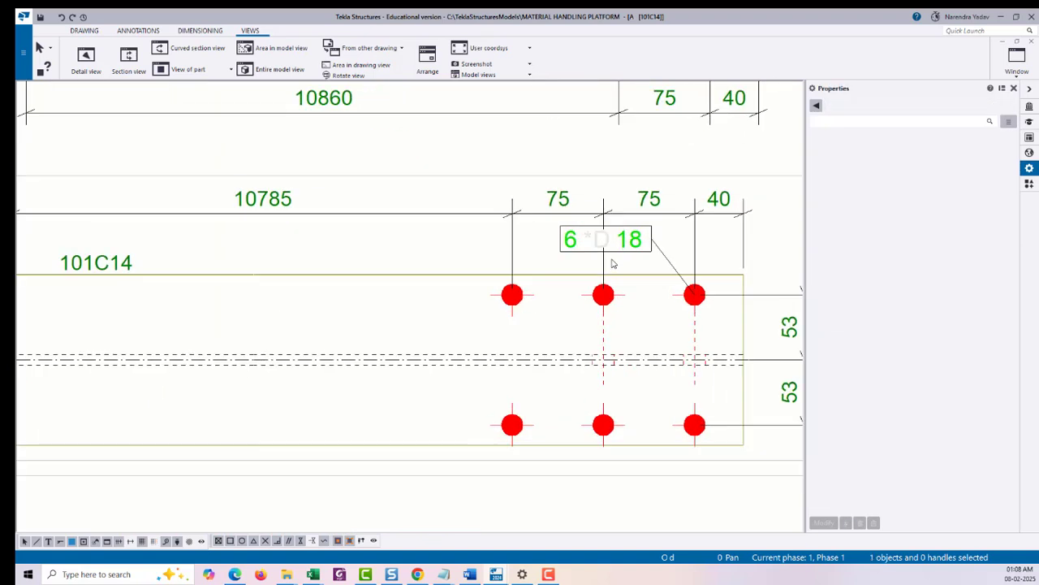
Move the remaining 6 *D 18 bolt mark from above the flange view to below its lower bolt row.
{"action": "left_click", "coordinate": [626, 244]}
{"action": "left_click_drag", "start_coordinate": [592, 382], "coordinate": [572, 498]}
{"action": "scroll", "coordinate": [534, 466], "scroll_direction": "down", "scroll_amount": 4}
{"action": "key", "text": "Escape"}
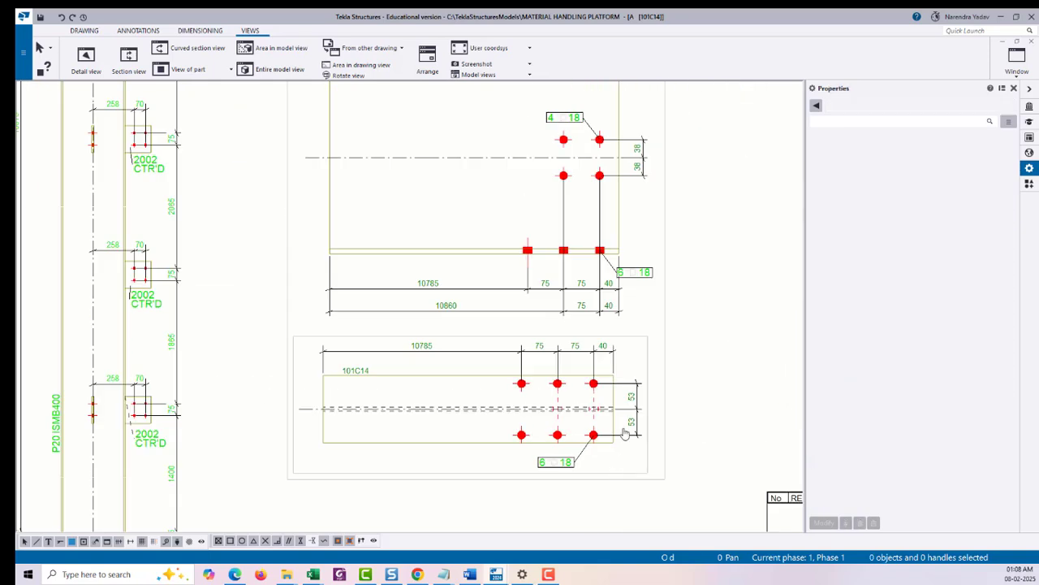
Delete the 6 *D 18 bolt mark attached to the lower flange holes in the web view.
{"action": "scroll", "coordinate": [650, 341], "scroll_direction": "up", "scroll_amount": 3}
{"action": "scroll", "coordinate": [637, 303], "scroll_direction": "up", "scroll_amount": 2}
{"action": "left_click", "coordinate": [619, 346]}
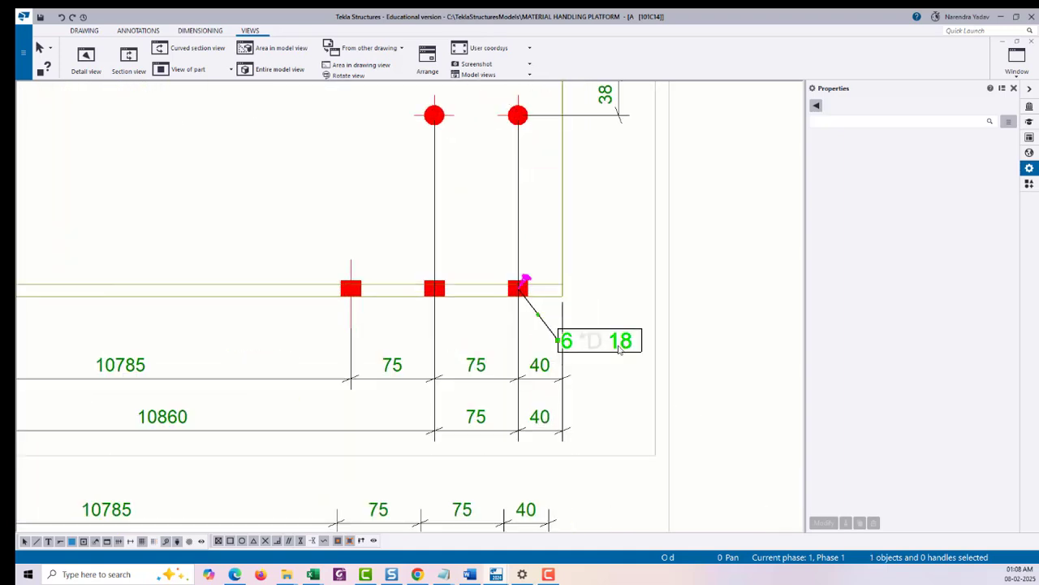
{"action": "scroll", "coordinate": [622, 367], "scroll_direction": "down", "scroll_amount": 2}
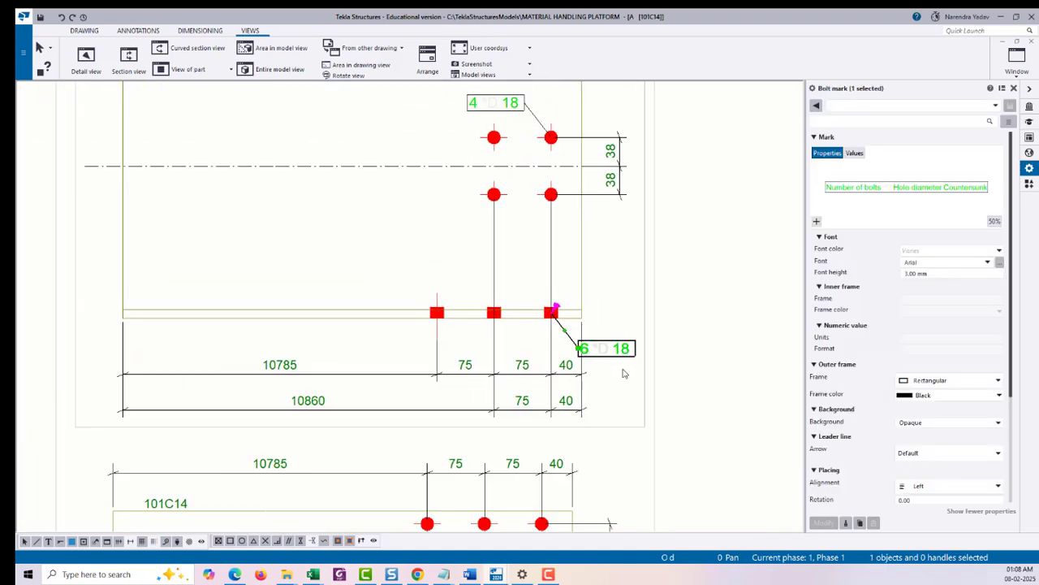
{"action": "key", "text": "Delete"}
{"action": "middle_click_drag", "start_coordinate": [669, 308], "coordinate": [683, 417]}
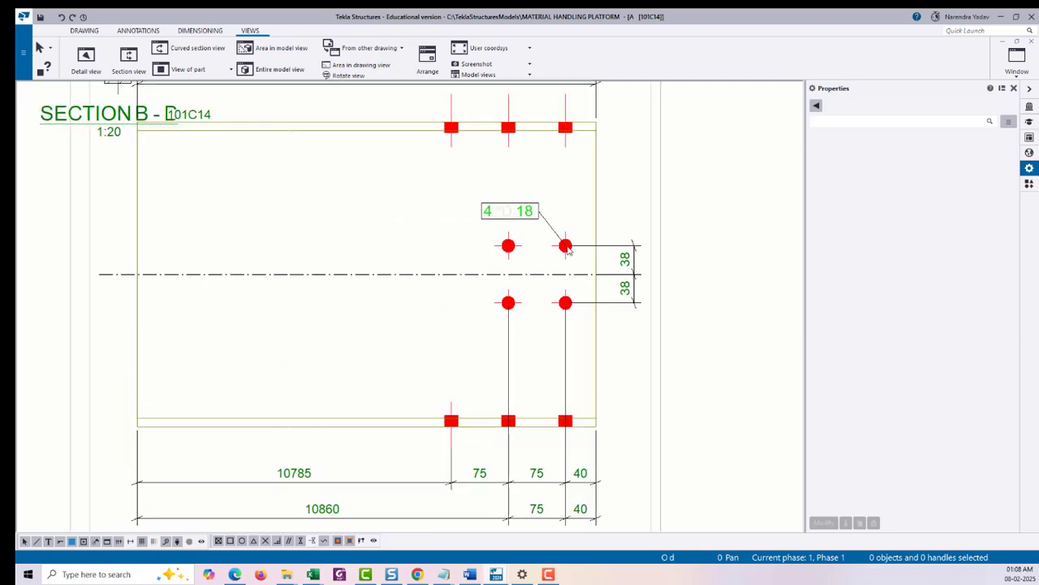
Move the web view's 4 *D 18 bolt mark outside the beam end, below the 38 mm dimensions.
{"action": "scroll", "coordinate": [563, 243], "scroll_direction": "up", "scroll_amount": 1}
{"action": "left_click", "coordinate": [528, 213]}
{"action": "left_click_drag", "start_coordinate": [655, 196], "coordinate": [674, 198]}
{"action": "left_click_drag", "start_coordinate": [714, 264], "coordinate": [731, 305]}
{"action": "left_click", "coordinate": [678, 200]}
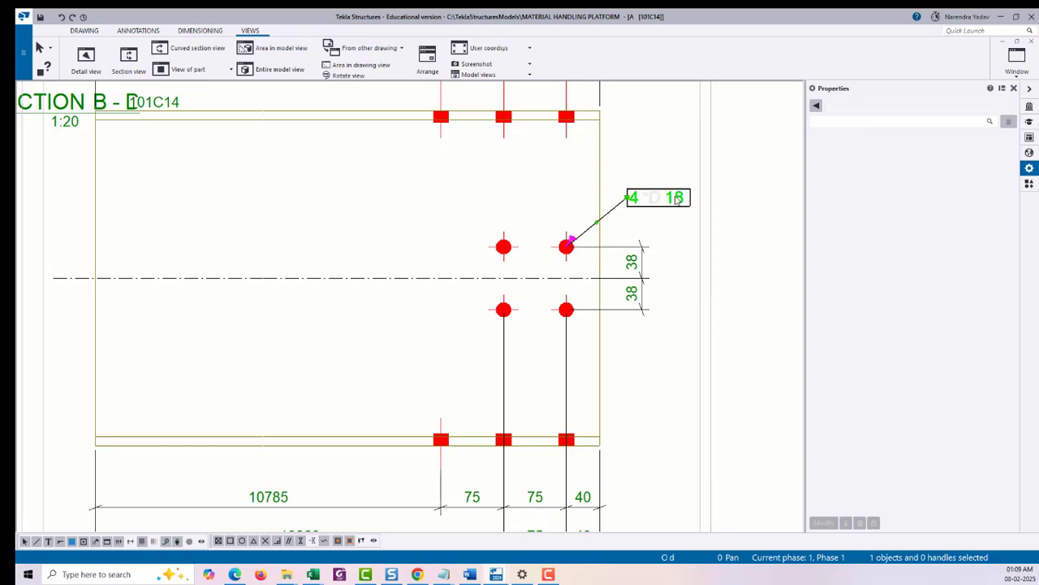
{"action": "left_click_drag", "start_coordinate": [657, 284], "coordinate": [663, 354]}
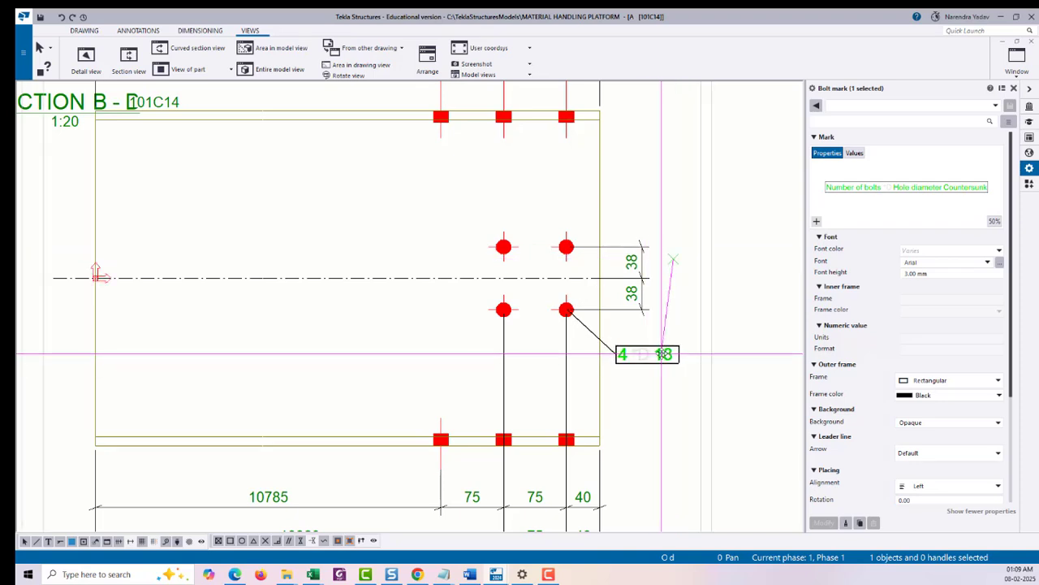
Add a dimension point at the beam end's upper flange corner to the vertical 38 mm bolt dimension in the web view.
{"action": "right_click", "coordinate": [642, 263]}
{"action": "left_click", "coordinate": [636, 262]}
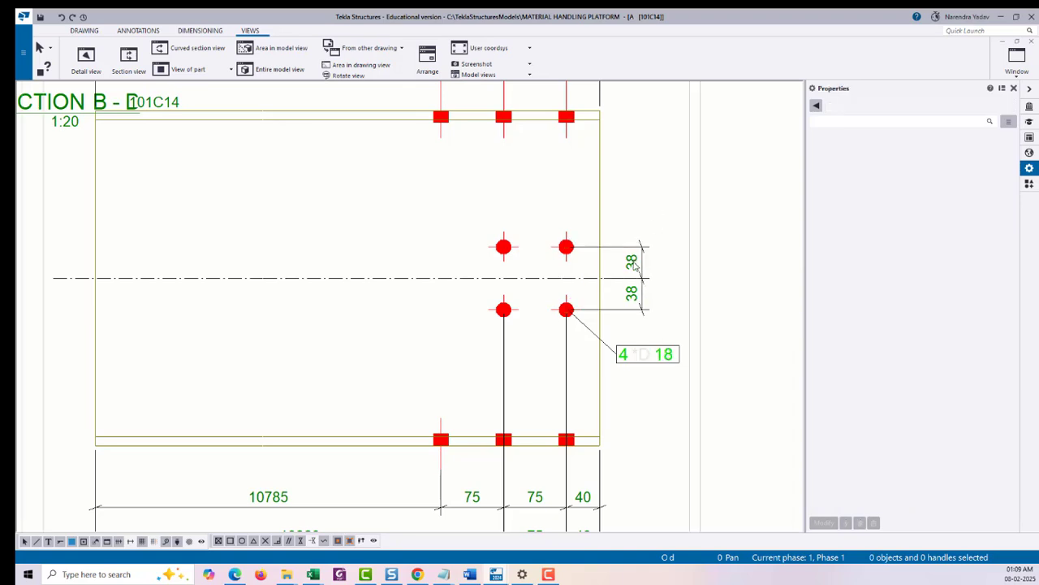
{"action": "right_click", "coordinate": [635, 262]}
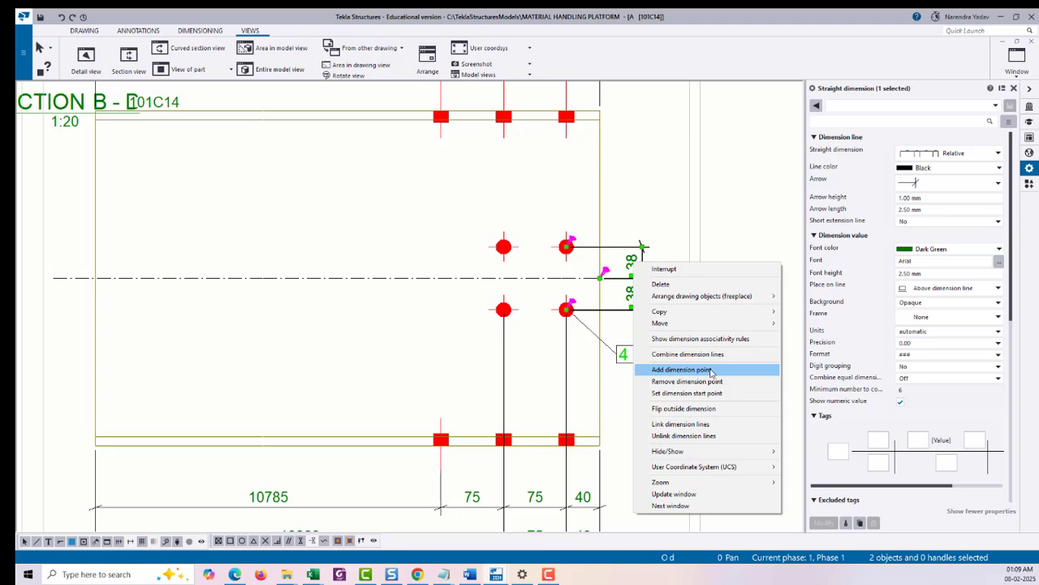
{"action": "left_click", "coordinate": [681, 370]}
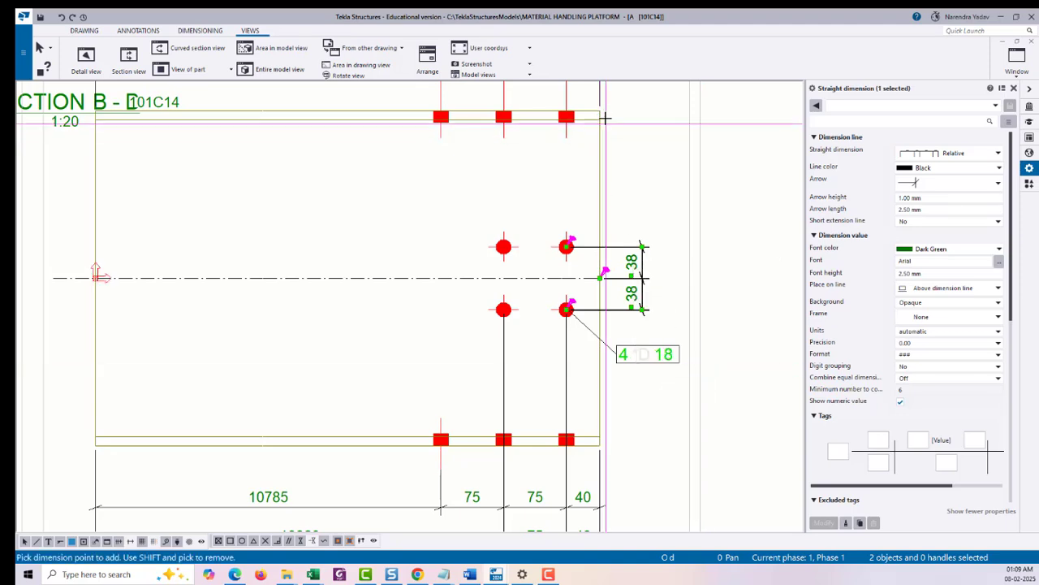
{"action": "left_click", "coordinate": [613, 143]}
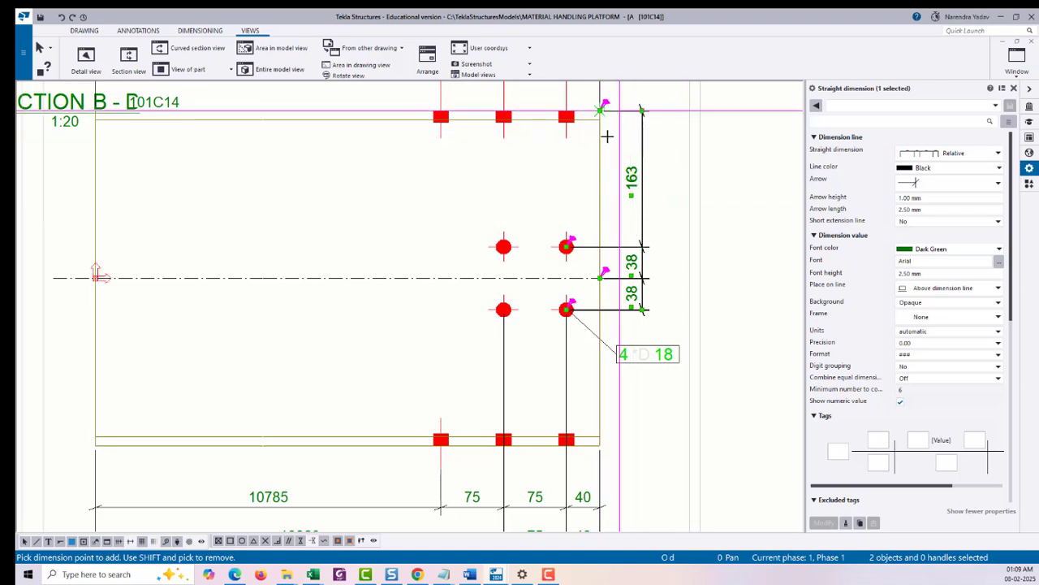
{"action": "right_click", "coordinate": [686, 130]}
{"action": "left_click", "coordinate": [689, 137]}
{"action": "scroll", "coordinate": [661, 271], "scroll_direction": "down", "scroll_amount": 5}
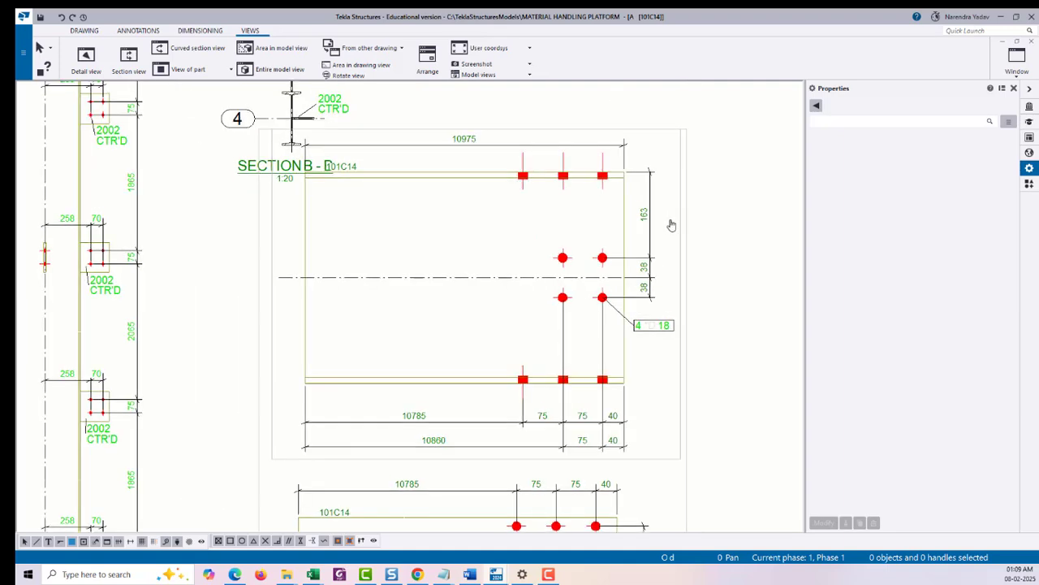
Move the group of P20 single-part views beside sections A-A and B-B, beneath the bill of materials table.
{"action": "middle_click_drag", "start_coordinate": [370, 234], "coordinate": [383, 273]}
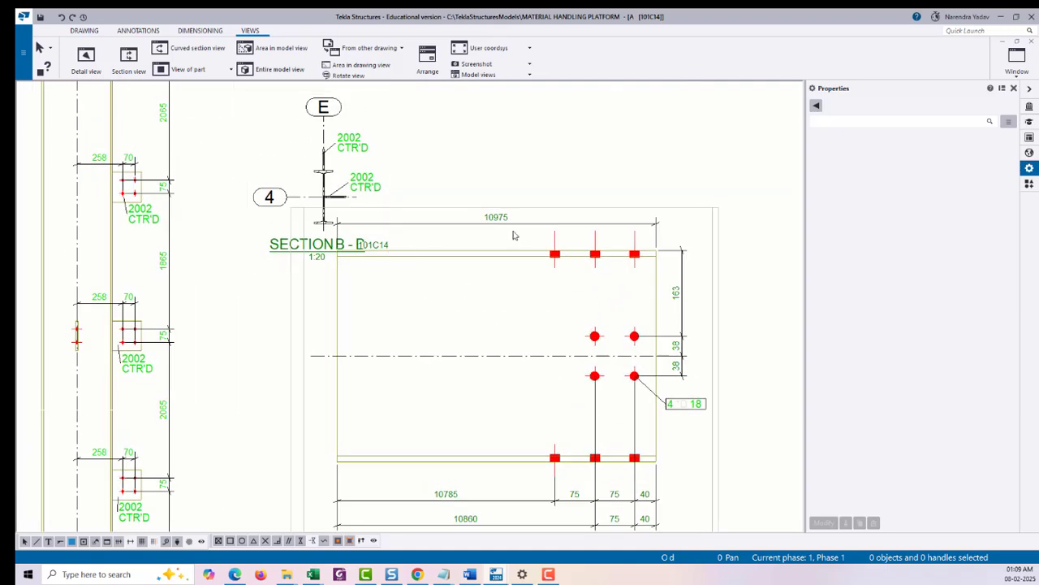
{"action": "scroll", "coordinate": [425, 190], "scroll_direction": "down", "scroll_amount": 5}
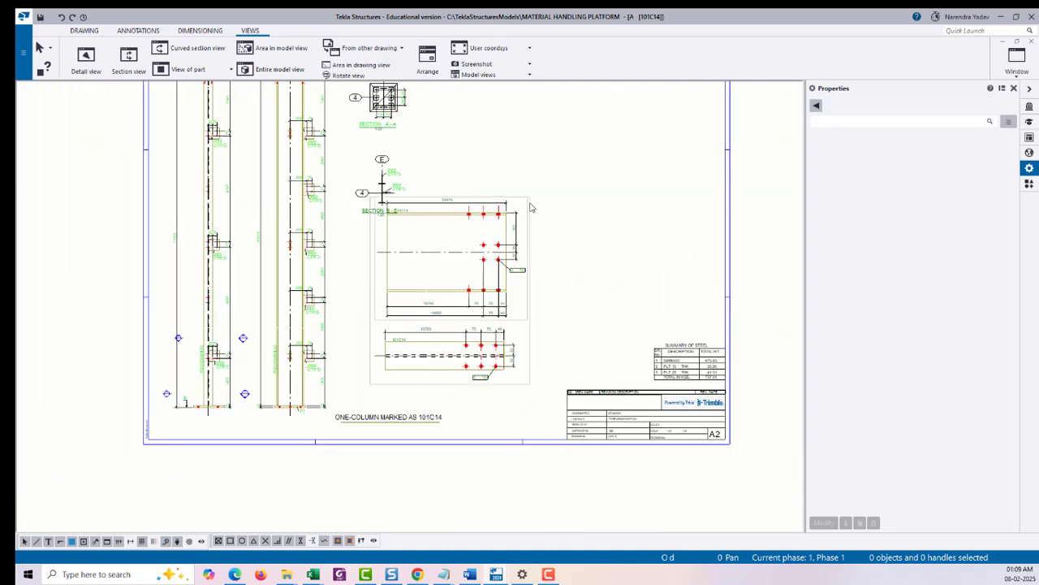
{"action": "left_click", "coordinate": [532, 215]}
{"action": "left_click_drag", "start_coordinate": [595, 174], "coordinate": [636, 101]}
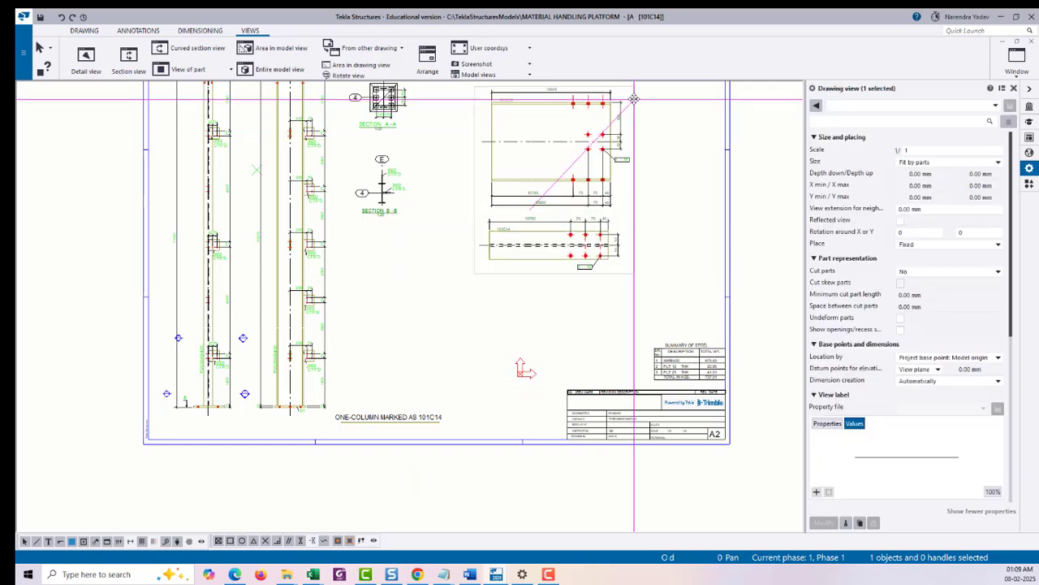
{"action": "mouse_move", "coordinate": [652, 166]}
{"action": "middle_mouse_down"}
{"action": "mouse_move", "coordinate": [655, 253]}
{"action": "mouse_move", "coordinate": [671, 305]}
{"action": "middle_mouse_up"}
{"action": "mouse_move", "coordinate": [654, 272]}
{"action": "left_mouse_down"}
{"action": "mouse_move", "coordinate": [613, 265]}
{"action": "mouse_move", "coordinate": [654, 289]}
{"action": "left_mouse_up"}
Move the web view's 10860 dimension line closer to the beam, above the 10785 dimension line.
{"action": "scroll", "coordinate": [593, 268], "scroll_direction": "up", "scroll_amount": 5}
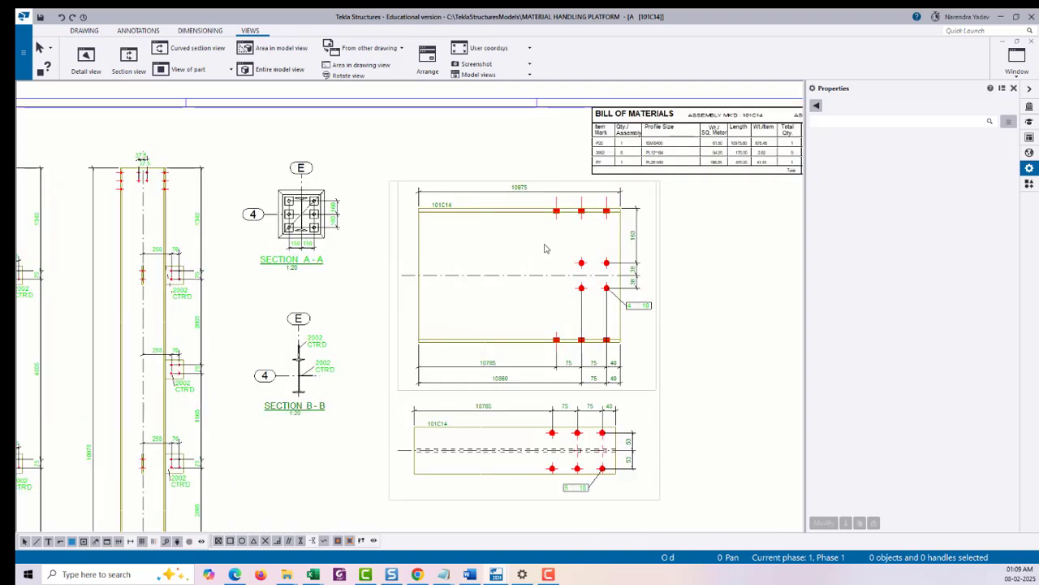
{"action": "middle_click_drag", "start_coordinate": [593, 268], "coordinate": [593, 264]}
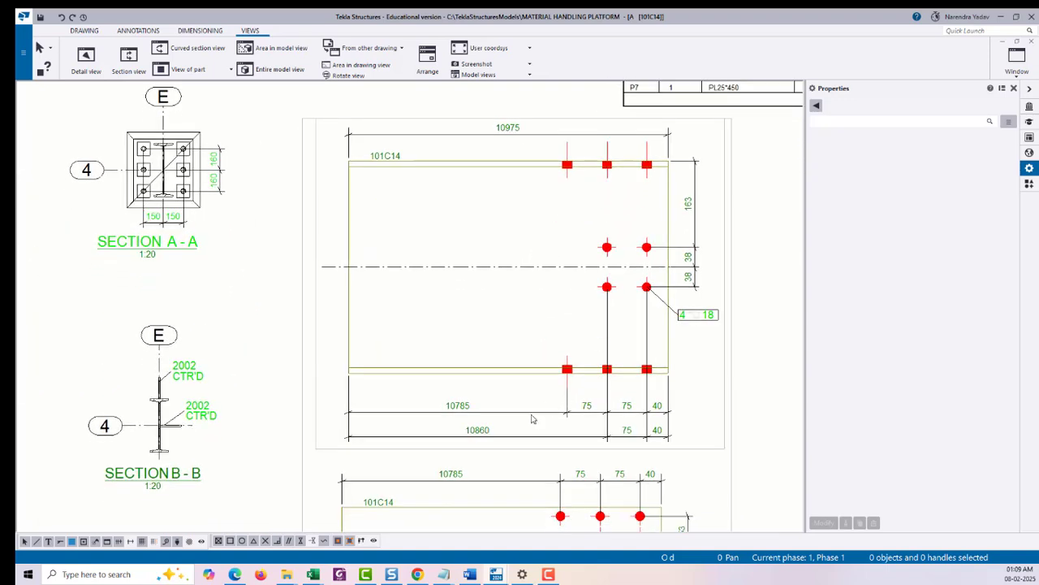
{"action": "left_click", "coordinate": [459, 410]}
{"action": "left_click", "coordinate": [483, 437]}
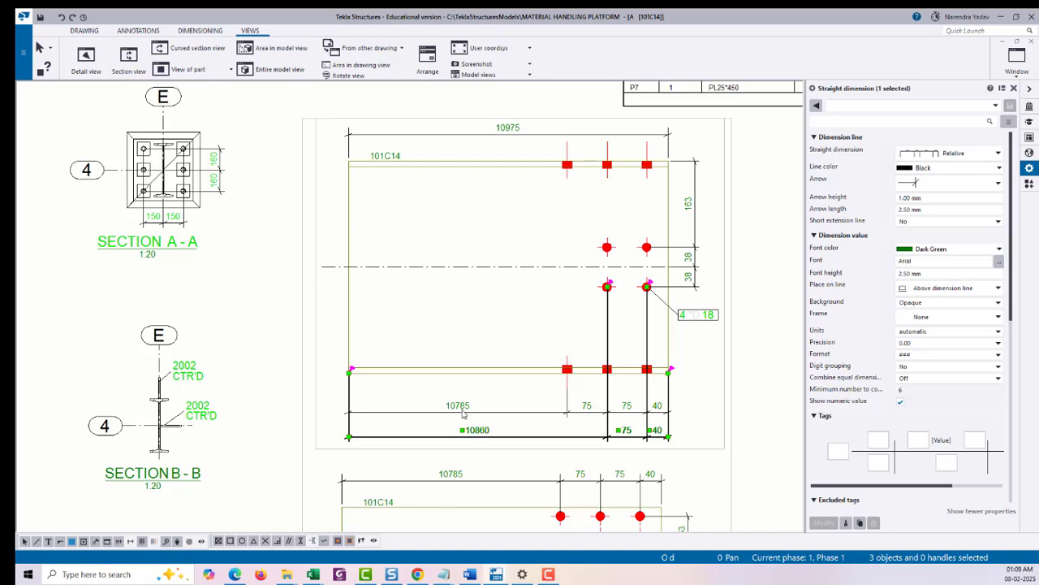
{"action": "left_click", "coordinate": [459, 412]}
{"action": "left_click_drag", "start_coordinate": [457, 413], "coordinate": [481, 392]}
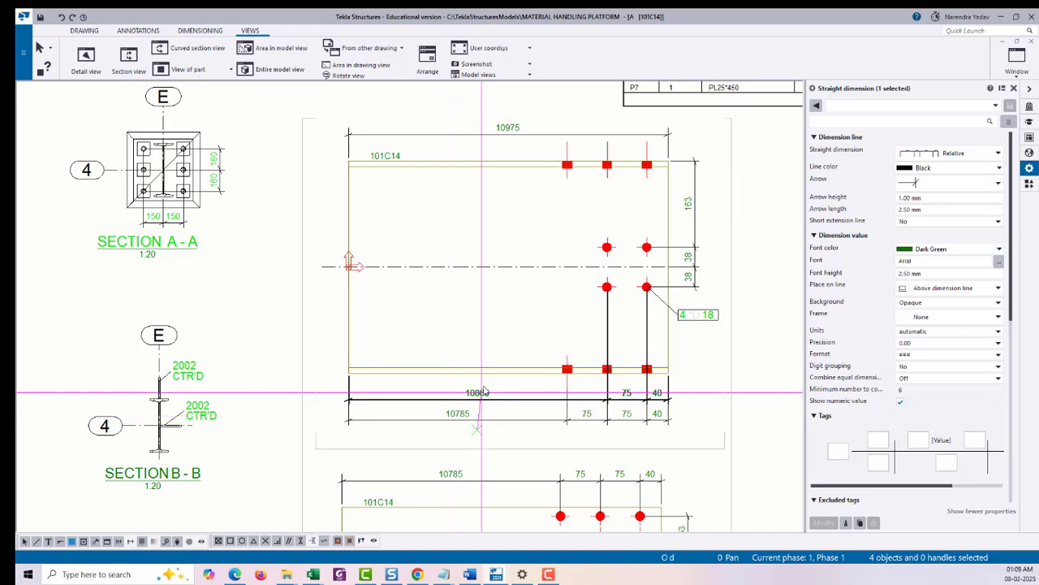
{"action": "left_click", "coordinate": [761, 359]}
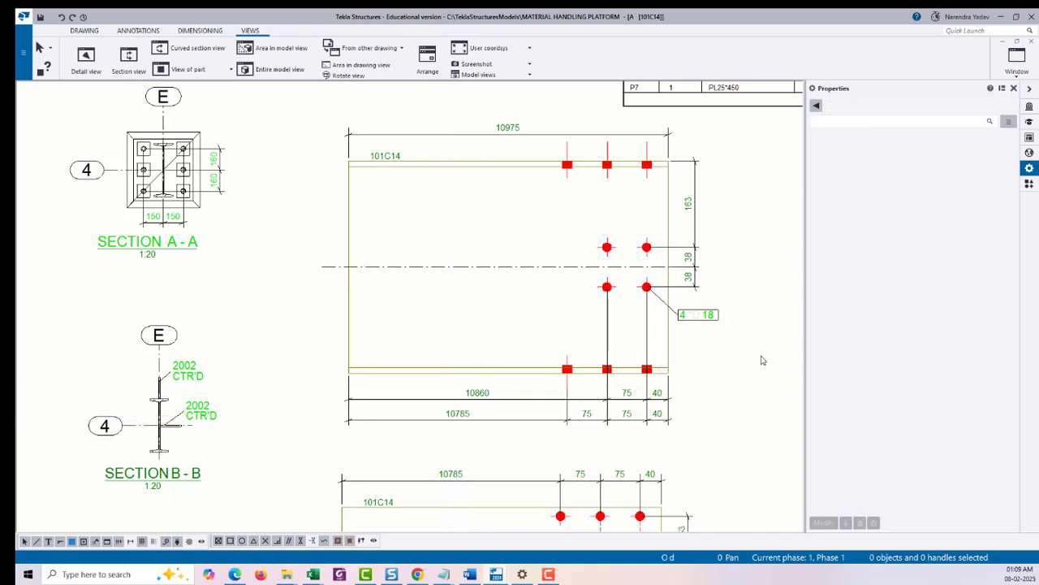
{"action": "scroll", "coordinate": [457, 429], "scroll_direction": "up", "scroll_amount": 1}
{"action": "scroll", "coordinate": [457, 428], "scroll_direction": "up", "scroll_amount": 1}
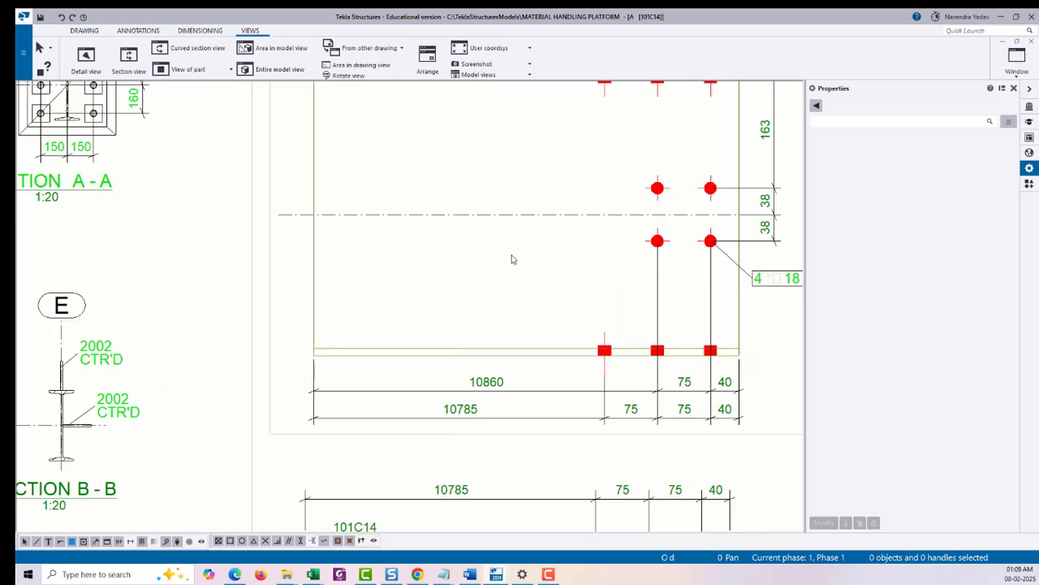
{"action": "scroll", "coordinate": [512, 259], "scroll_direction": "down", "scroll_amount": 3}
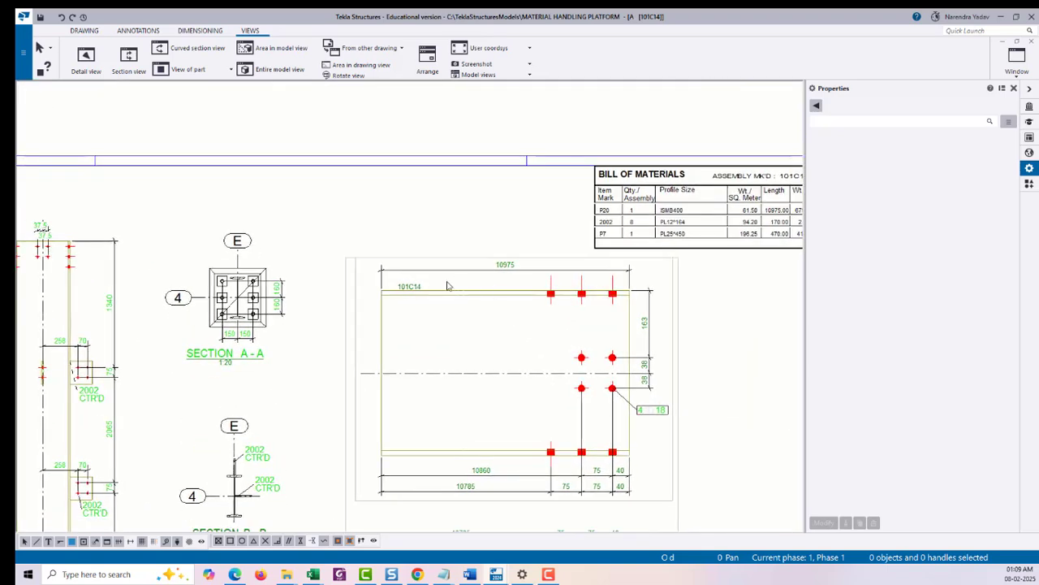
Add a bolt mark to the upper flange bolts in the web view using the applied mark properties.
{"action": "scroll", "coordinate": [447, 286], "scroll_direction": "up", "scroll_amount": 3}
{"action": "scroll", "coordinate": [479, 254], "scroll_direction": "down", "scroll_amount": 5}
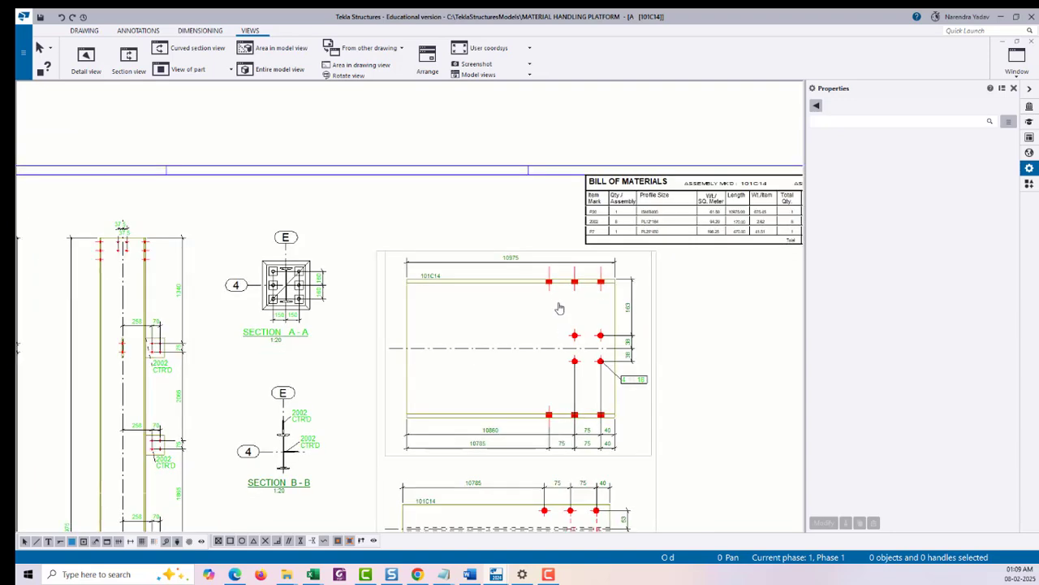
{"action": "scroll", "coordinate": [587, 348], "scroll_direction": "up", "scroll_amount": 2}
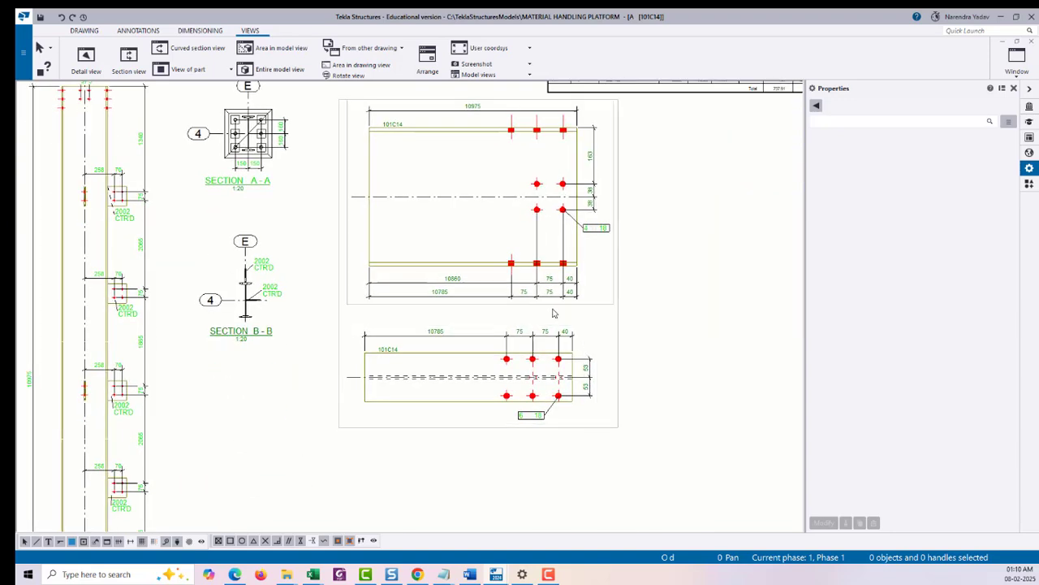
{"action": "middle_click_drag", "start_coordinate": [557, 132], "coordinate": [532, 234]}
{"action": "scroll", "coordinate": [532, 235], "scroll_direction": "up", "scroll_amount": 5}
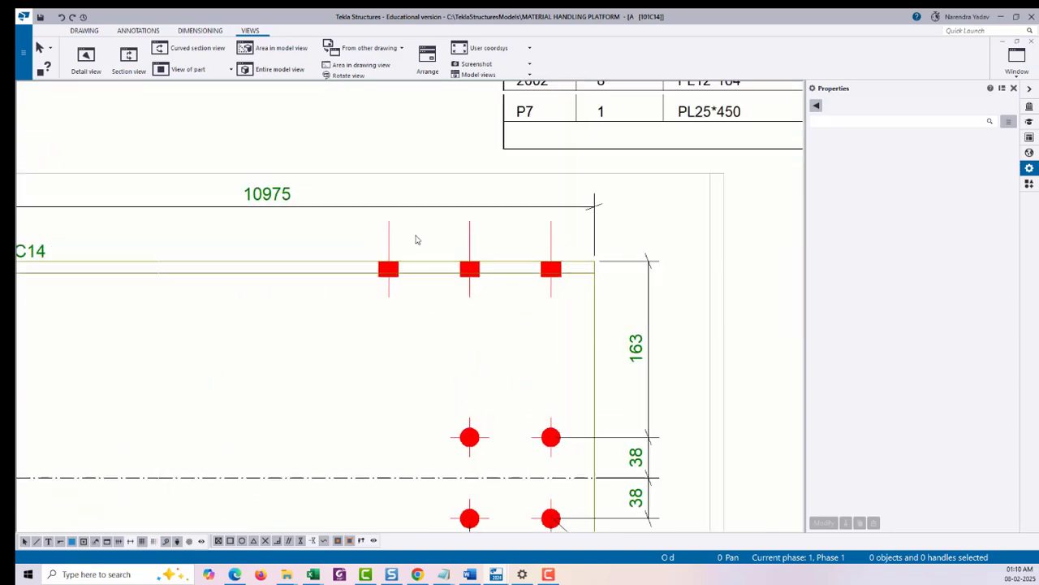
{"action": "left_click_drag", "start_coordinate": [355, 189], "coordinate": [578, 326]}
{"action": "right_click", "coordinate": [553, 233]}
{"action": "mouse_move", "coordinate": [585, 263]}
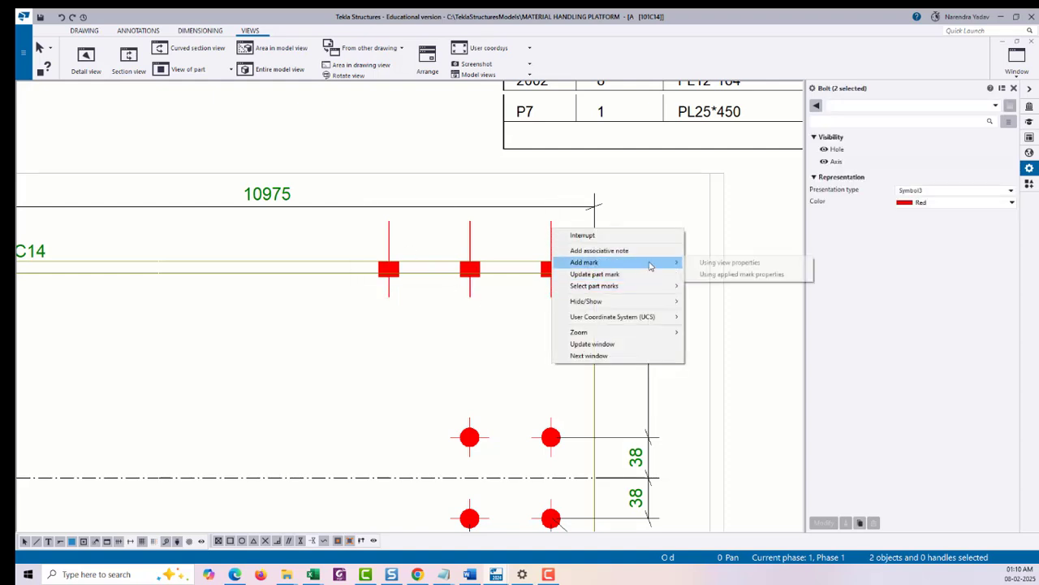
{"action": "left_click", "coordinate": [735, 274]}
{"action": "scroll", "coordinate": [536, 276], "scroll_direction": "down", "scroll_amount": 1}
{"action": "scroll", "coordinate": [378, 342], "scroll_direction": "up", "scroll_amount": 3}
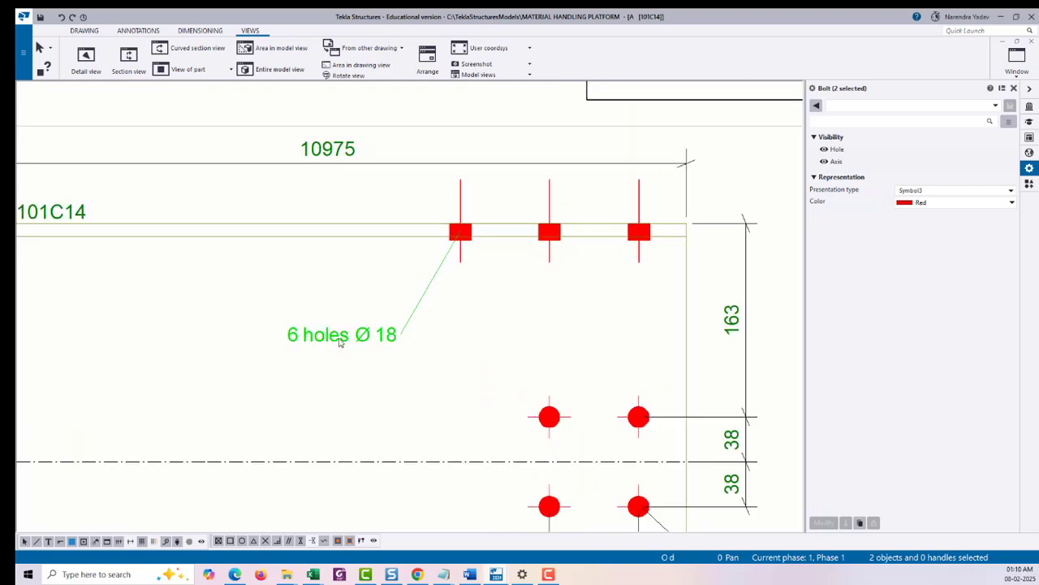
Move the web view's 6 holes Ø 18 mark above the upper flange, beneath the 10975 dimension line.
{"action": "left_click", "coordinate": [373, 341]}
{"action": "left_click_drag", "start_coordinate": [374, 340], "coordinate": [374, 294]}
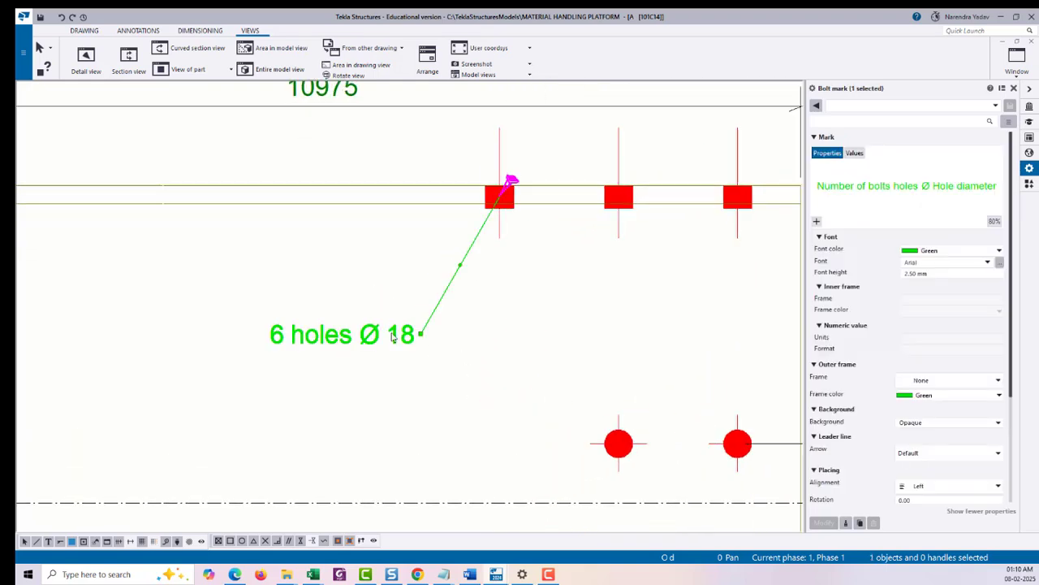
{"action": "left_click_drag", "start_coordinate": [393, 338], "coordinate": [376, 149]}
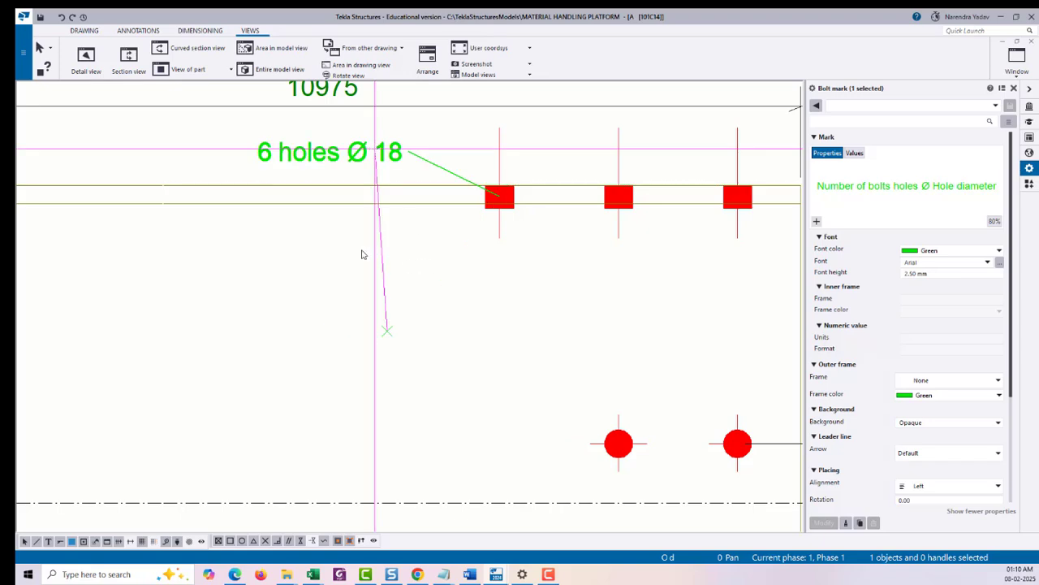
{"action": "scroll", "coordinate": [365, 244], "scroll_direction": "down", "scroll_amount": 5}
{"action": "key", "text": "Escape"}
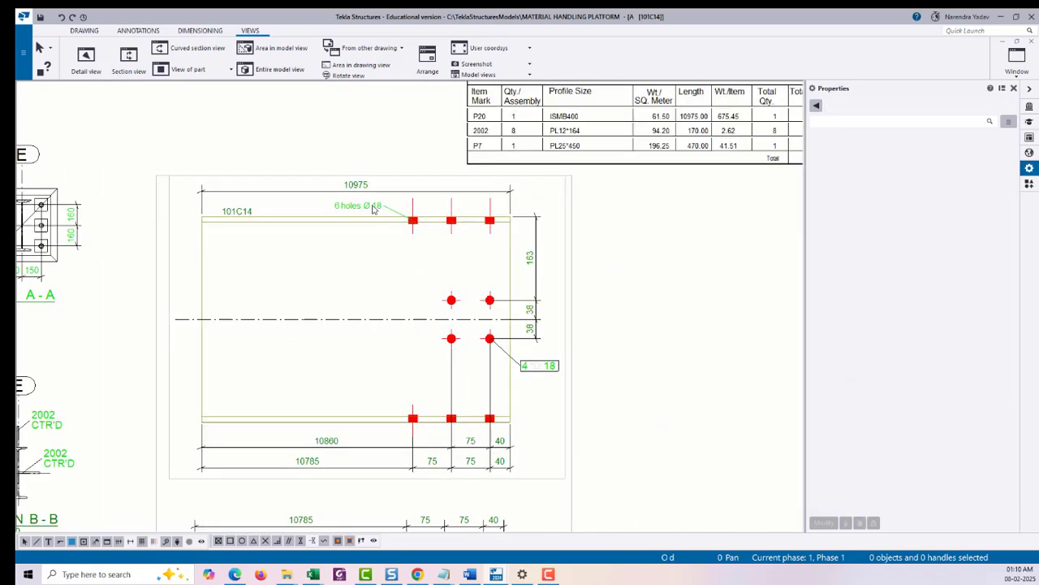
Copy the 6 holes Ø 18 mark's properties to the framed four-bolt mark in the web view.
{"action": "left_click", "coordinate": [487, 325]}
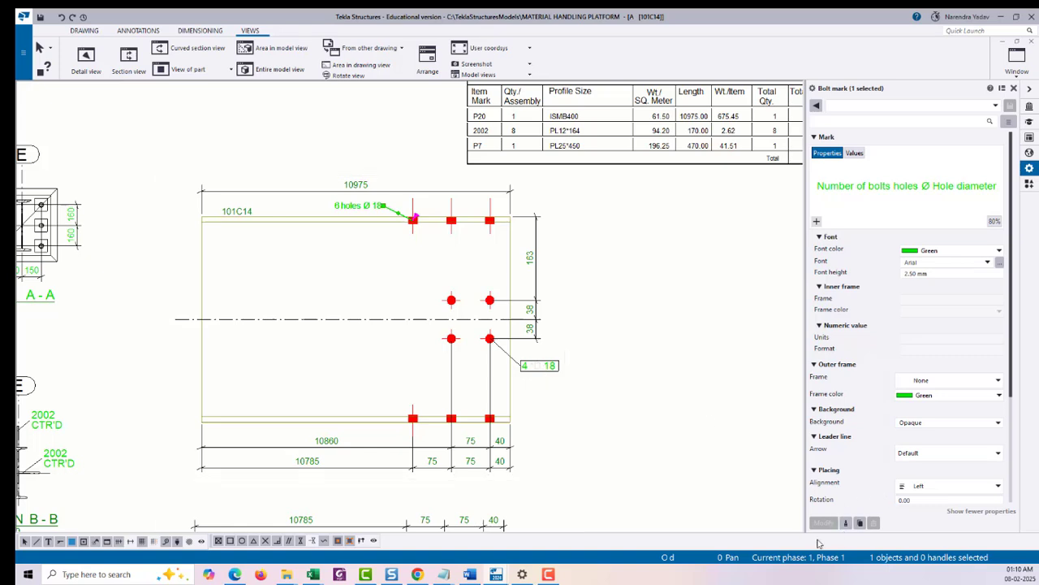
{"action": "left_click", "coordinate": [845, 523]}
{"action": "left_click", "coordinate": [542, 368]}
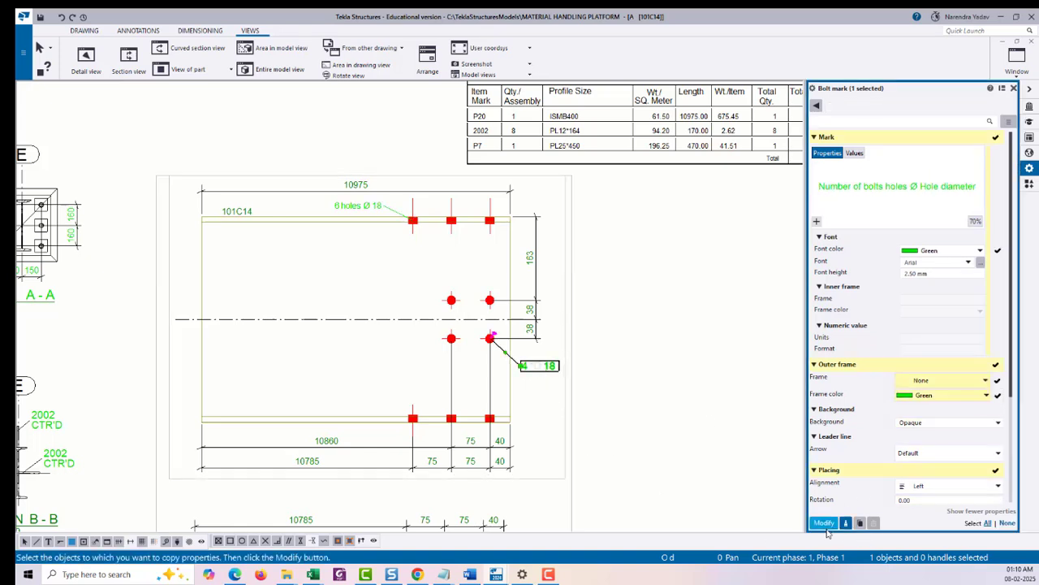
{"action": "left_click", "coordinate": [824, 523]}
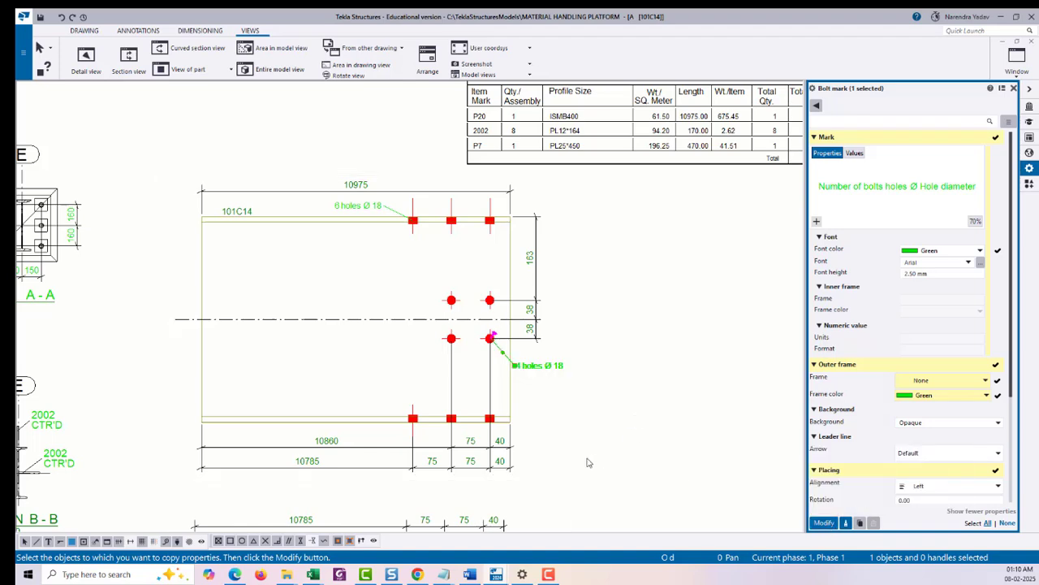
Apply the web view's 4 holes Ø 18 mark properties to the framed six-bolt mark in the flange view.
{"action": "middle_click_drag", "start_coordinate": [601, 410], "coordinate": [620, 241]}
{"action": "left_click", "coordinate": [479, 457]}
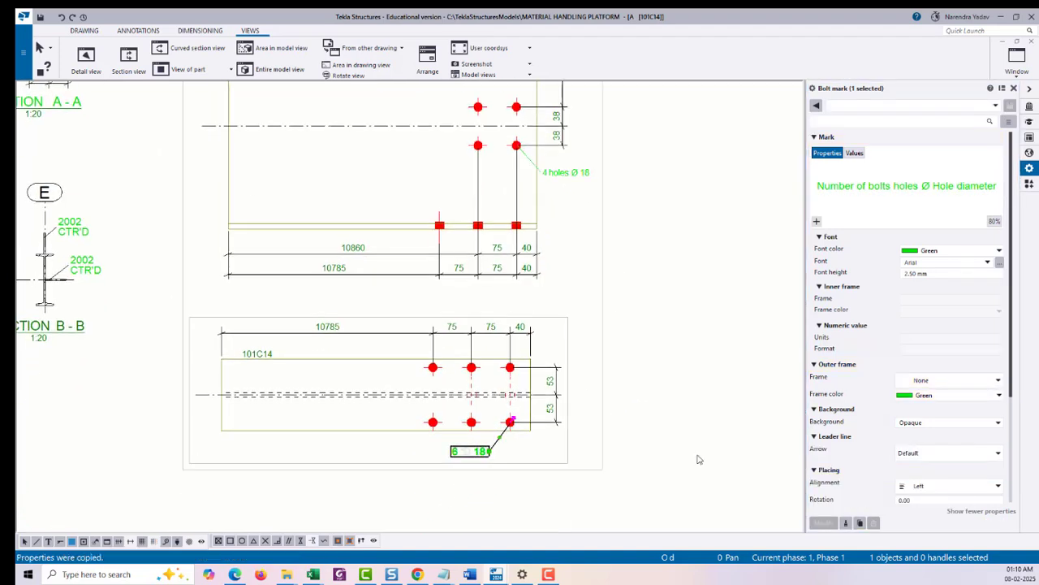
{"action": "left_click", "coordinate": [825, 524]}
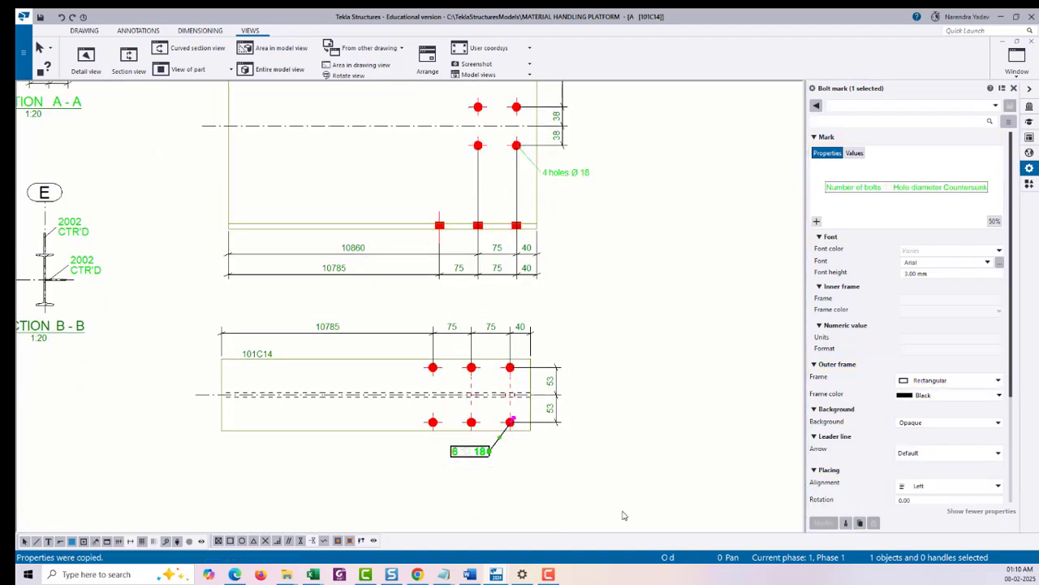
{"action": "left_click", "coordinate": [573, 173]}
{"action": "left_click", "coordinate": [845, 523]}
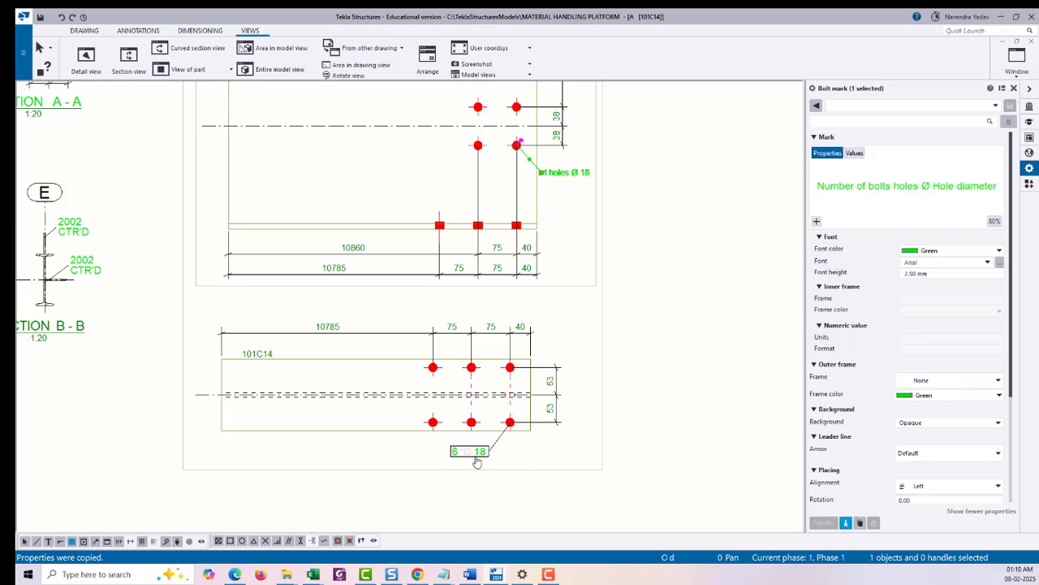
{"action": "left_click", "coordinate": [860, 523]}
{"action": "left_click", "coordinate": [473, 453]}
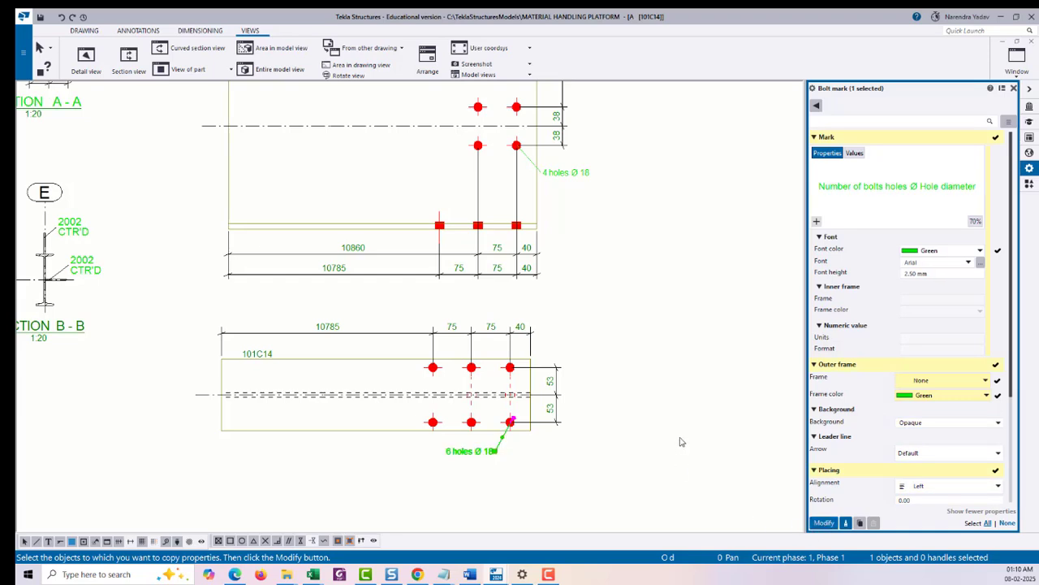
Move the group of P20 single-part views slightly closer to sections A-A and B-B.
{"action": "scroll", "coordinate": [584, 381], "scroll_direction": "down", "scroll_amount": 5}
{"action": "scroll", "coordinate": [576, 300], "scroll_direction": "up", "scroll_amount": 1}
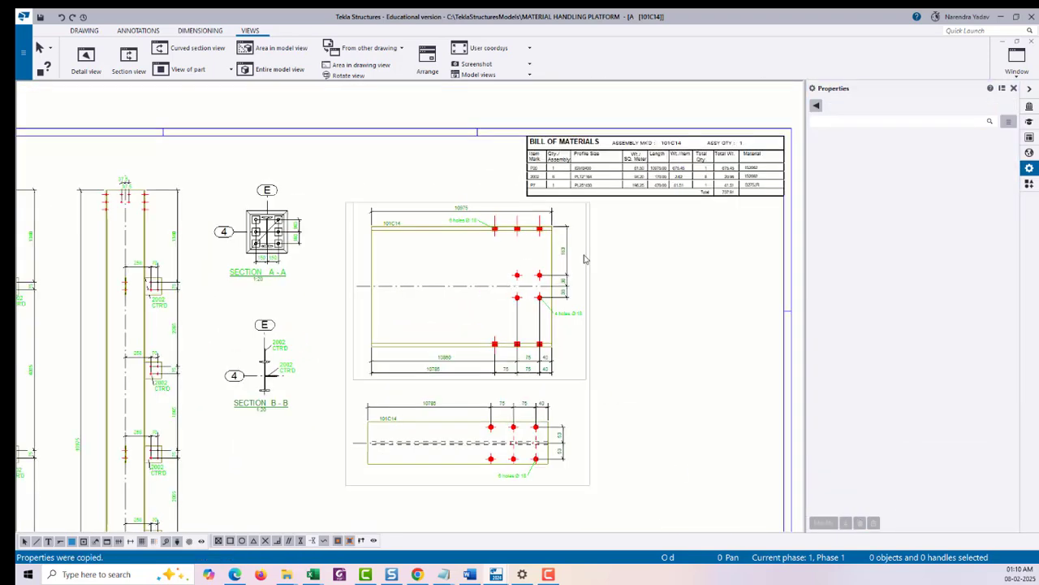
{"action": "left_click", "coordinate": [590, 245]}
{"action": "left_click_drag", "start_coordinate": [590, 245], "coordinate": [565, 251]}
{"action": "left_click", "coordinate": [600, 290]}
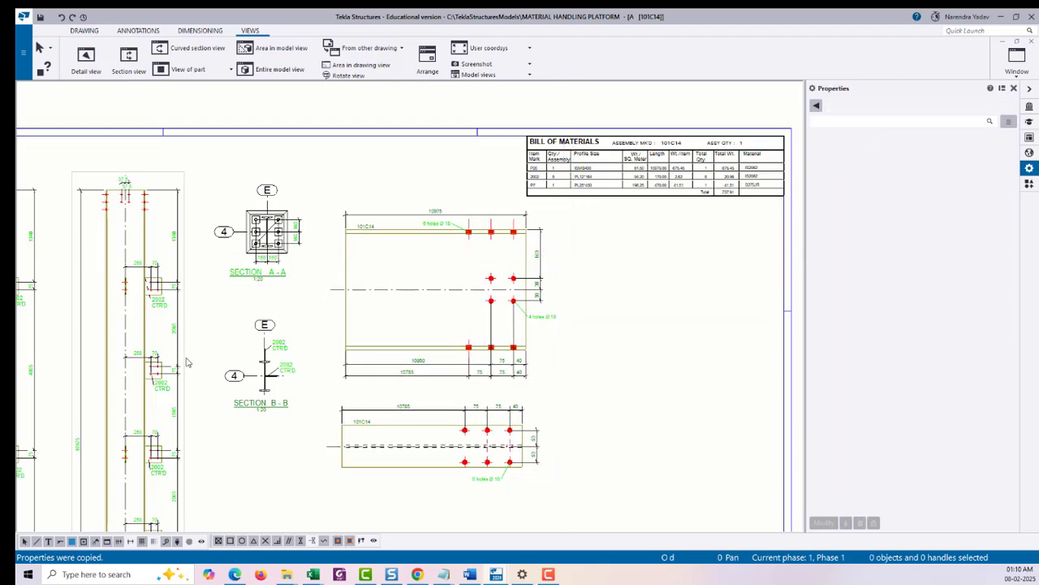
Create single-part views of base plate P7 and move their view group down, clear of the P20 views.
{"action": "scroll", "coordinate": [446, 329], "scroll_direction": "down", "scroll_amount": 2}
{"action": "middle_click_drag", "start_coordinate": [501, 283], "coordinate": [700, 45]}
{"action": "scroll", "coordinate": [409, 316], "scroll_direction": "up", "scroll_amount": 5}
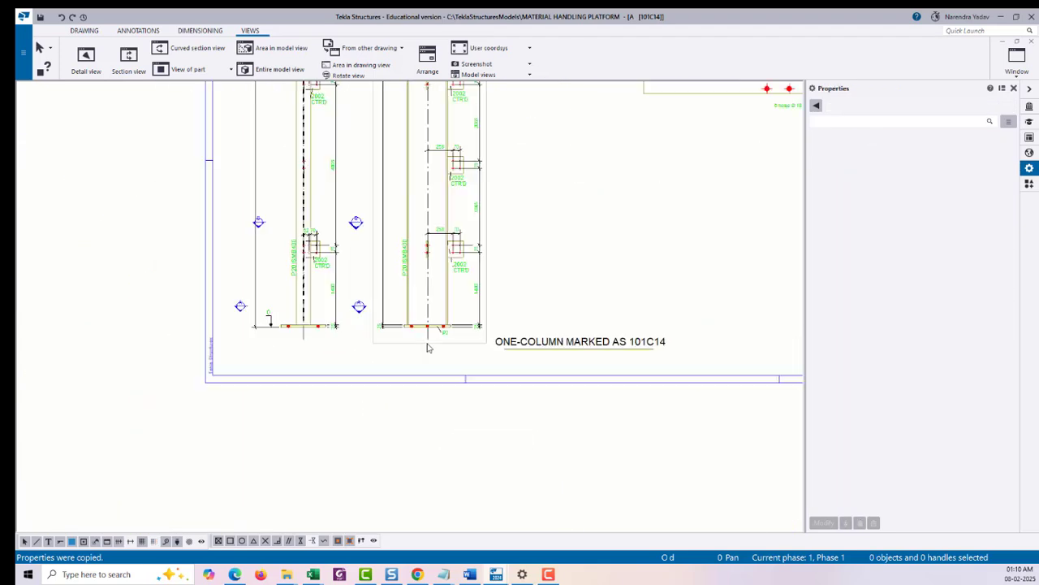
{"action": "right_click", "coordinate": [410, 312]}
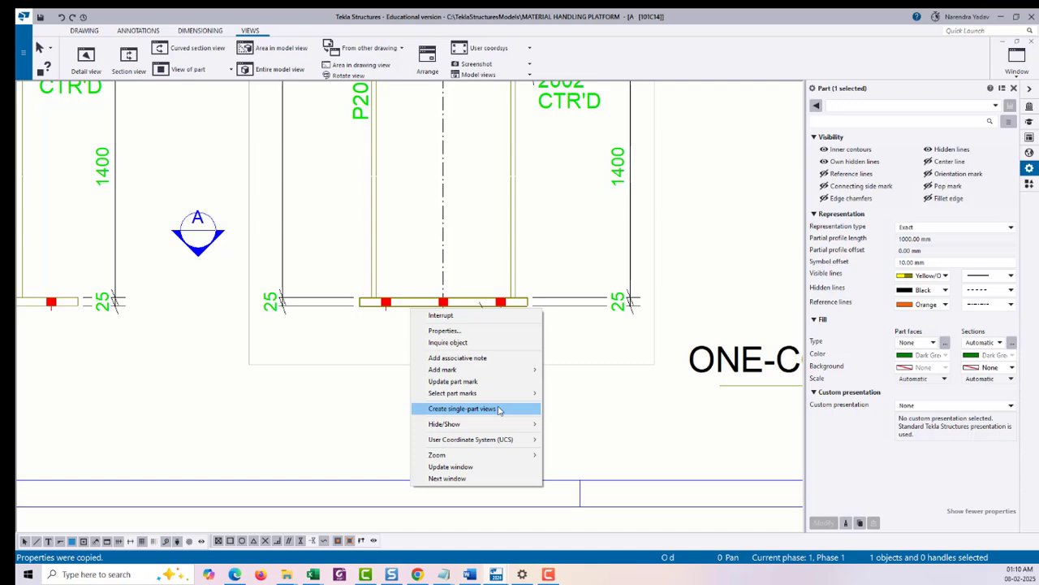
{"action": "left_click", "coordinate": [500, 410]}
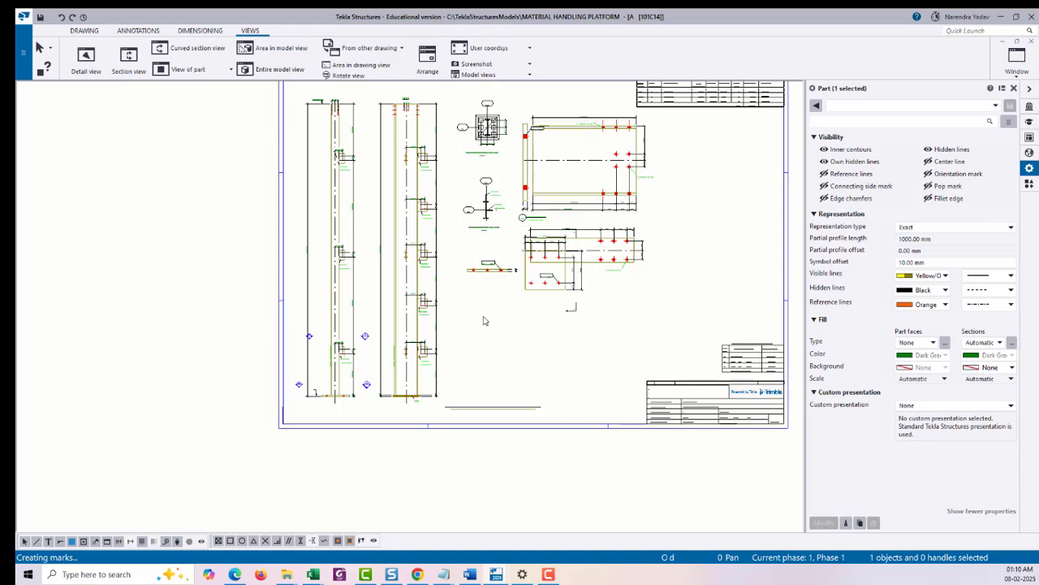
{"action": "mouse_move", "coordinate": [506, 322]}
{"action": "left_mouse_down"}
{"action": "mouse_move", "coordinate": [495, 363]}
{"action": "mouse_move", "coordinate": [508, 491]}
{"action": "left_mouse_up"}
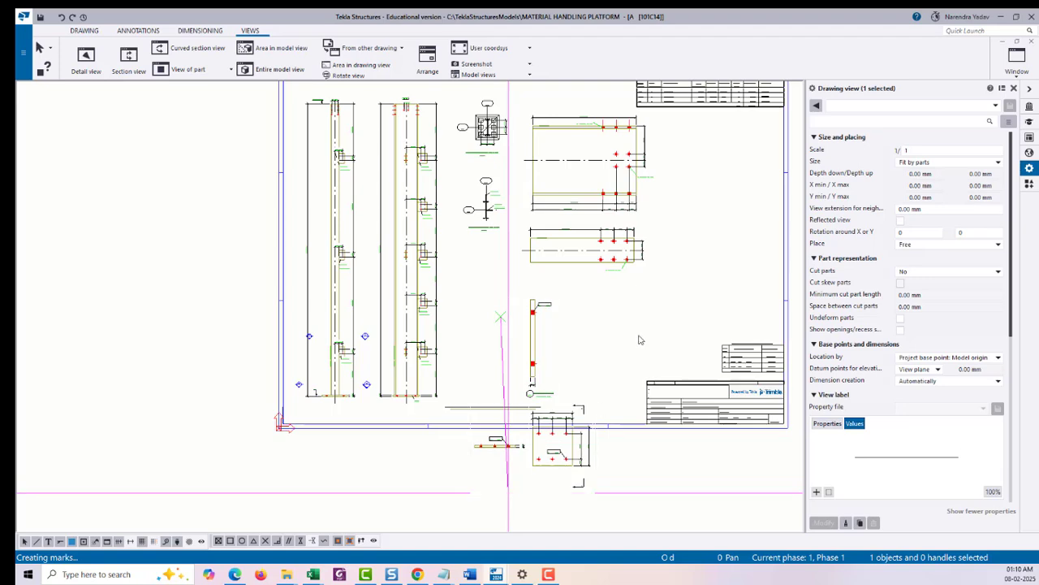
{"action": "left_click", "coordinate": [630, 336]}
Delete the section C view and the plate edge view from the P7 single-part views.
{"action": "scroll", "coordinate": [530, 348], "scroll_direction": "up", "scroll_amount": 2}
{"action": "left_click", "coordinate": [585, 299]}
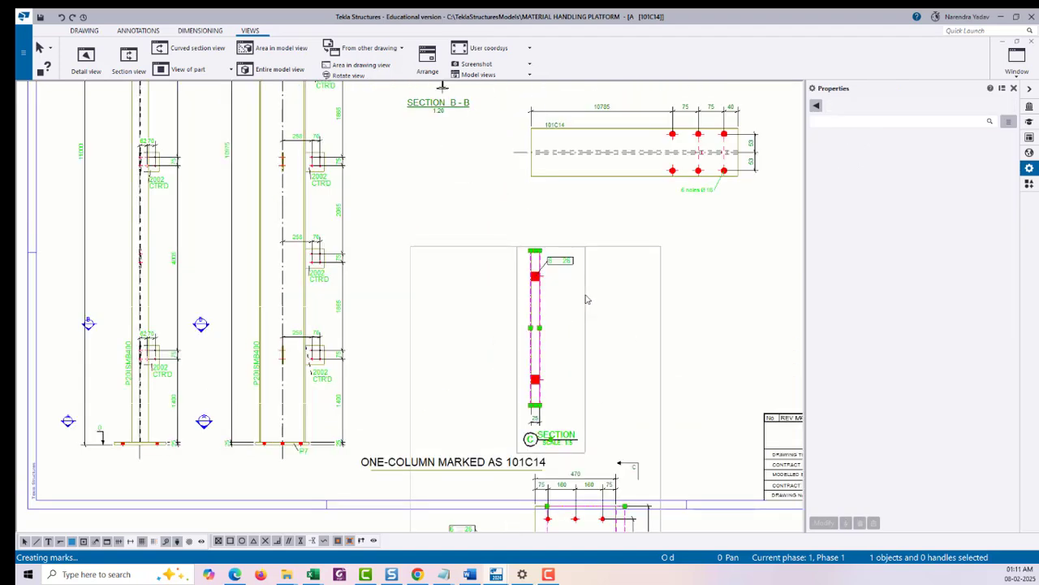
{"action": "key", "text": "Delete"}
{"action": "middle_click_drag", "start_coordinate": [571, 455], "coordinate": [647, 162]}
{"action": "left_click", "coordinate": [570, 267]}
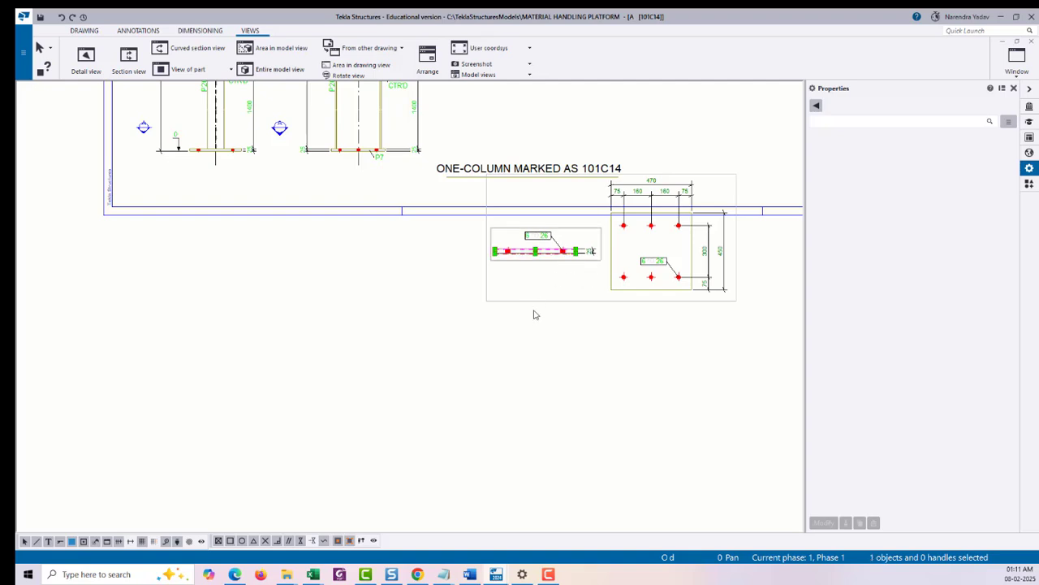
{"action": "key", "text": "Delete"}
{"action": "scroll", "coordinate": [516, 355], "scroll_direction": "down", "scroll_amount": 1}
{"action": "middle_click_drag", "start_coordinate": [675, 297], "coordinate": [655, 336]}
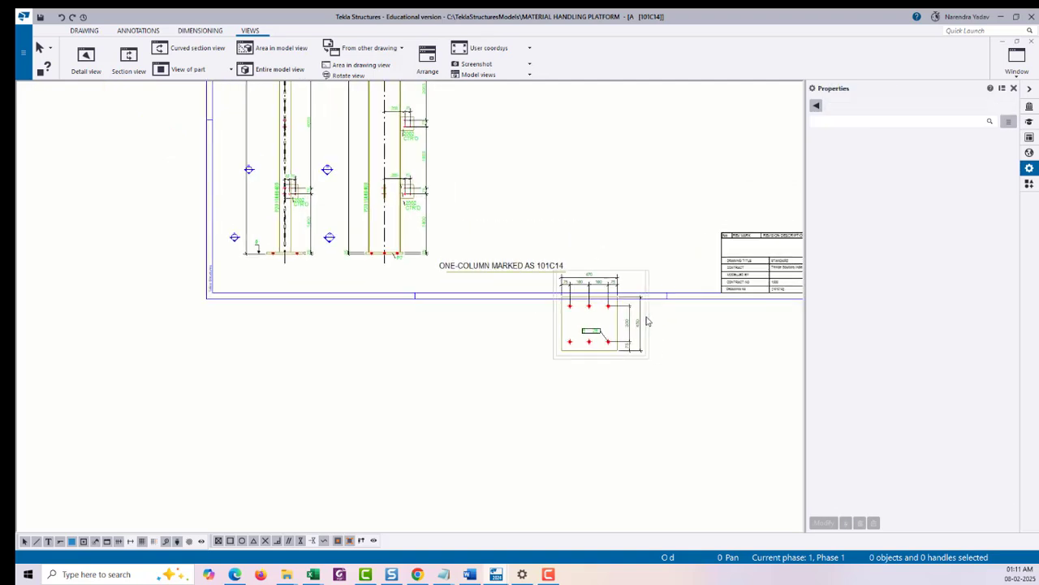
Move the remaining P7 plate view onto the sheet beneath section B-B.
{"action": "left_click", "coordinate": [647, 325]}
{"action": "mouse_move", "coordinate": [650, 325]}
{"action": "left_mouse_down"}
{"action": "mouse_move", "coordinate": [612, 179]}
{"action": "mouse_move", "coordinate": [568, 136]}
{"action": "left_mouse_up"}
{"action": "scroll", "coordinate": [578, 251], "scroll_direction": "down", "scroll_amount": 2}
{"action": "middle_click_drag", "start_coordinate": [554, 323], "coordinate": [451, 532]}
{"action": "left_click", "coordinate": [639, 252]}
{"action": "middle_click_drag", "start_coordinate": [639, 252], "coordinate": [641, 292]}
Move the P7 plate view's 26 mm bolt hole mark outside the plate, below its lower edge.
{"action": "scroll", "coordinate": [618, 240], "scroll_direction": "up", "scroll_amount": 5}
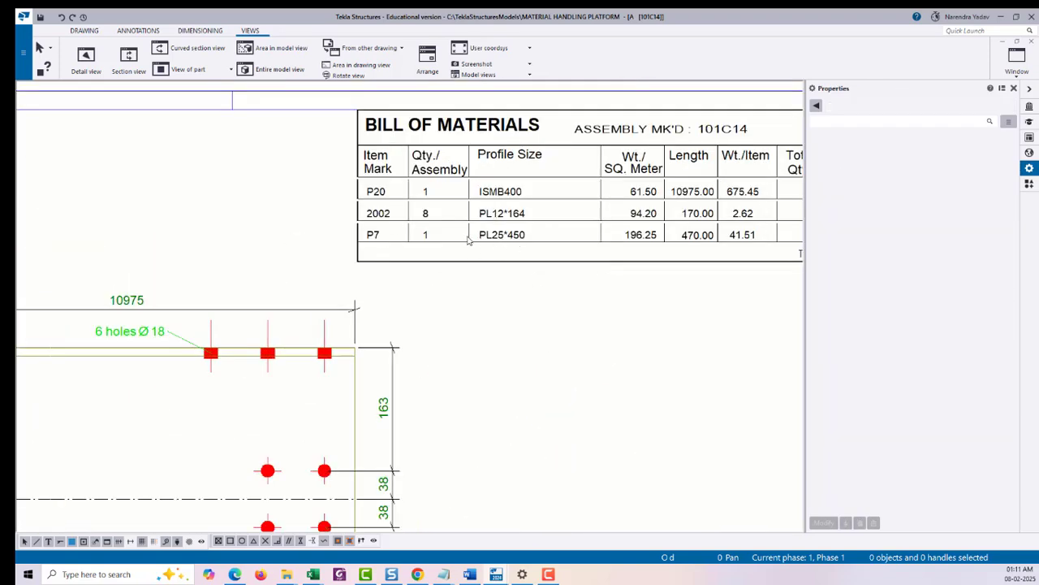
{"action": "scroll", "coordinate": [493, 248], "scroll_direction": "down", "scroll_amount": 3}
{"action": "scroll", "coordinate": [490, 390], "scroll_direction": "up", "scroll_amount": 5}
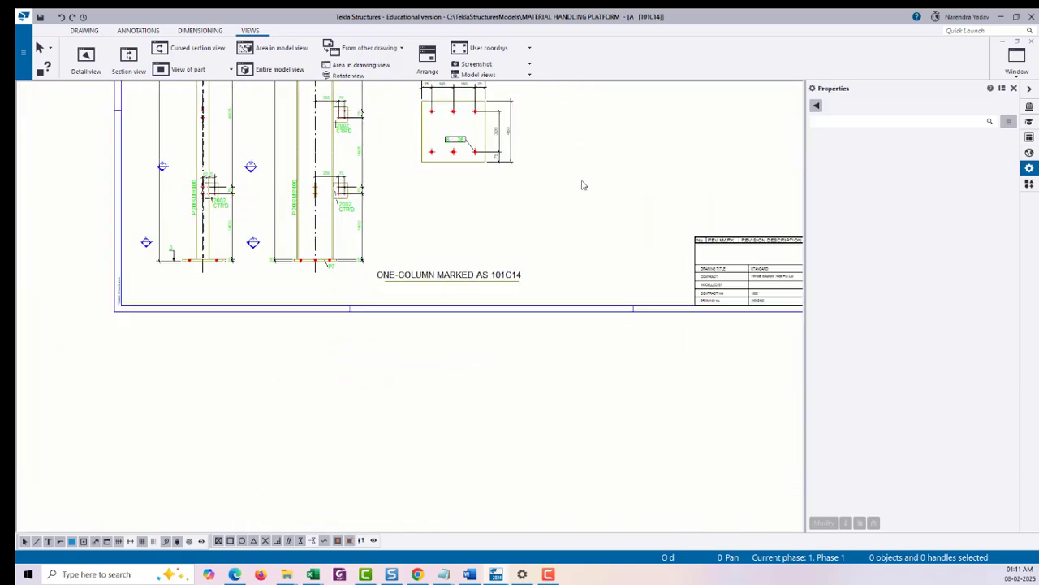
{"action": "scroll", "coordinate": [495, 152], "scroll_direction": "up", "scroll_amount": 1}
{"action": "left_click", "coordinate": [566, 224]}
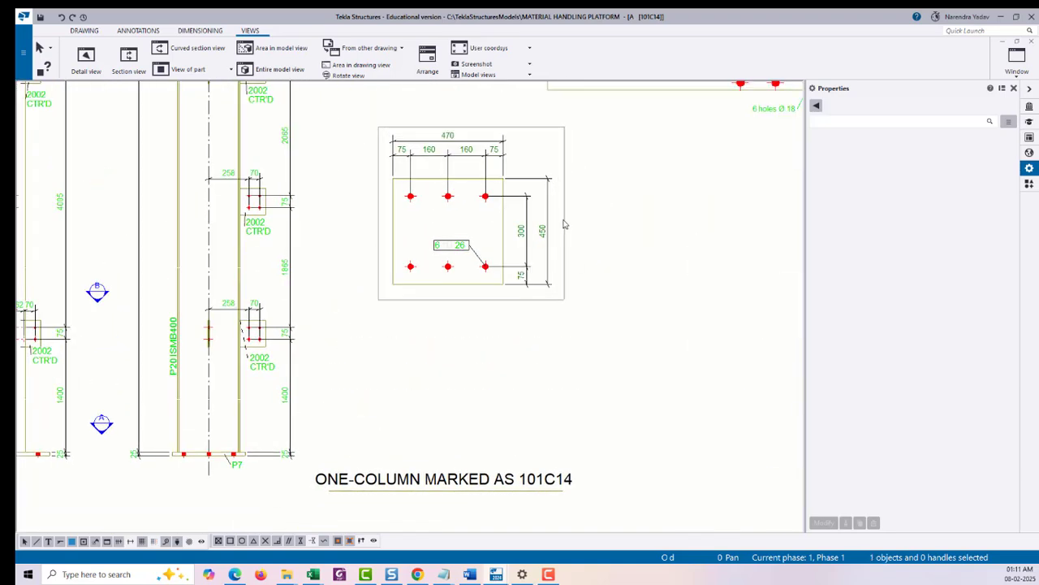
{"action": "scroll", "coordinate": [460, 254], "scroll_direction": "up", "scroll_amount": 1}
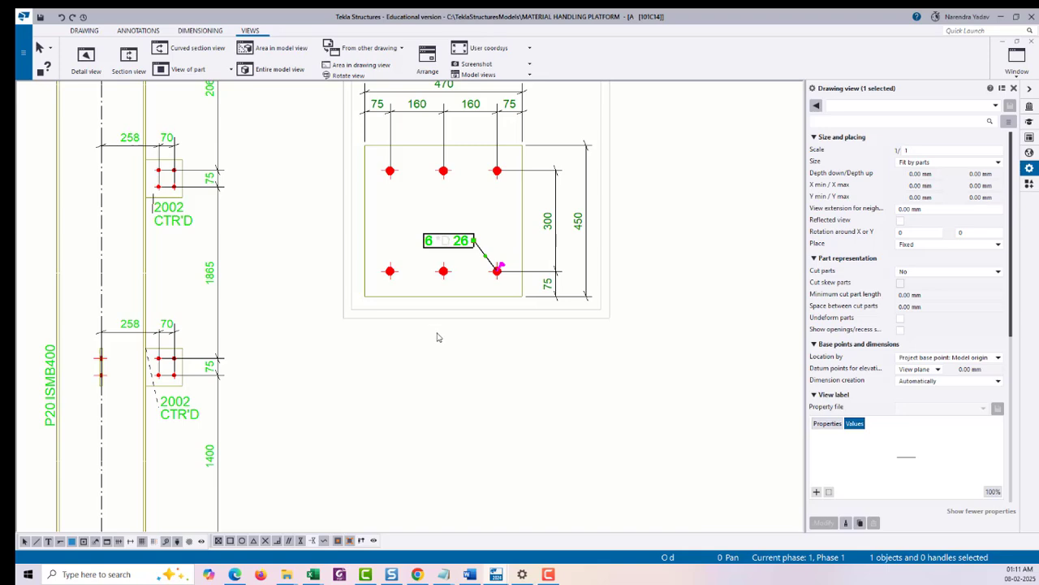
{"action": "mouse_move", "coordinate": [449, 241]}
{"action": "left_mouse_down"}
{"action": "mouse_move", "coordinate": [434, 338]}
{"action": "mouse_move", "coordinate": [441, 313]}
{"action": "left_mouse_up"}
{"action": "scroll", "coordinate": [474, 352], "scroll_direction": "down", "scroll_amount": 1}
{"action": "middle_click_drag", "start_coordinate": [534, 262], "coordinate": [535, 272]}
{"action": "left_click", "coordinate": [462, 215]}
{"action": "scroll", "coordinate": [462, 213], "scroll_direction": "up", "scroll_amount": 1}
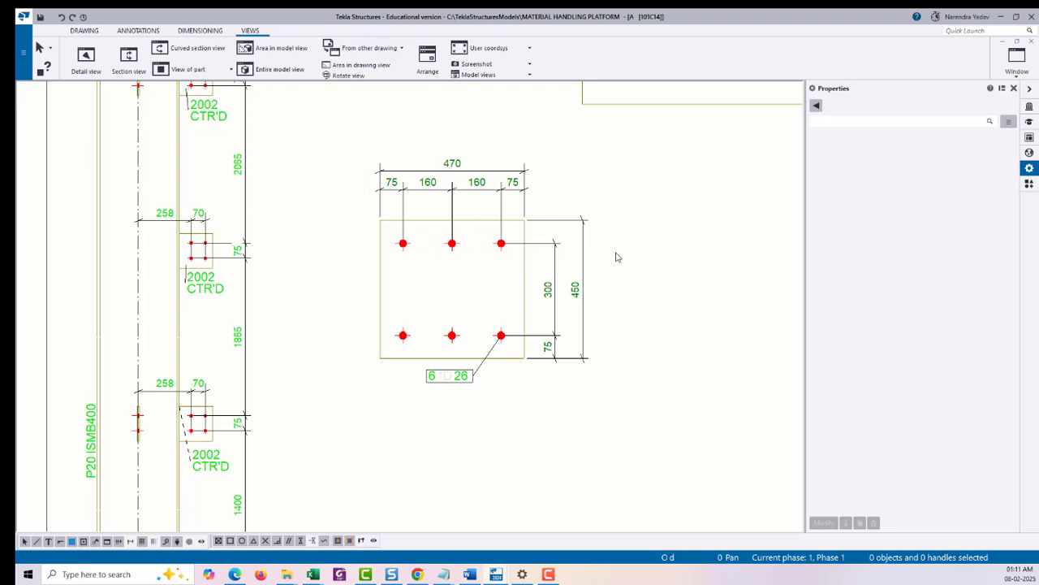
Copy the flange view's 6 holes Ø 18 mark properties to the P7 plate view's bolt mark.
{"action": "scroll", "coordinate": [469, 388], "scroll_direction": "down", "scroll_amount": 1}
{"action": "scroll", "coordinate": [470, 384], "scroll_direction": "down", "scroll_amount": 1}
{"action": "middle_click_drag", "start_coordinate": [697, 273], "coordinate": [634, 312]}
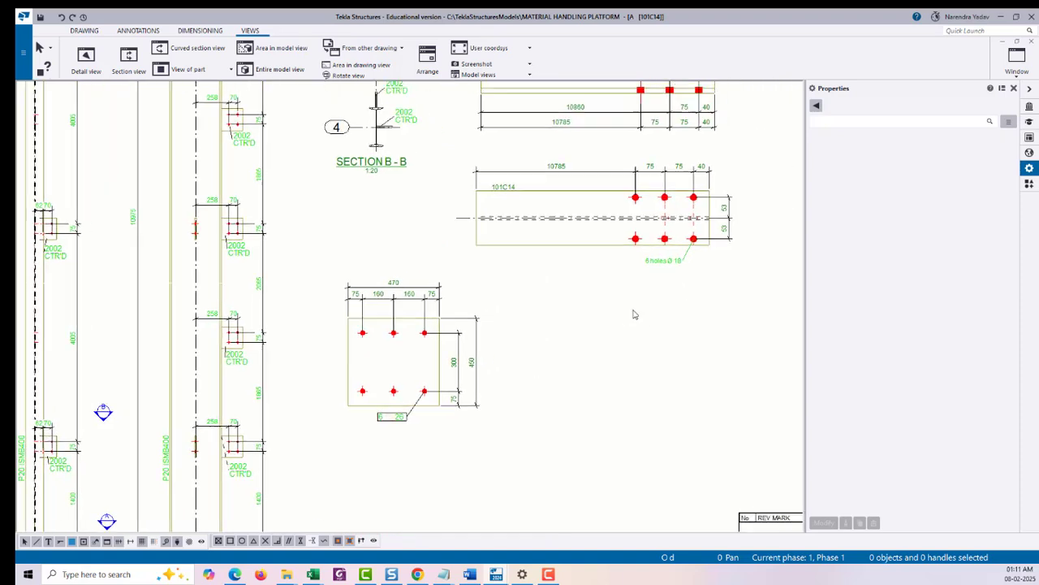
{"action": "left_click", "coordinate": [666, 260]}
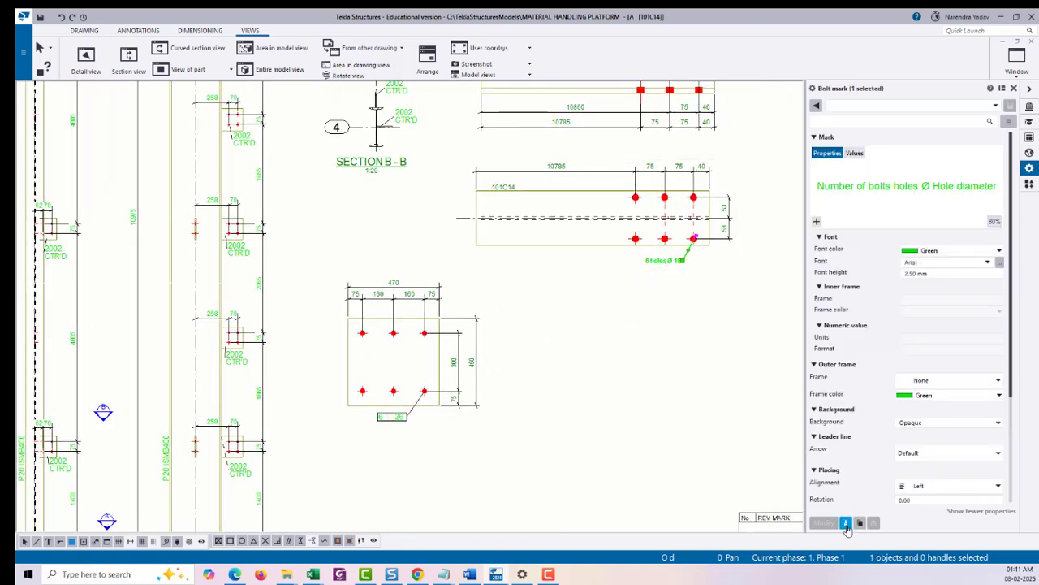
{"action": "left_click", "coordinate": [846, 523]}
{"action": "left_click", "coordinate": [406, 418]}
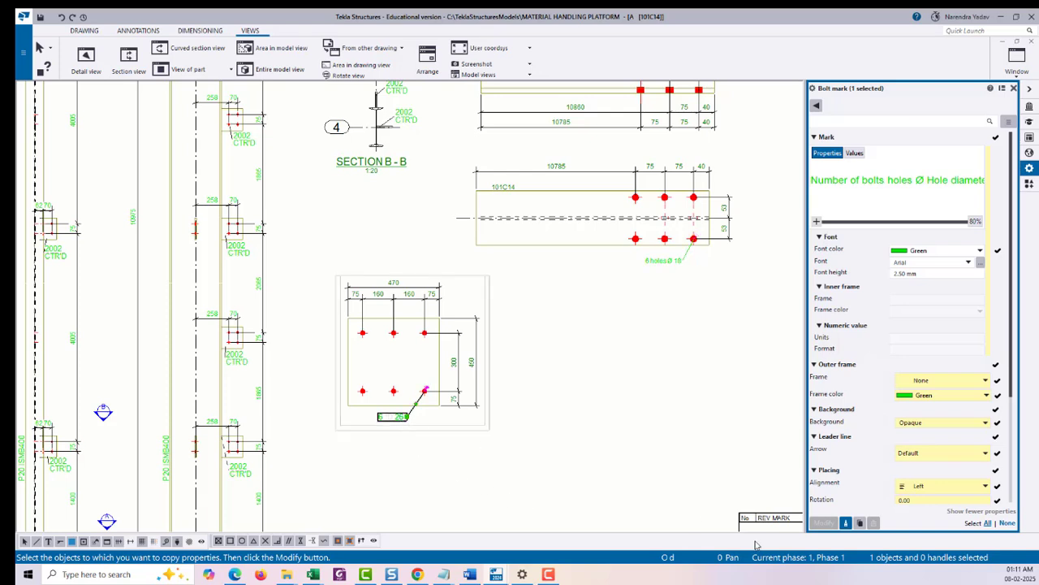
{"action": "left_click", "coordinate": [822, 525]}
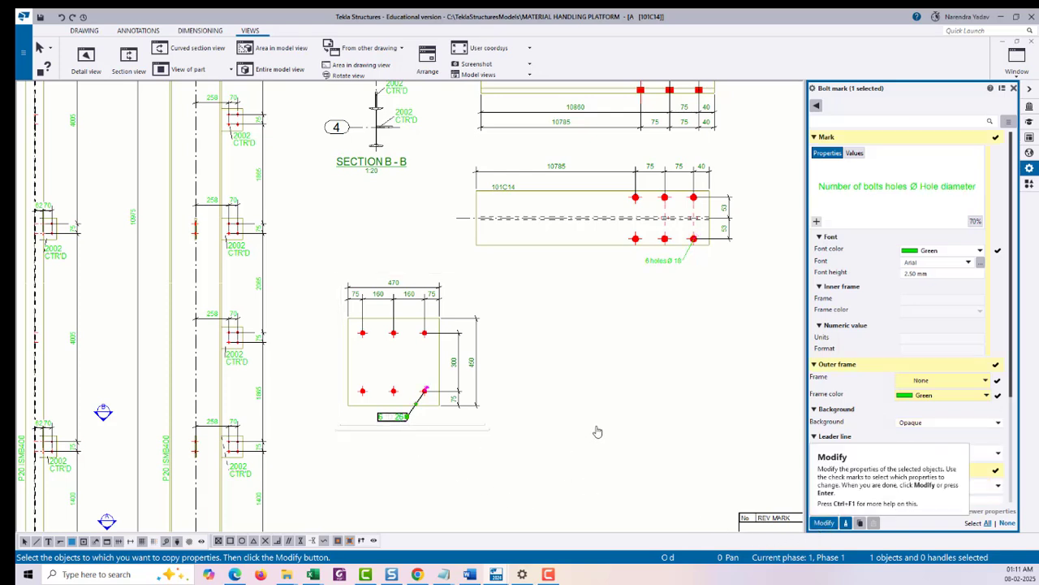
{"action": "scroll", "coordinate": [474, 427], "scroll_direction": "down", "scroll_amount": 3}
{"action": "left_click", "coordinate": [637, 378]}
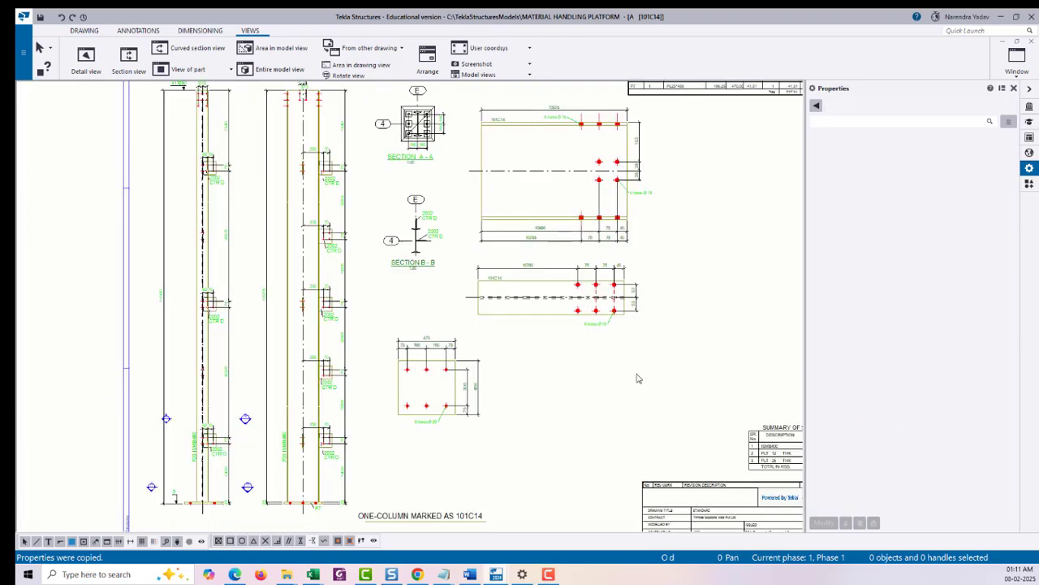
{"action": "scroll", "coordinate": [437, 303], "scroll_direction": "up", "scroll_amount": 6}
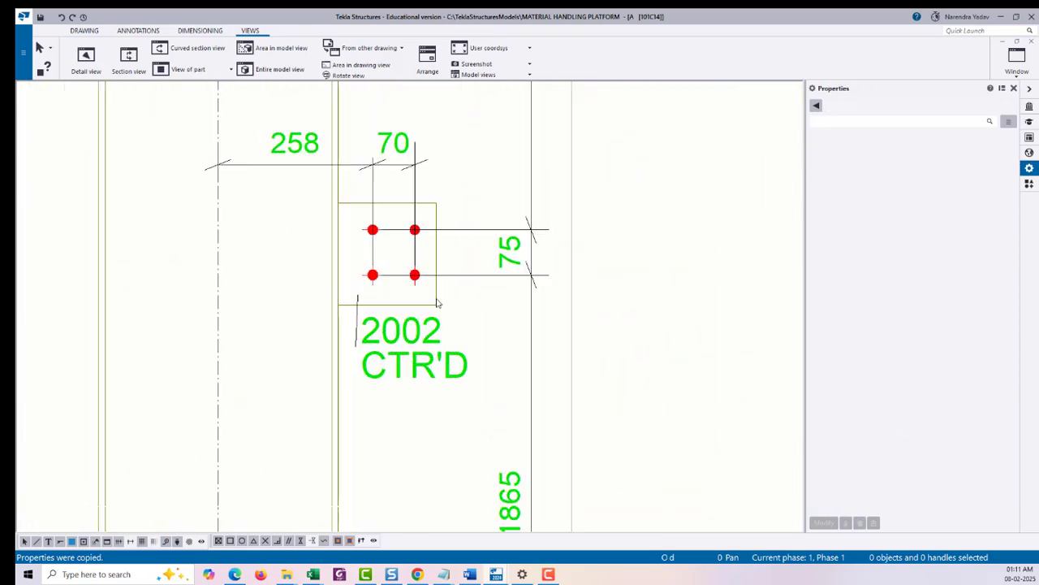
Move the 2002 CTR'D part mark further below its bolted cleat plate and create single-part views of that plate.
{"action": "left_click", "coordinate": [402, 367]}
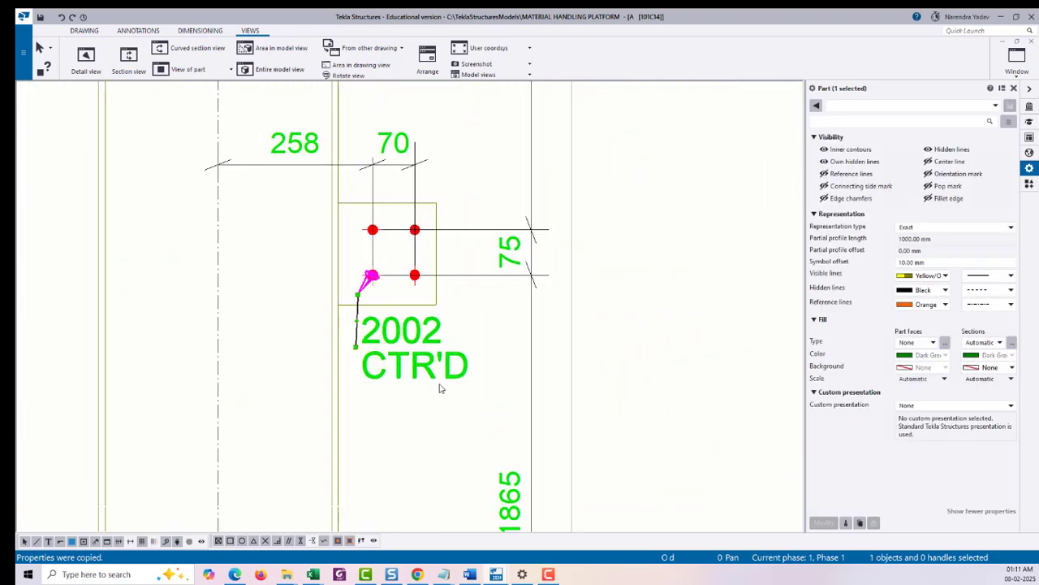
{"action": "left_click_drag", "start_coordinate": [406, 349], "coordinate": [438, 388]}
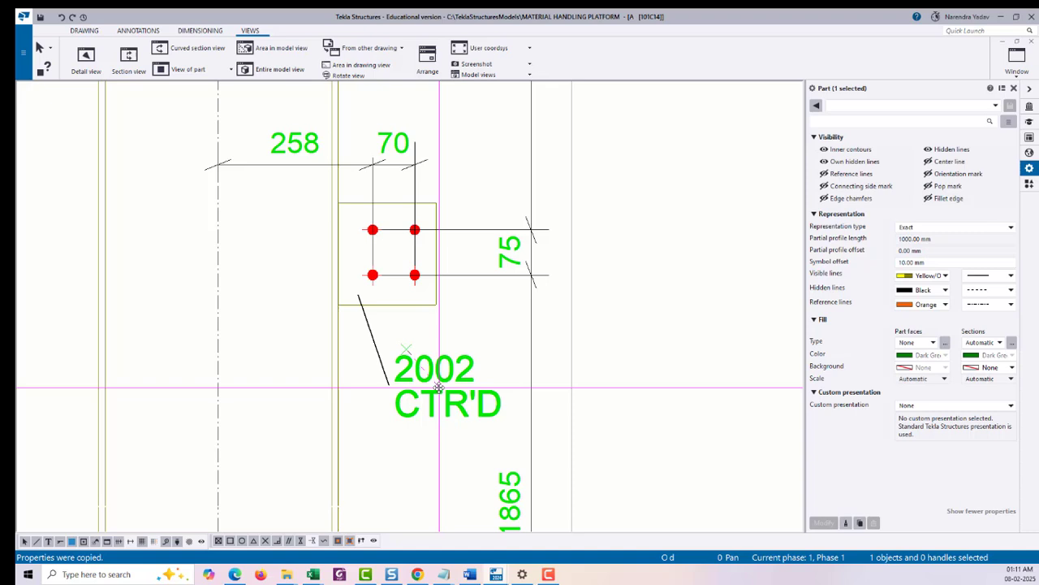
{"action": "right_click", "coordinate": [421, 309]}
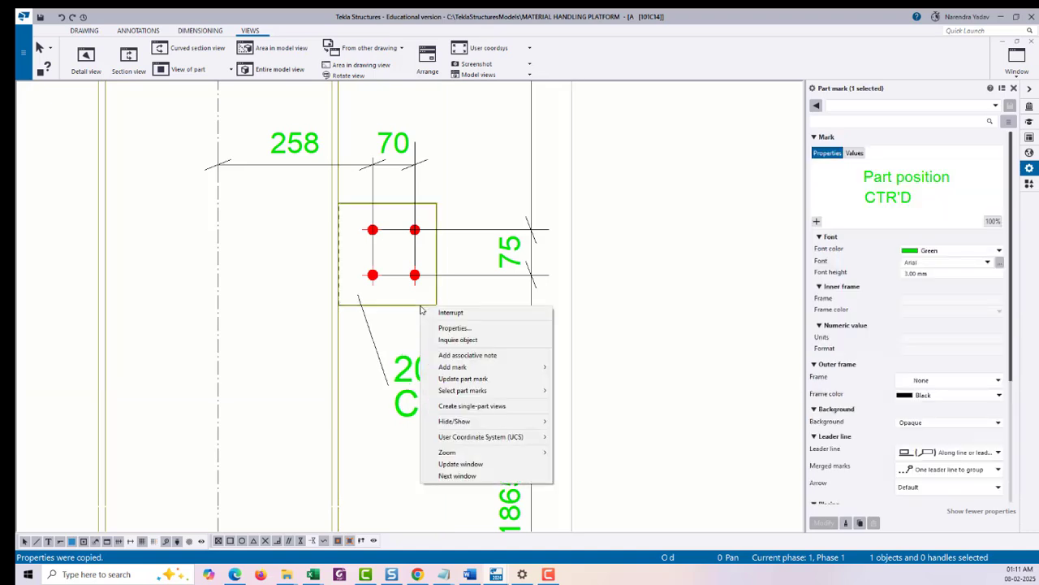
{"action": "left_click", "coordinate": [512, 406]}
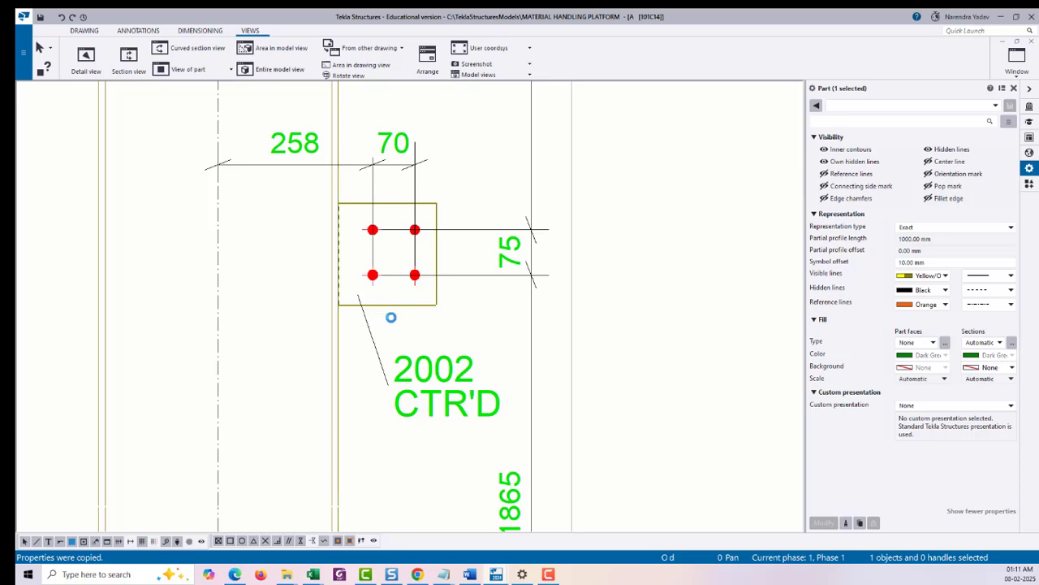
Delete the section C view and the 12 mm thick edge view from the plate 2002 single-part views.
{"action": "scroll", "coordinate": [425, 318], "scroll_direction": "down", "scroll_amount": 5}
{"action": "scroll", "coordinate": [424, 319], "scroll_direction": "down", "scroll_amount": 4}
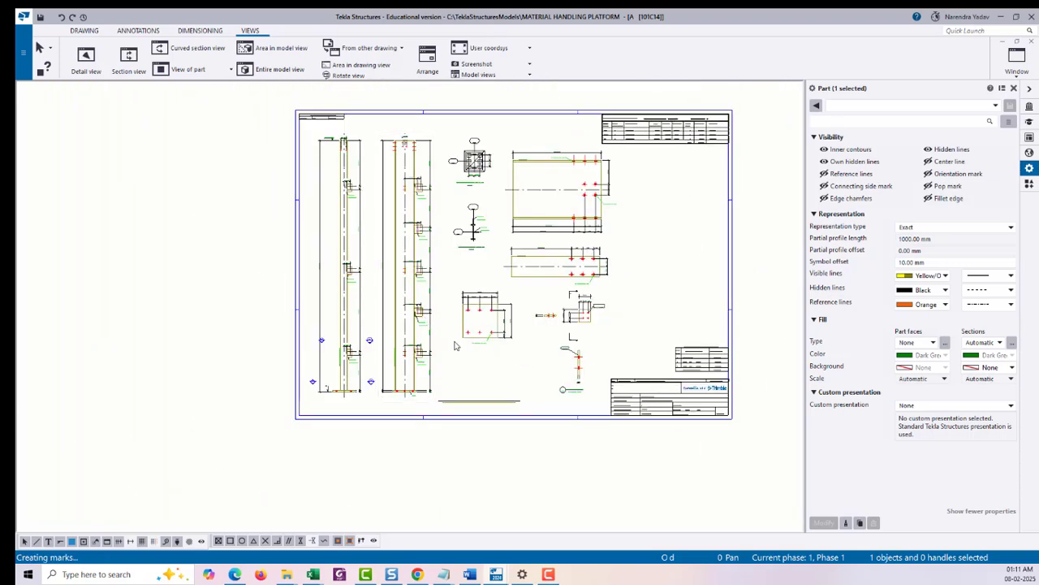
{"action": "scroll", "coordinate": [610, 330], "scroll_direction": "up", "scroll_amount": 3}
{"action": "left_click", "coordinate": [611, 323]}
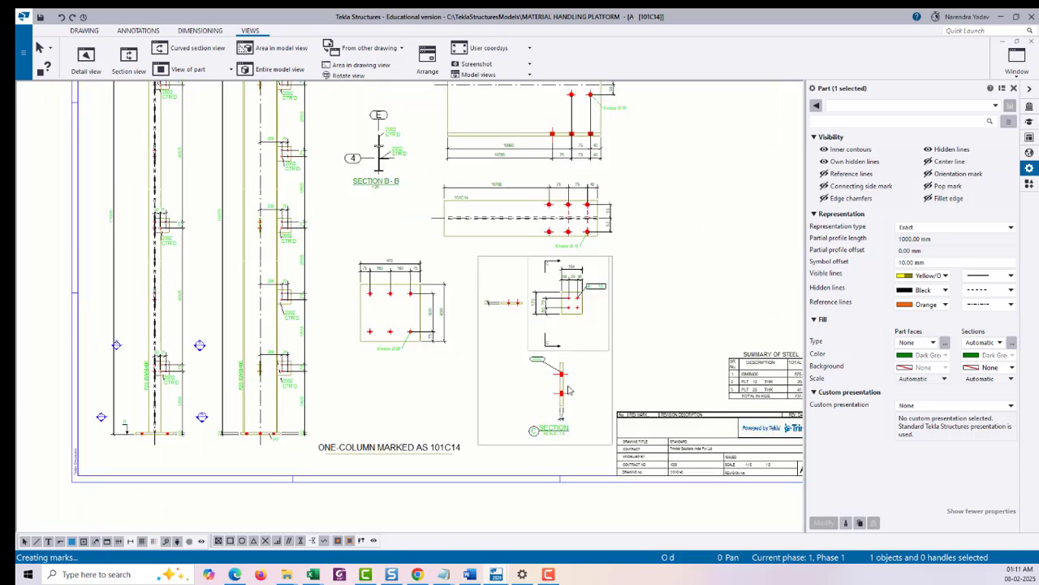
{"action": "scroll", "coordinate": [573, 380], "scroll_direction": "up", "scroll_amount": 2}
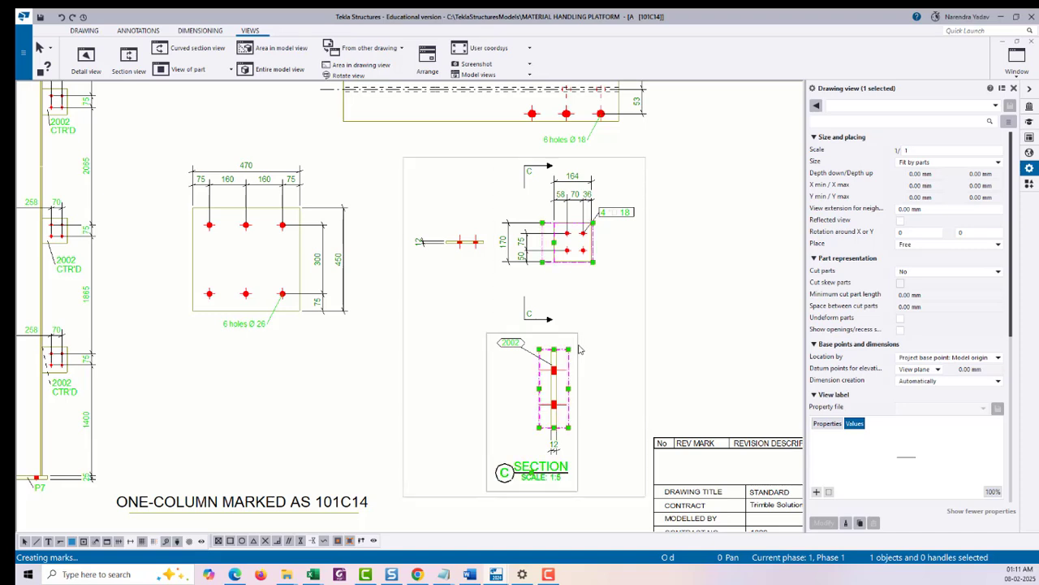
{"action": "key", "text": "Delete"}
{"action": "left_click", "coordinate": [477, 259]}
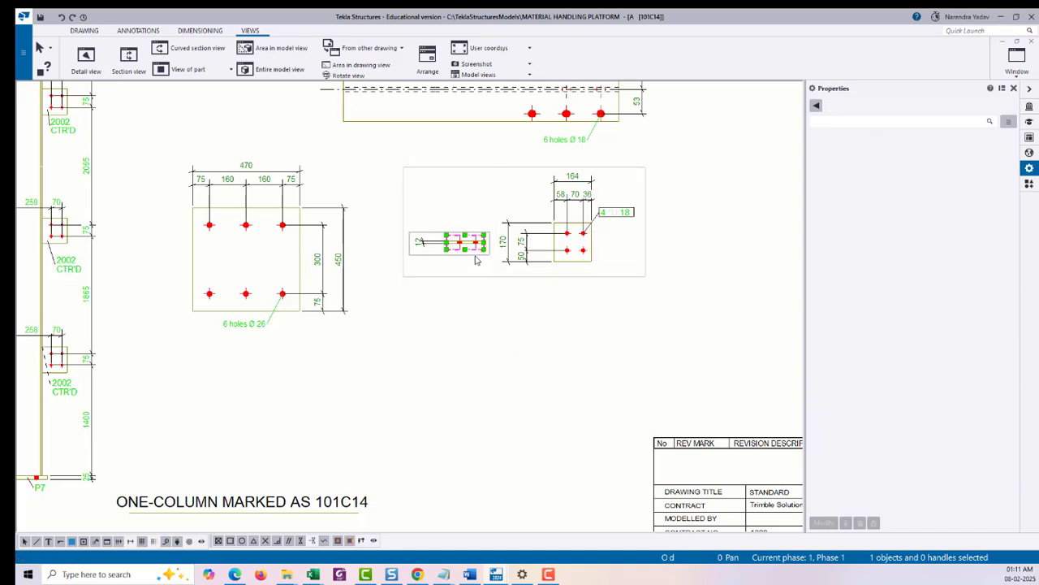
{"action": "key", "text": "Delete"}
Copy the flange view's 6 holes Ø 18 bolt mark properties to the bolt mark in the plate 2002 view.
{"action": "scroll", "coordinate": [564, 274], "scroll_direction": "up", "scroll_amount": 2}
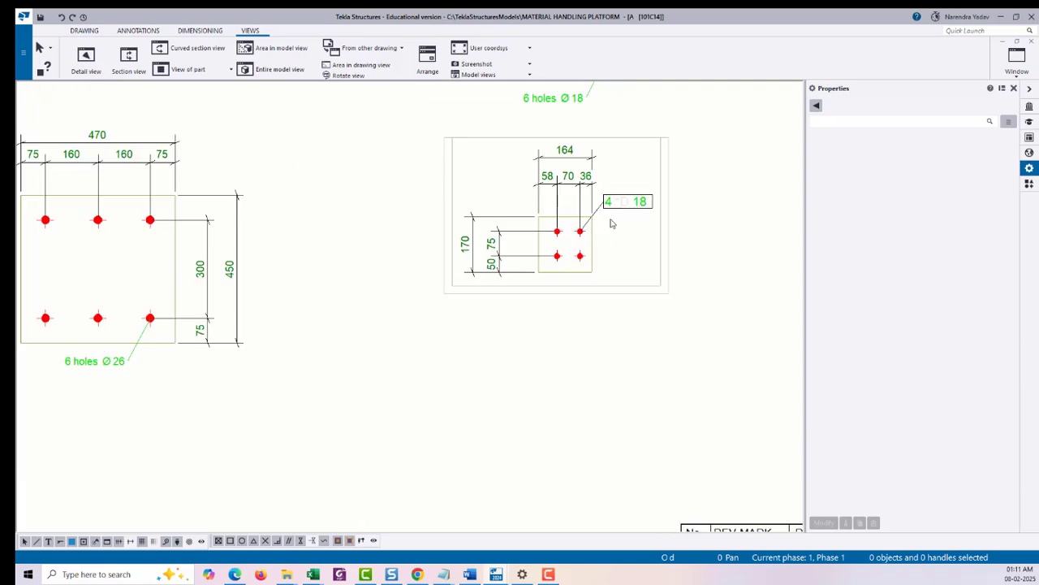
{"action": "left_click", "coordinate": [512, 228]}
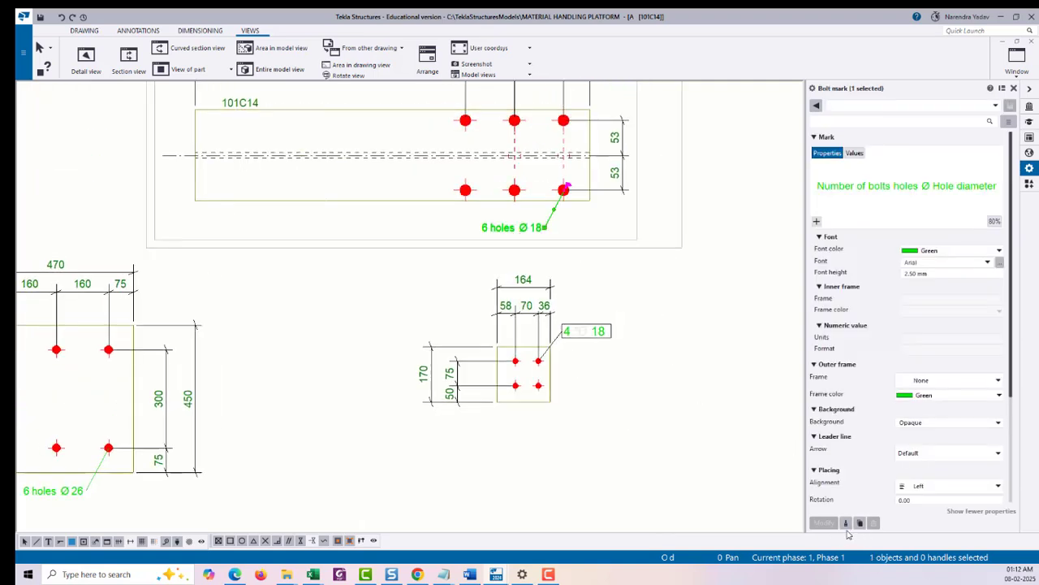
{"action": "left_click", "coordinate": [845, 523]}
{"action": "left_click", "coordinate": [582, 332]}
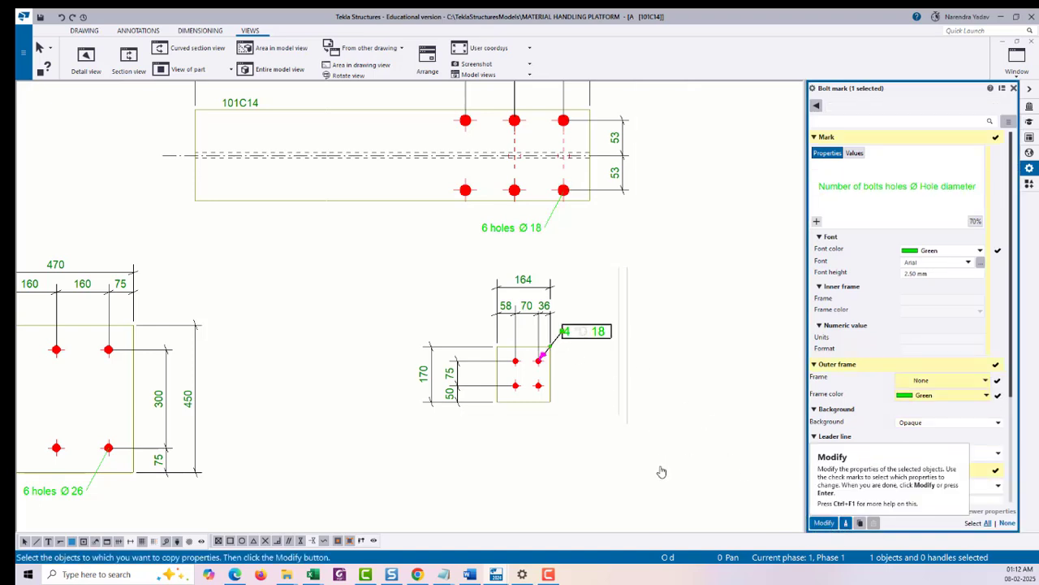
{"action": "key", "text": "Return"}
{"action": "scroll", "coordinate": [577, 360], "scroll_direction": "up", "scroll_amount": 4}
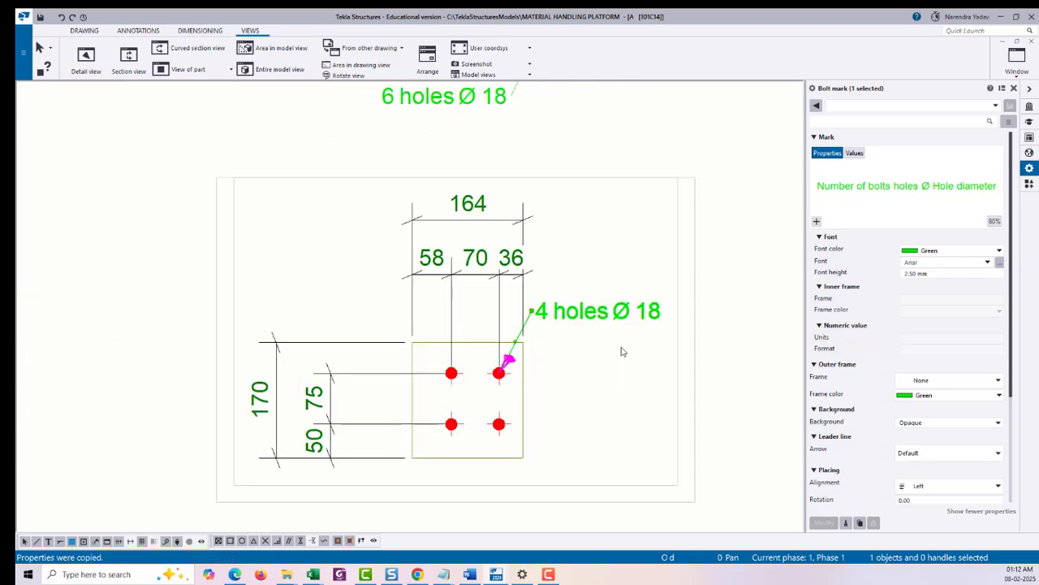
{"action": "scroll", "coordinate": [575, 345], "scroll_direction": "down", "scroll_amount": 3}
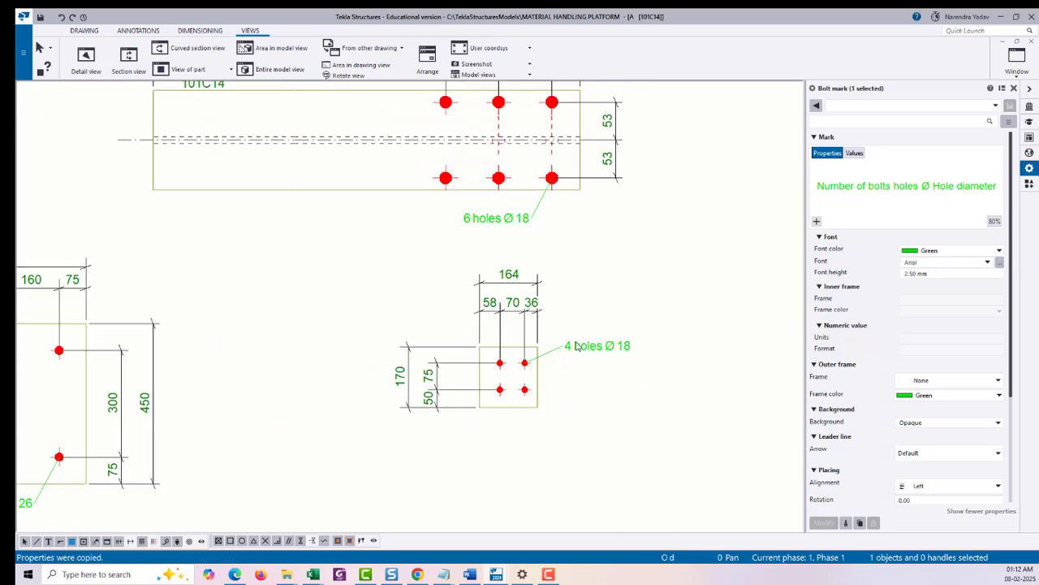
{"action": "scroll", "coordinate": [575, 345], "scroll_direction": "down", "scroll_amount": 6}
{"action": "key", "text": "Escape"}
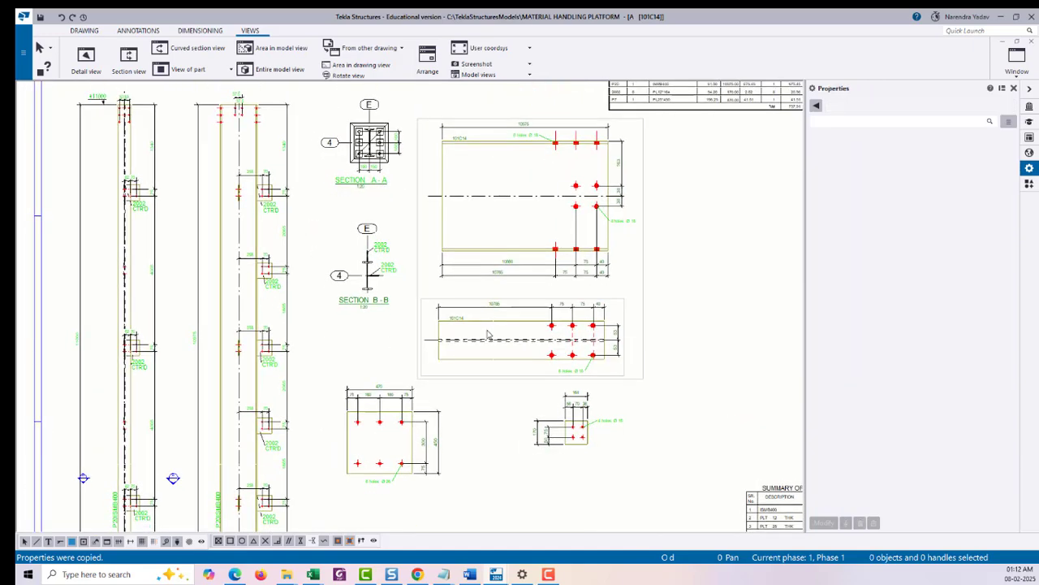
Examine the arrangement of the column elevations, sections and single-part views across the drawing sheet.
{"action": "scroll", "coordinate": [488, 333], "scroll_direction": "down", "scroll_amount": 3}
{"action": "scroll", "coordinate": [563, 308], "scroll_direction": "down", "scroll_amount": 1}
{"action": "scroll", "coordinate": [511, 266], "scroll_direction": "up", "scroll_amount": 1}
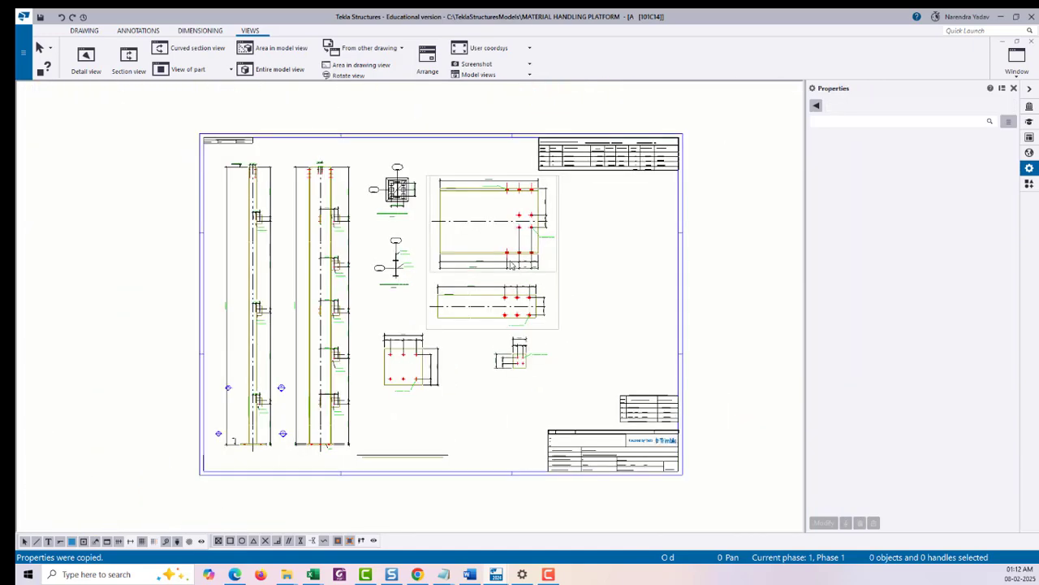
{"action": "scroll", "coordinate": [512, 266], "scroll_direction": "up", "scroll_amount": 2}
{"action": "scroll", "coordinate": [631, 278], "scroll_direction": "up", "scroll_amount": 1}
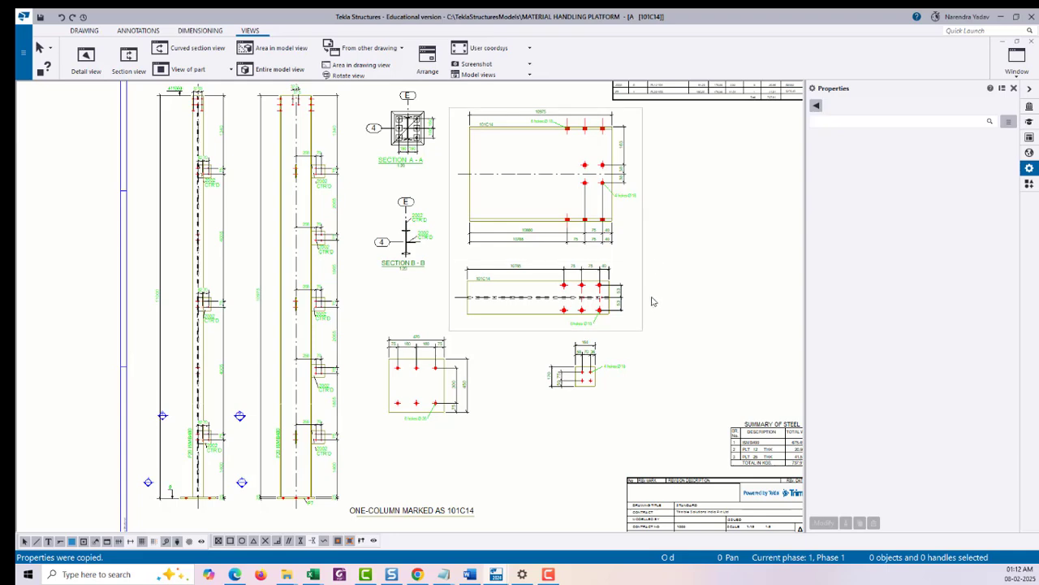
{"action": "scroll", "coordinate": [653, 316], "scroll_direction": "down", "scroll_amount": 2}
{"action": "scroll", "coordinate": [657, 316], "scroll_direction": "up", "scroll_amount": 1}
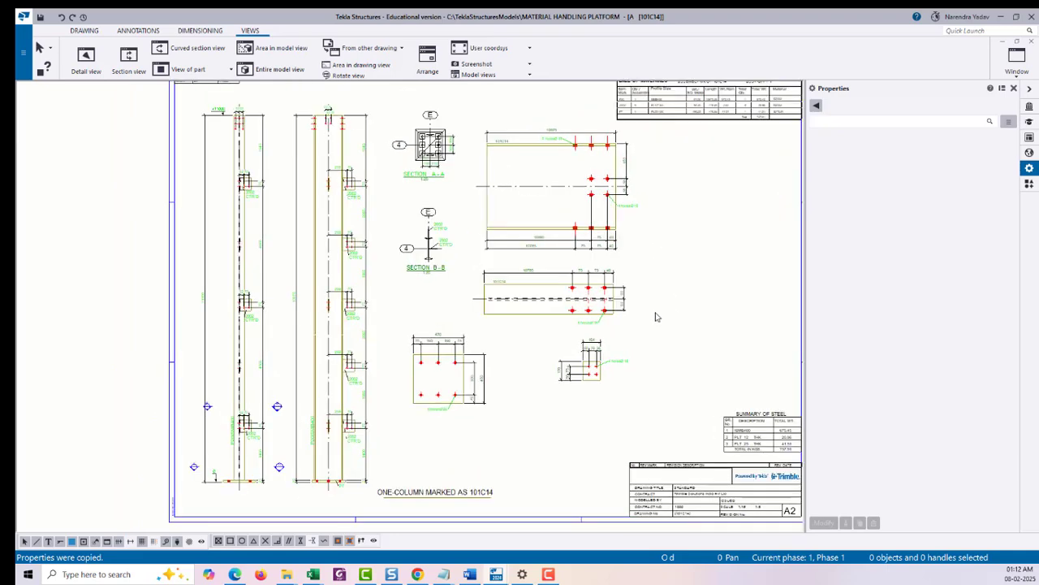
{"action": "middle_click_drag", "start_coordinate": [654, 318], "coordinate": [650, 322]}
Shift the section B cut symbol on the first column elevation's outer side horizontally closer to the column.
{"action": "scroll", "coordinate": [194, 484], "scroll_direction": "up", "scroll_amount": 4}
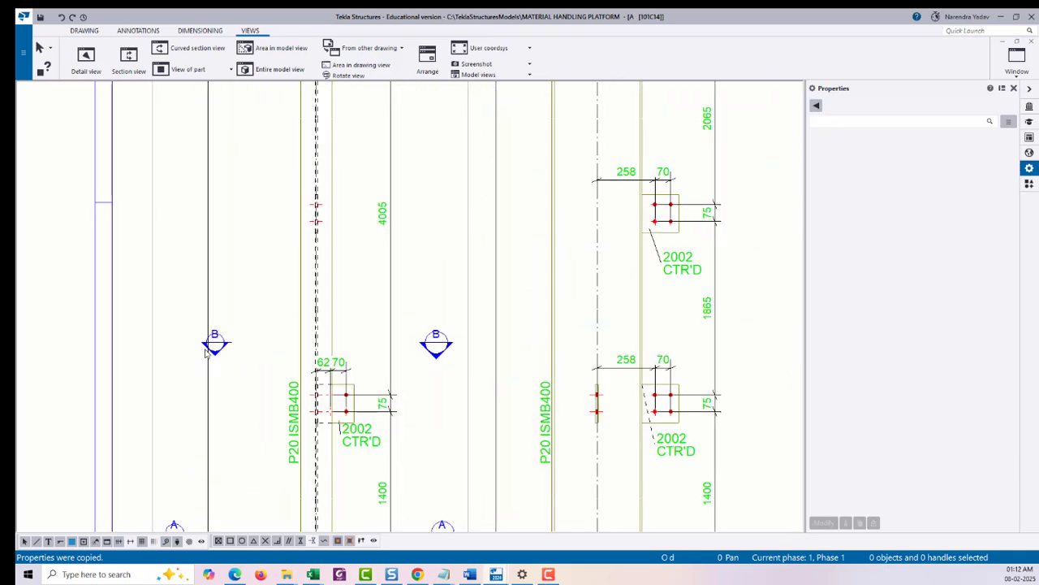
{"action": "left_click", "coordinate": [216, 343]}
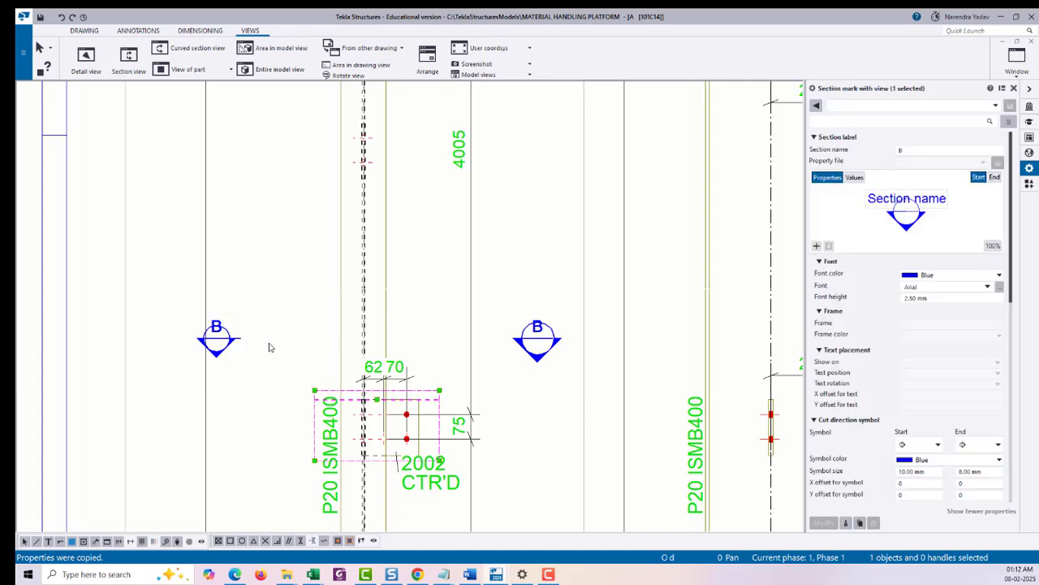
{"action": "left_click_drag", "start_coordinate": [224, 338], "coordinate": [262, 341]}
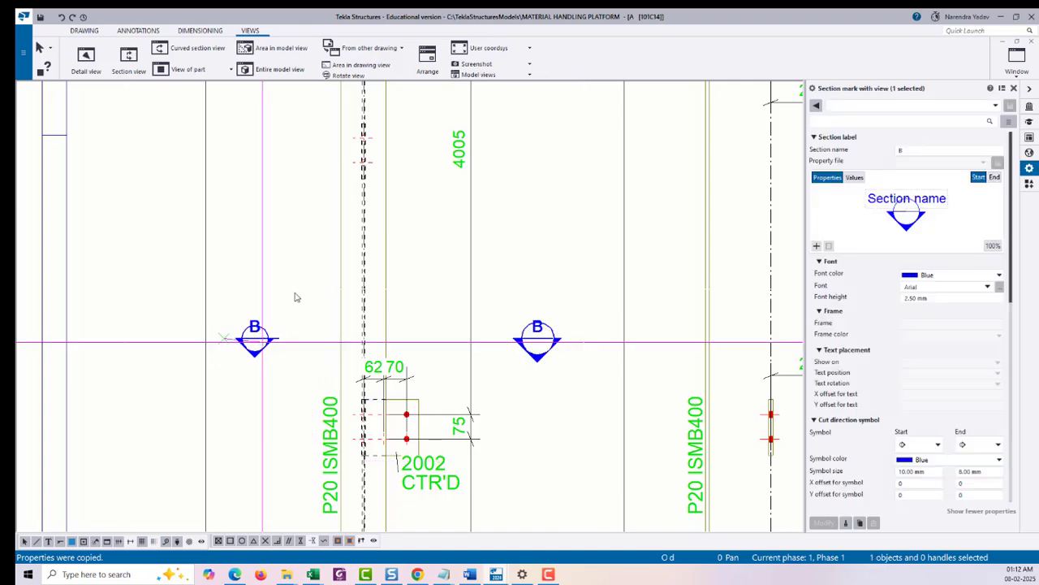
{"action": "scroll", "coordinate": [296, 298], "scroll_direction": "down", "scroll_amount": 6}
{"action": "key", "text": "Escape"}
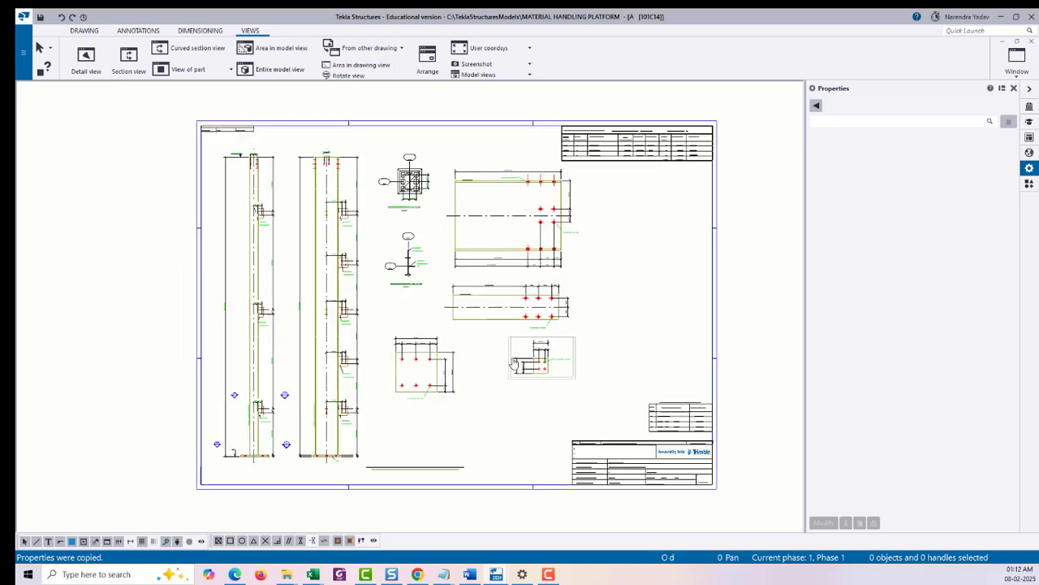